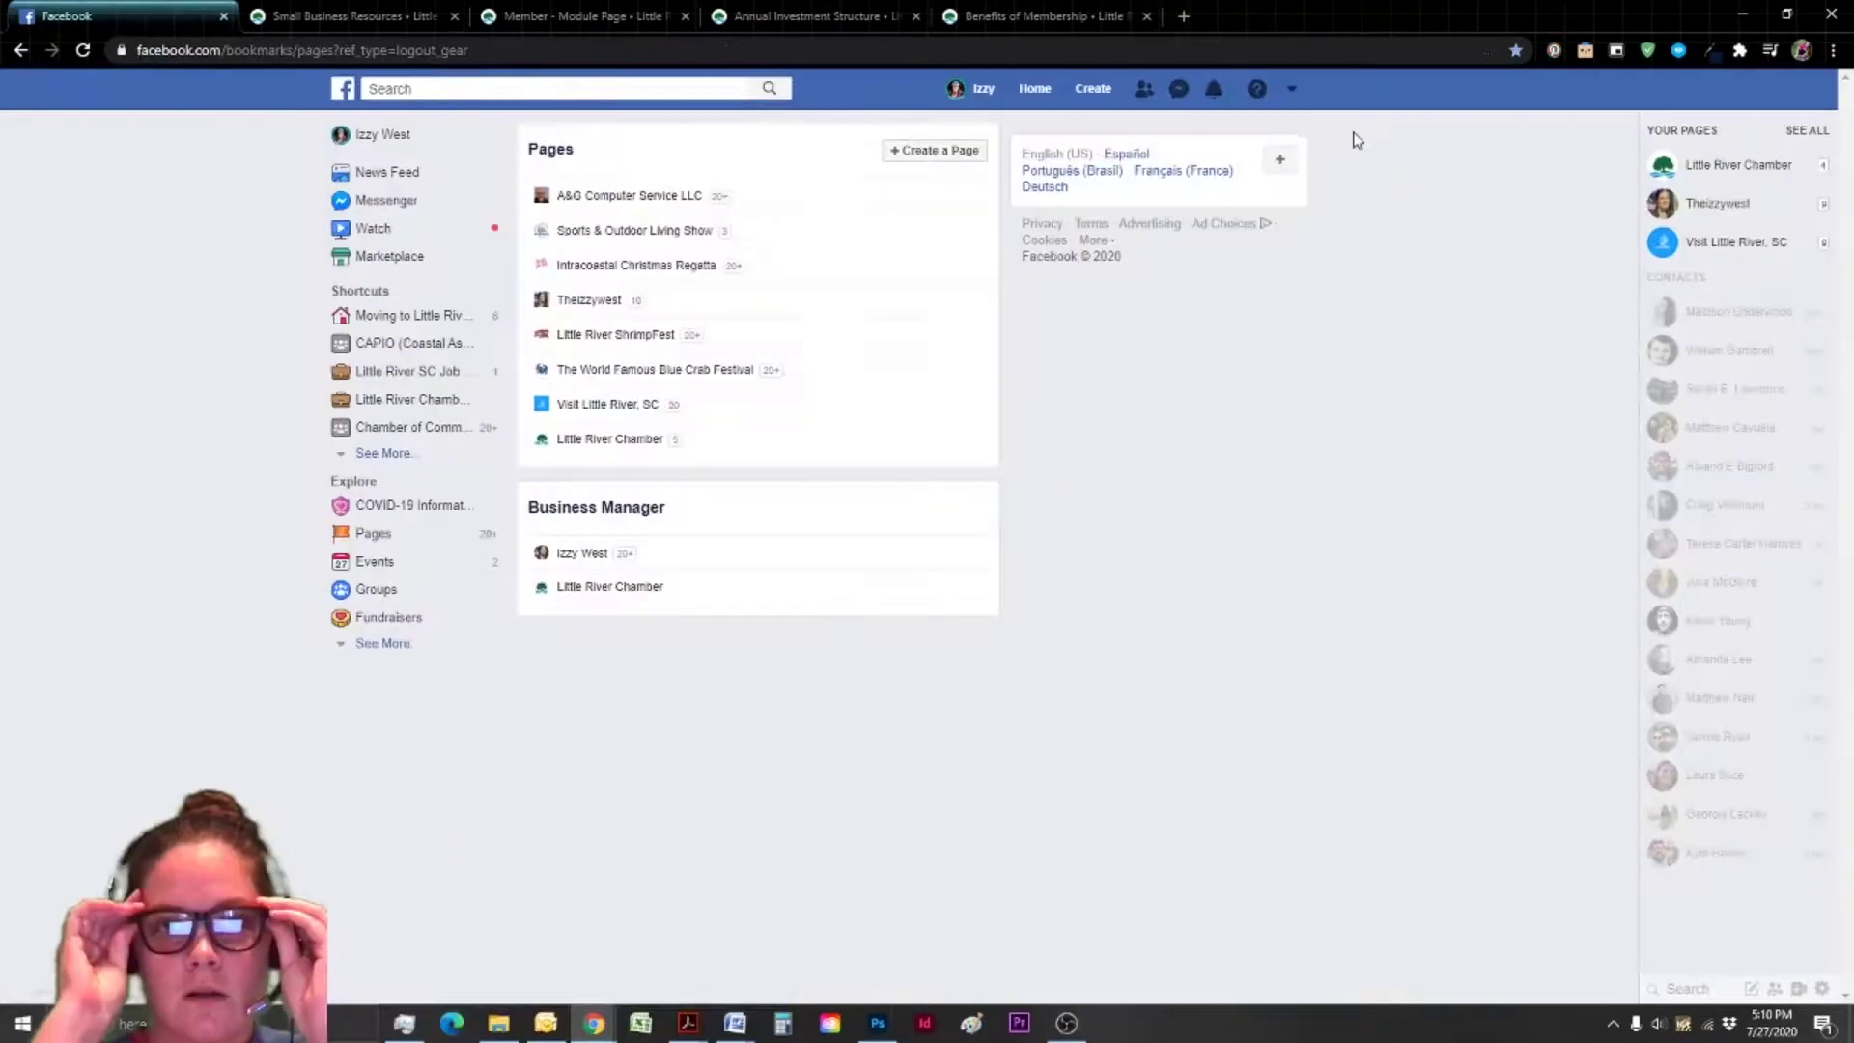
Open the Little River Chamber business account from the Facebook account menu.
{"action": "key", "text": "ctrl+1"}
{"action": "left_click", "coordinate": [1291, 92]}
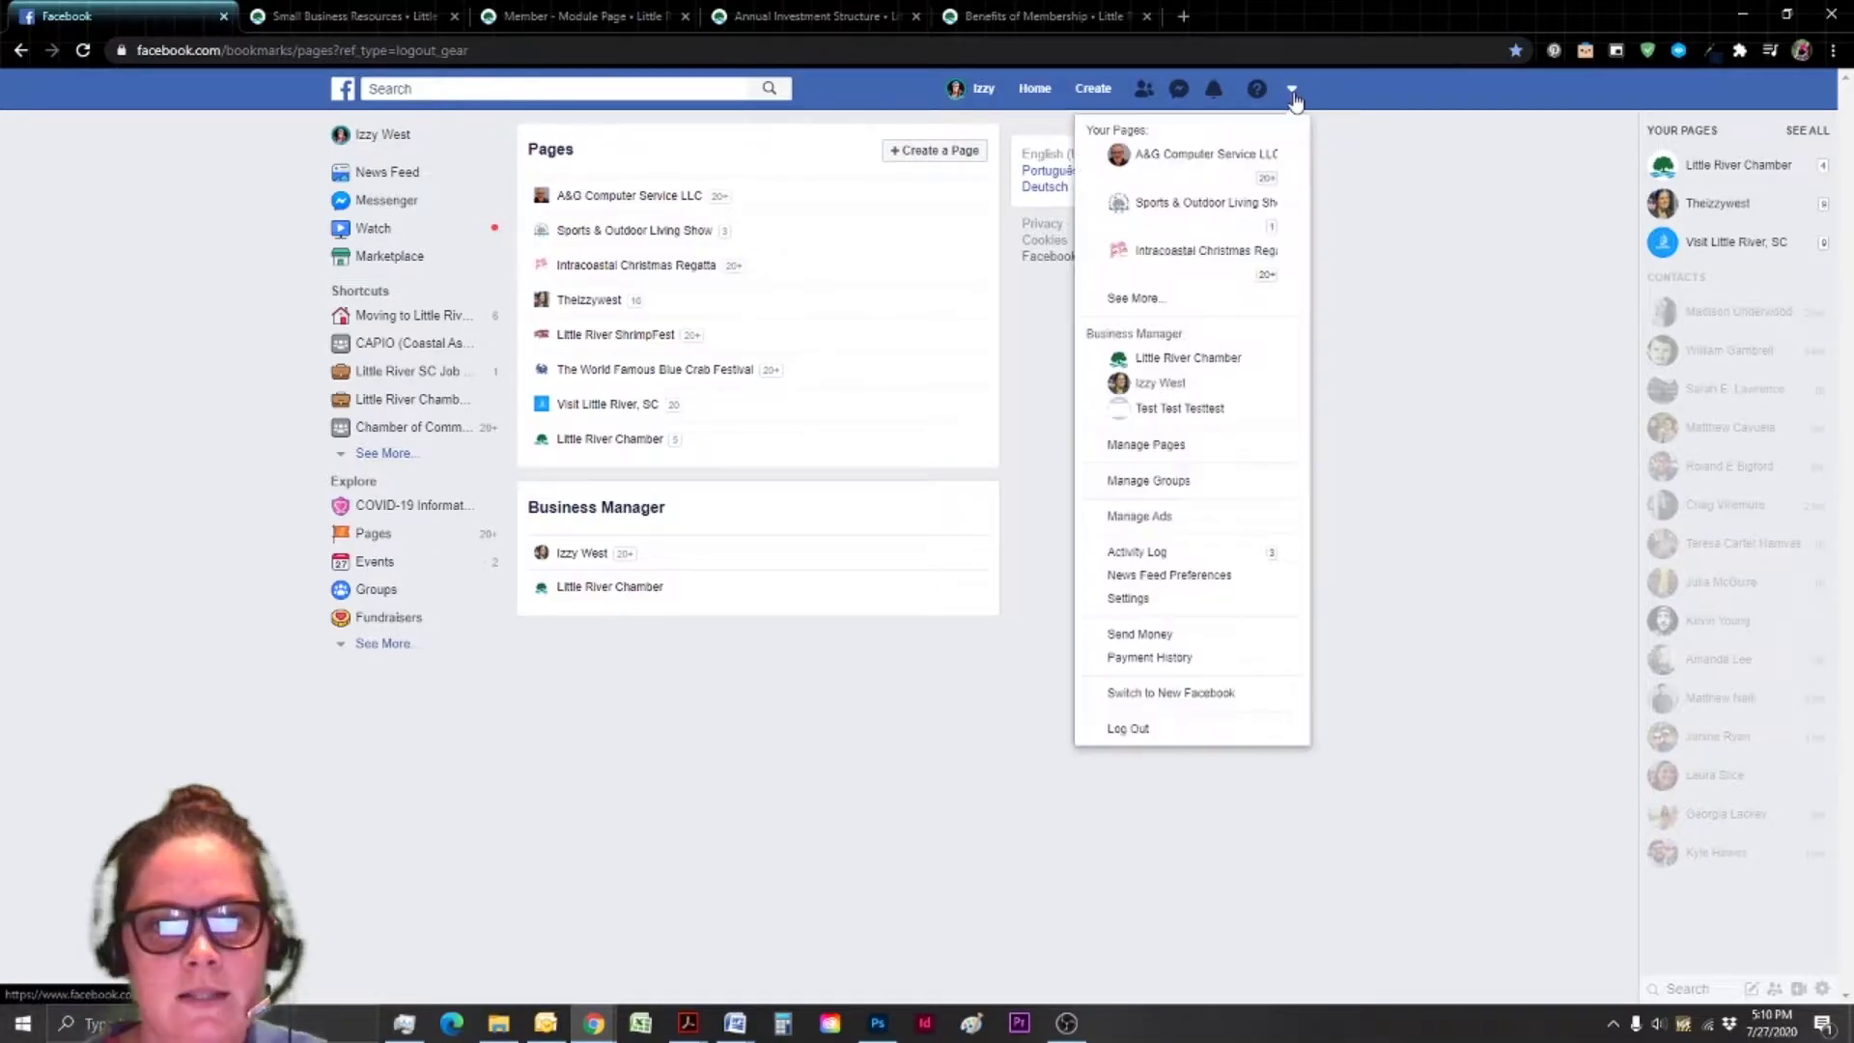
{"action": "left_click", "coordinate": [1219, 357]}
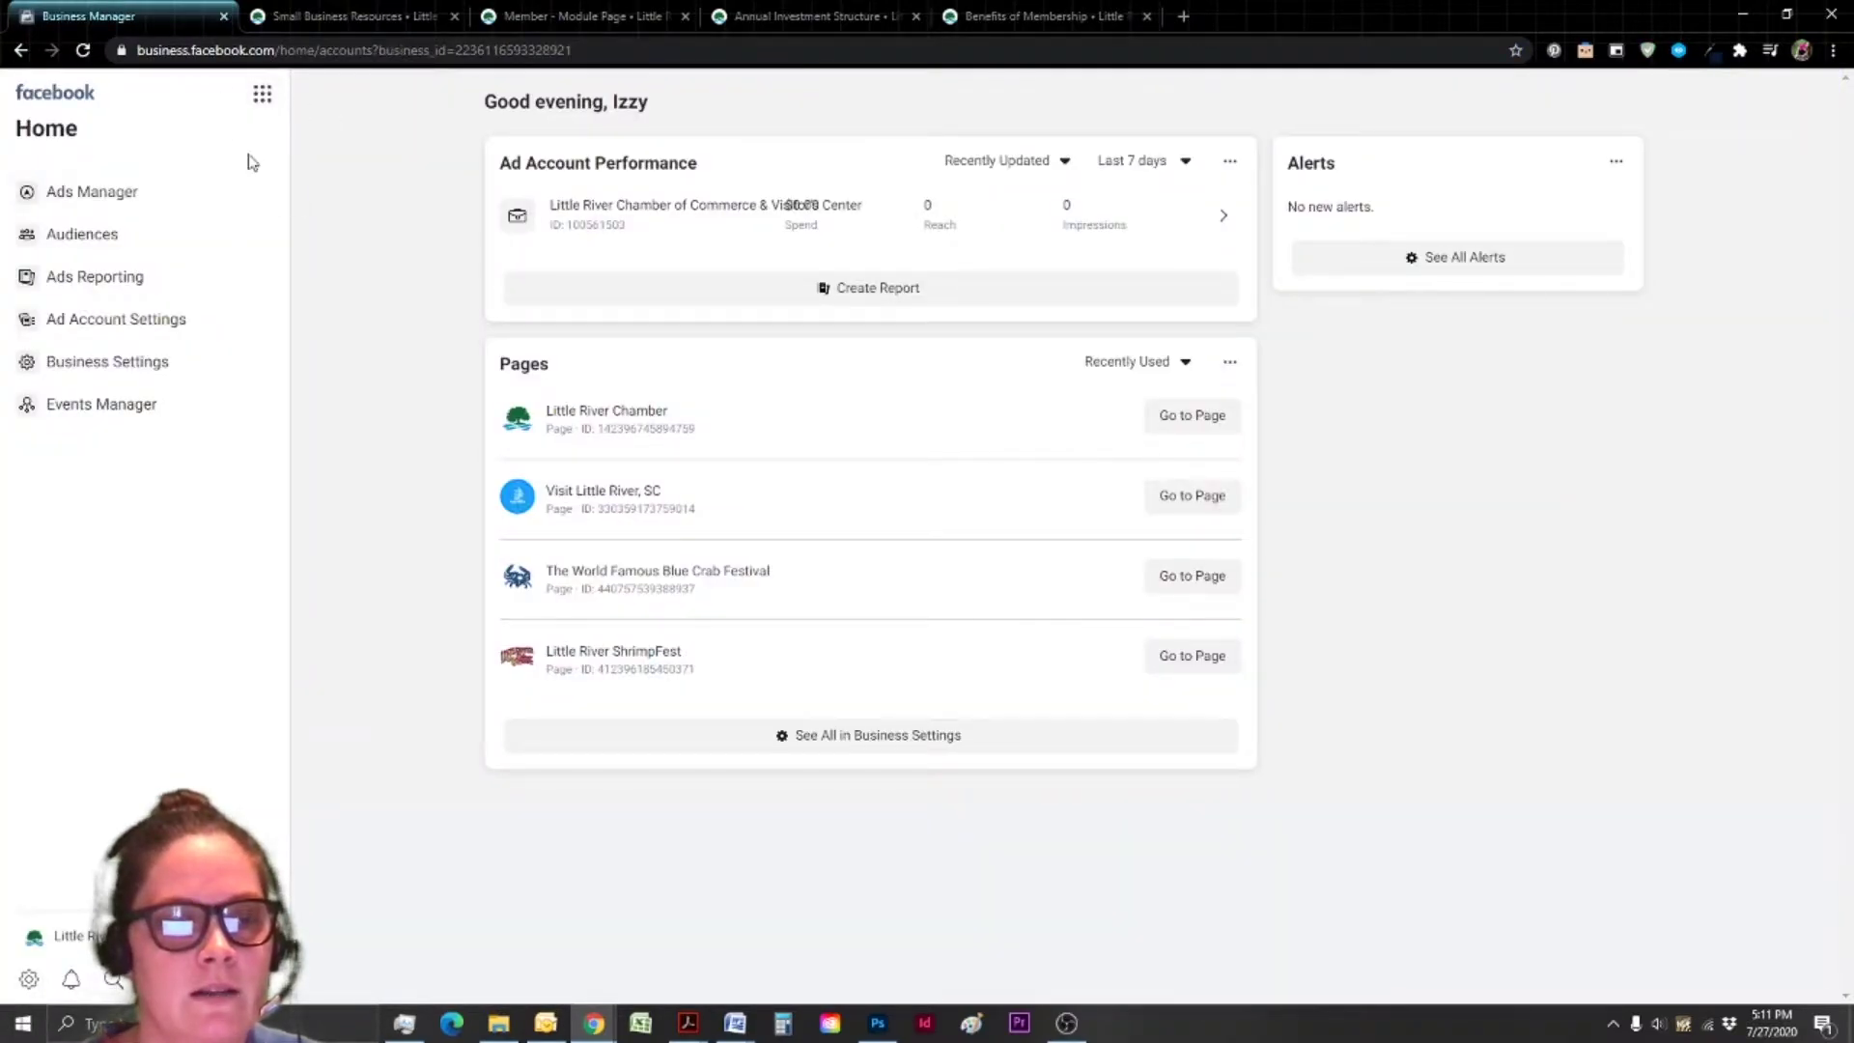
Go to Business Tools > Audiences and start creating a new Custom Audience.
{"action": "left_click", "coordinate": [262, 95]}
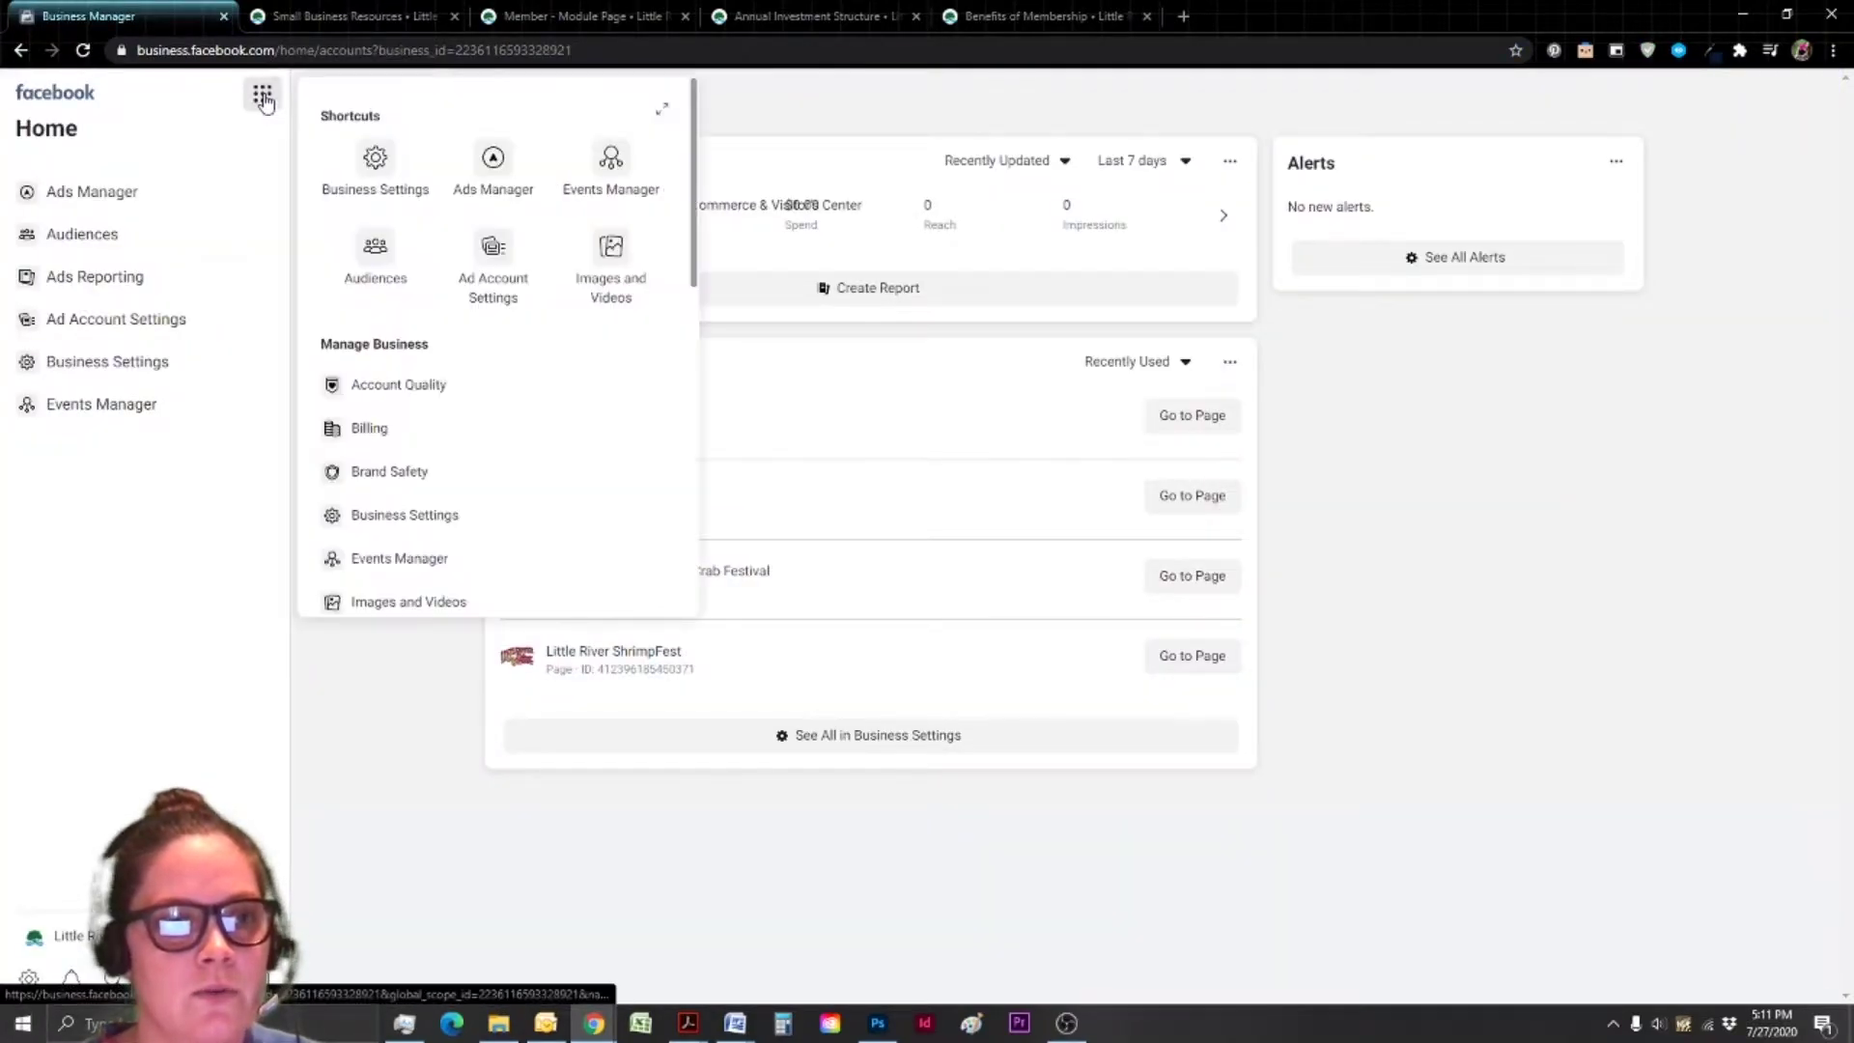
{"action": "left_click", "coordinate": [374, 254]}
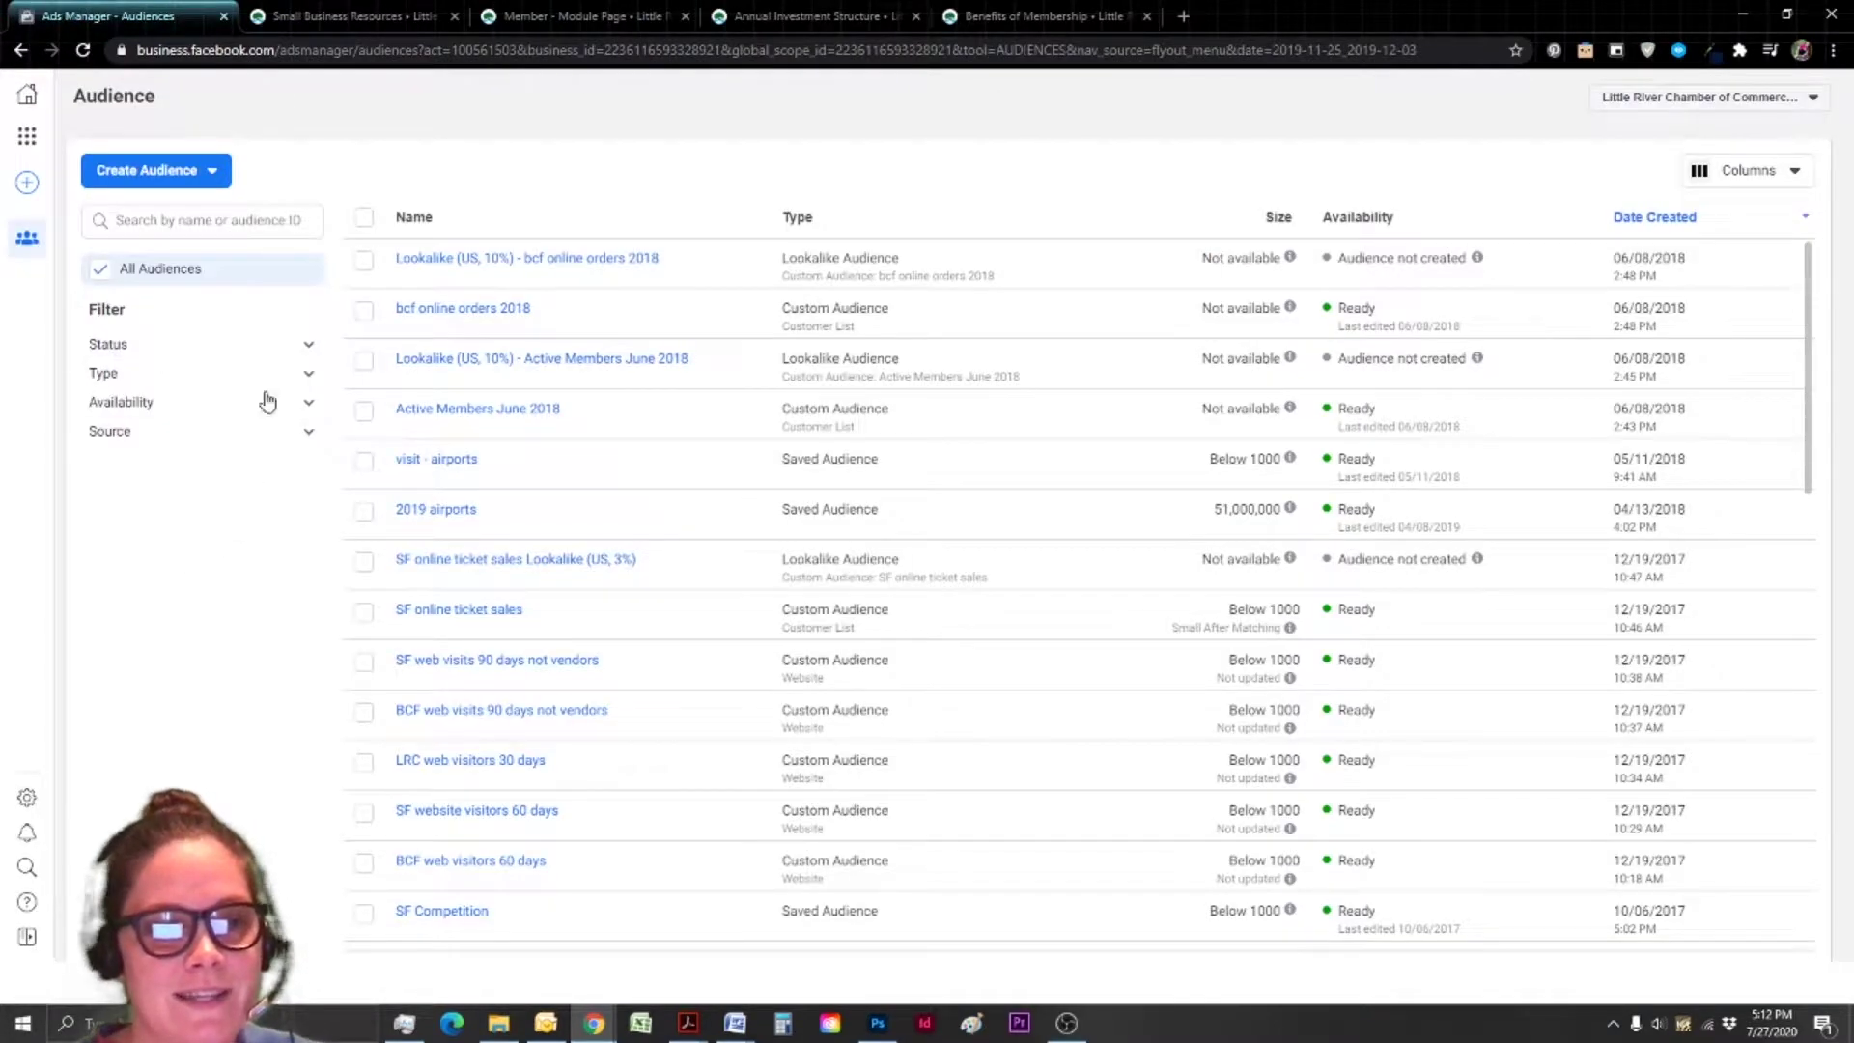
{"action": "left_click", "coordinate": [164, 184]}
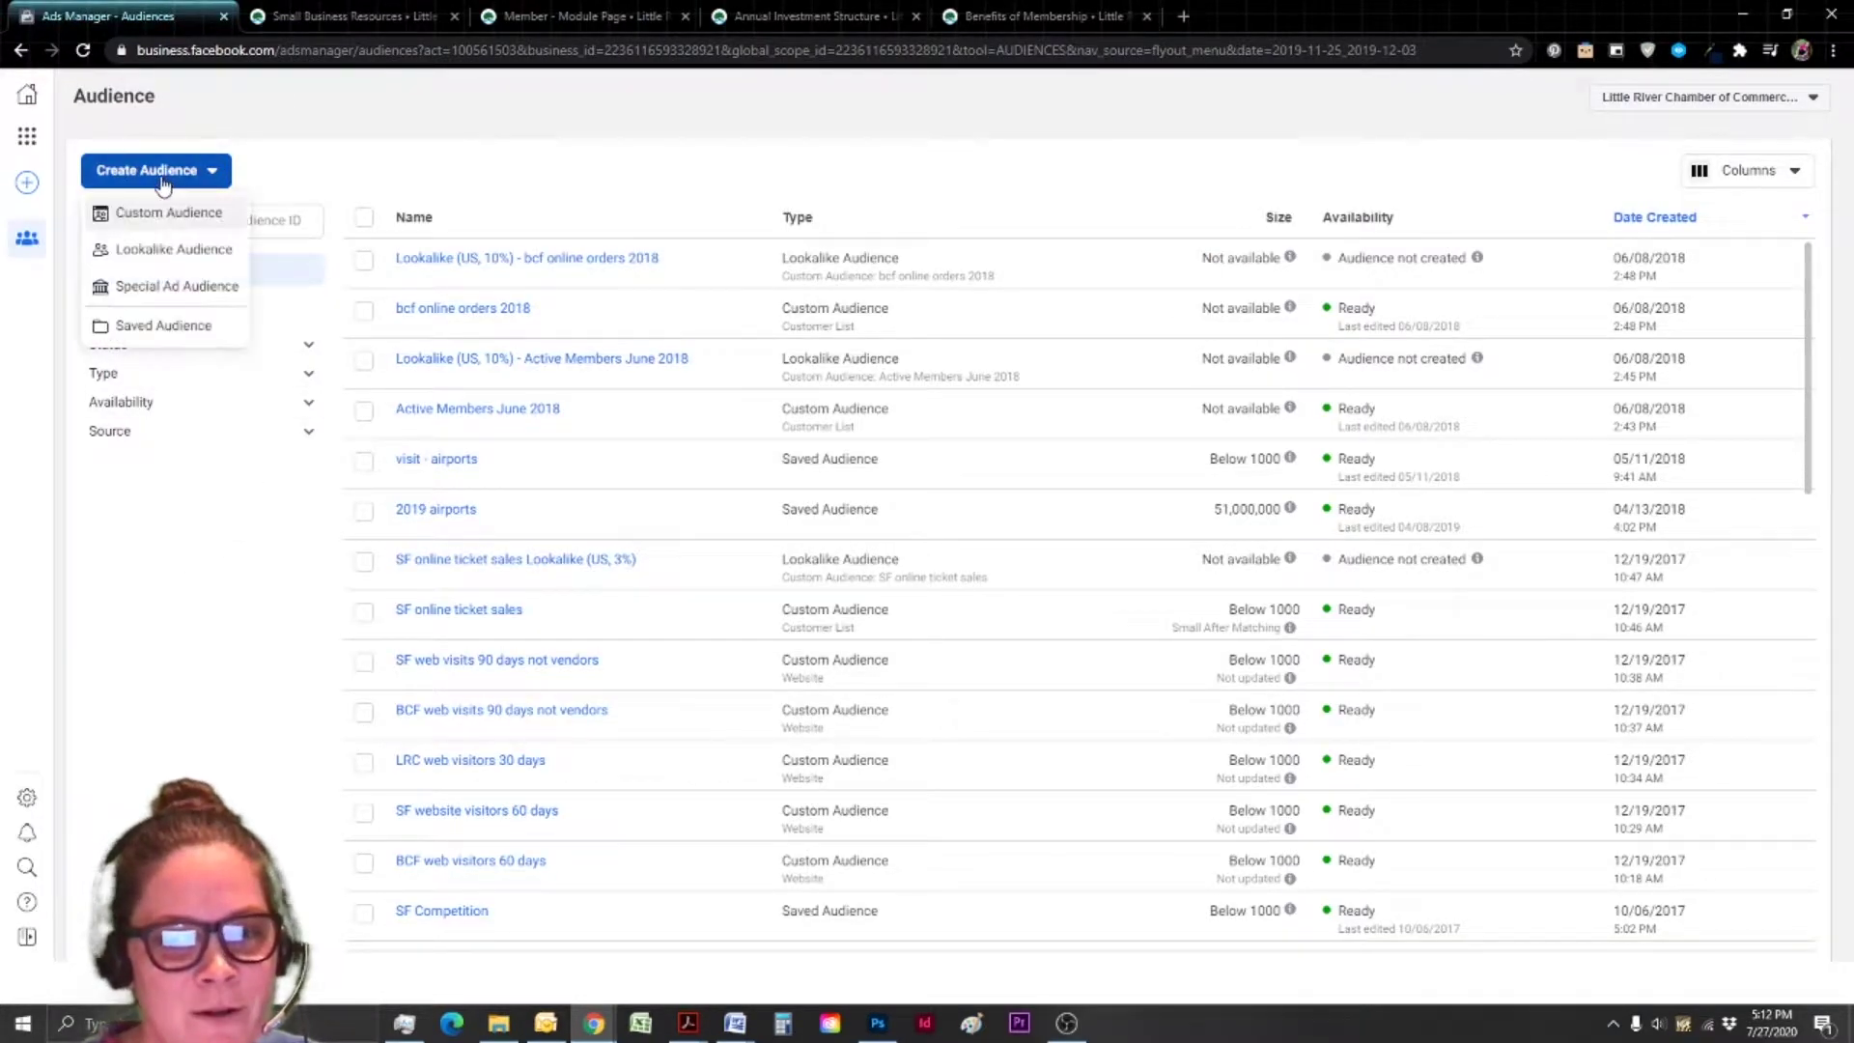
{"action": "left_click", "coordinate": [196, 219]}
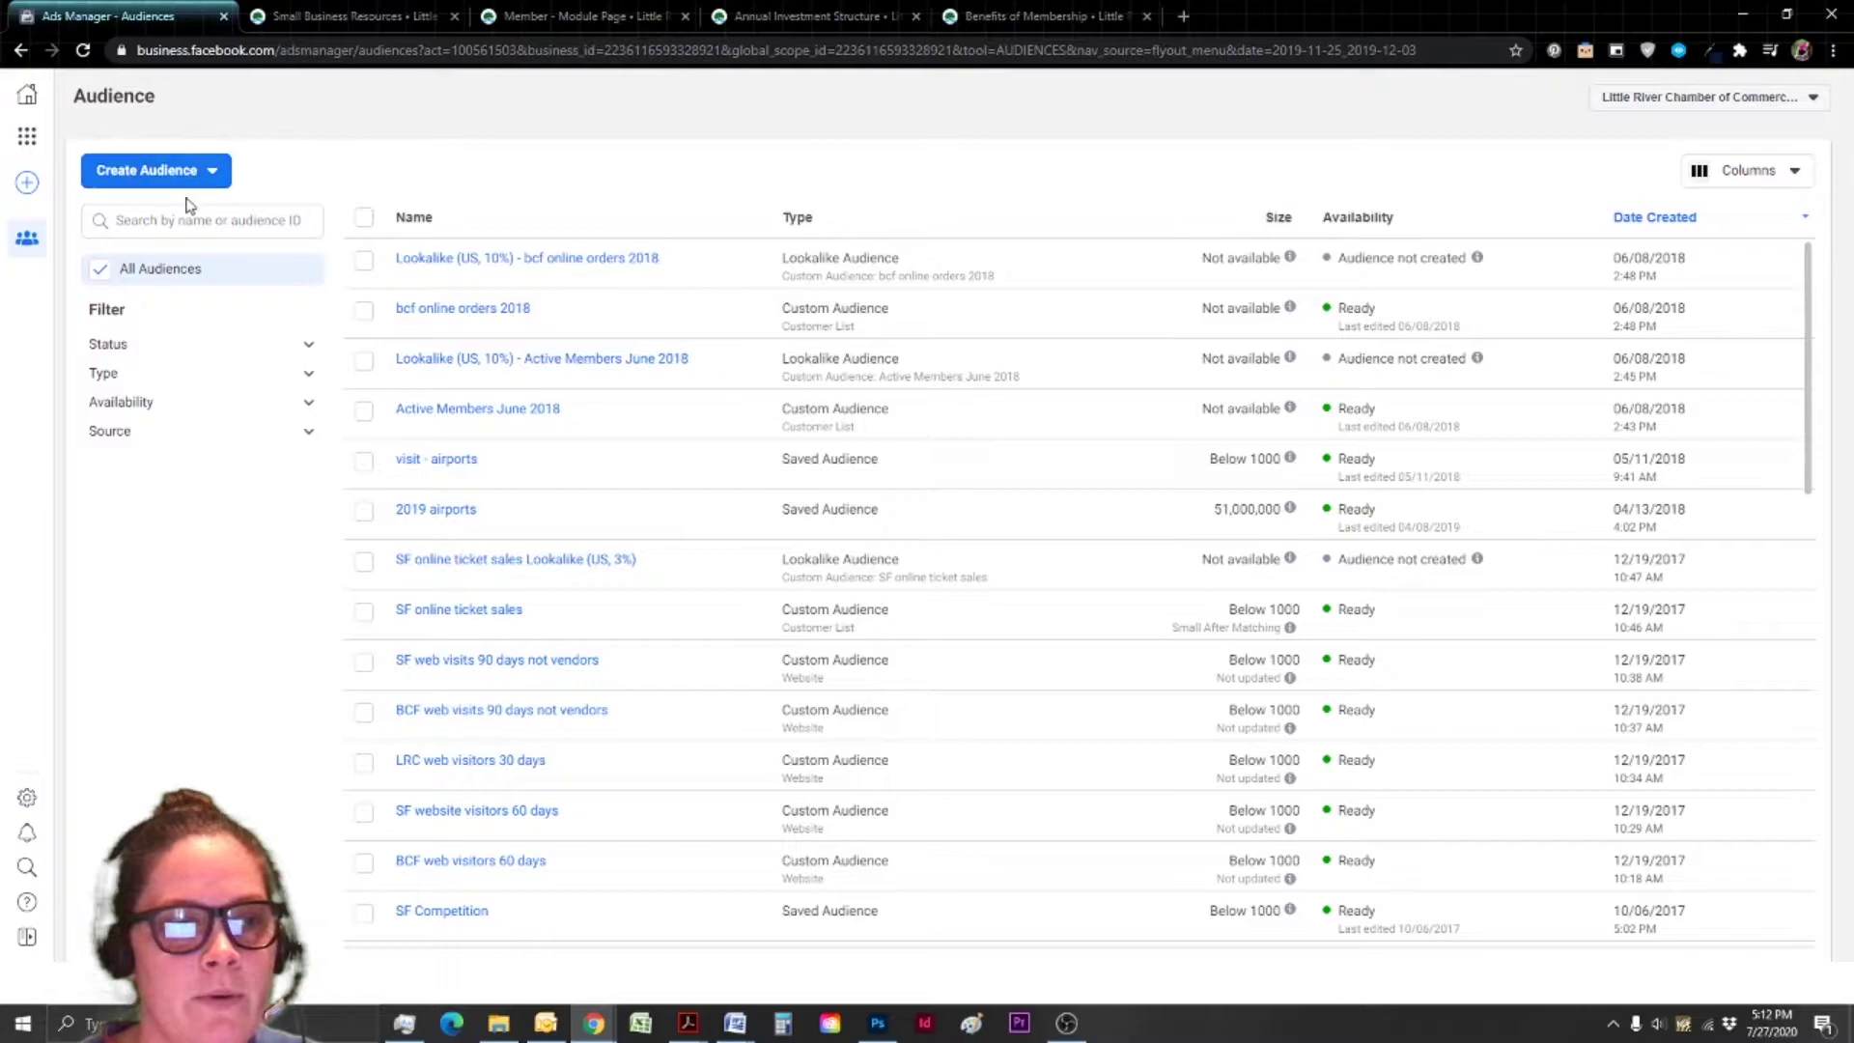
{"action": "left_click", "coordinate": [196, 176]}
{"action": "left_click", "coordinate": [169, 212]}
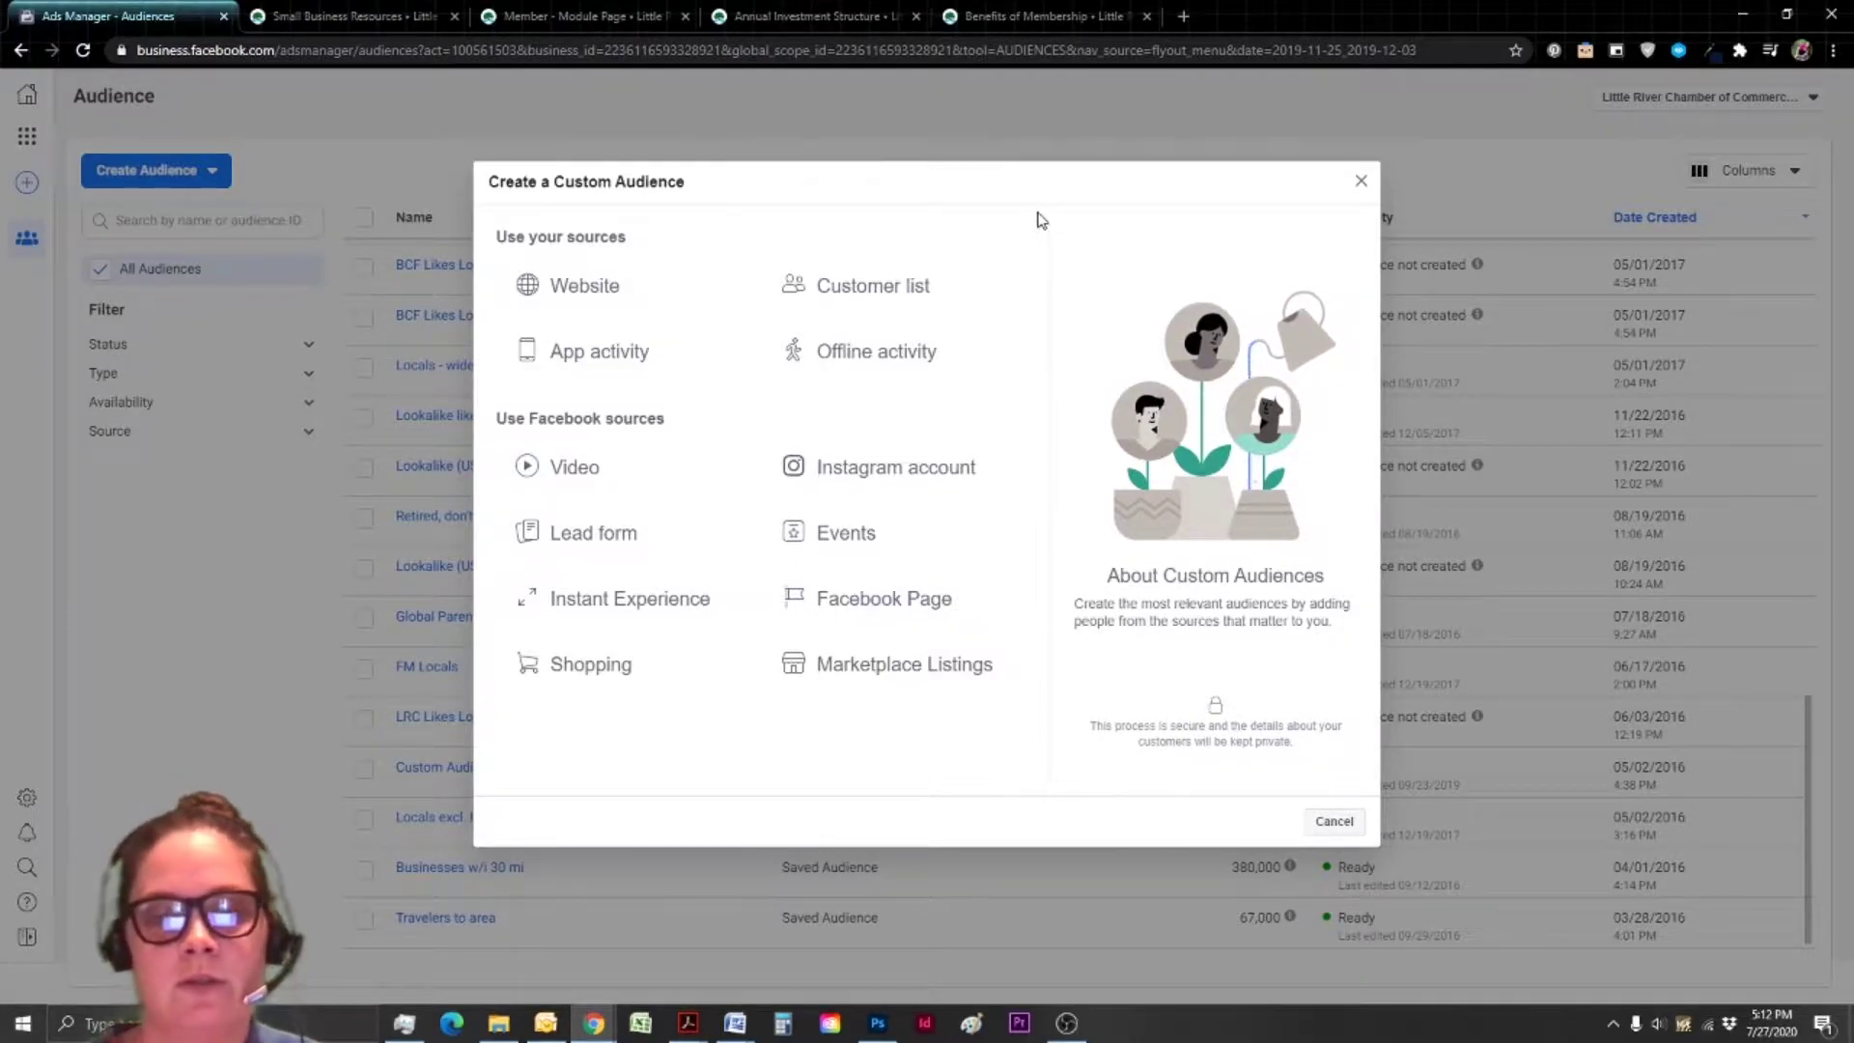
Browse the chamber's Membership Benefits and Small Business Resources pages.
{"action": "left_click", "coordinate": [1108, 13]}
{"action": "scroll", "coordinate": [1281, 335], "scroll_direction": "down", "scroll_amount": 5}
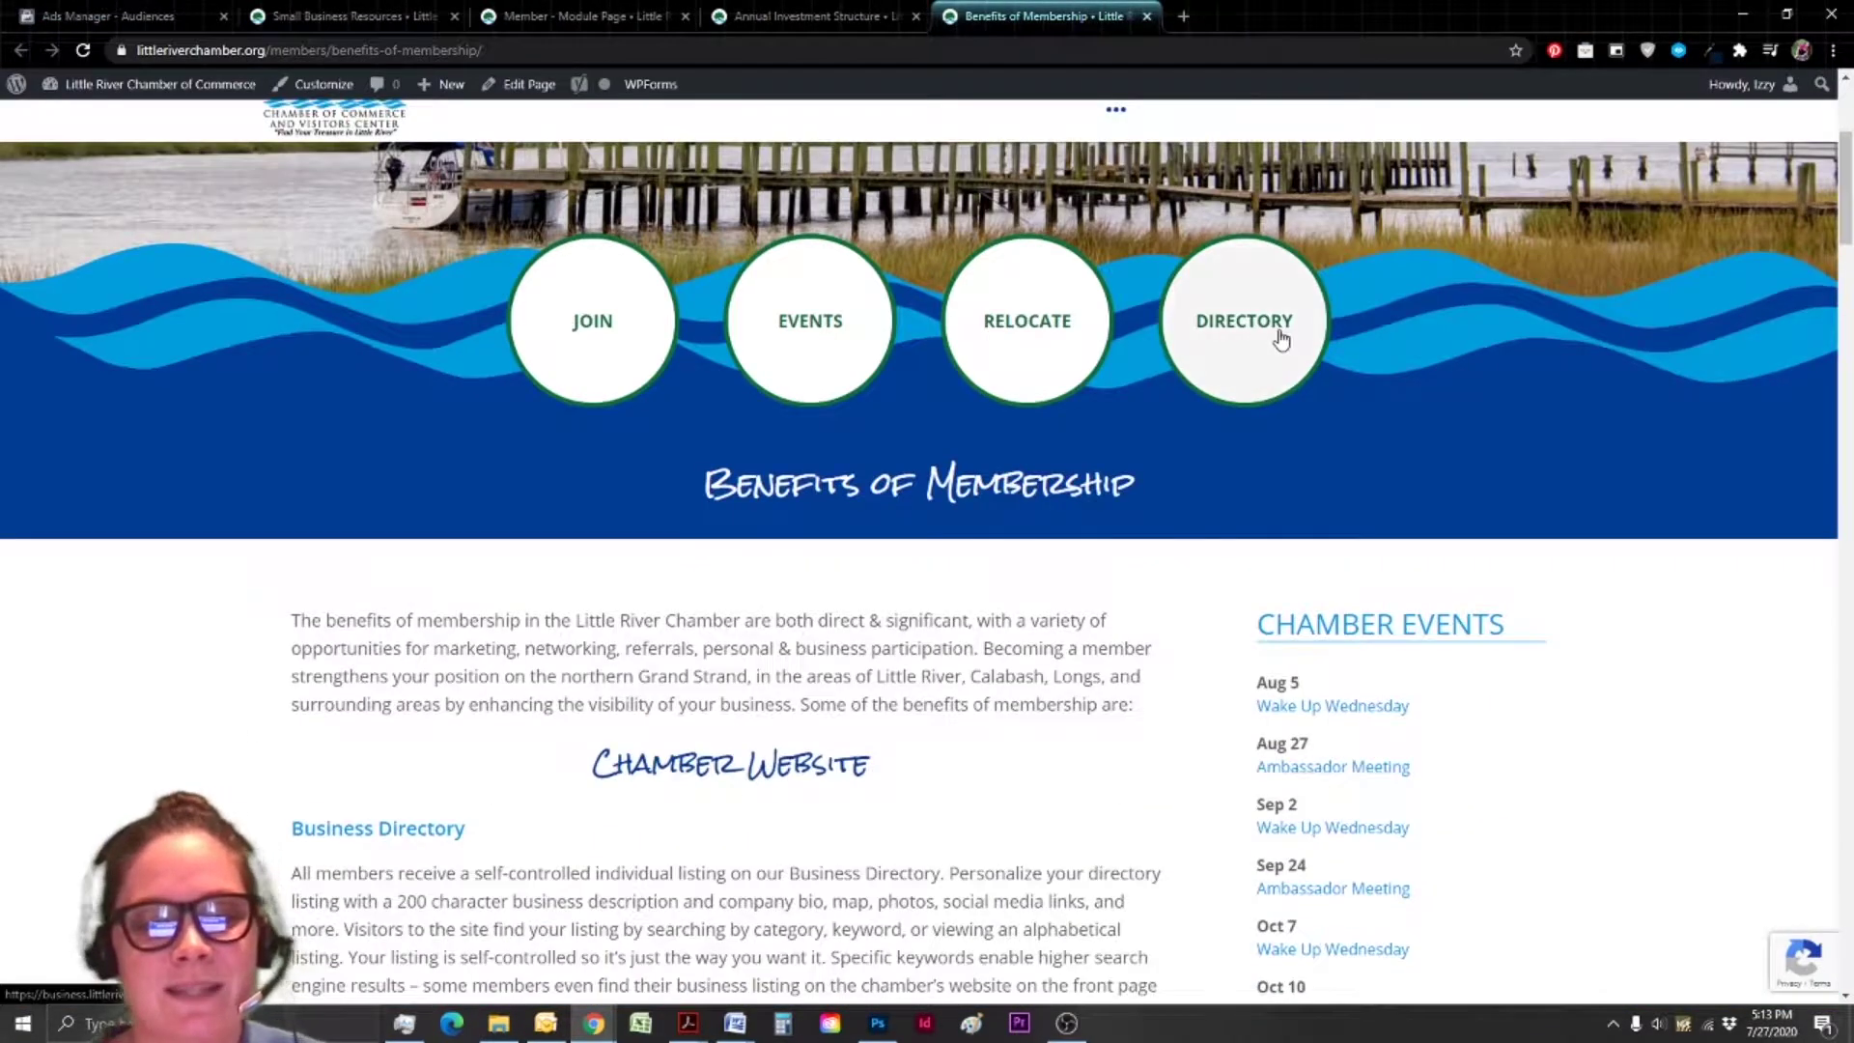
{"action": "scroll", "coordinate": [1290, 373], "scroll_direction": "down", "scroll_amount": 1}
{"action": "key", "text": "ctrl+shift+Page_Up"}
{"action": "key", "text": "ctrl+2"}
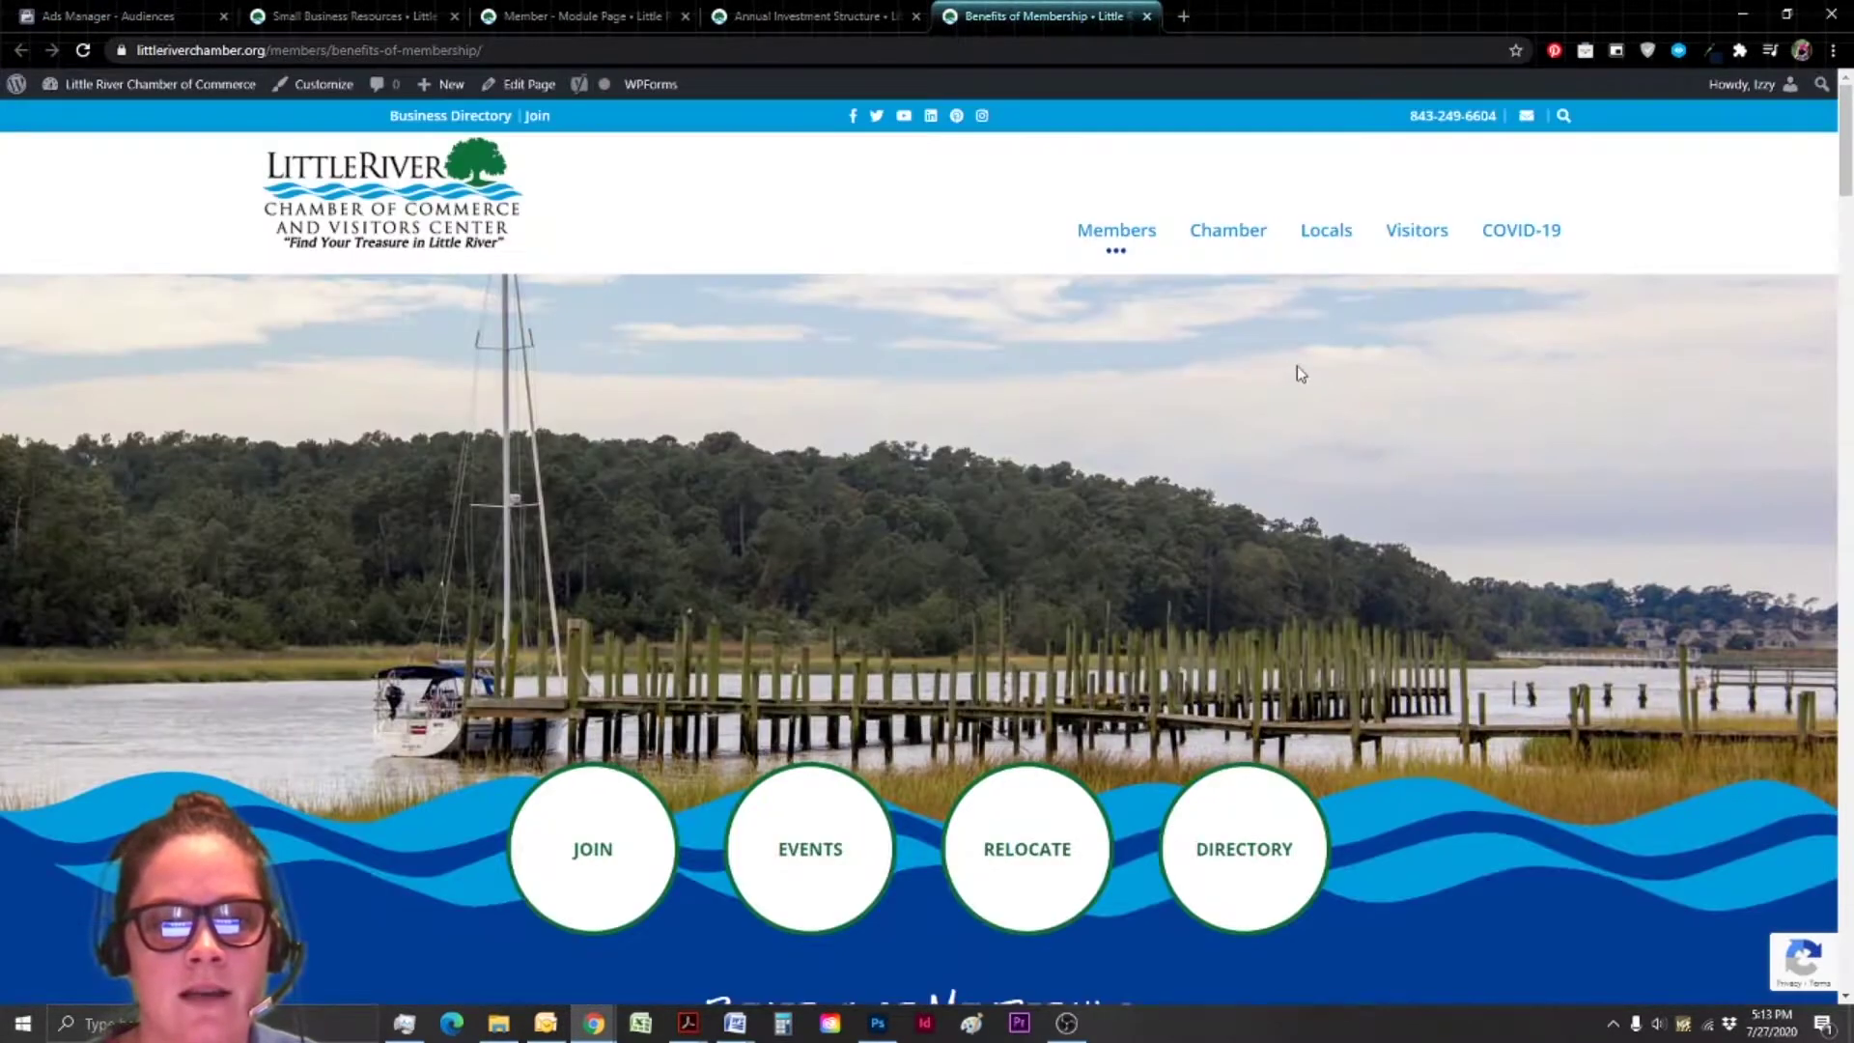
{"action": "scroll", "coordinate": [384, 459], "scroll_direction": "down", "scroll_amount": 5}
{"action": "scroll", "coordinate": [385, 459], "scroll_direction": "down", "scroll_amount": 3}
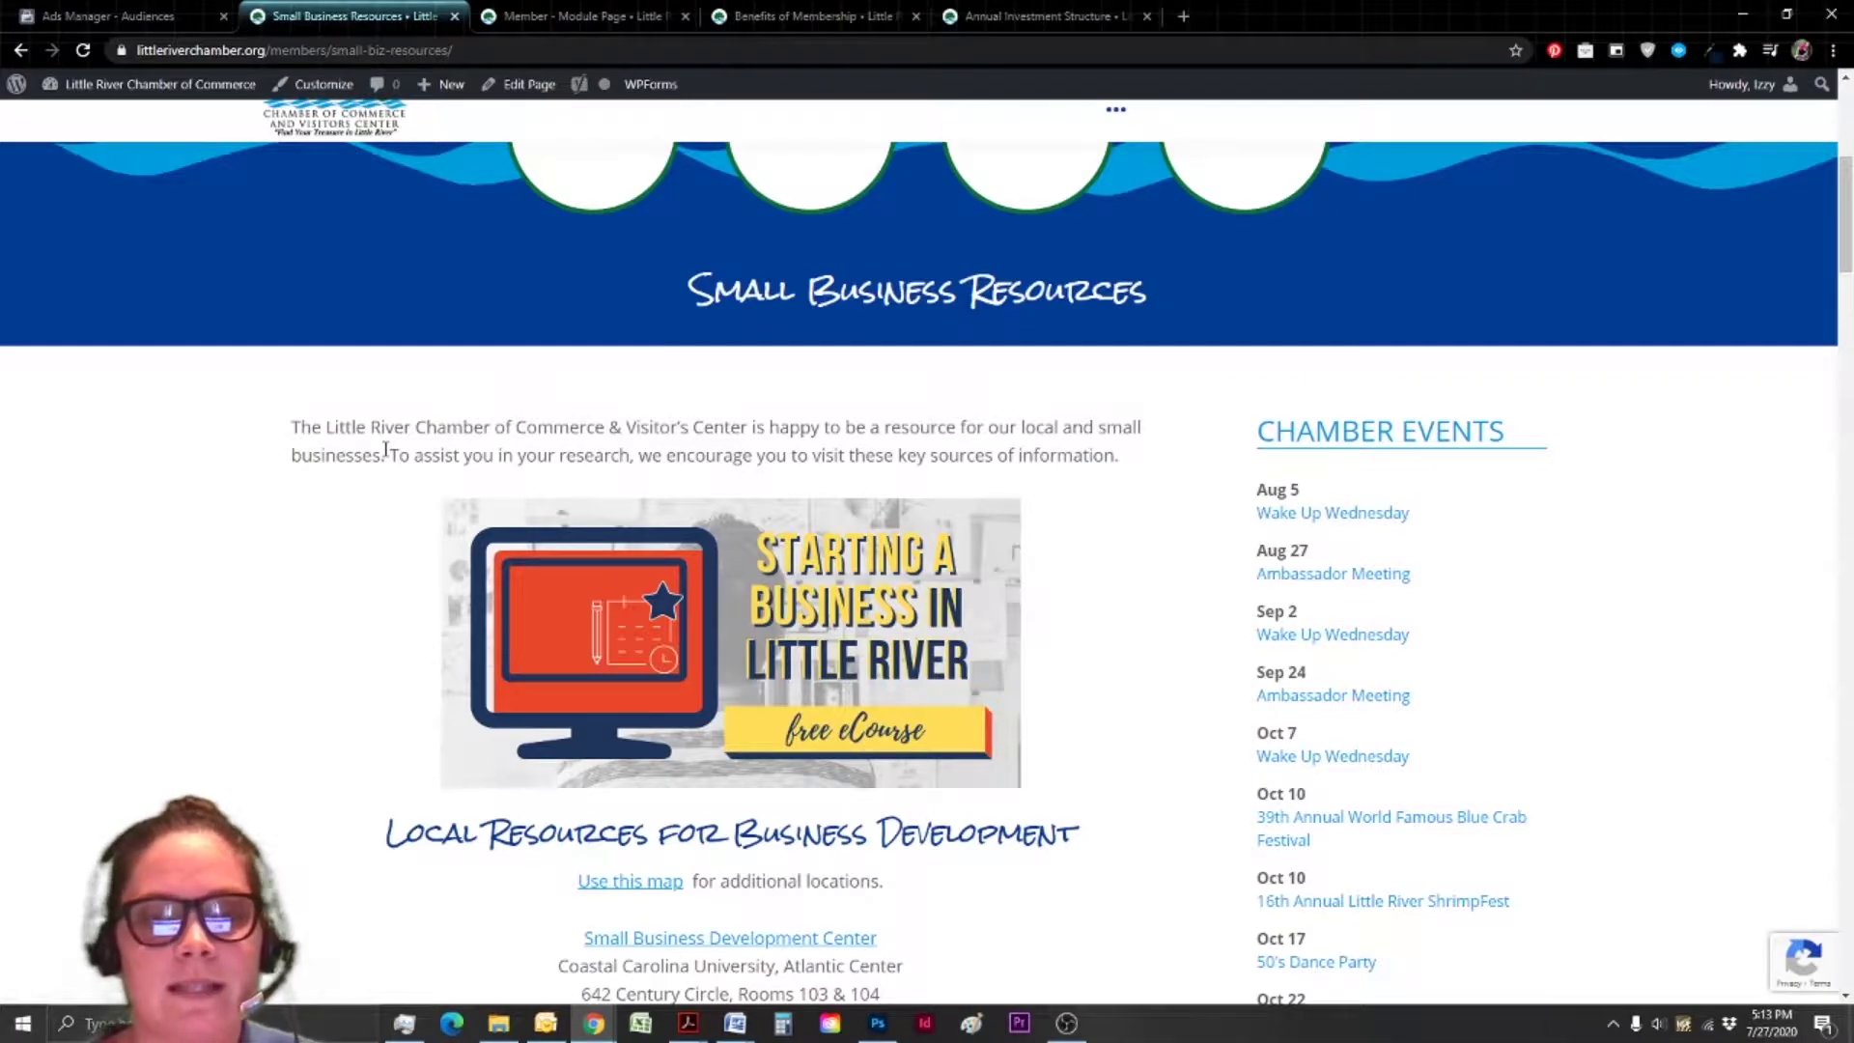
{"action": "scroll", "coordinate": [393, 447], "scroll_direction": "down", "scroll_amount": 6}
{"action": "scroll", "coordinate": [393, 447], "scroll_direction": "down", "scroll_amount": 20}
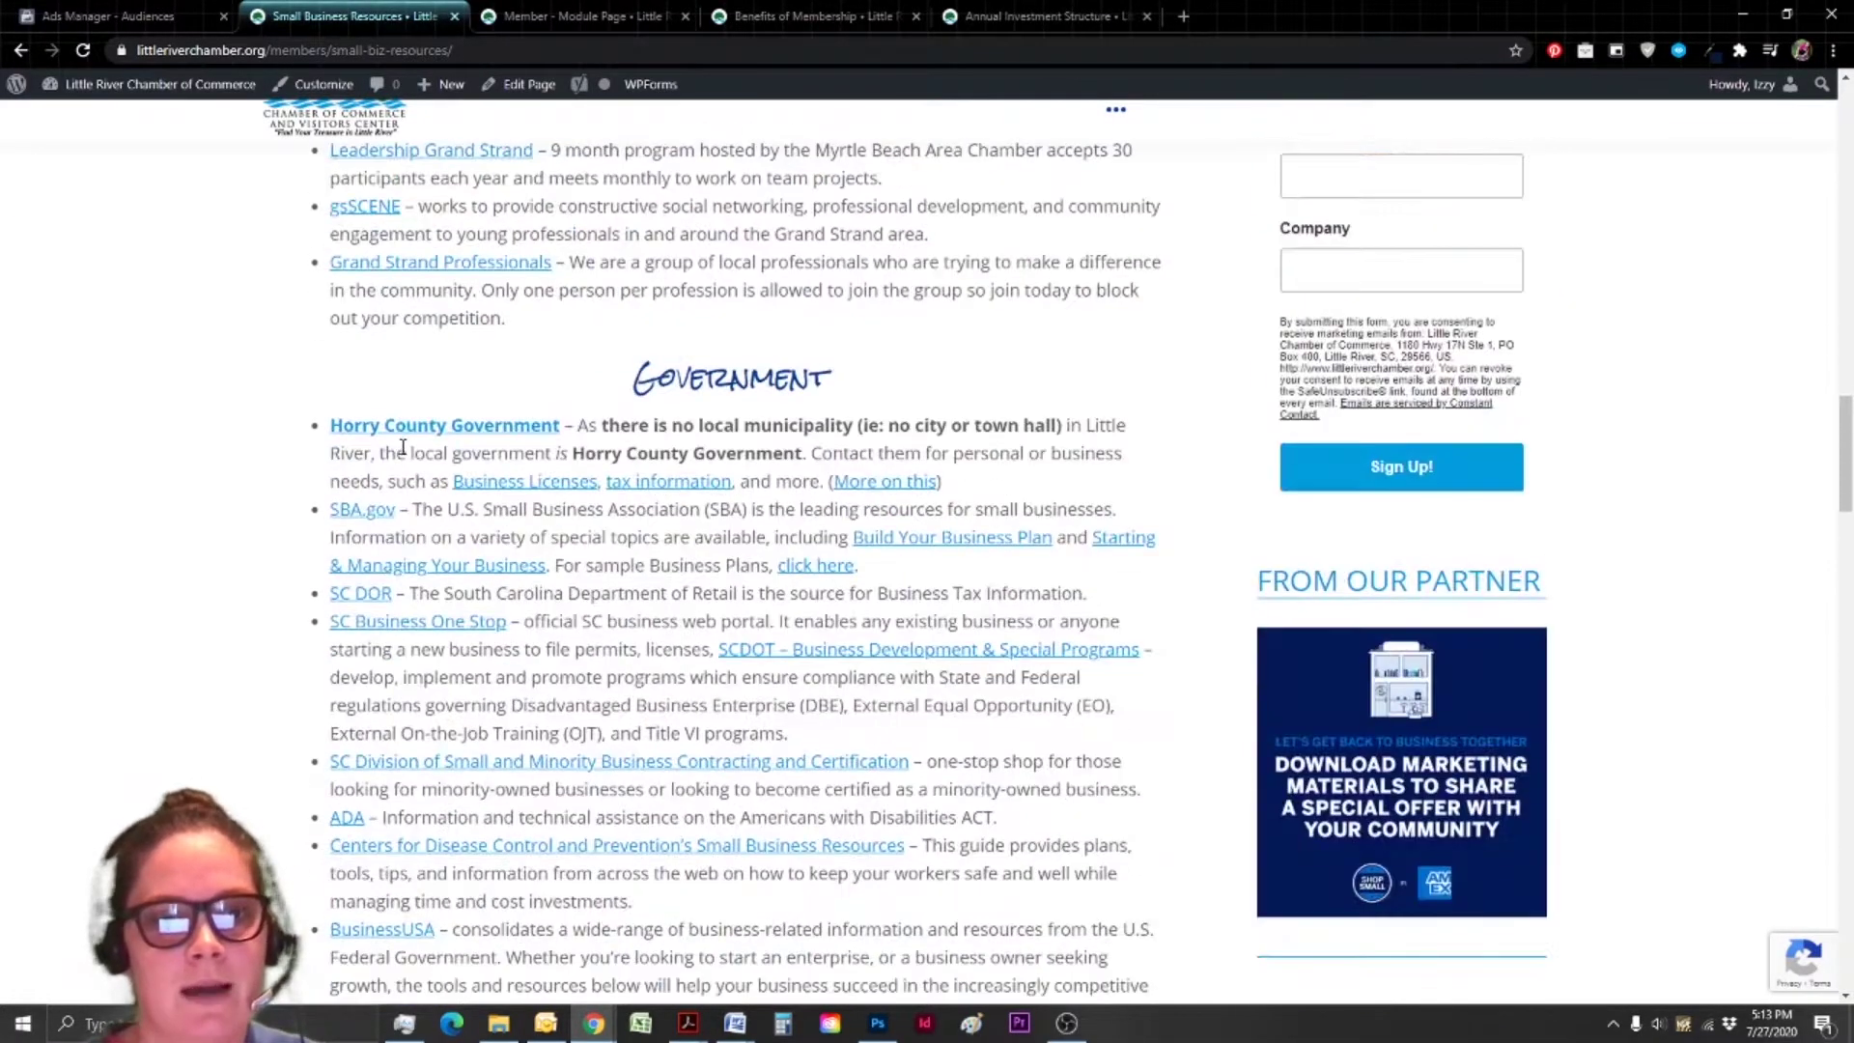
{"action": "scroll", "coordinate": [413, 467], "scroll_direction": "down", "scroll_amount": 3}
{"action": "scroll", "coordinate": [421, 468], "scroll_direction": "up", "scroll_amount": 15}
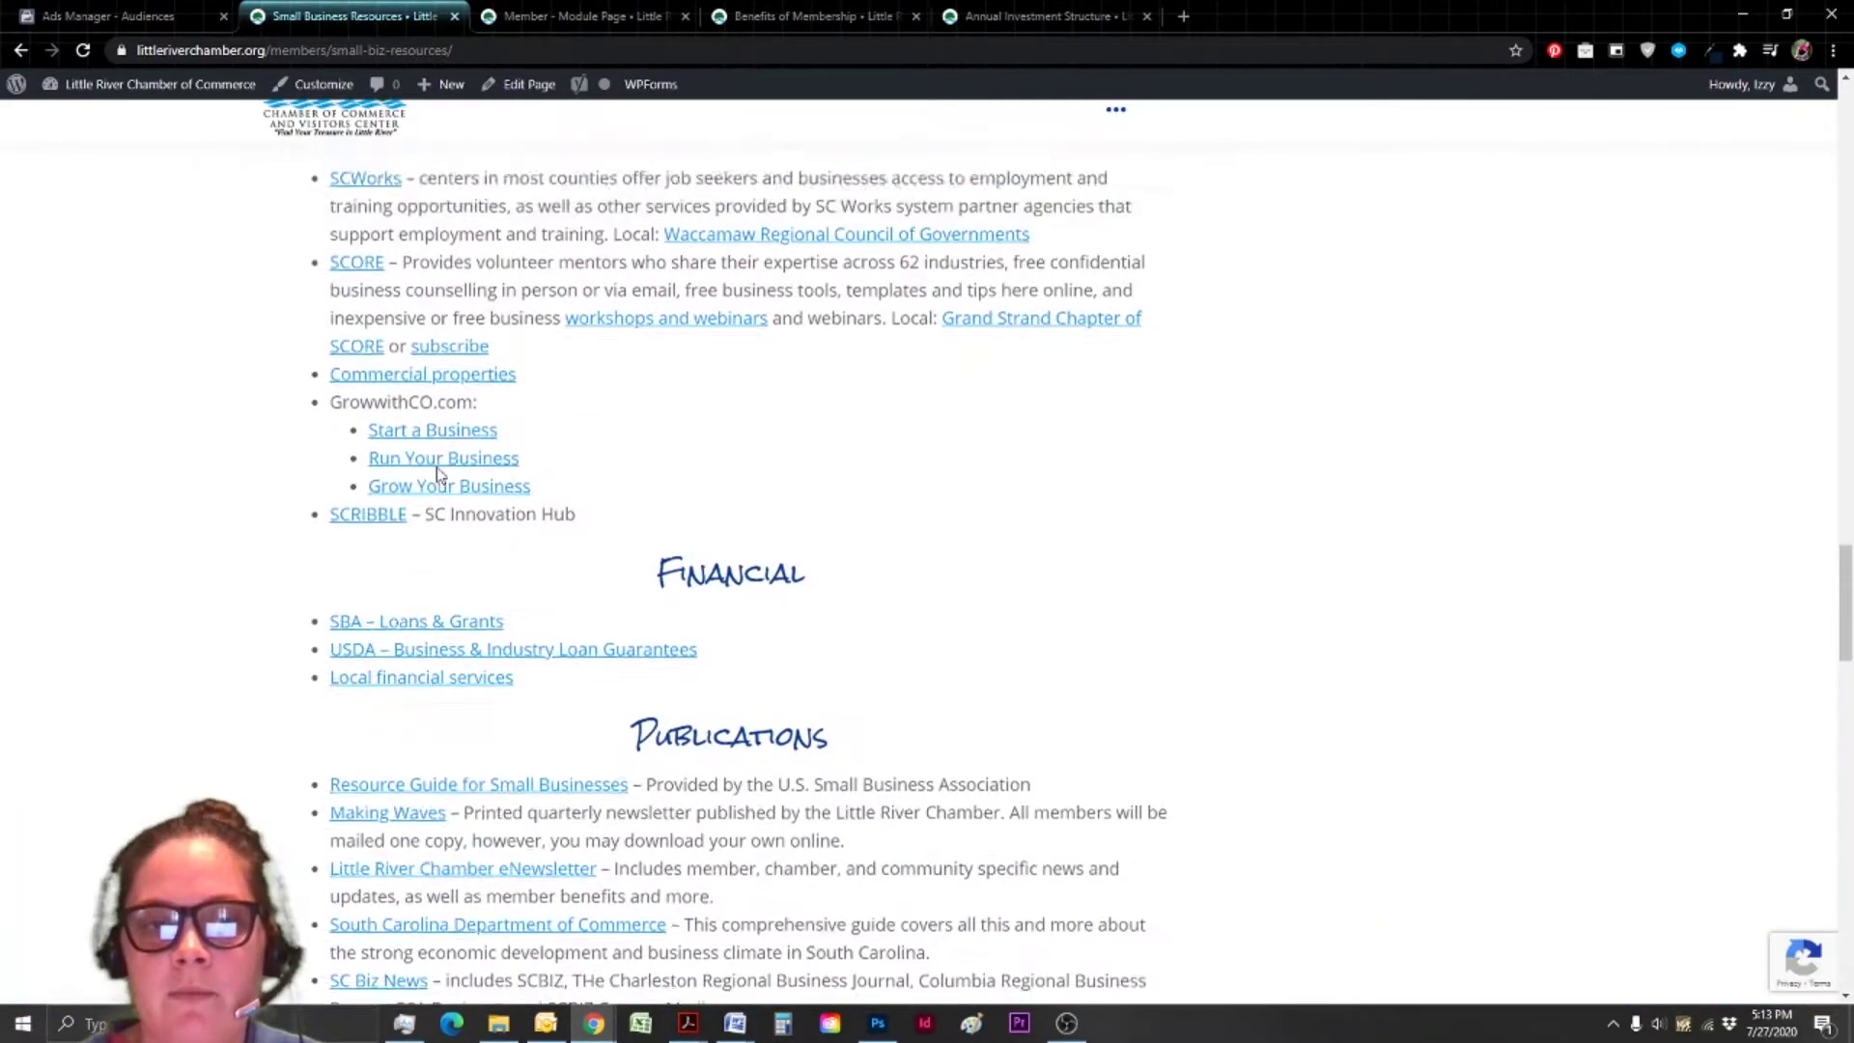
{"action": "scroll", "coordinate": [438, 473], "scroll_direction": "up", "scroll_amount": 8}
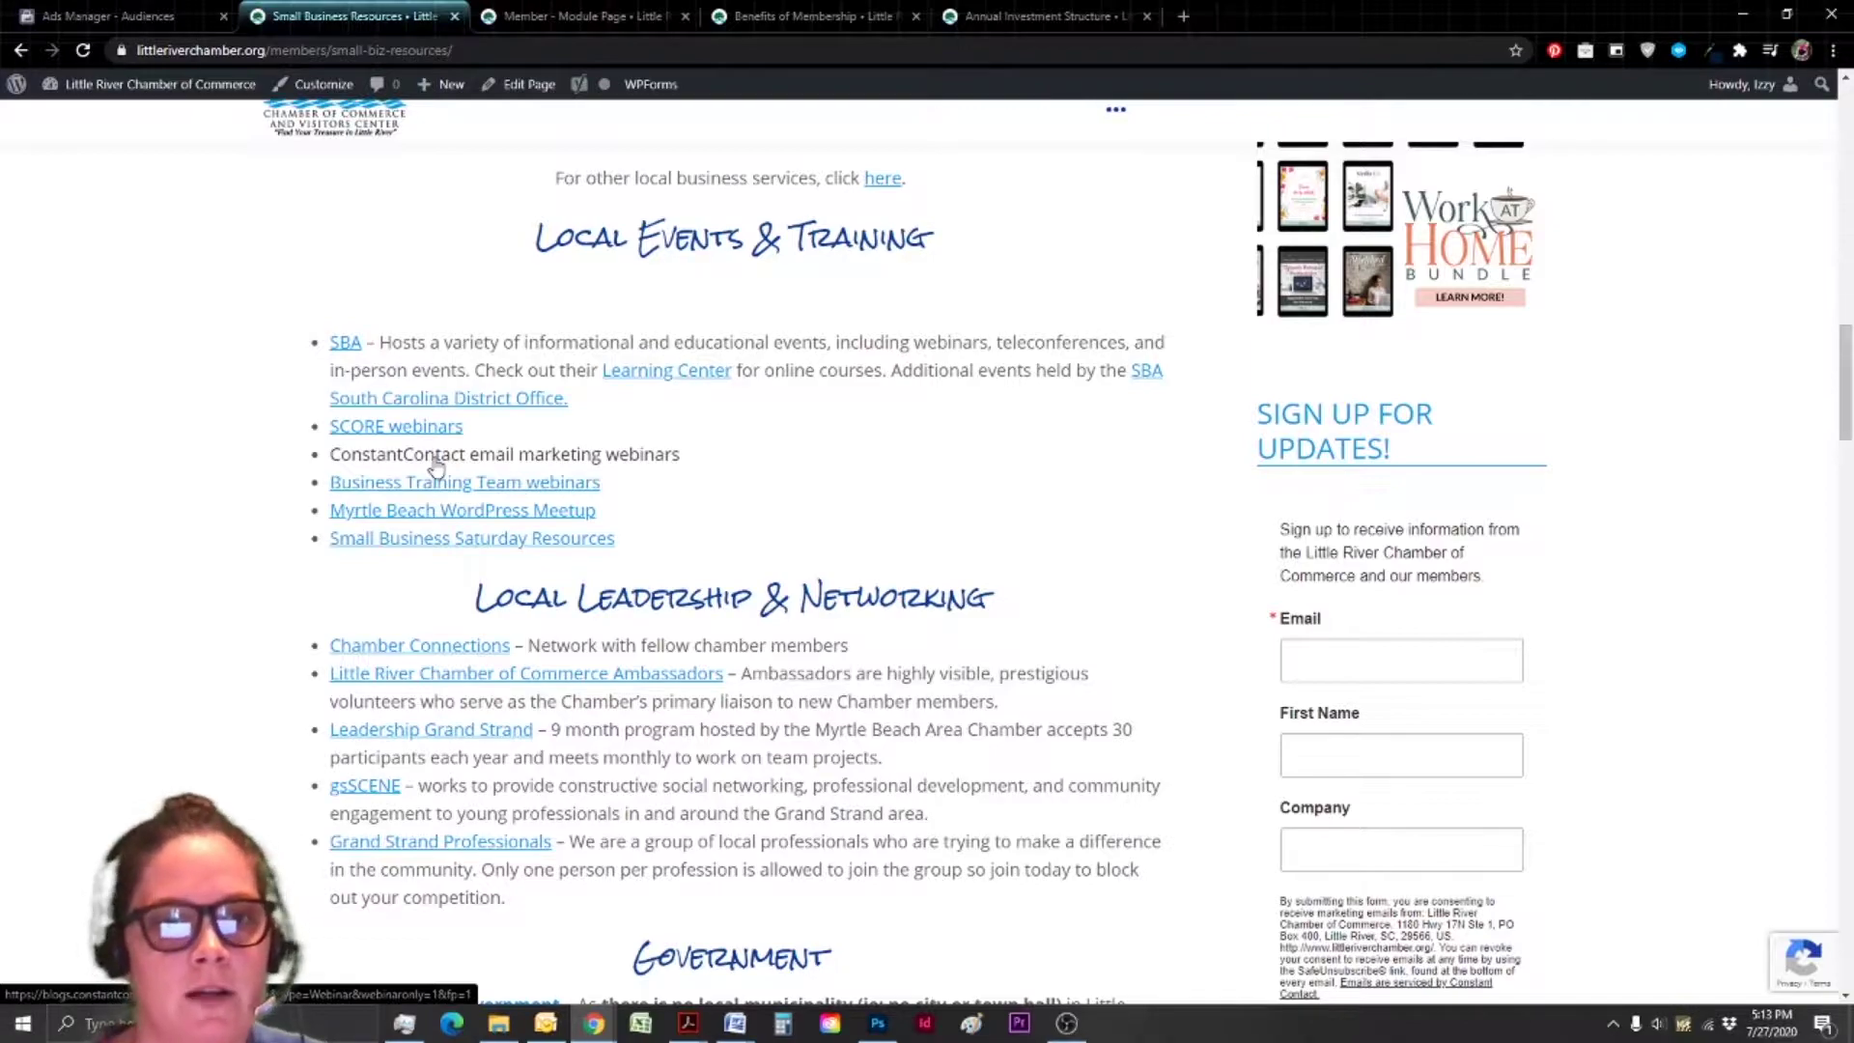
{"action": "scroll", "coordinate": [440, 444], "scroll_direction": "up", "scroll_amount": 12}
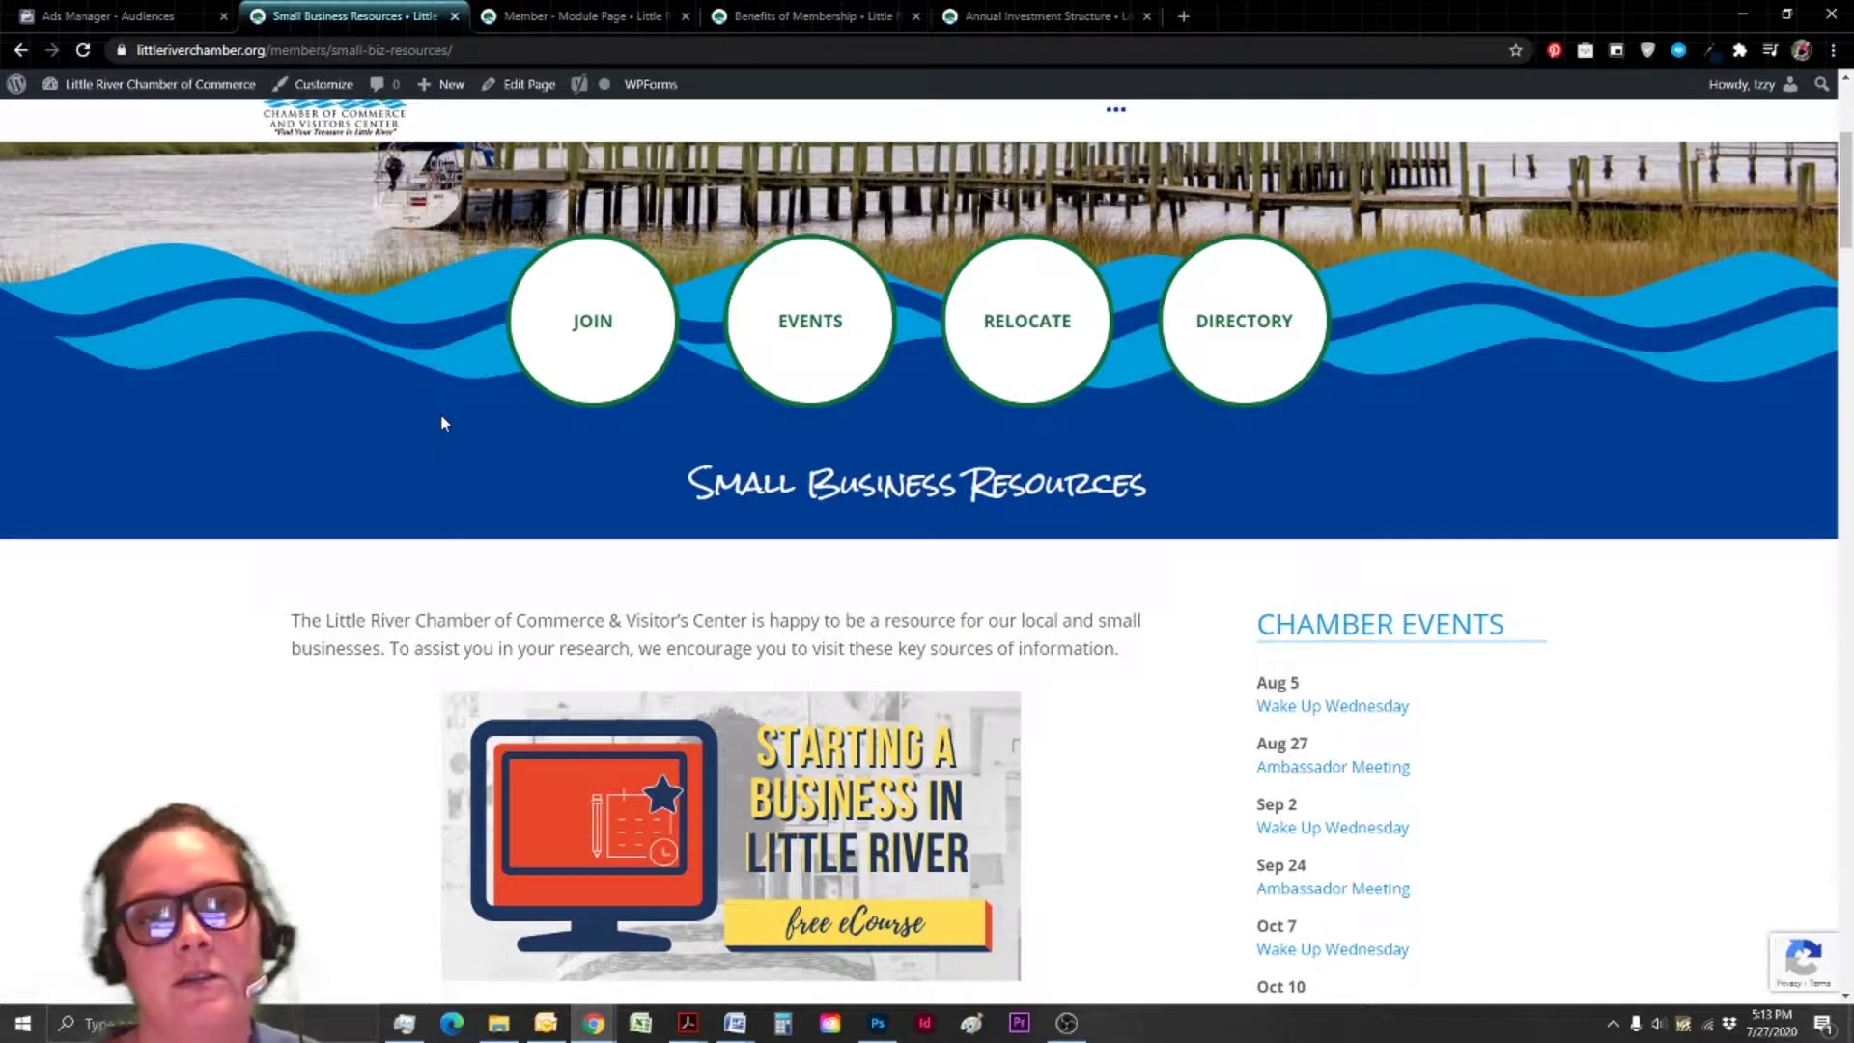
Copy the Small Business Resources page address from the address bar.
{"action": "left_click", "coordinate": [217, 47]}
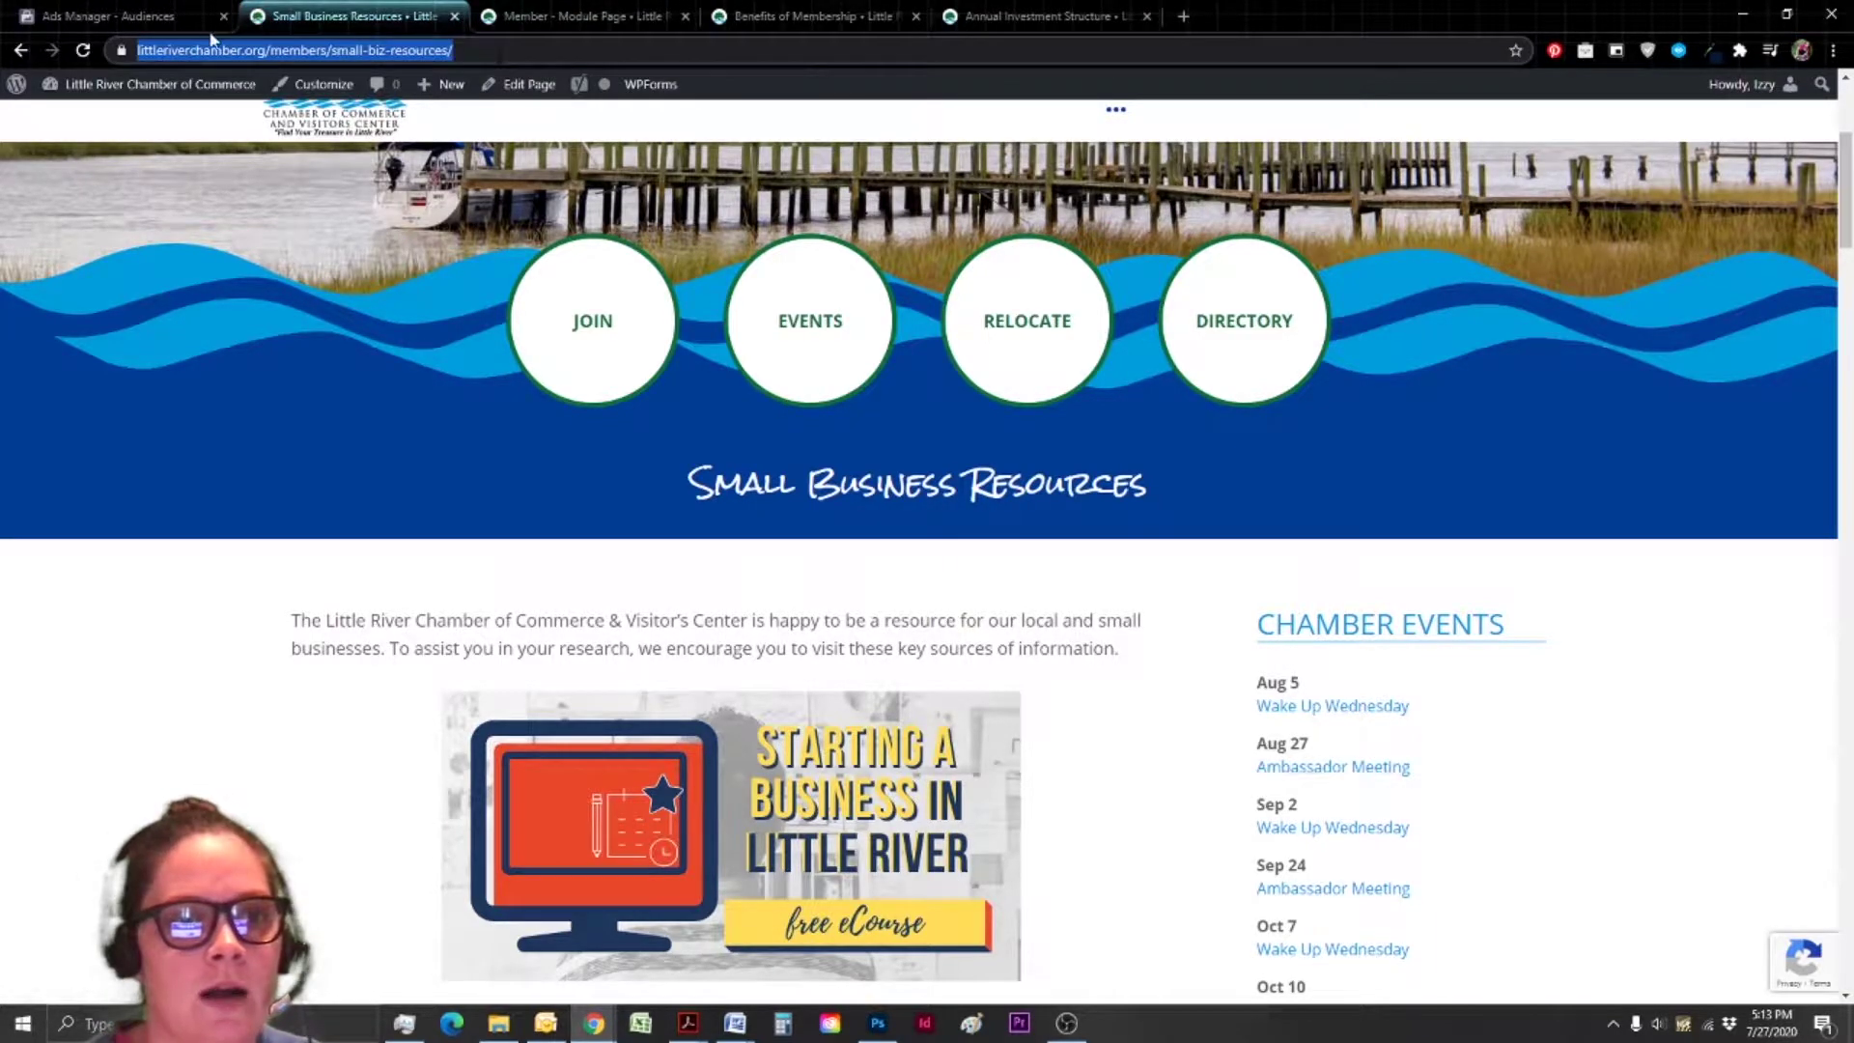
{"action": "right_click", "coordinate": [361, 56]}
{"action": "left_click", "coordinate": [401, 149]}
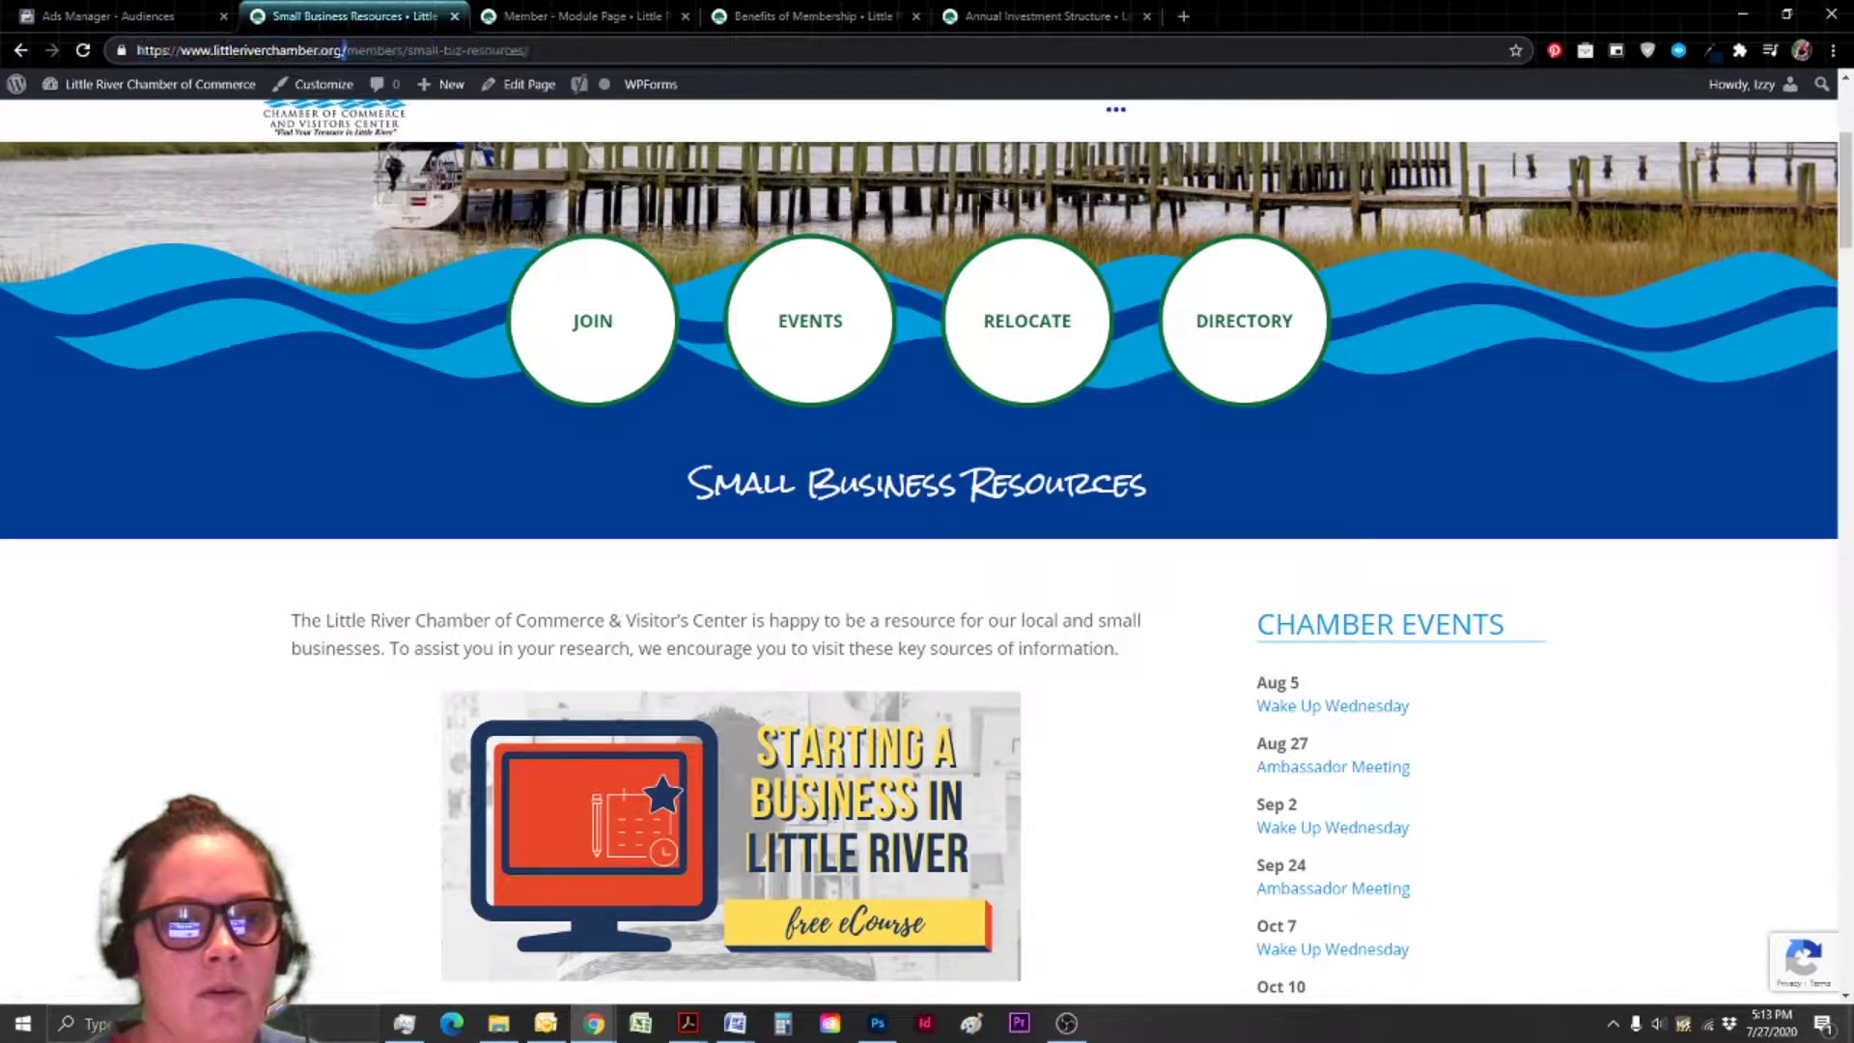
{"action": "left_click", "coordinate": [212, 50]}
{"action": "left_click_drag", "start_coordinate": [213, 50], "coordinate": [529, 51]}
{"action": "right_click", "coordinate": [507, 52]}
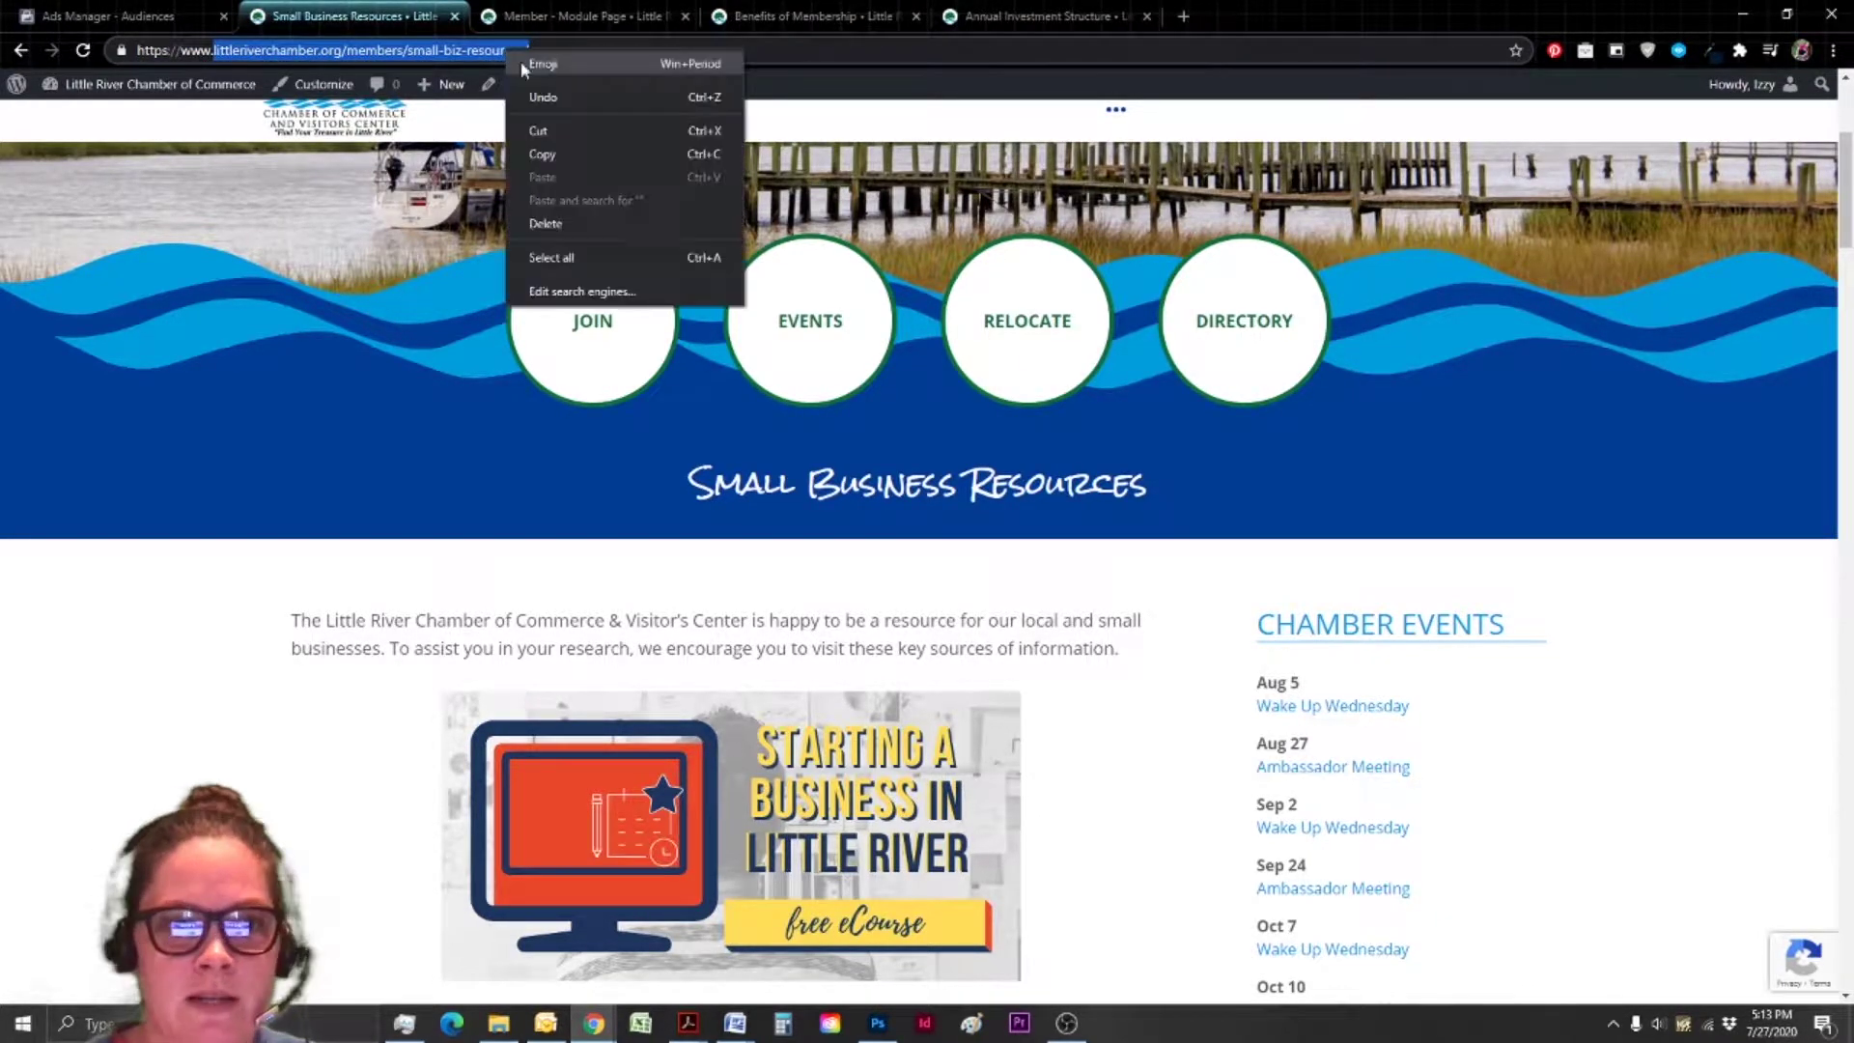
{"action": "left_click", "coordinate": [542, 153]}
{"action": "left_click", "coordinate": [106, 15]}
{"action": "left_click", "coordinate": [353, 15]}
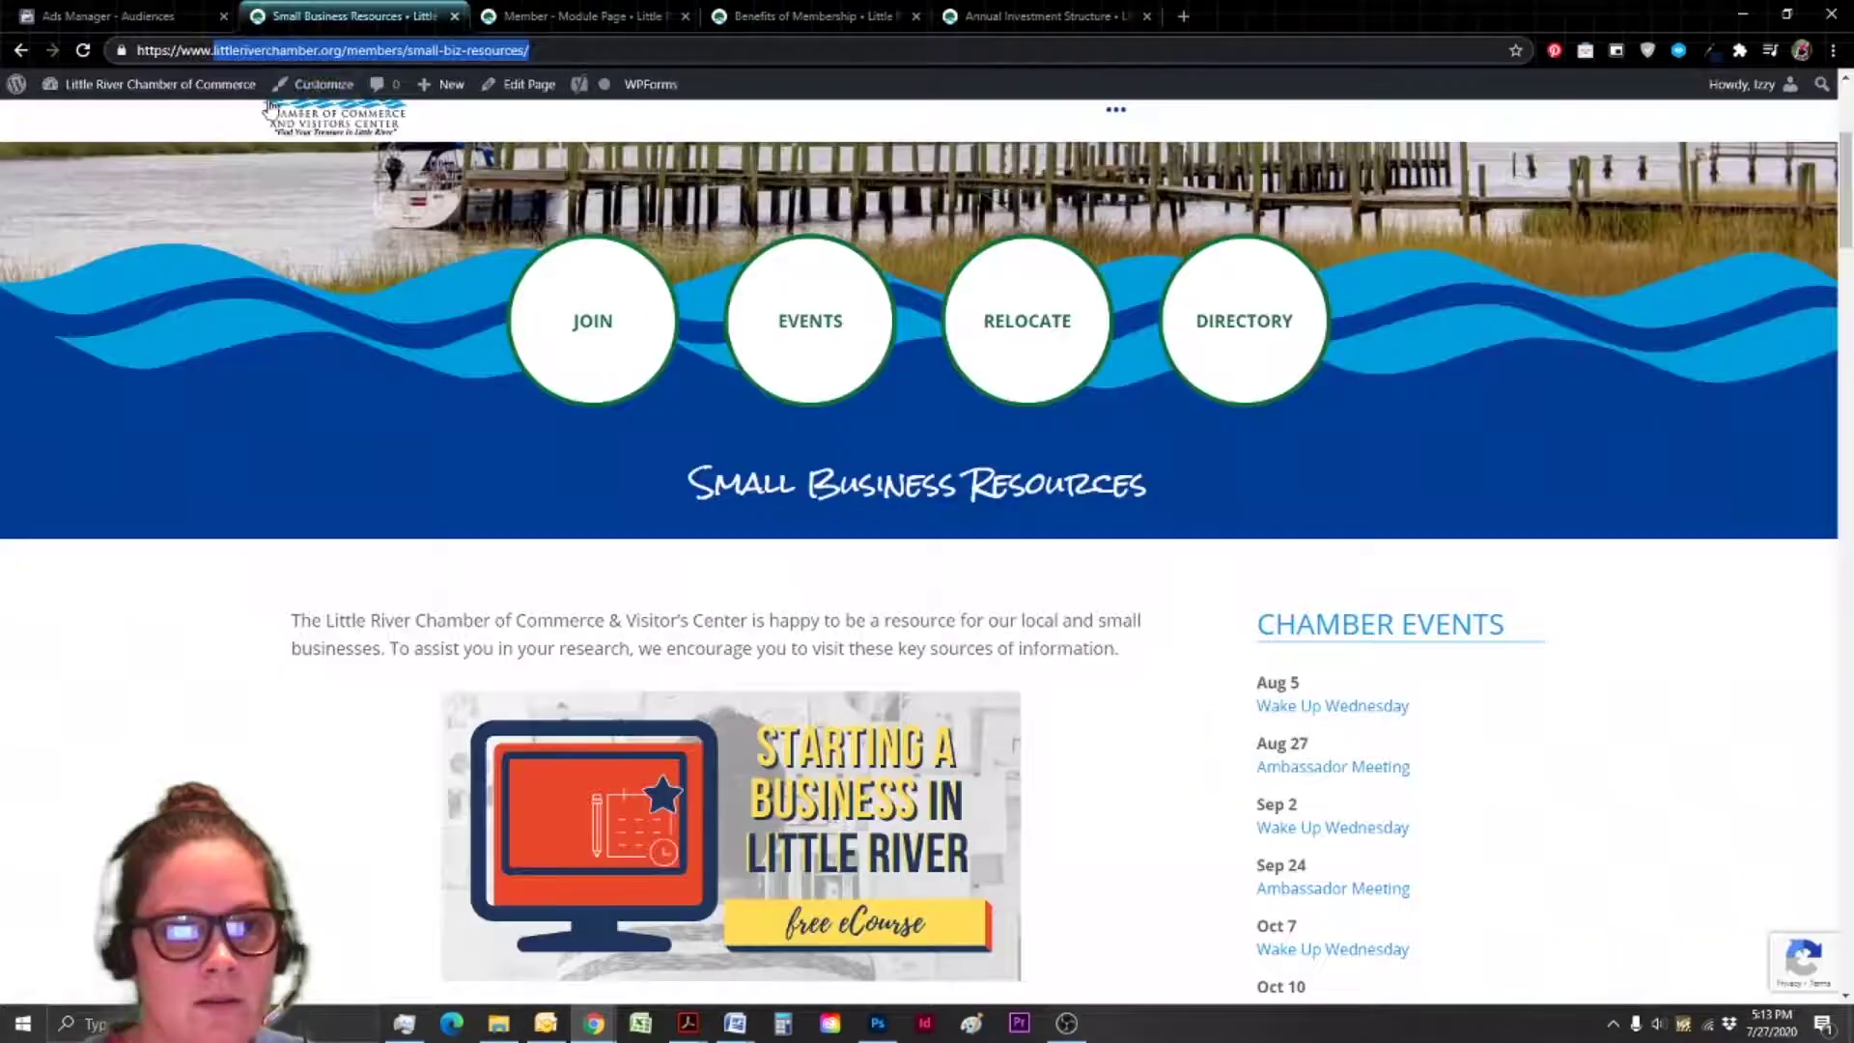
Build the audience from Website using the Little River Chamber Pixel, all visitors, past 30 days.
{"action": "left_click", "coordinate": [122, 13]}
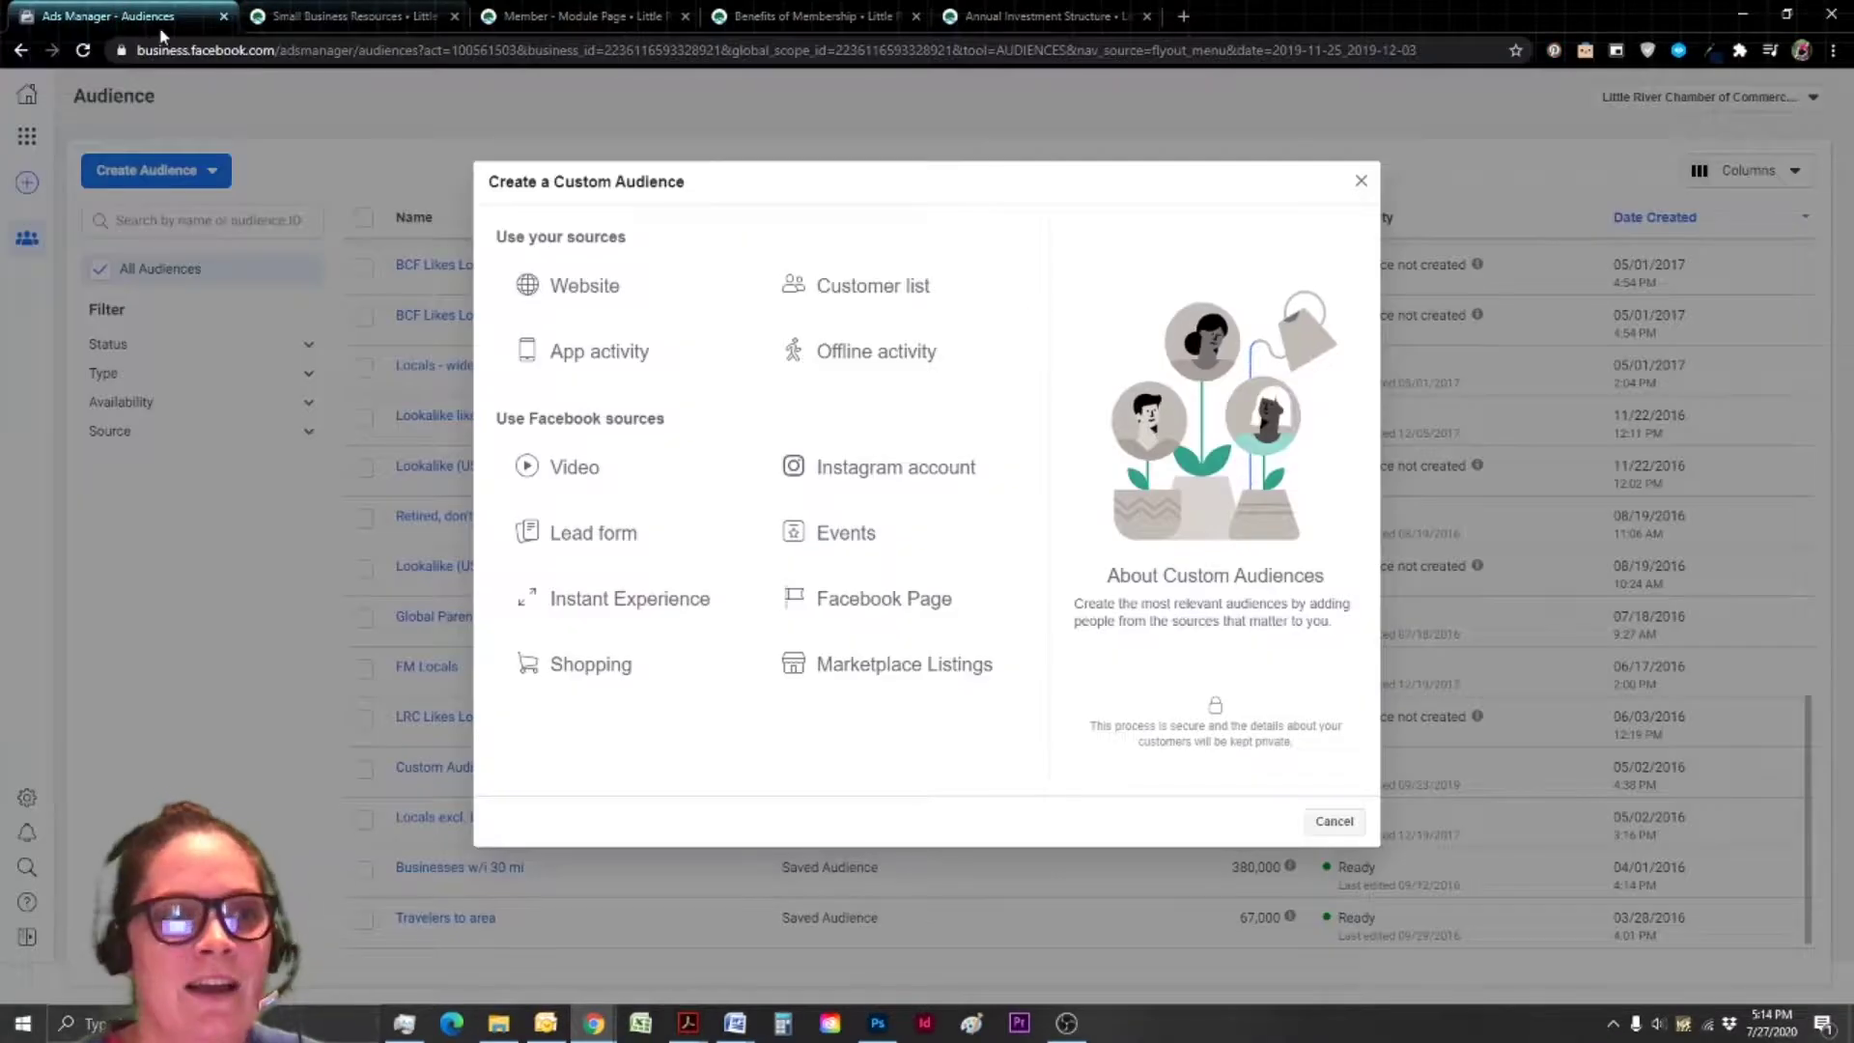
{"action": "left_click", "coordinate": [611, 298]}
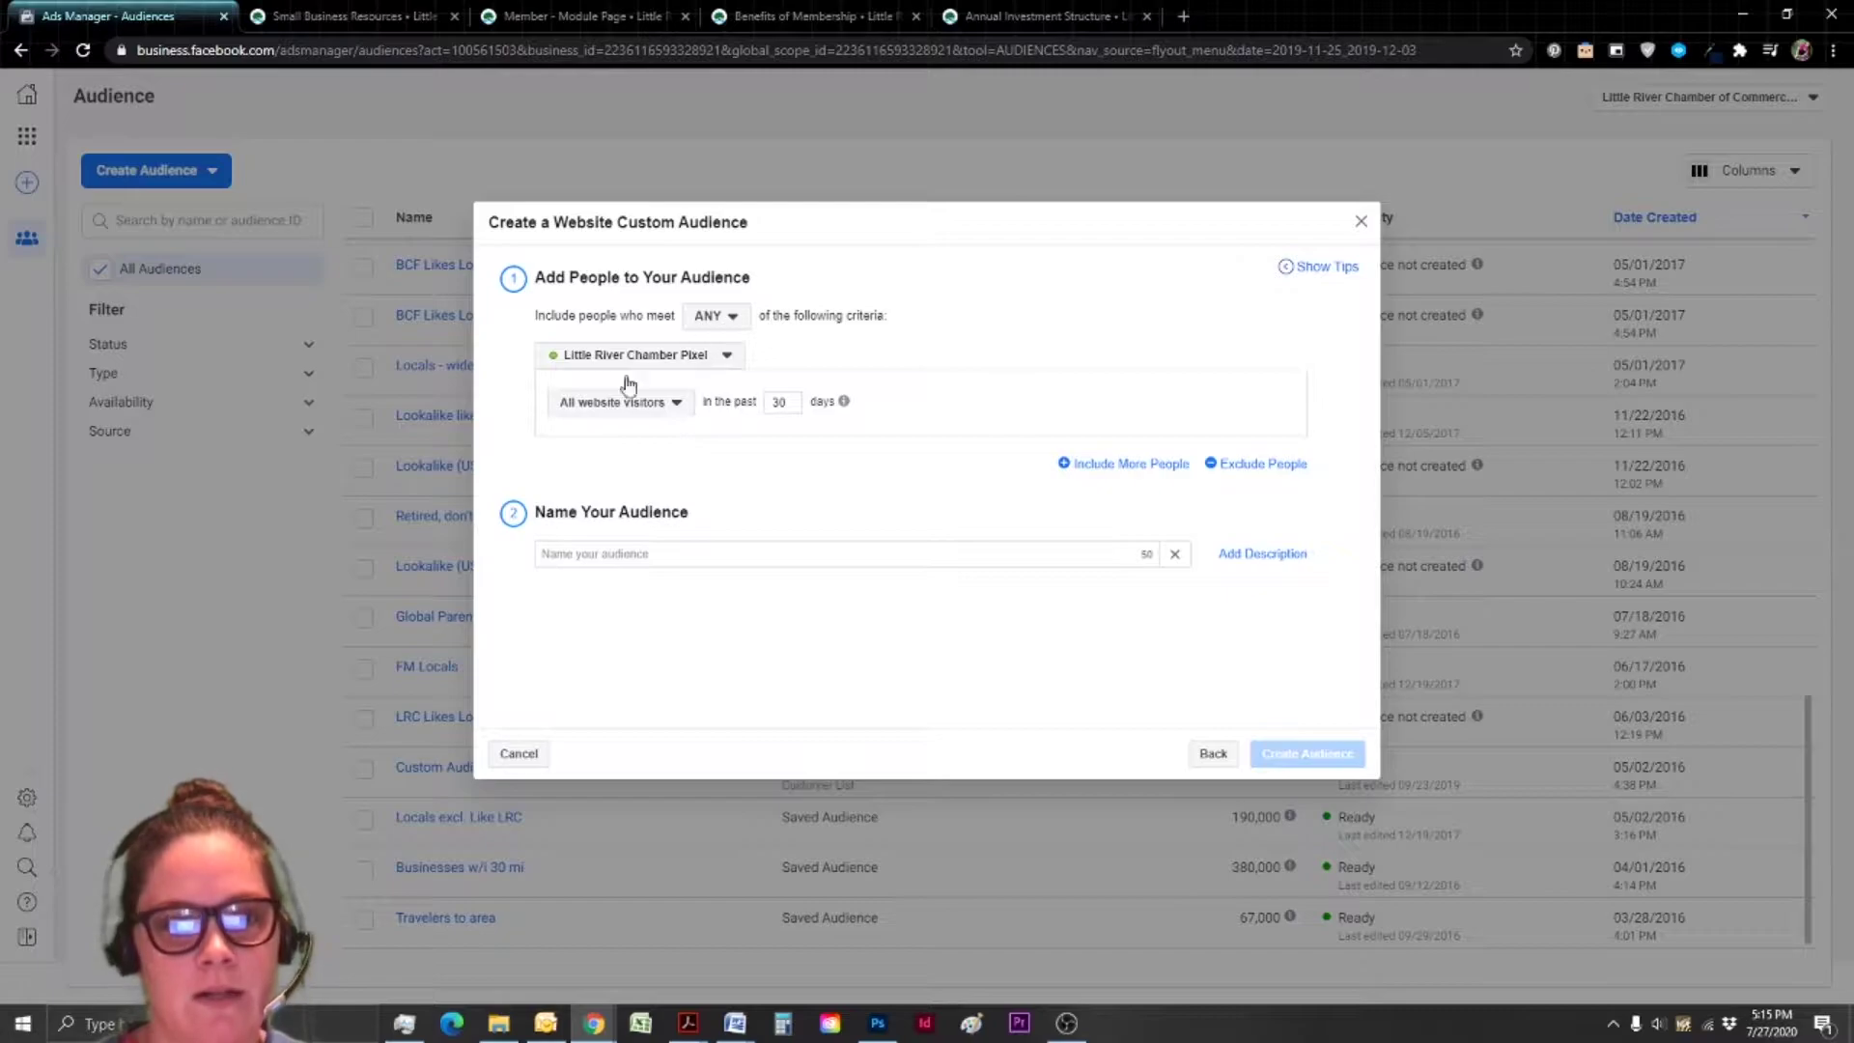
{"action": "left_click", "coordinate": [727, 356]}
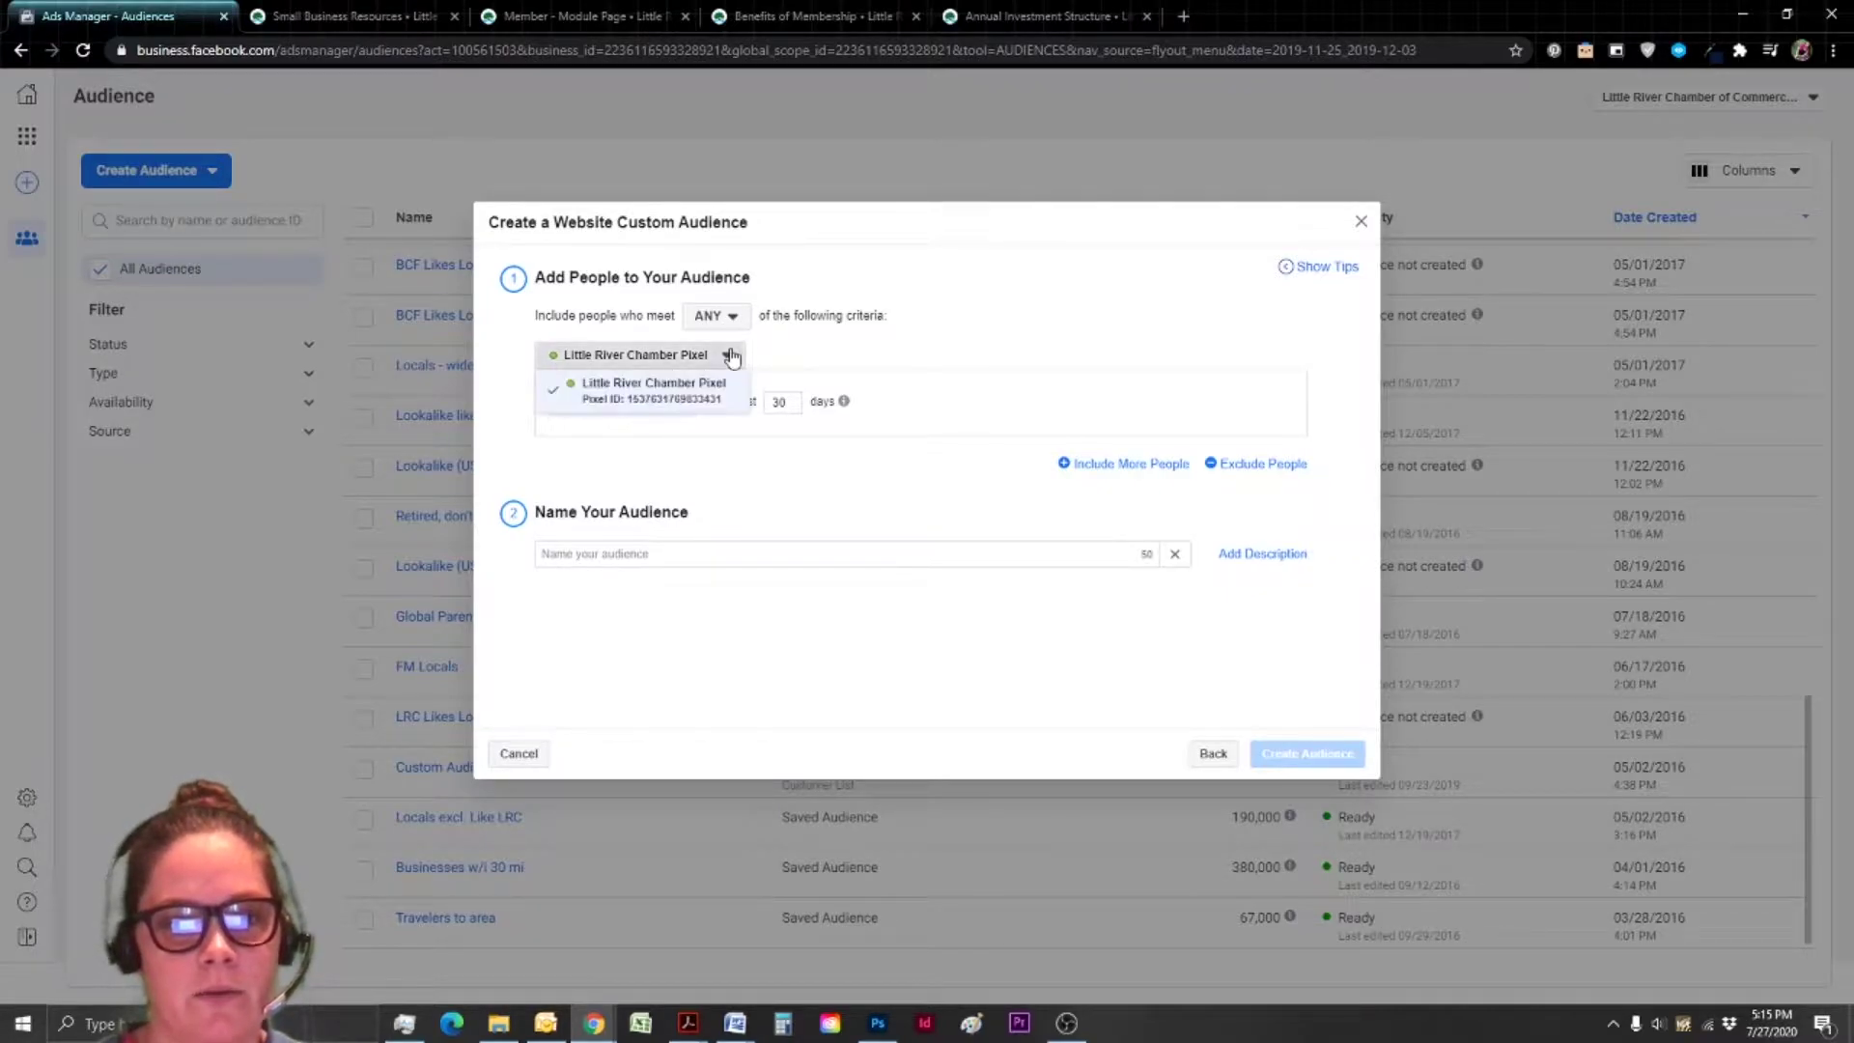
{"action": "left_click", "coordinate": [727, 356]}
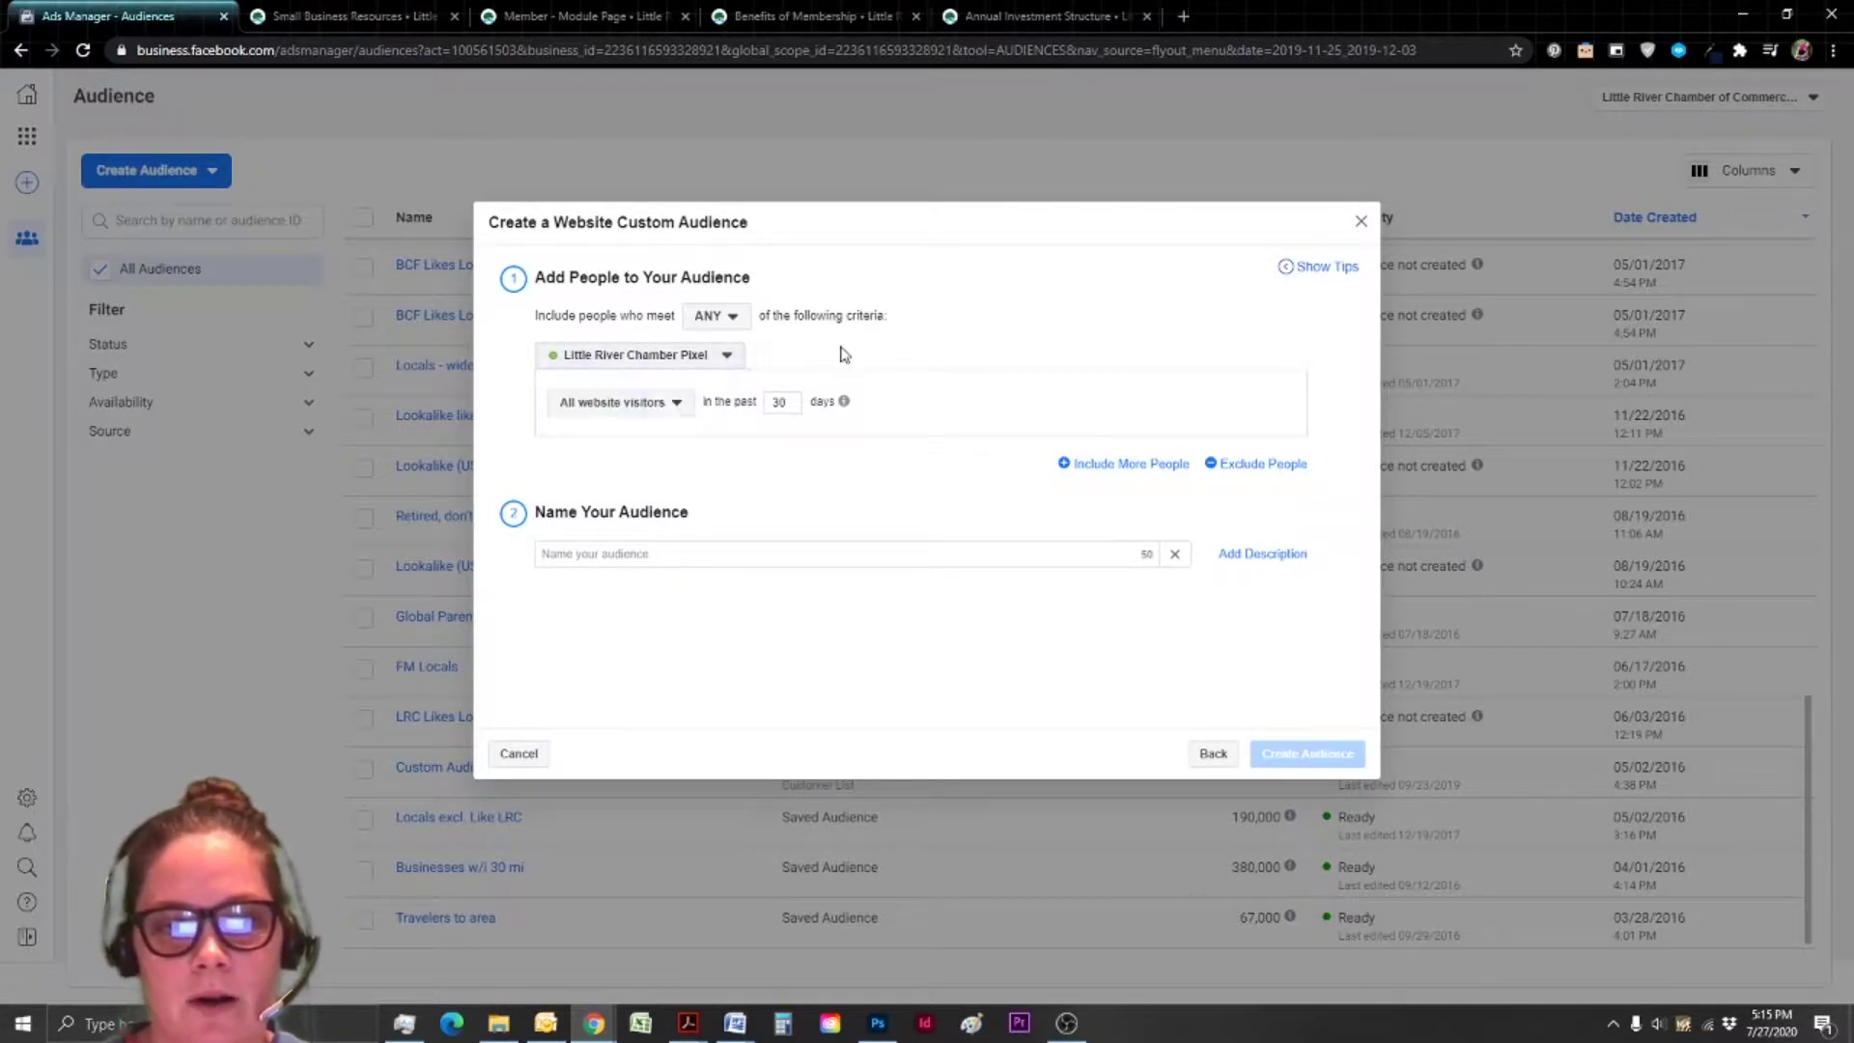
{"action": "left_click", "coordinate": [676, 402]}
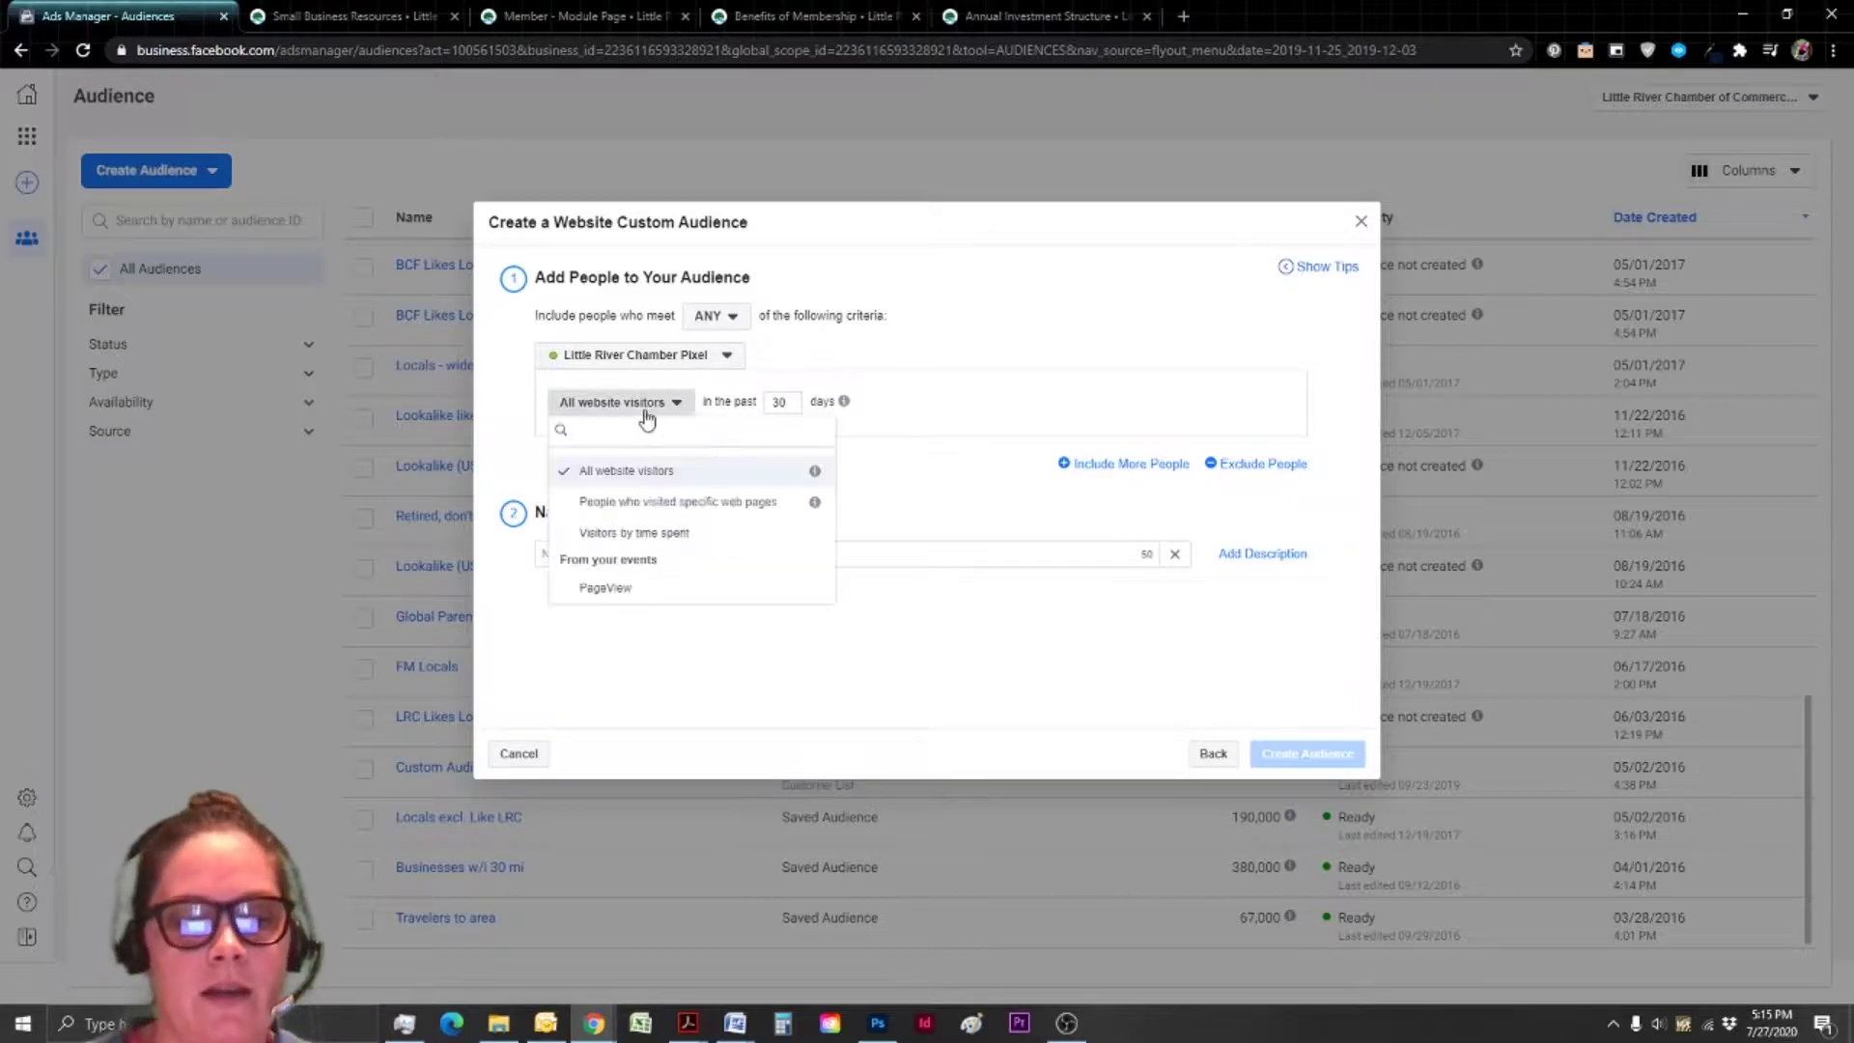
{"action": "left_click", "coordinate": [678, 404]}
{"action": "left_click", "coordinate": [678, 405]}
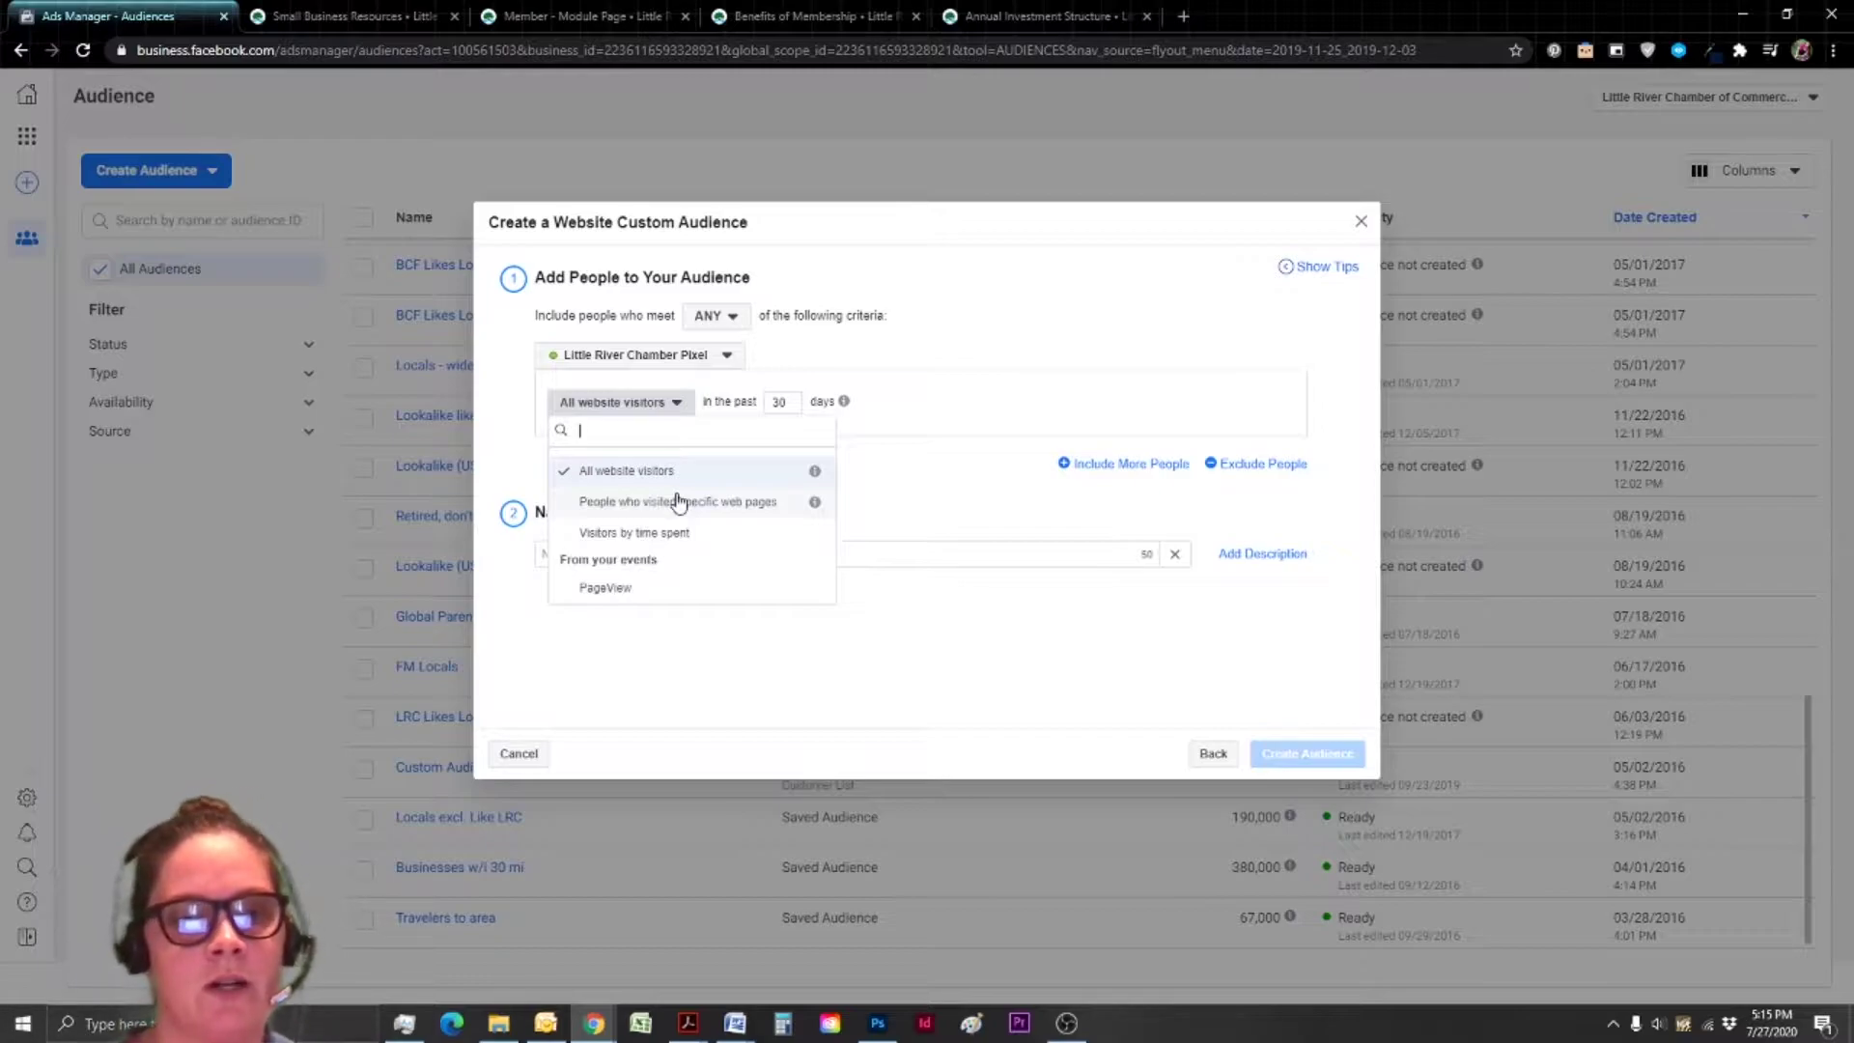
{"action": "left_click", "coordinate": [980, 408]}
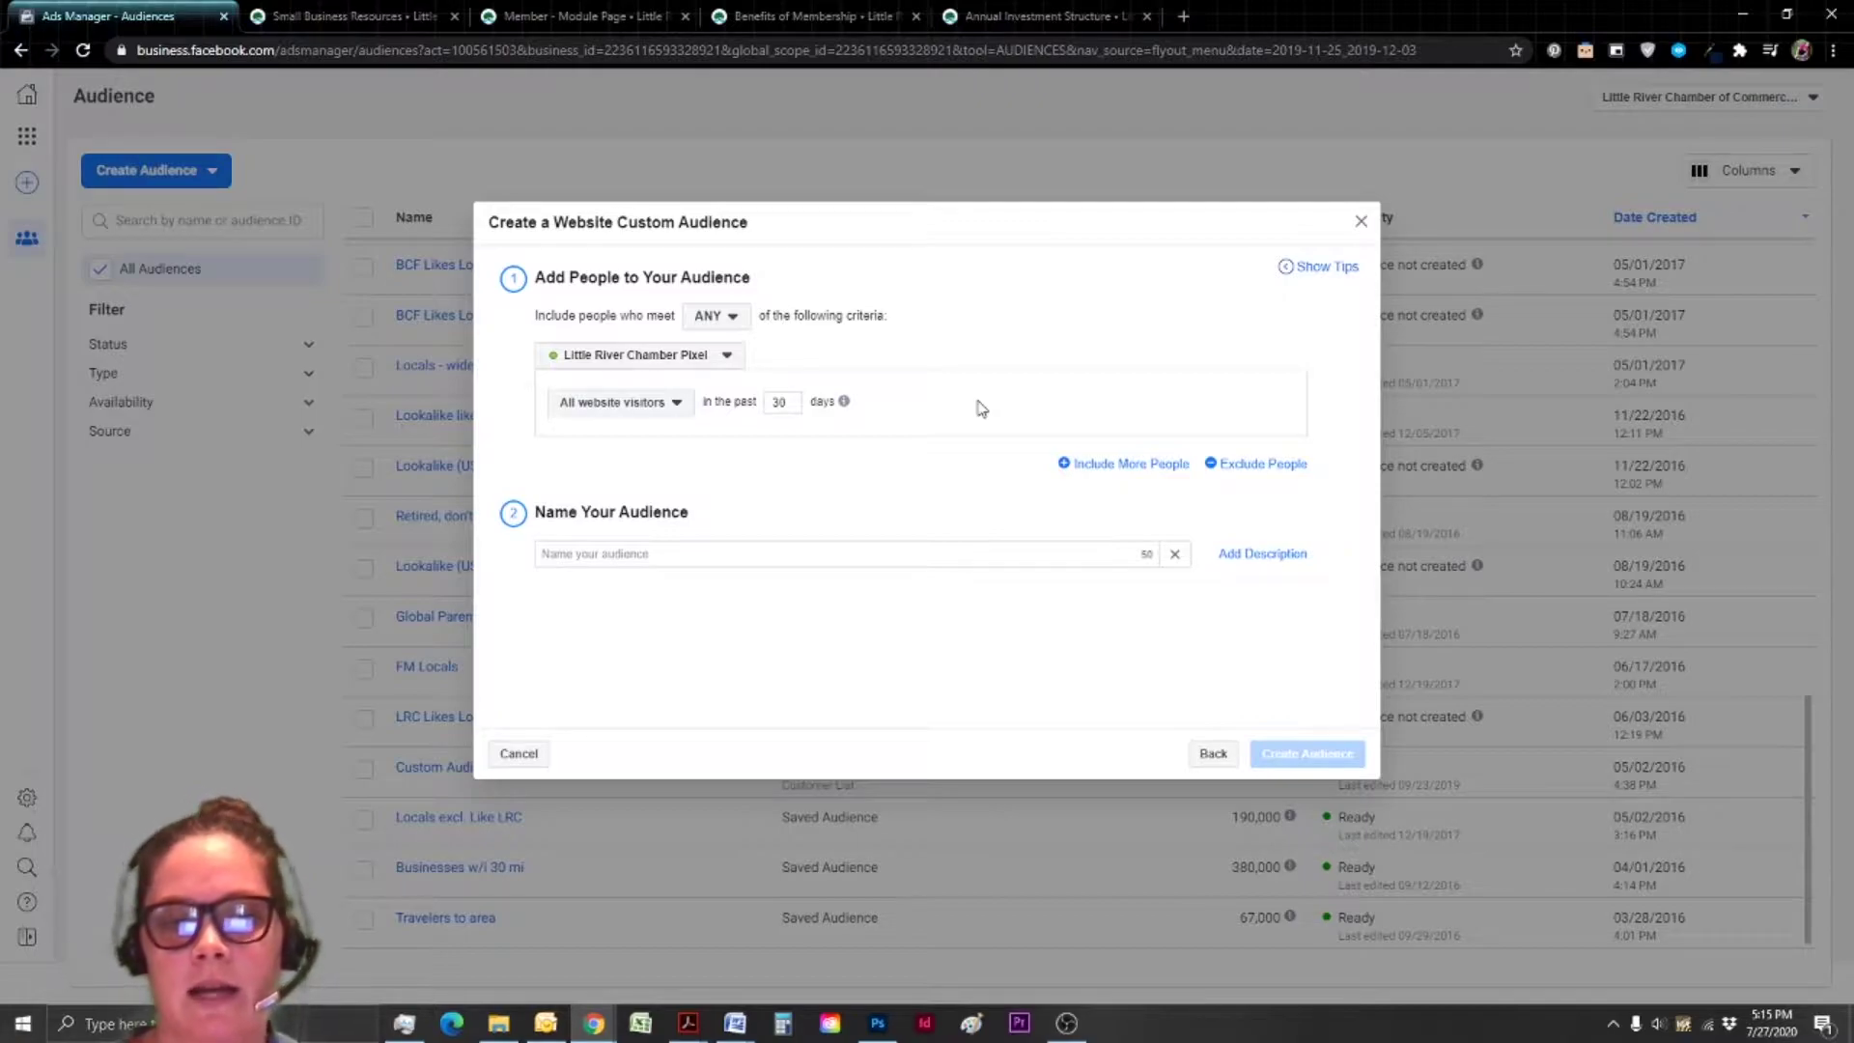
{"action": "left_click", "coordinate": [905, 548]}
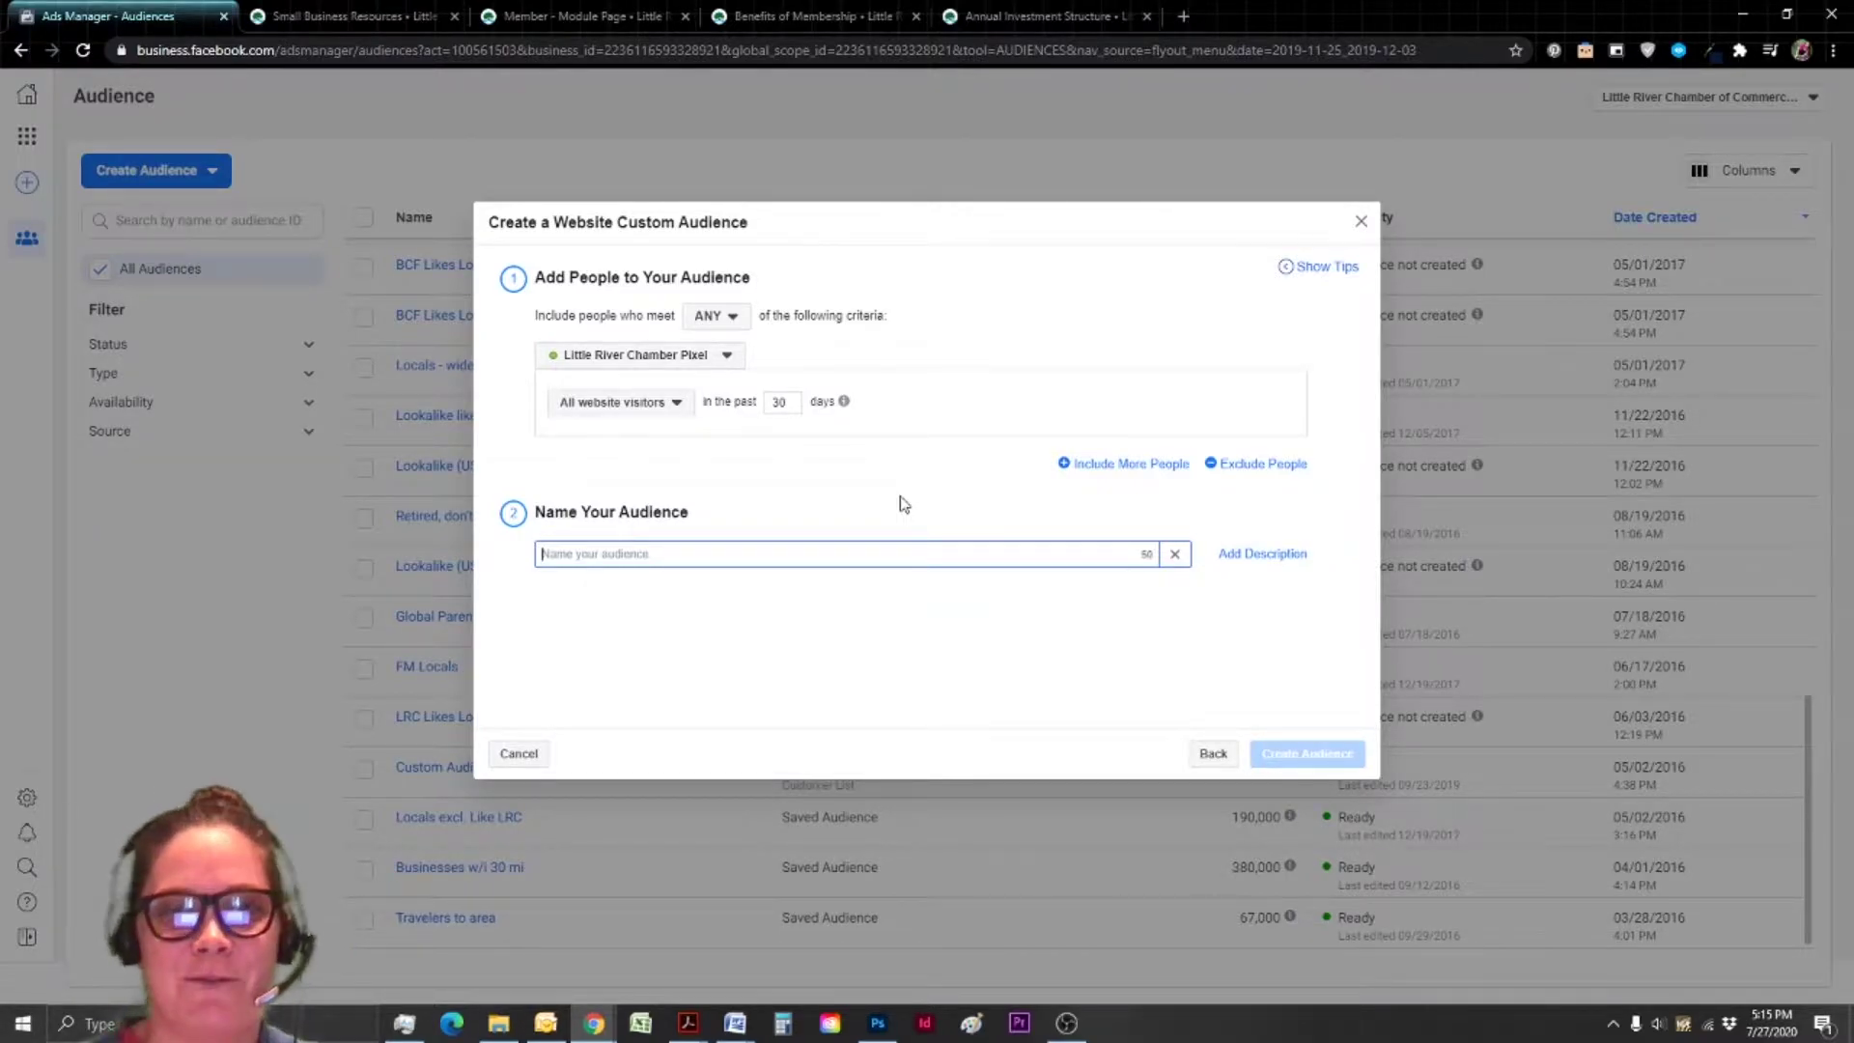
Name the audience 'All website audience - 30 days' and select the 30-day lookback value.
{"action": "type", "text": "All website audience - 30 days"}
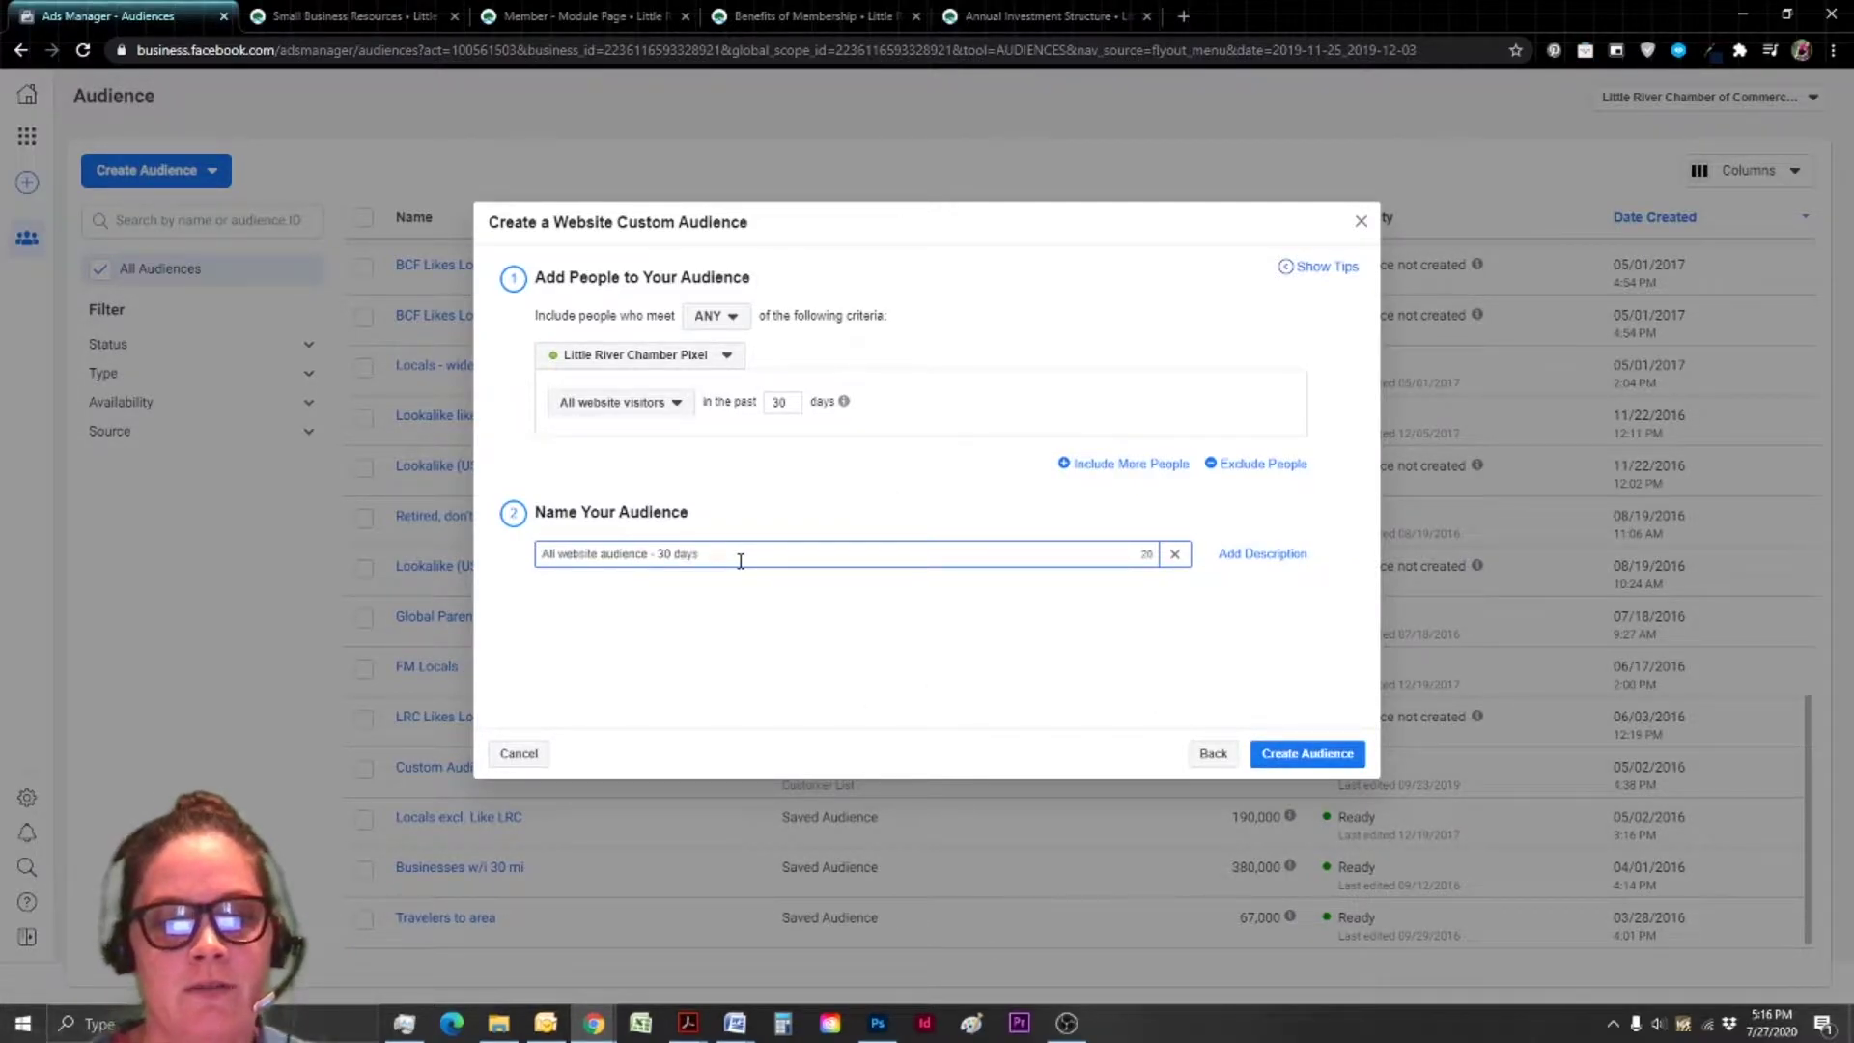
{"action": "double_click", "coordinate": [779, 402]}
{"action": "mouse_move", "coordinate": [844, 403]}
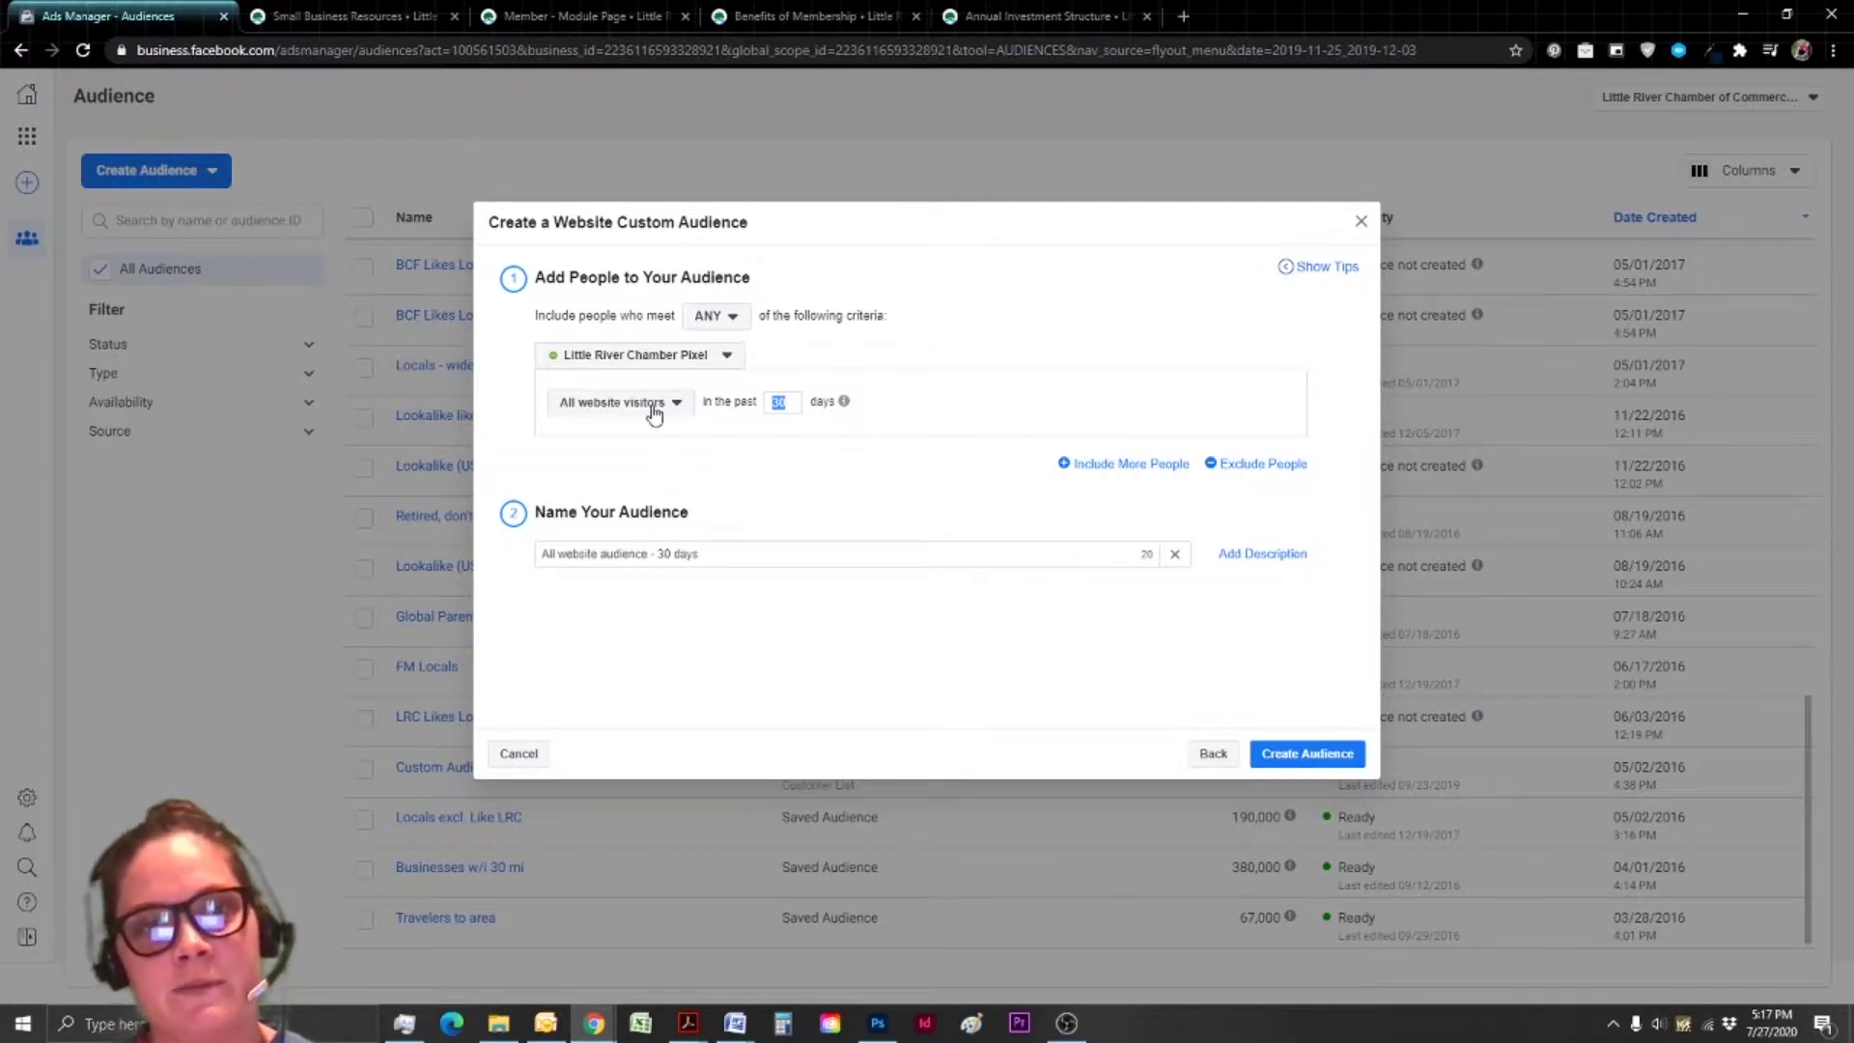
Target visitors of pages whose URL contains littleriverchamber.org/members/small-biz-resources/.
{"action": "left_click", "coordinate": [647, 410]}
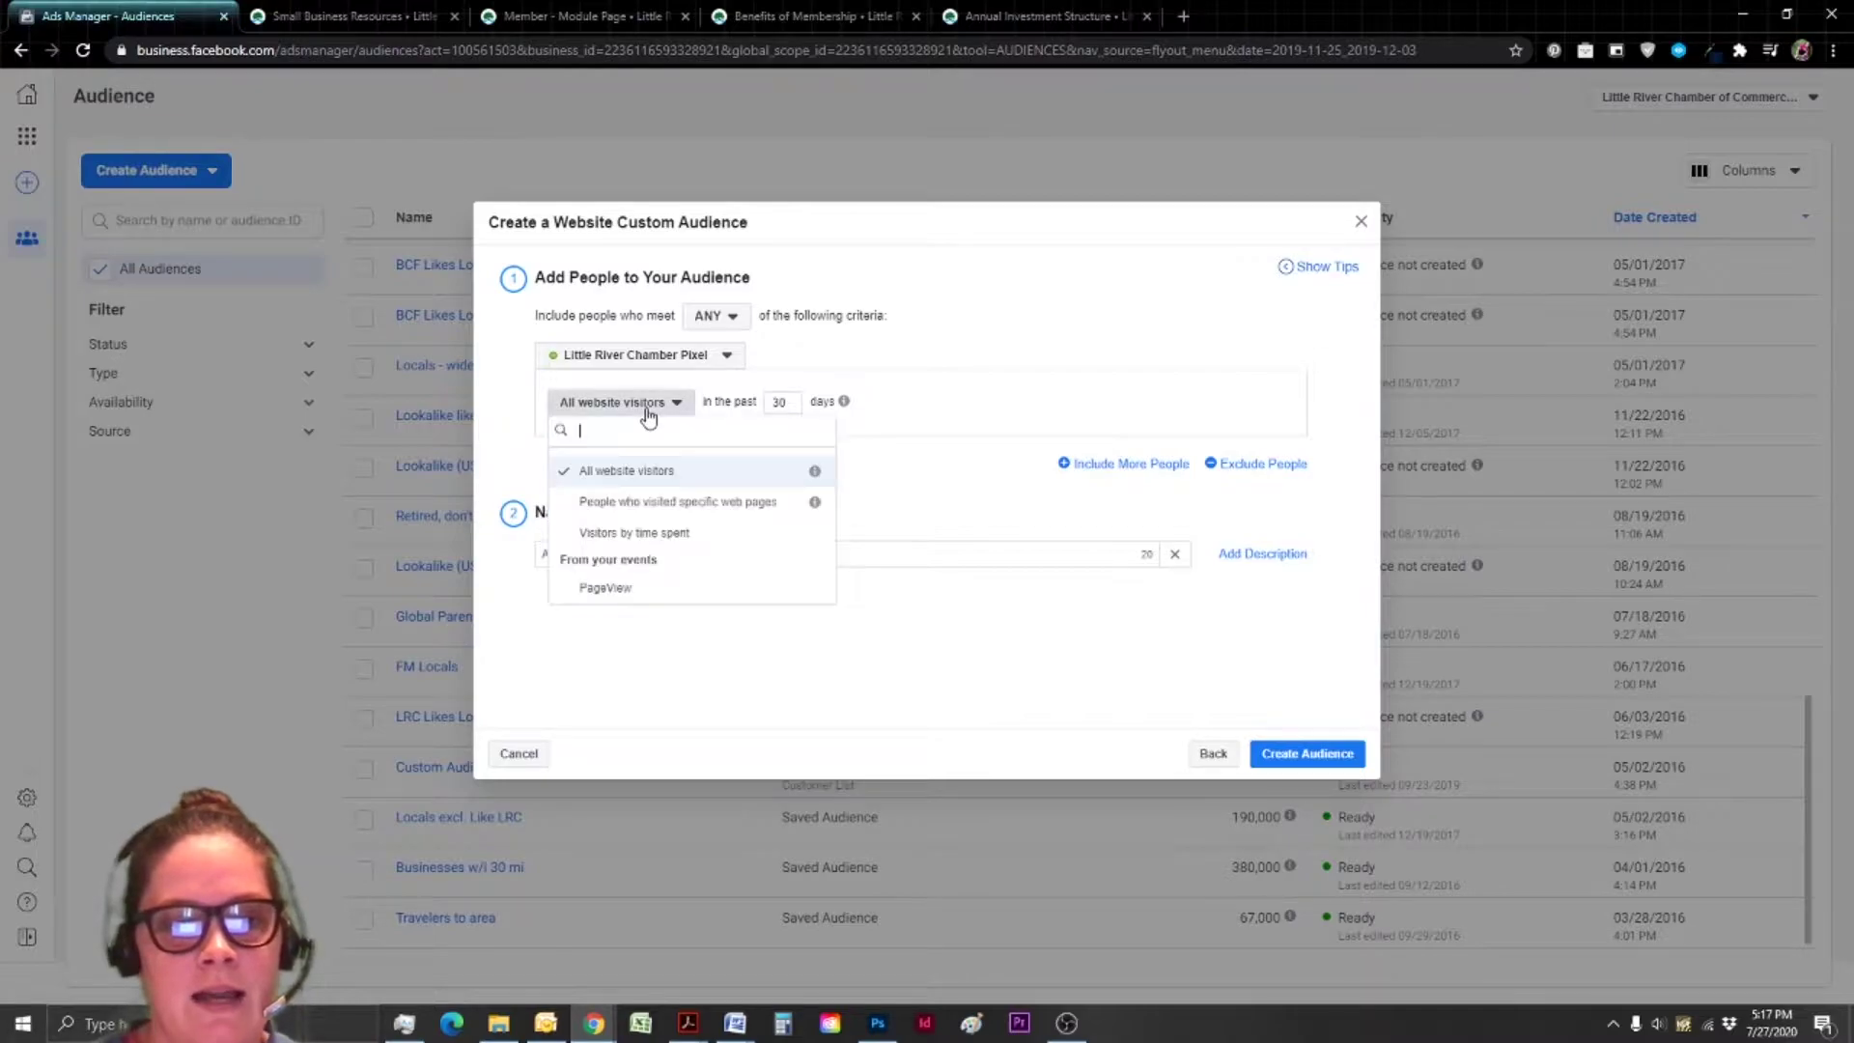
{"action": "left_click", "coordinate": [657, 504]}
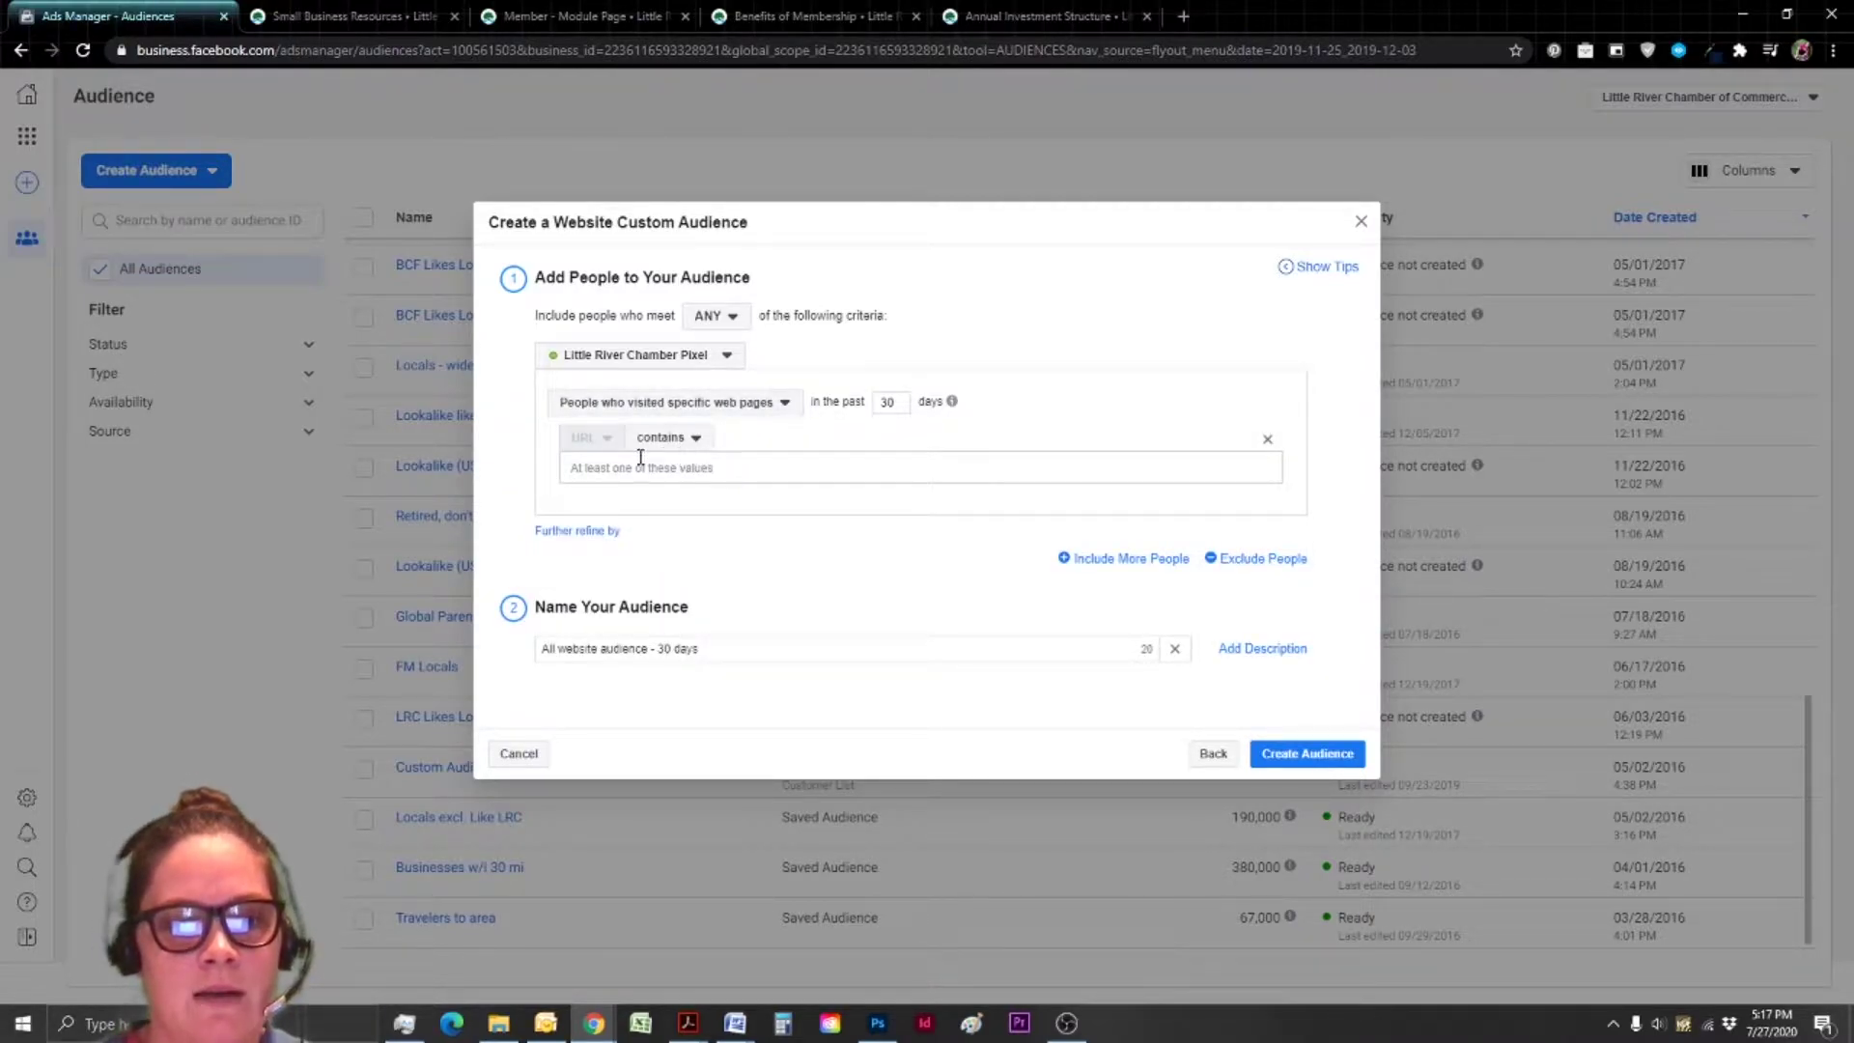
{"action": "left_click", "coordinate": [683, 467]}
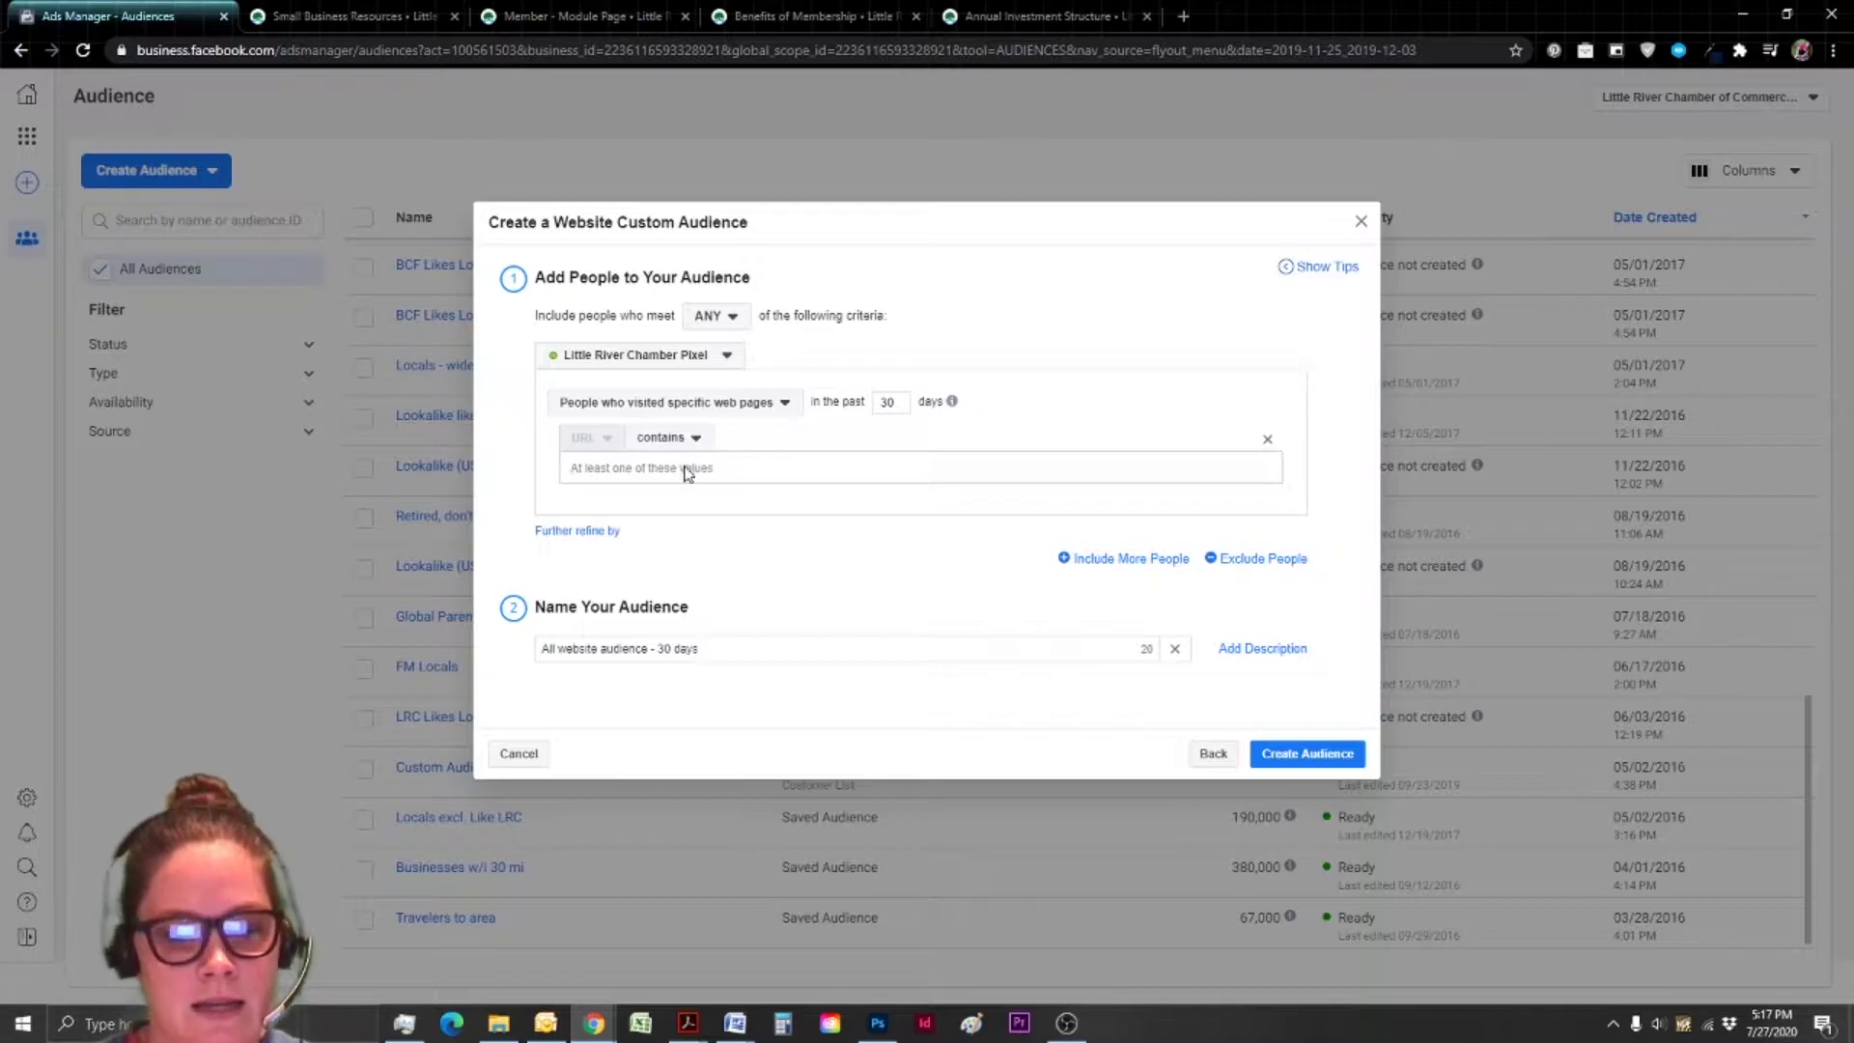
{"action": "type", "text": "littleriverchamber.org/members/small-biz-resources/"}
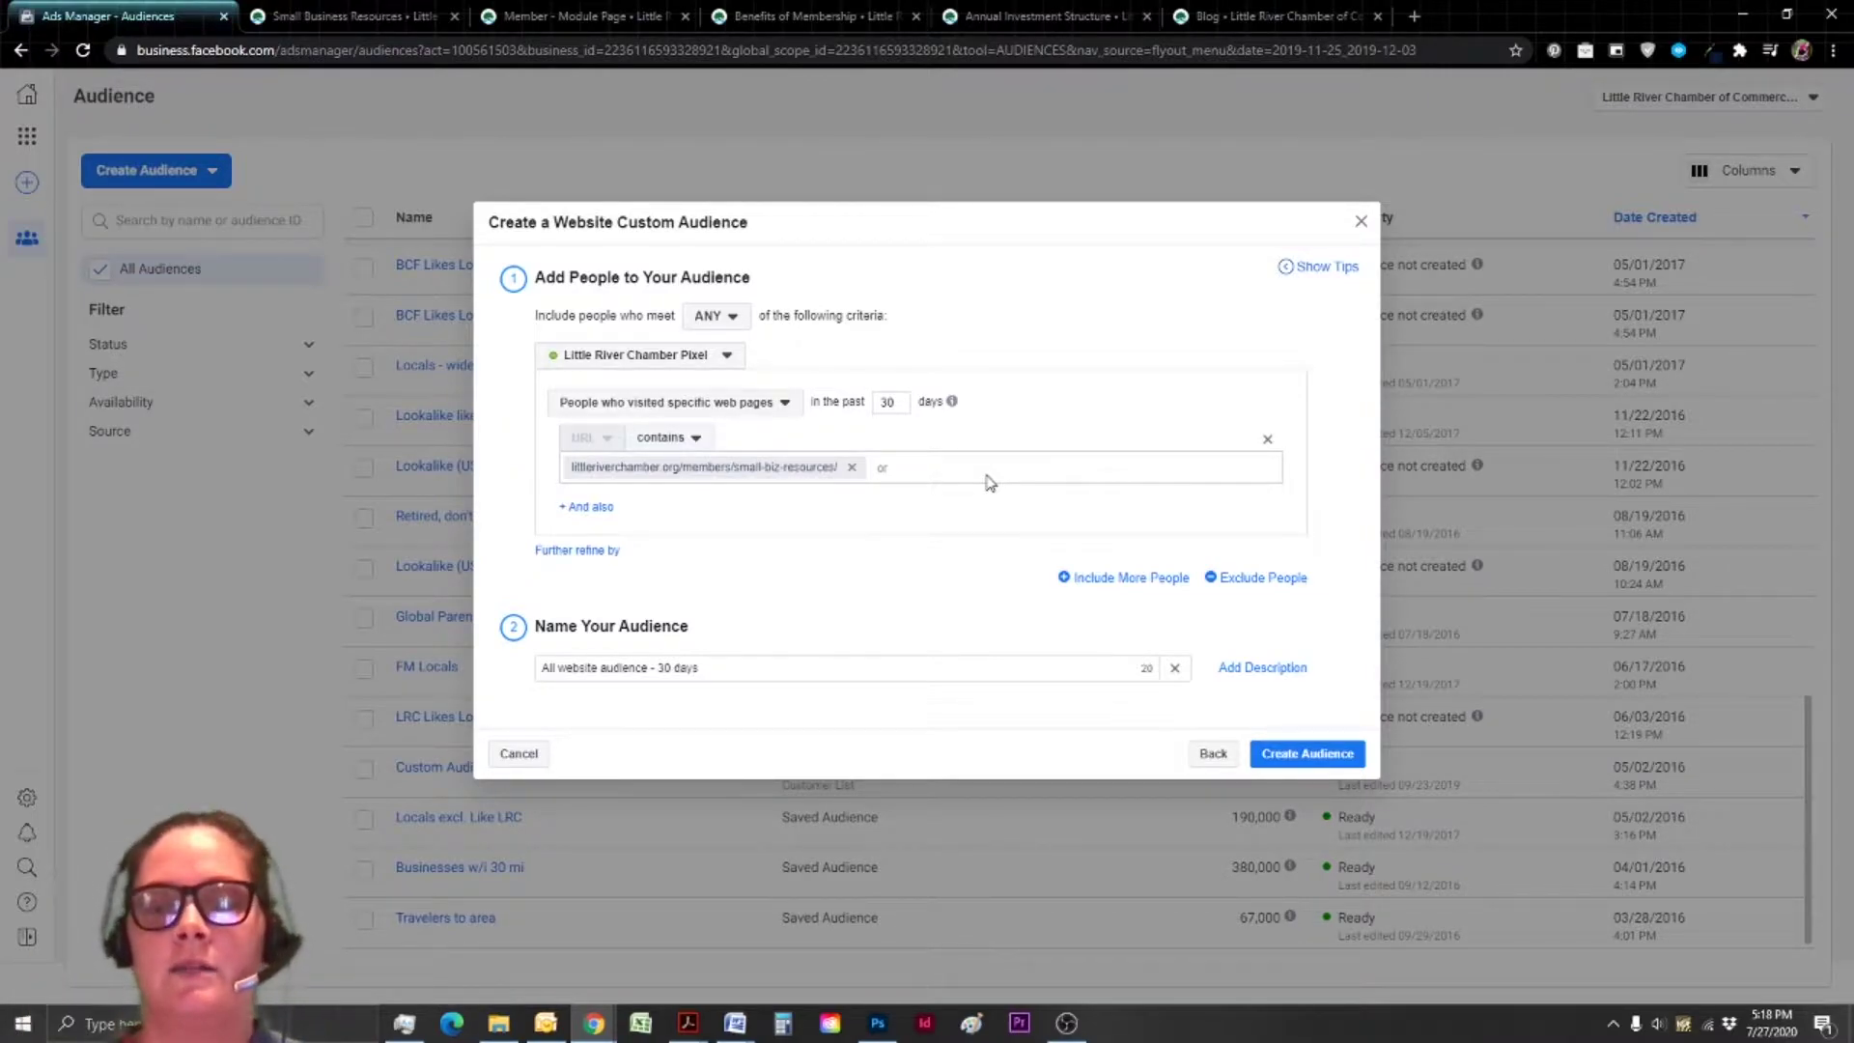
Review the Annual Investment Structure and Benefits of Membership pages, then return to the audience dialog.
{"action": "left_click", "coordinate": [1031, 14]}
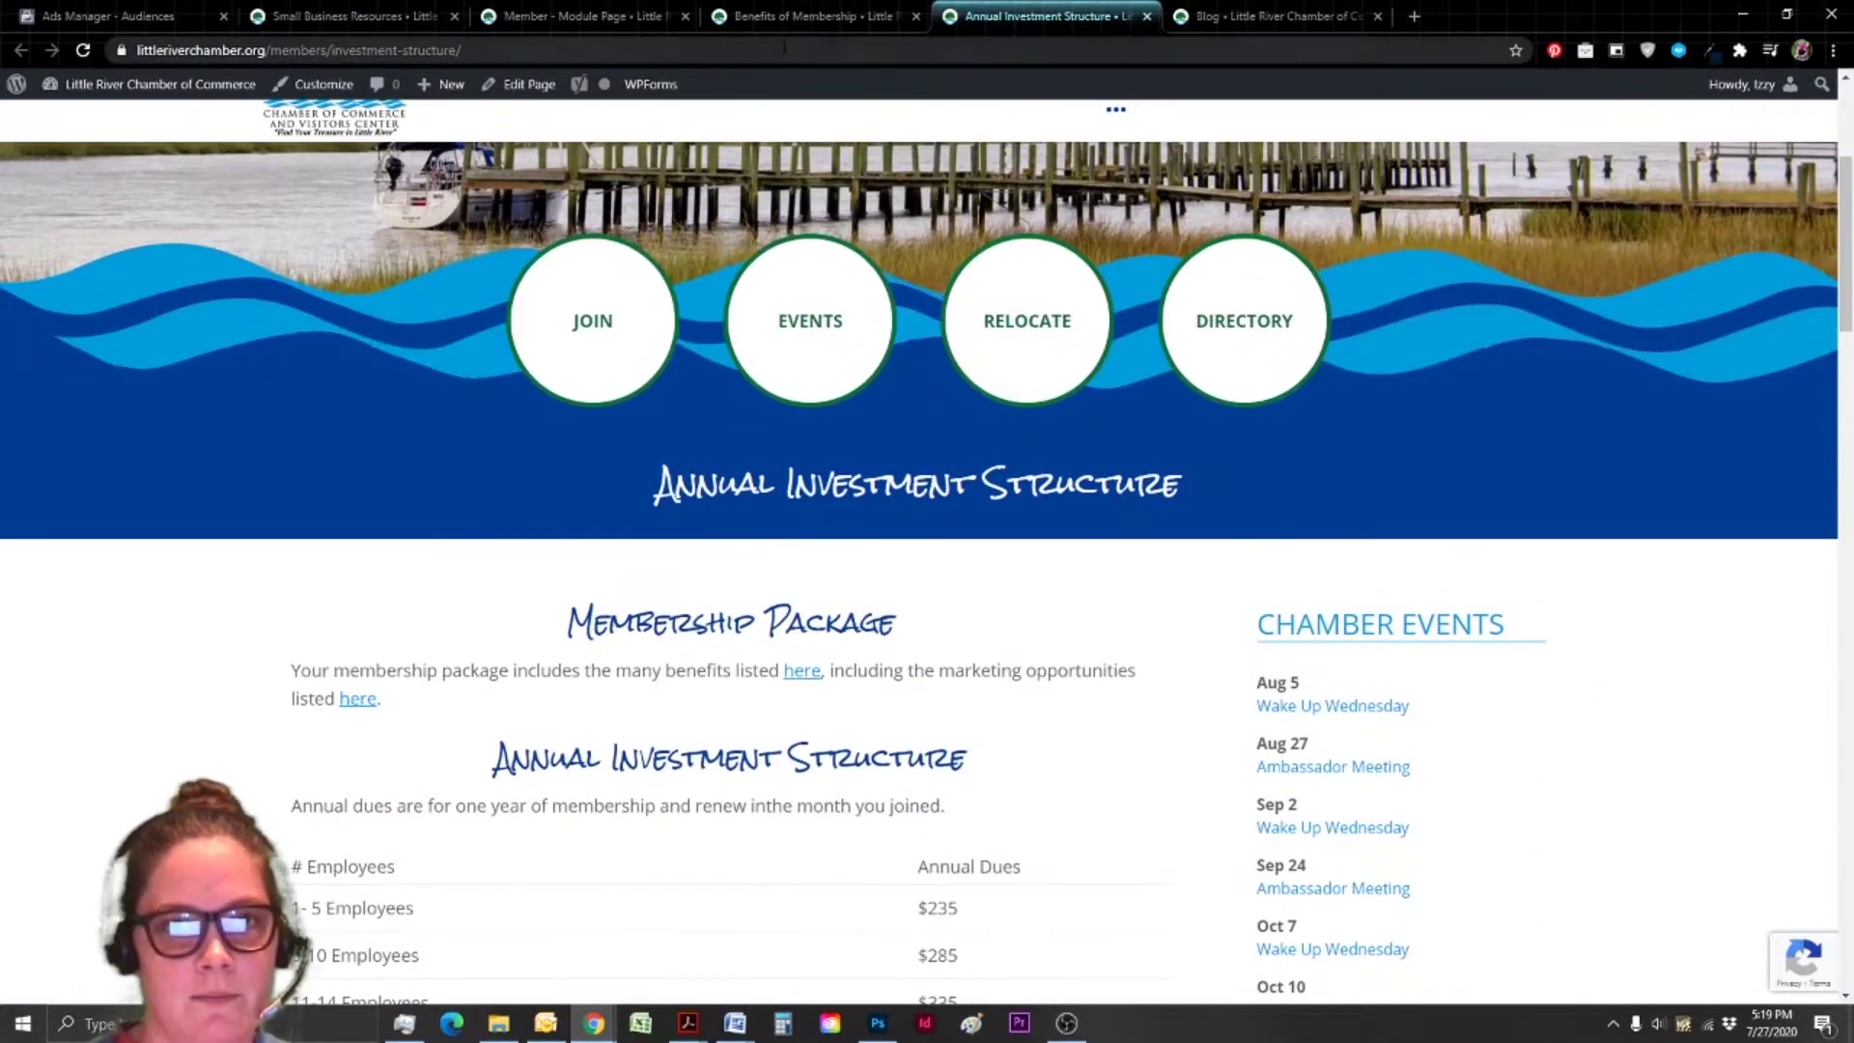
{"action": "left_click", "coordinate": [798, 20]}
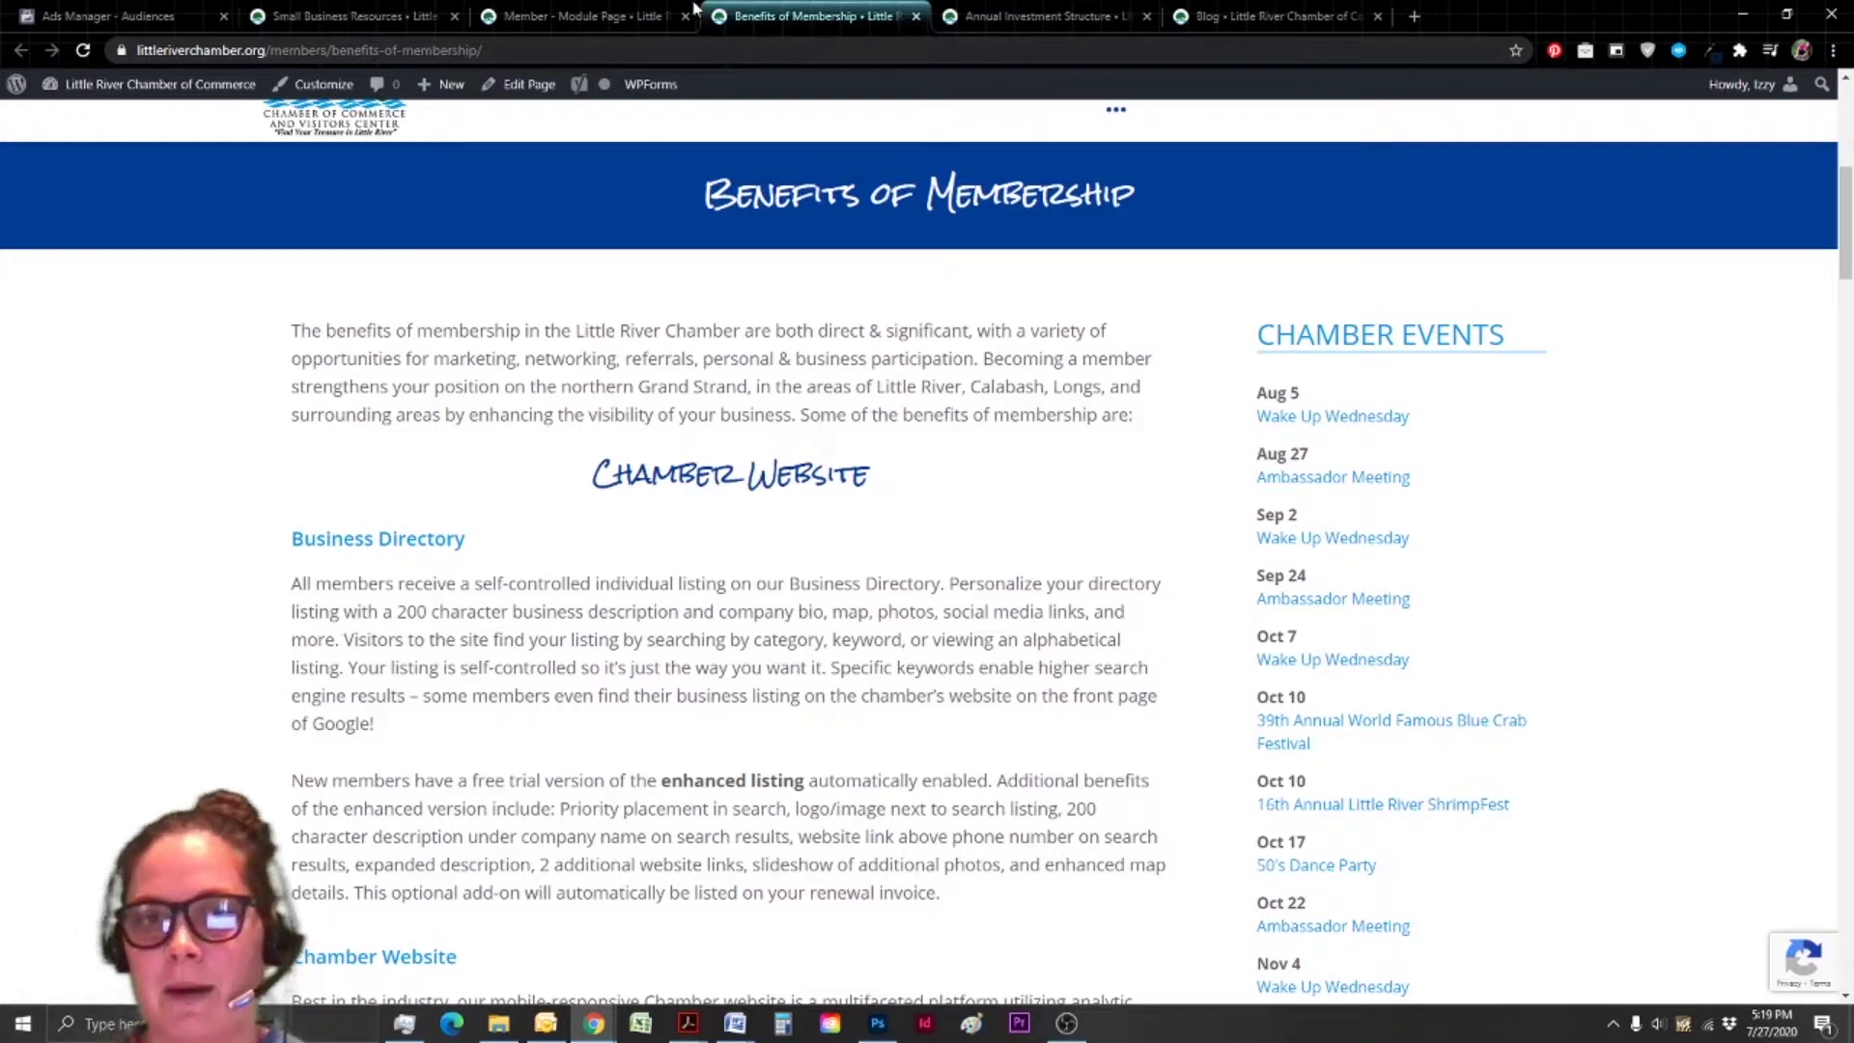
{"action": "key", "text": "ctrl+shift+Tab"}
{"action": "key", "text": "ctrl+shift+Tab"}
{"action": "key", "text": "ctrl+shift+Tab"}
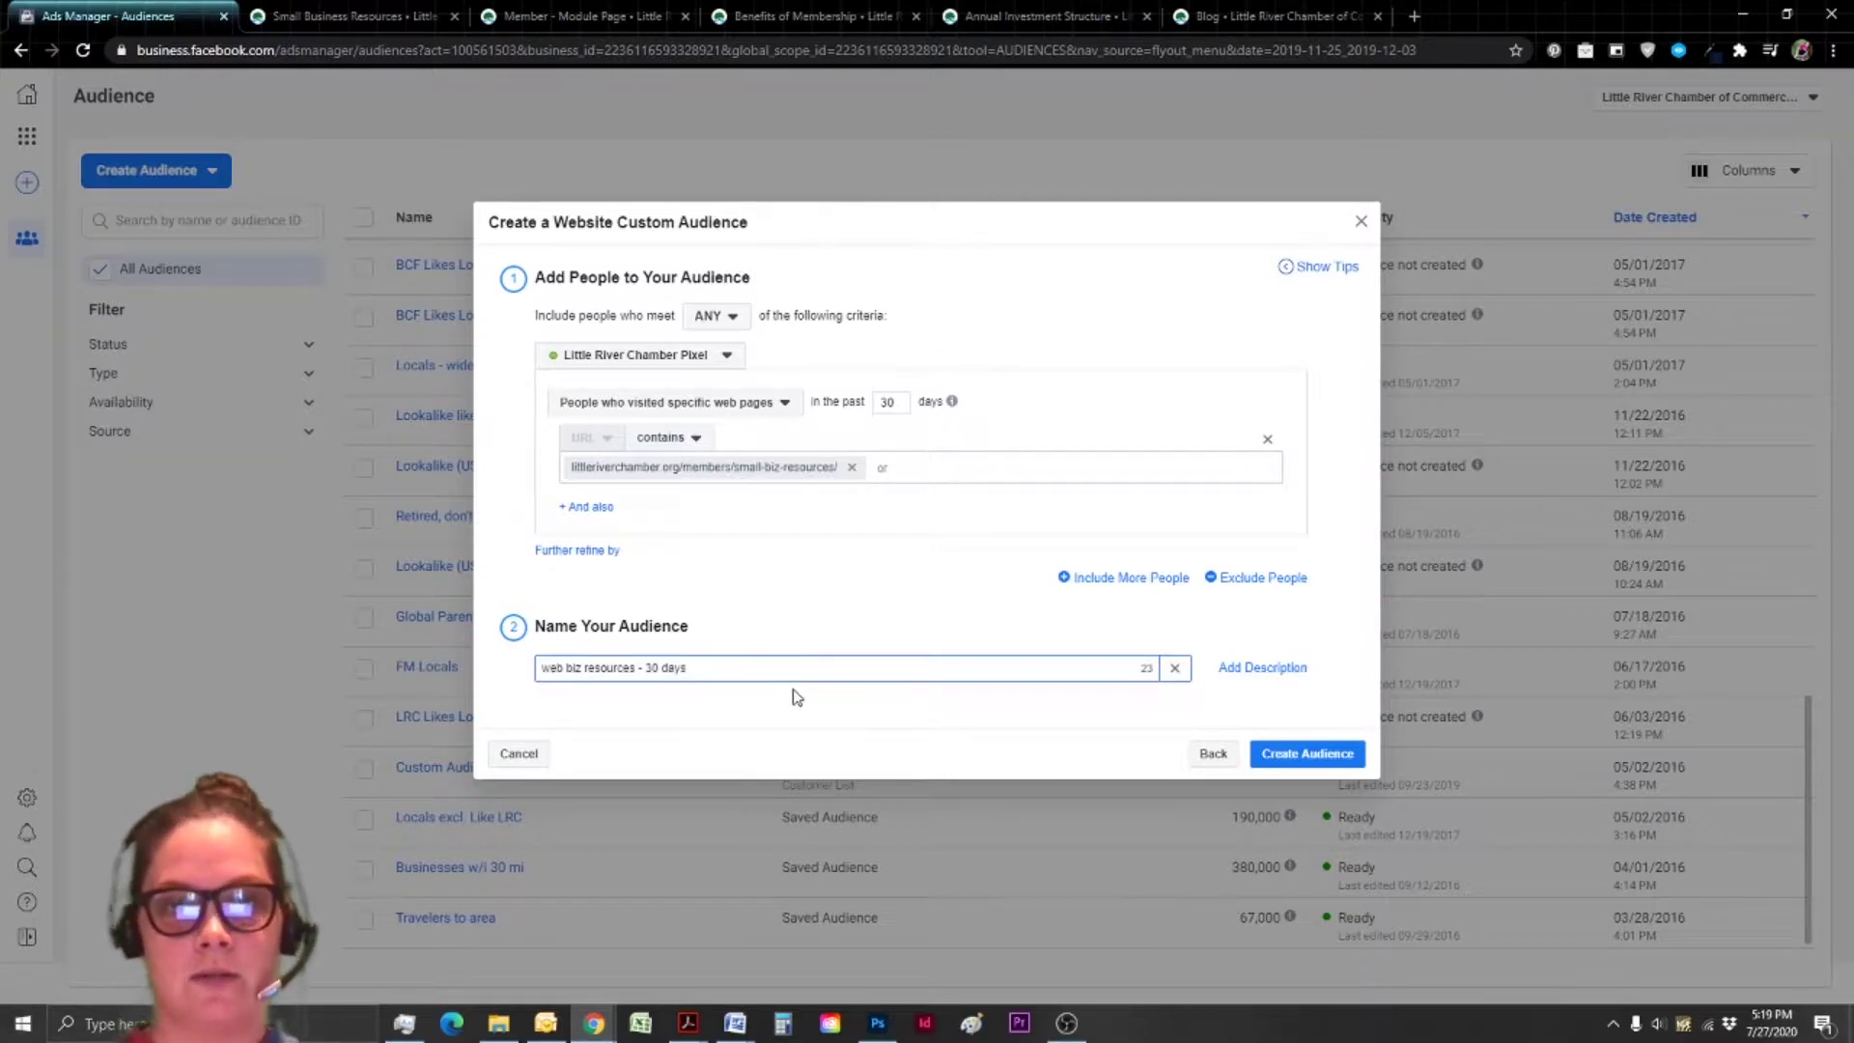
Create the 'web biz resources - 30 days' custom audience.
{"action": "left_click", "coordinate": [1340, 756]}
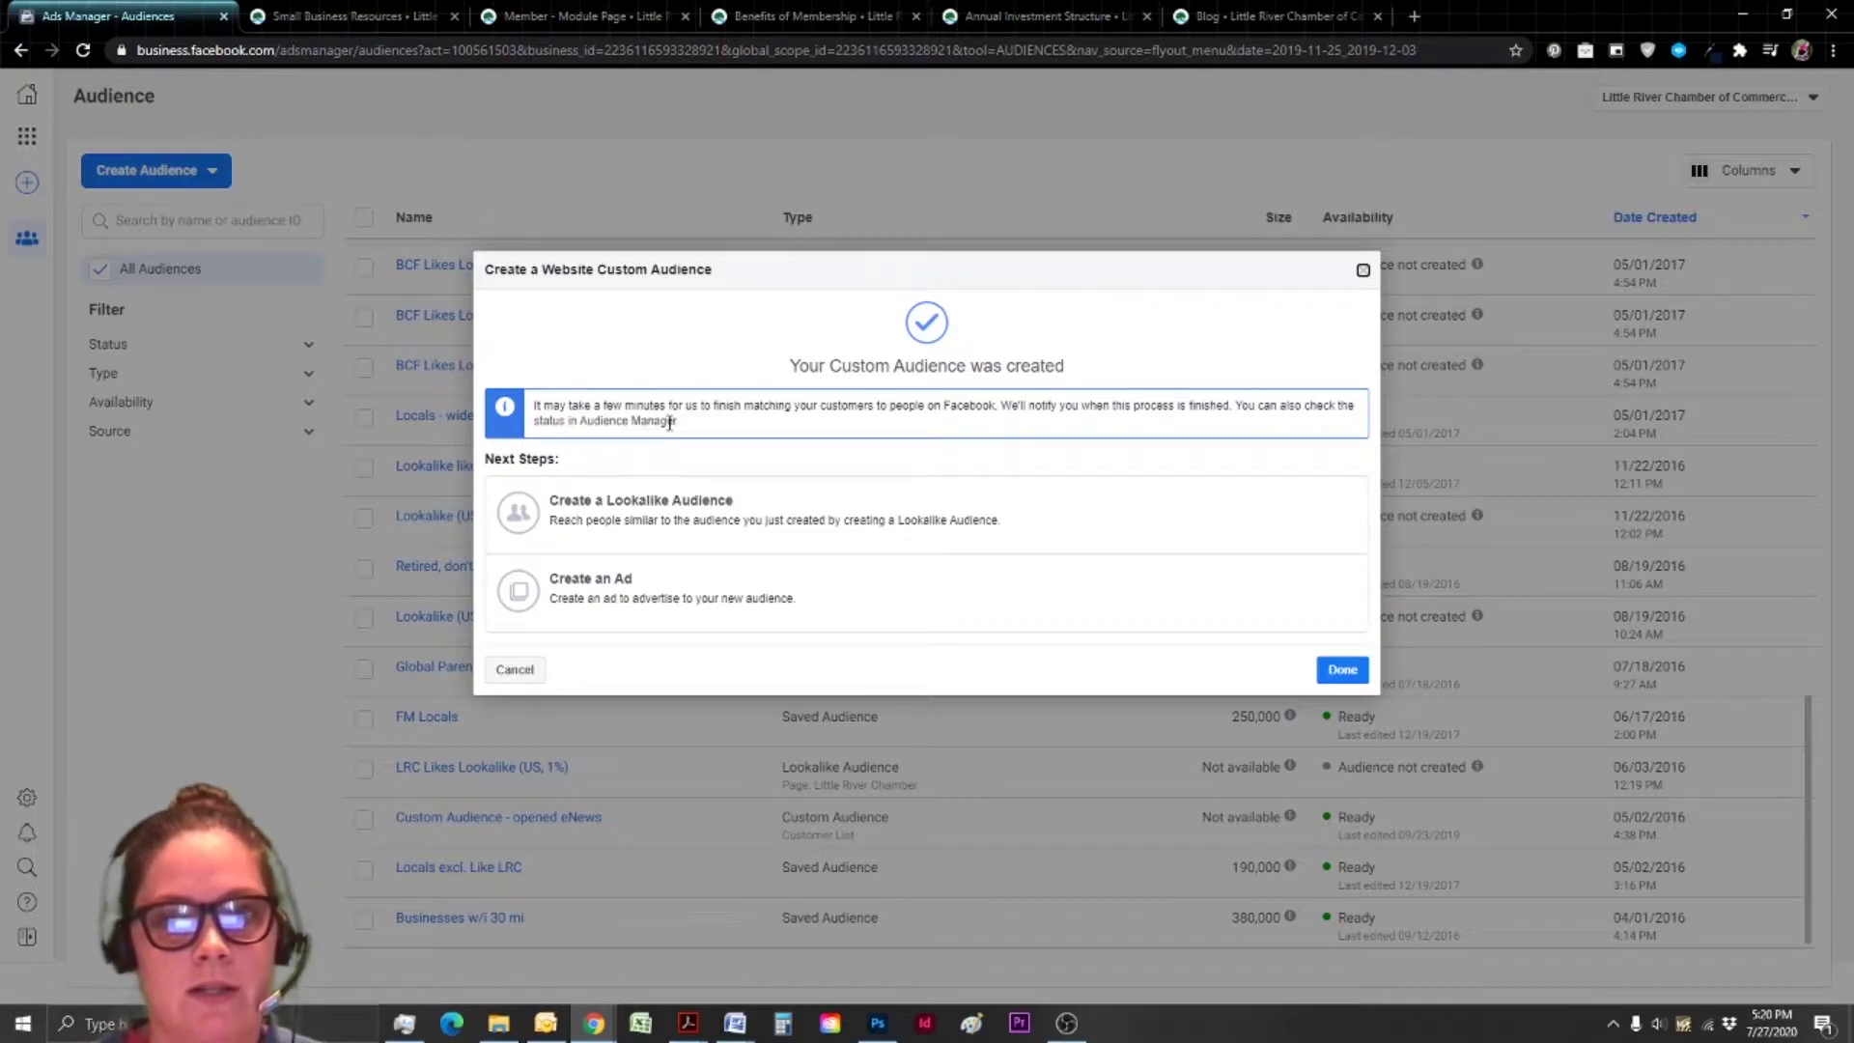
Start a lookalike audience with 'web biz resources - 30 days' as the source.
{"action": "left_click", "coordinate": [771, 522]}
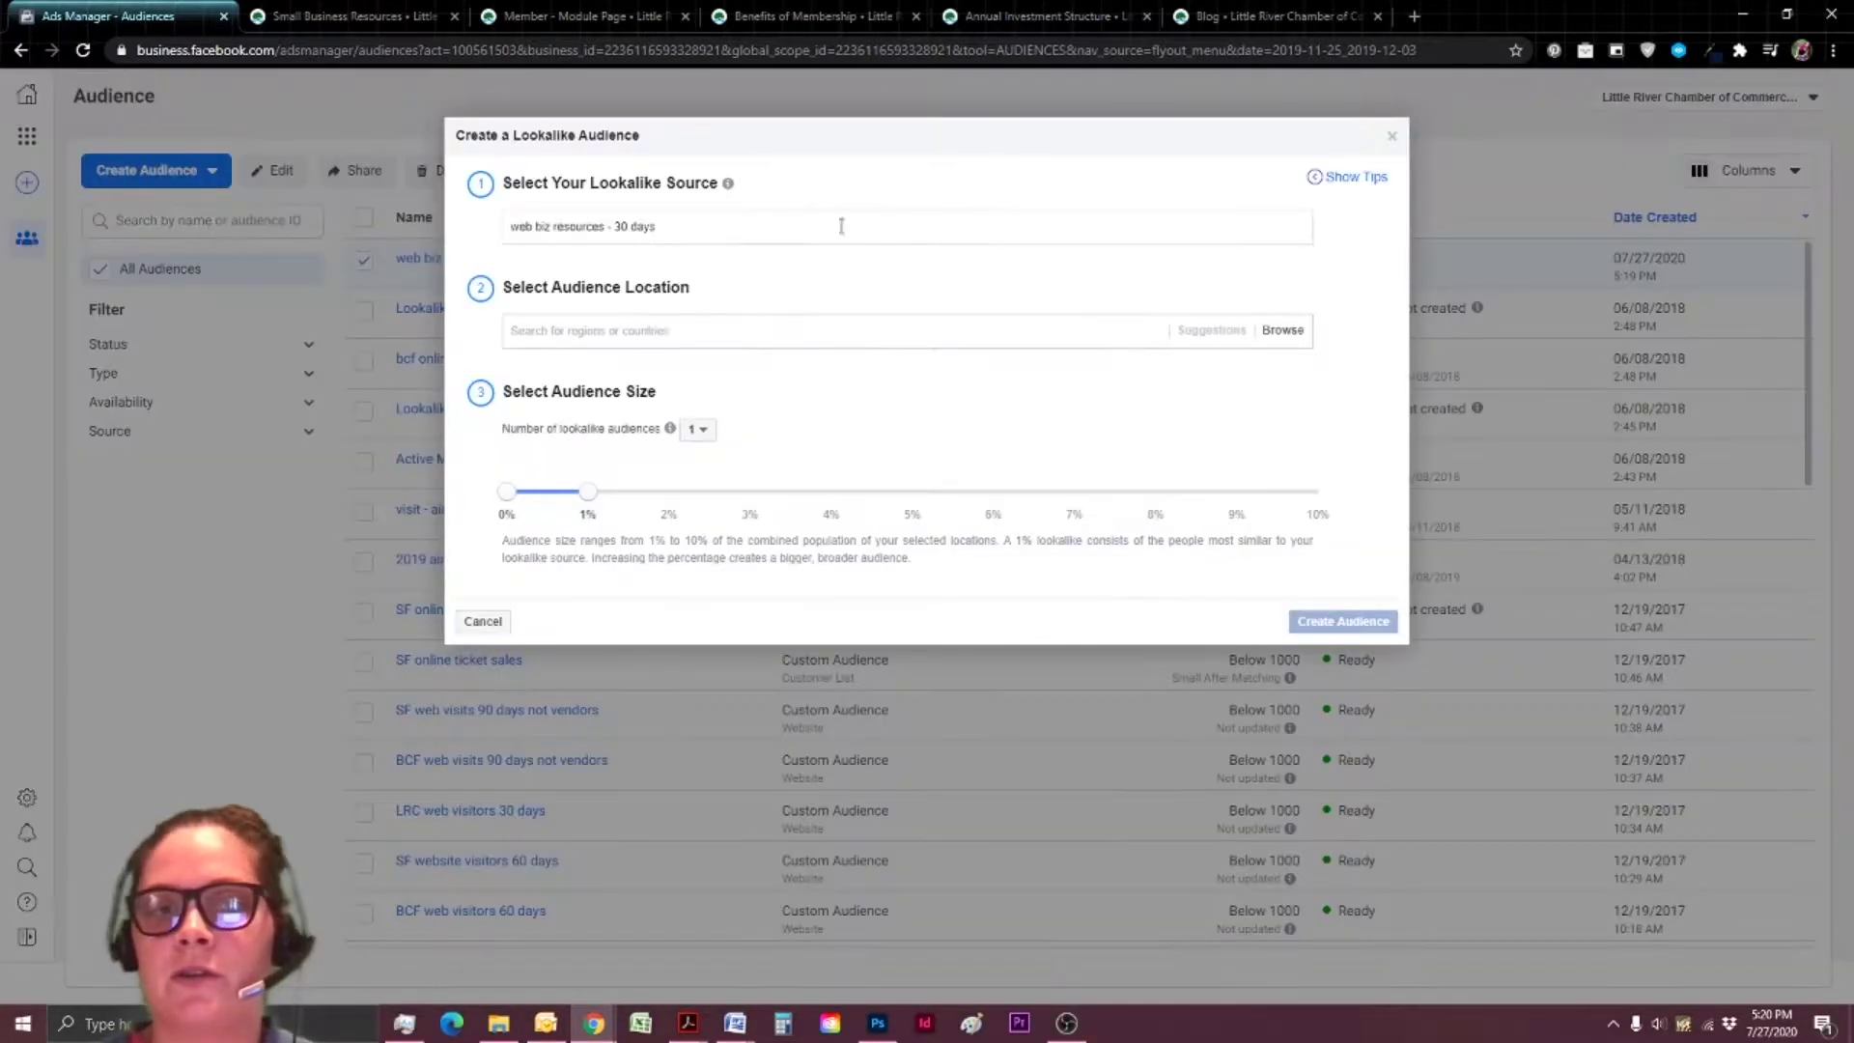
{"action": "left_click", "coordinate": [733, 223]}
{"action": "left_click_drag", "start_coordinate": [733, 223], "coordinate": [470, 224]}
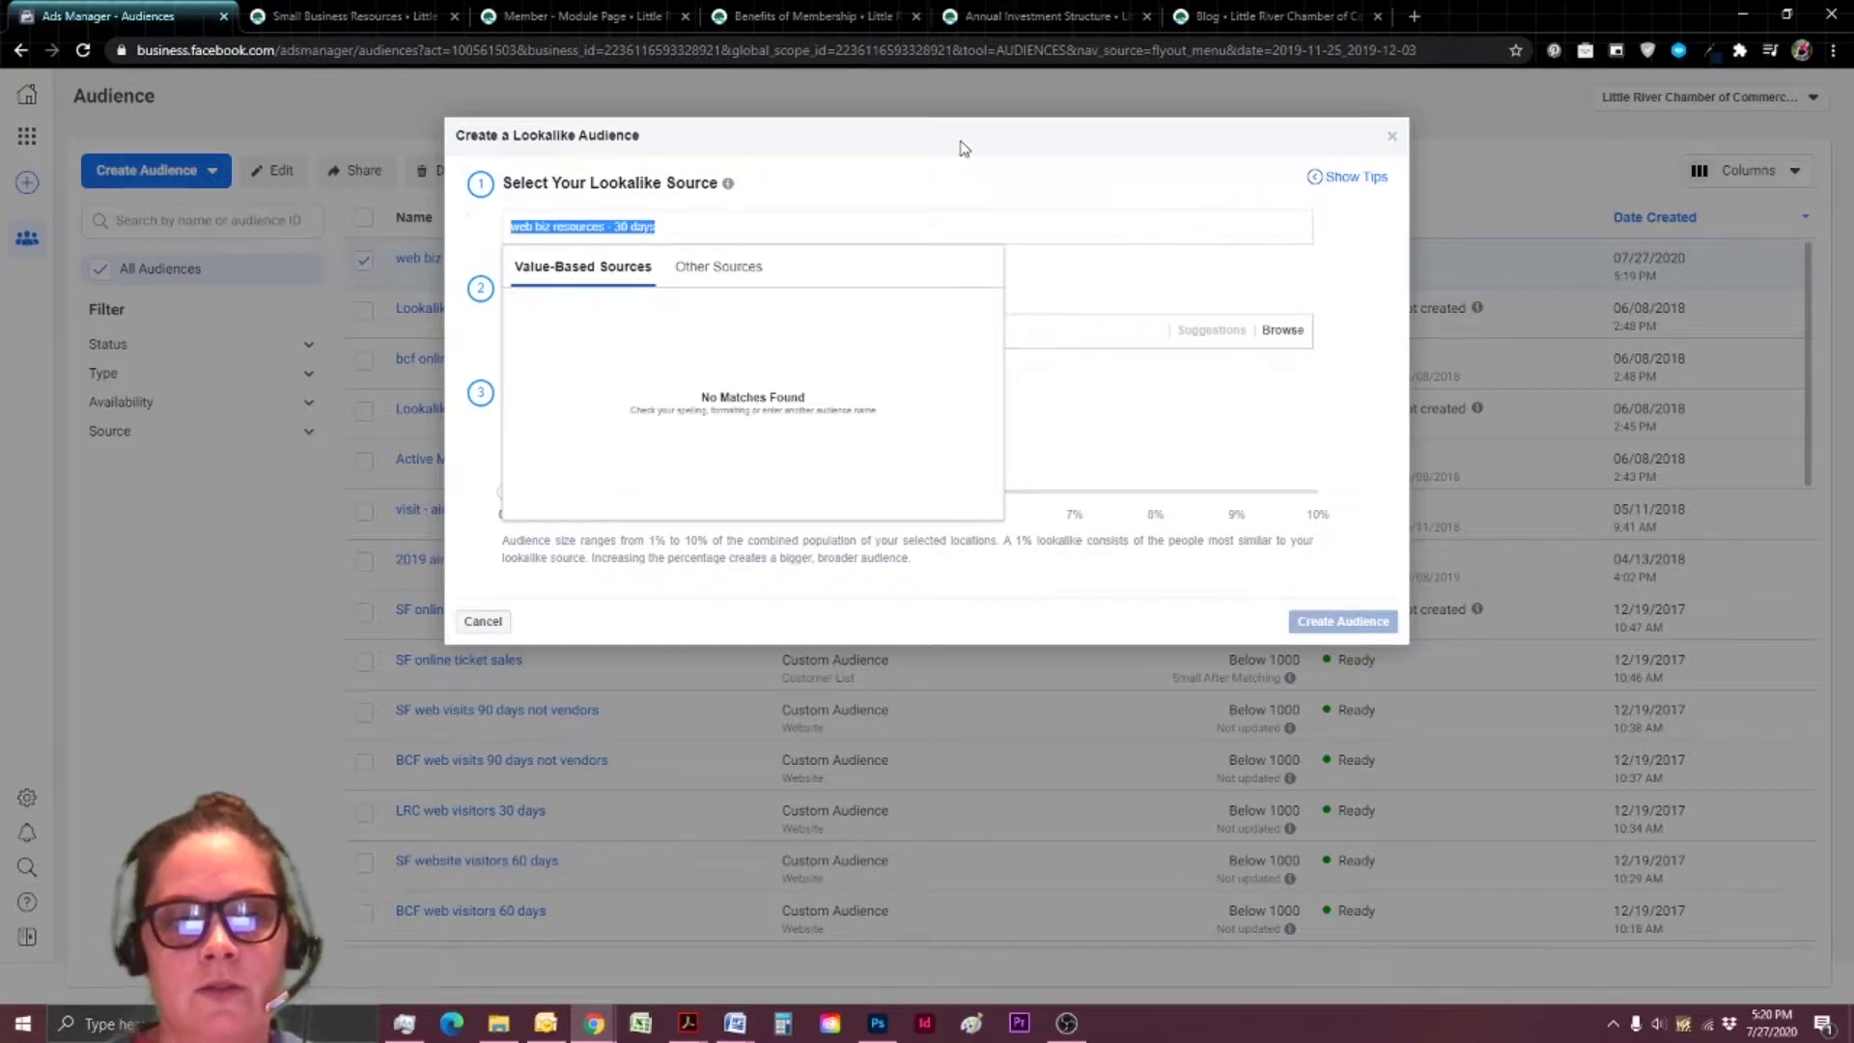
{"action": "left_click", "coordinate": [973, 171]}
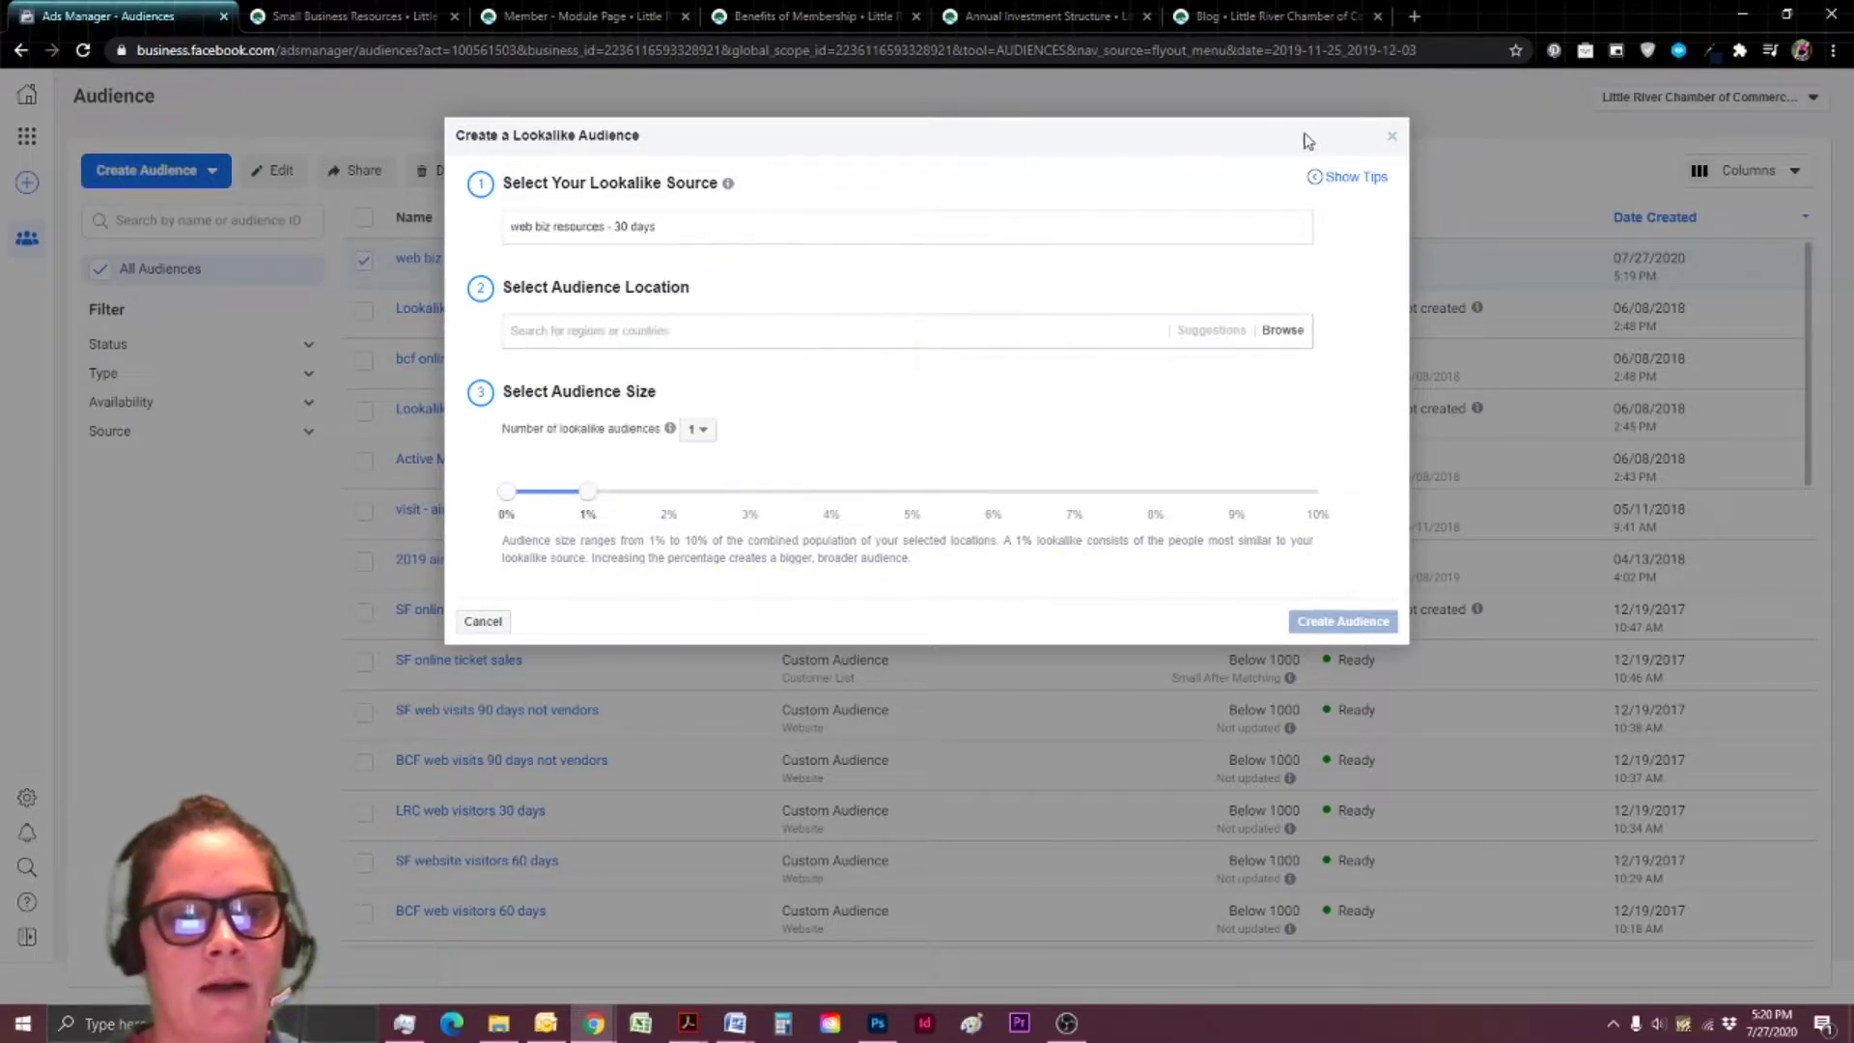
{"action": "left_click", "coordinate": [1391, 135]}
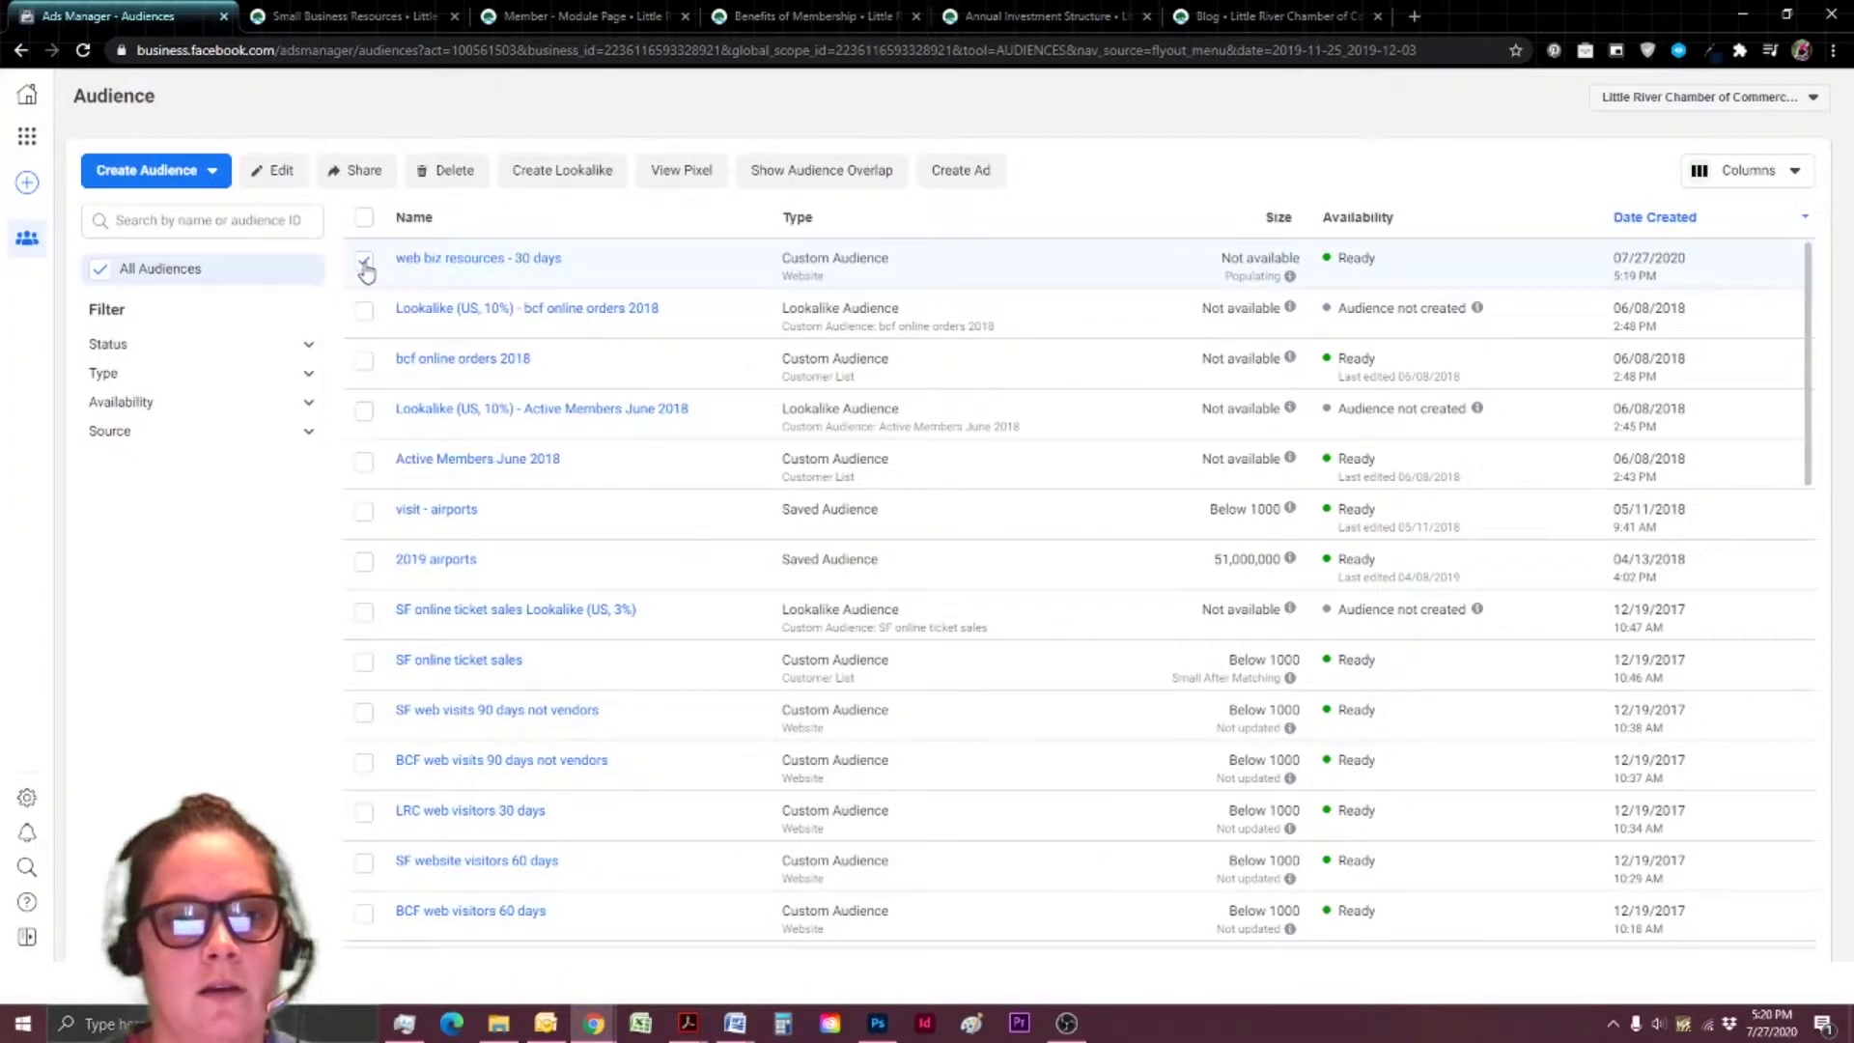
{"action": "left_click", "coordinate": [564, 172]}
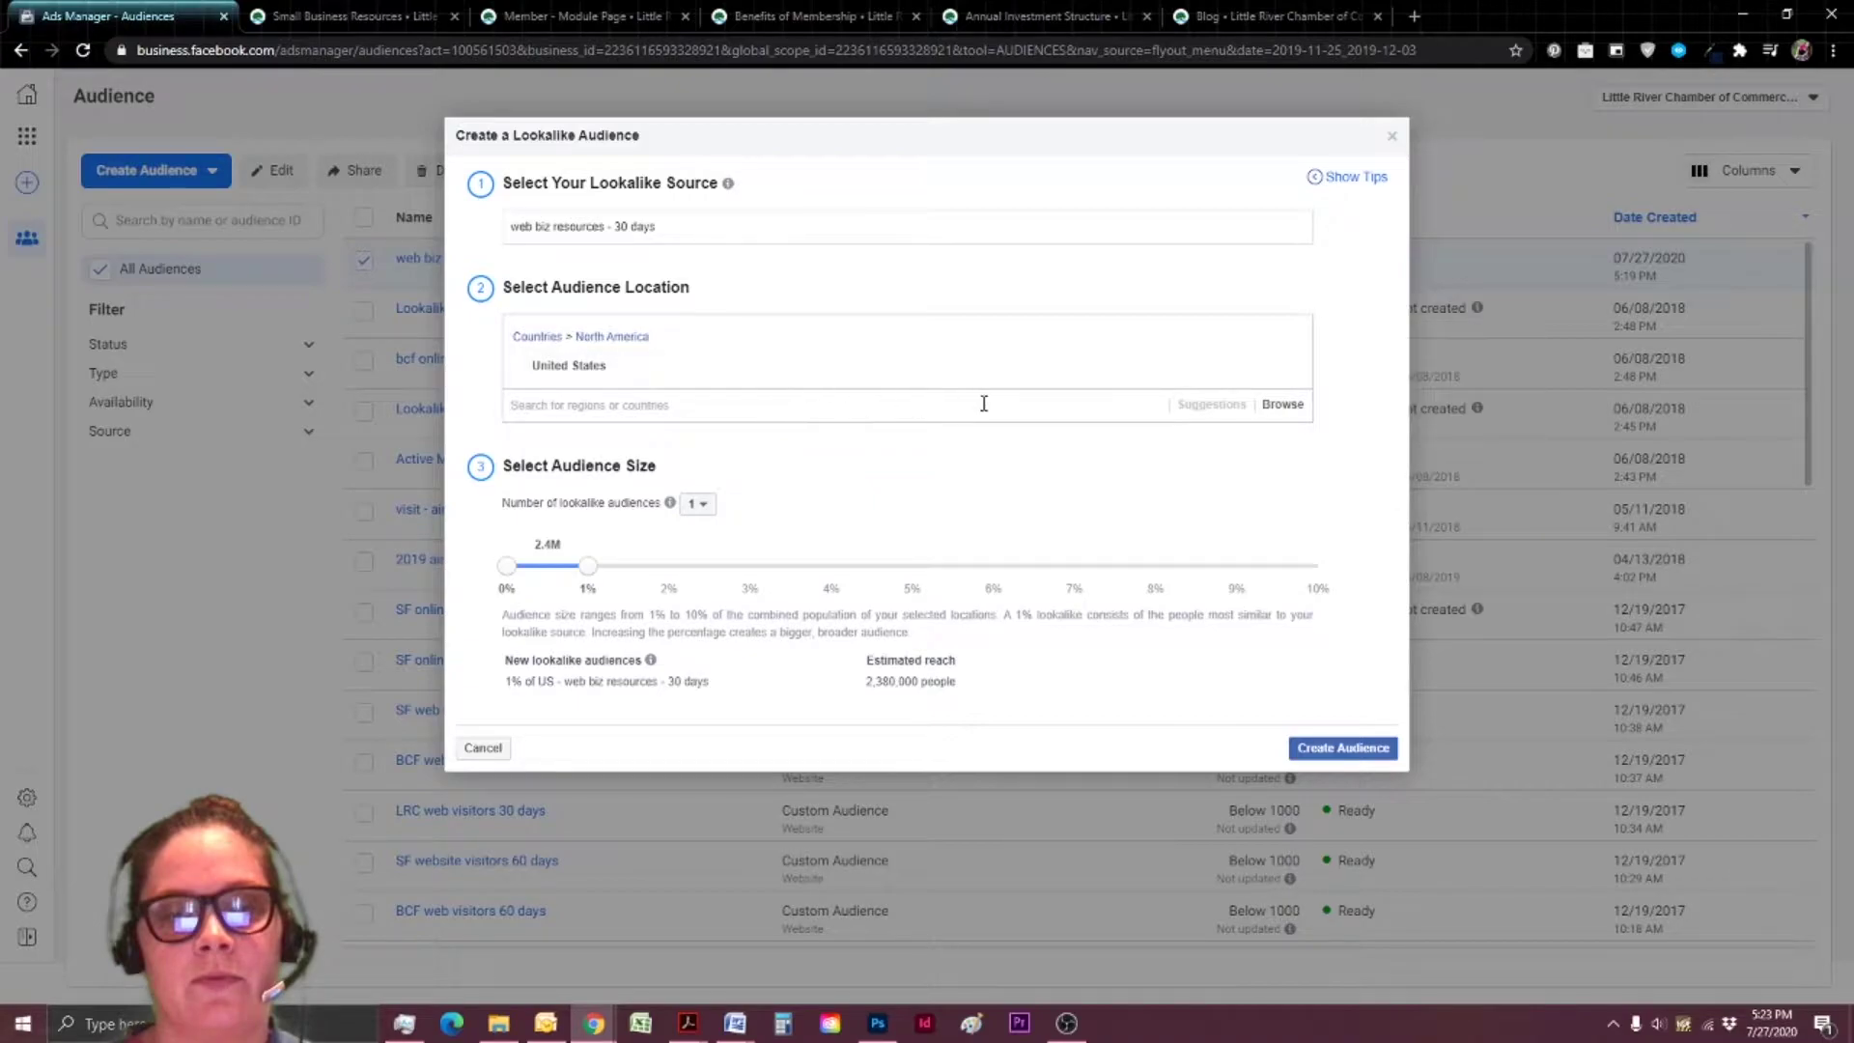
Set the lookalike location to United States at 1% and create it.
{"action": "left_click", "coordinate": [1281, 407]}
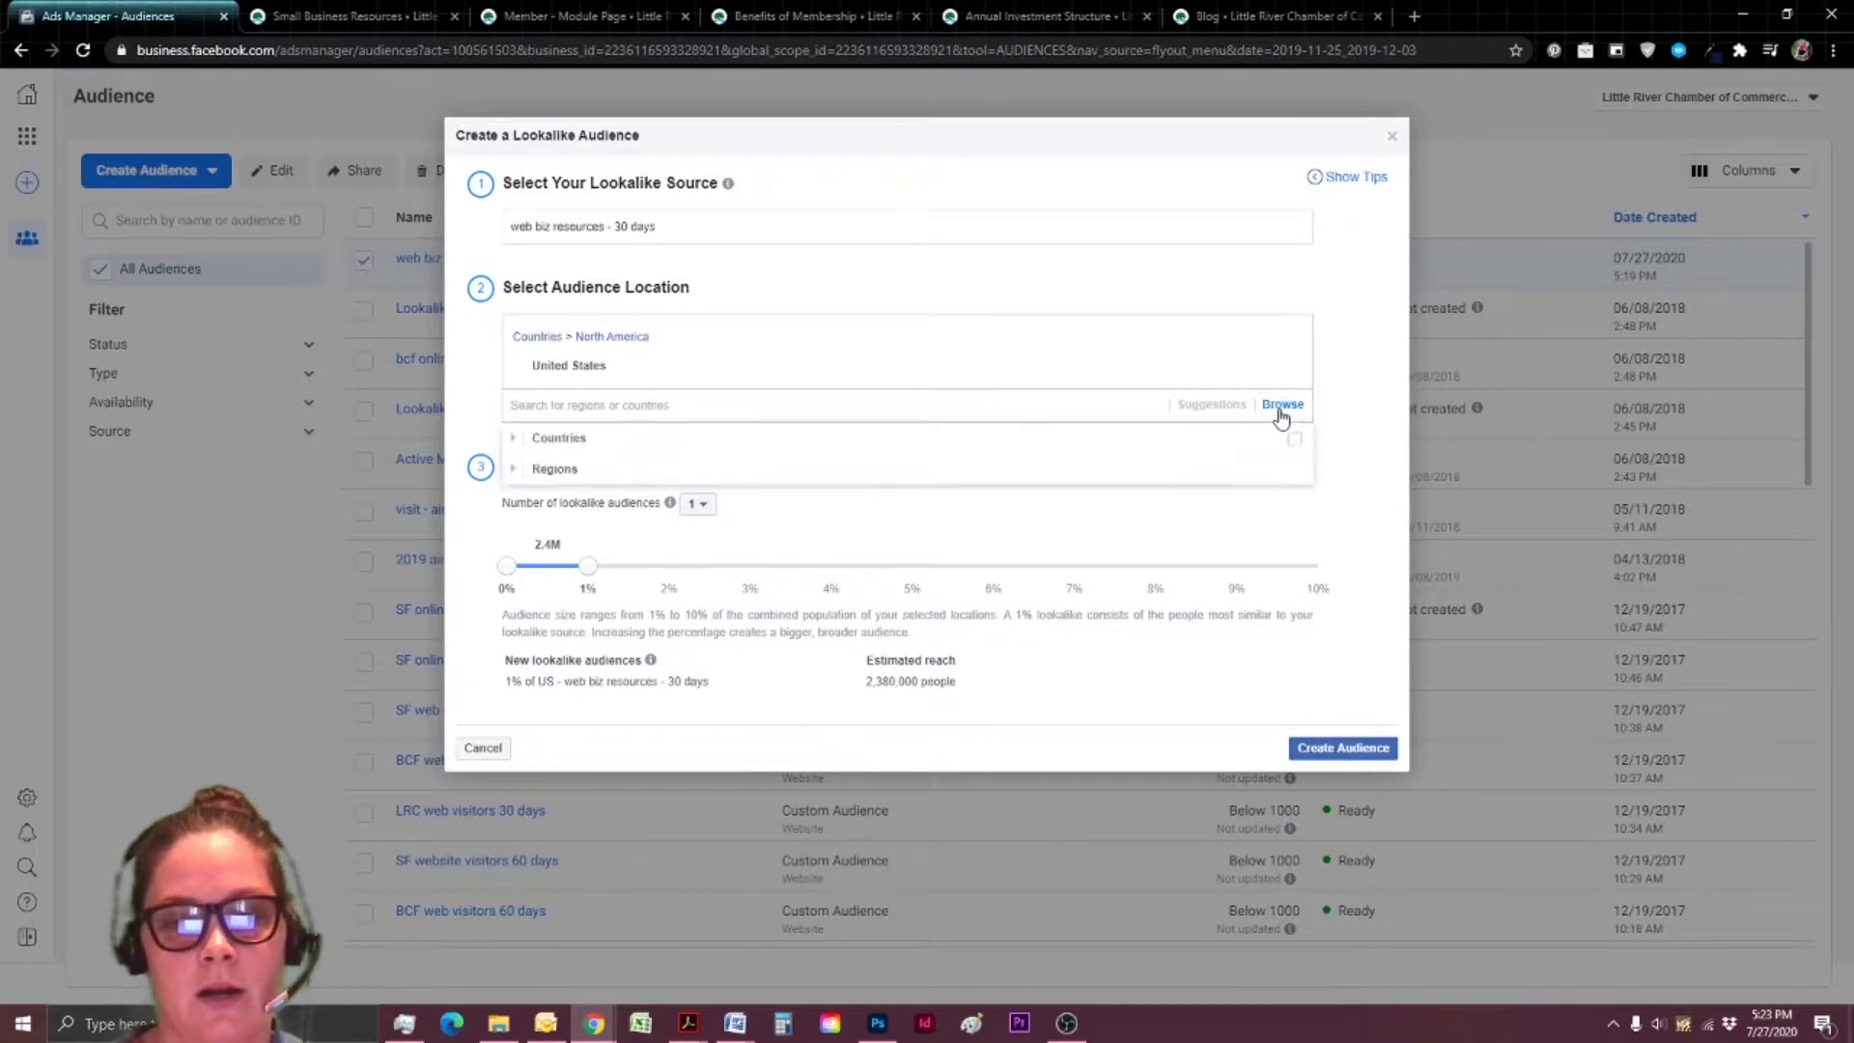
{"action": "left_click", "coordinate": [516, 471]}
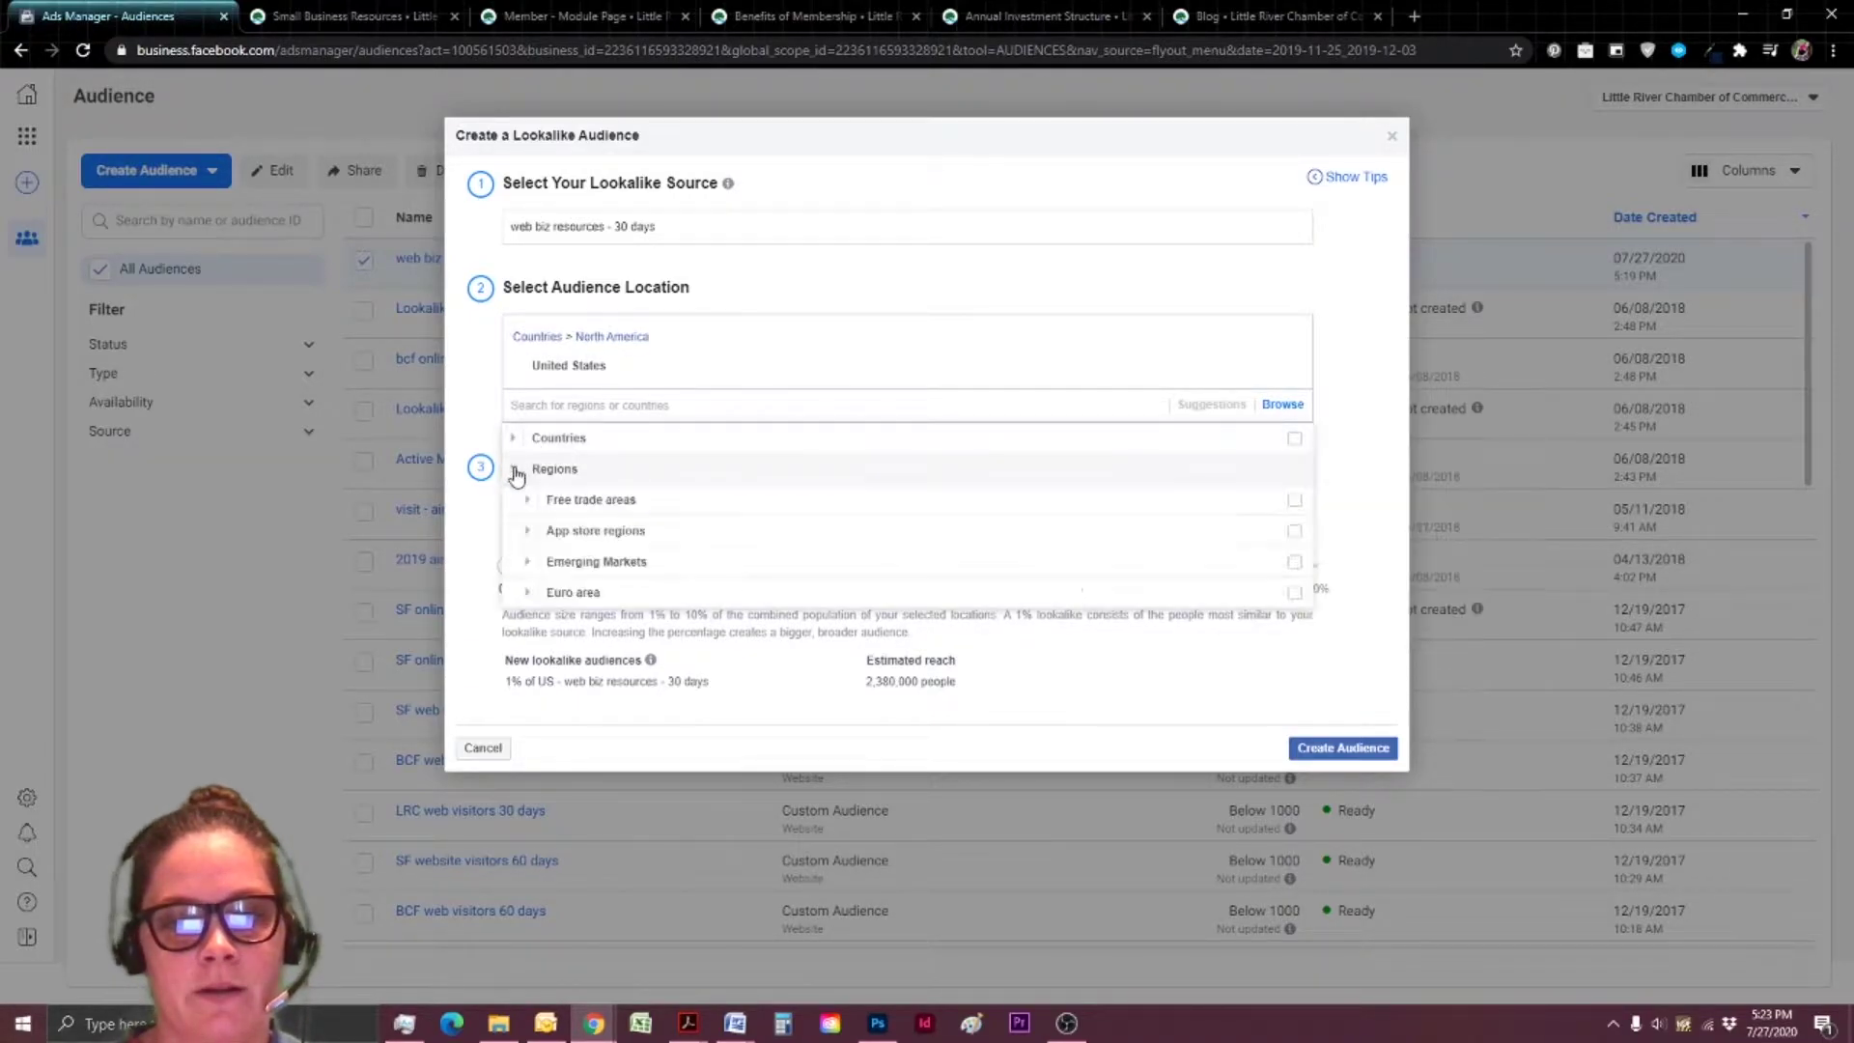
{"action": "left_click", "coordinate": [526, 500]}
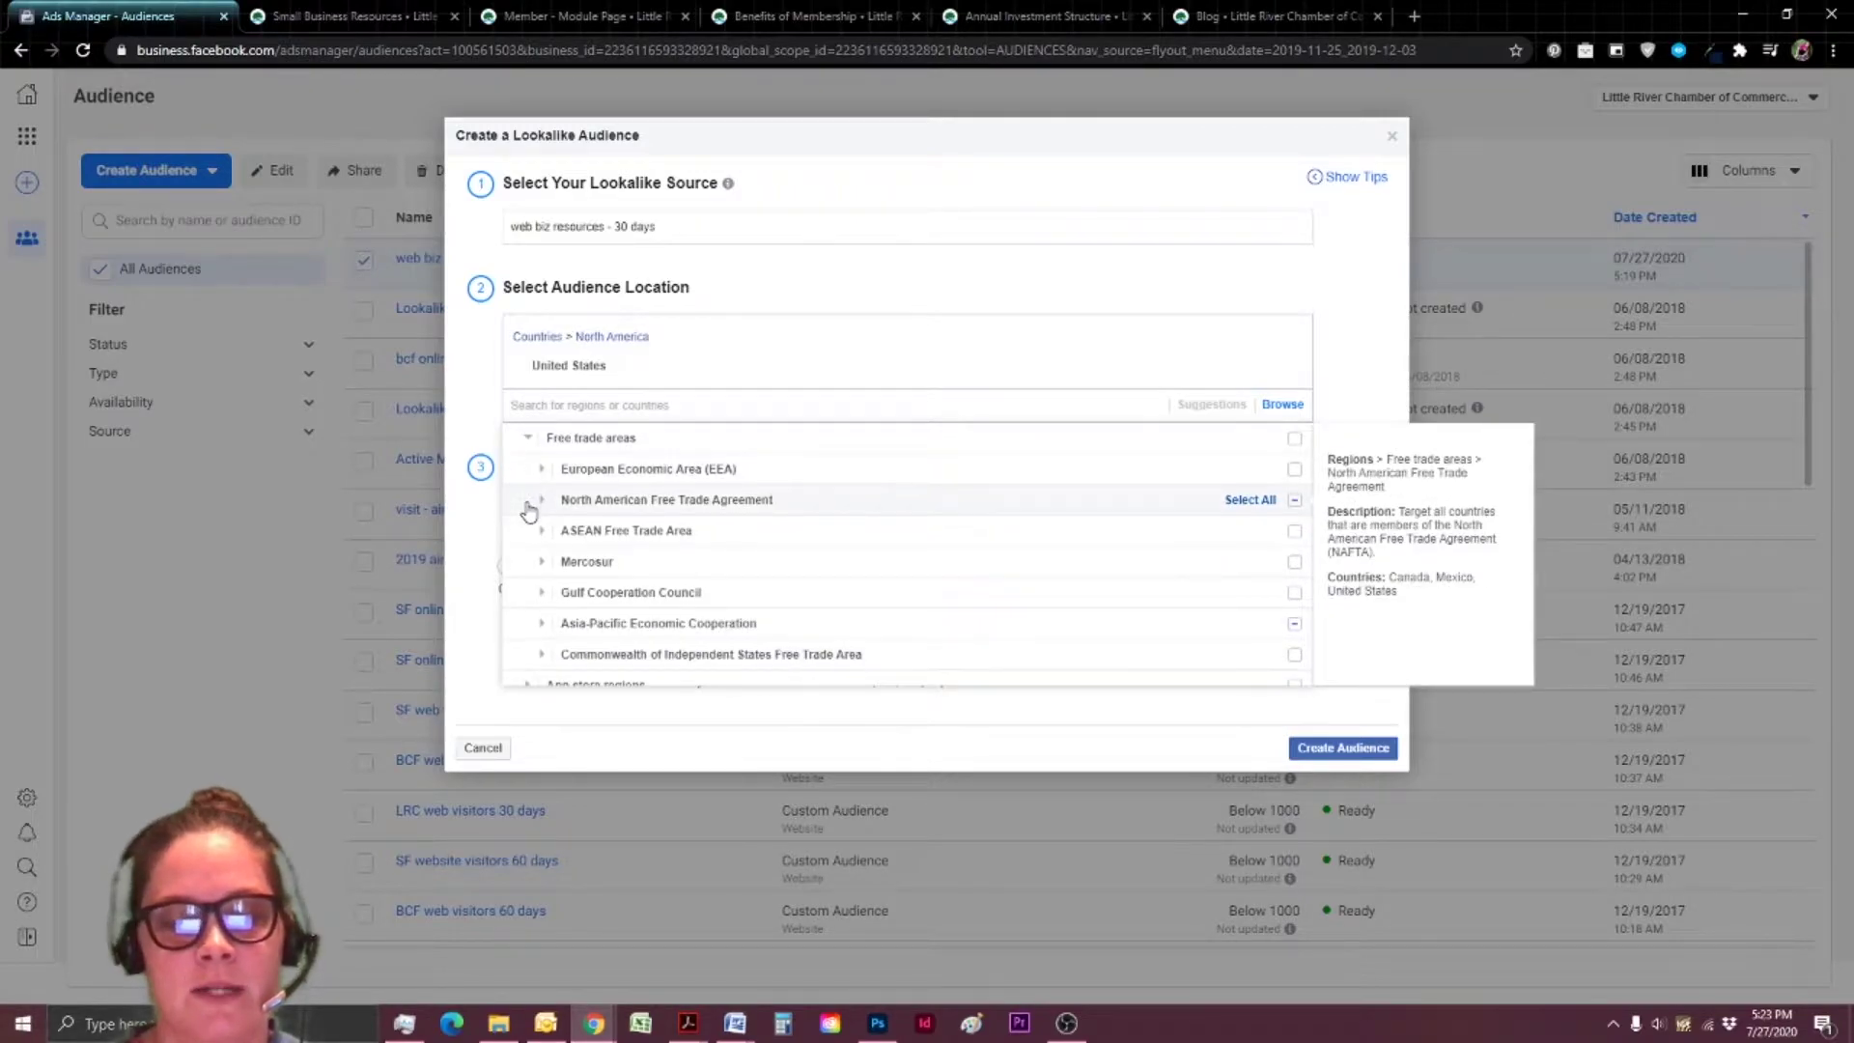
{"action": "scroll", "coordinate": [530, 521], "scroll_direction": "down", "scroll_amount": 2}
{"action": "left_click", "coordinate": [626, 407]}
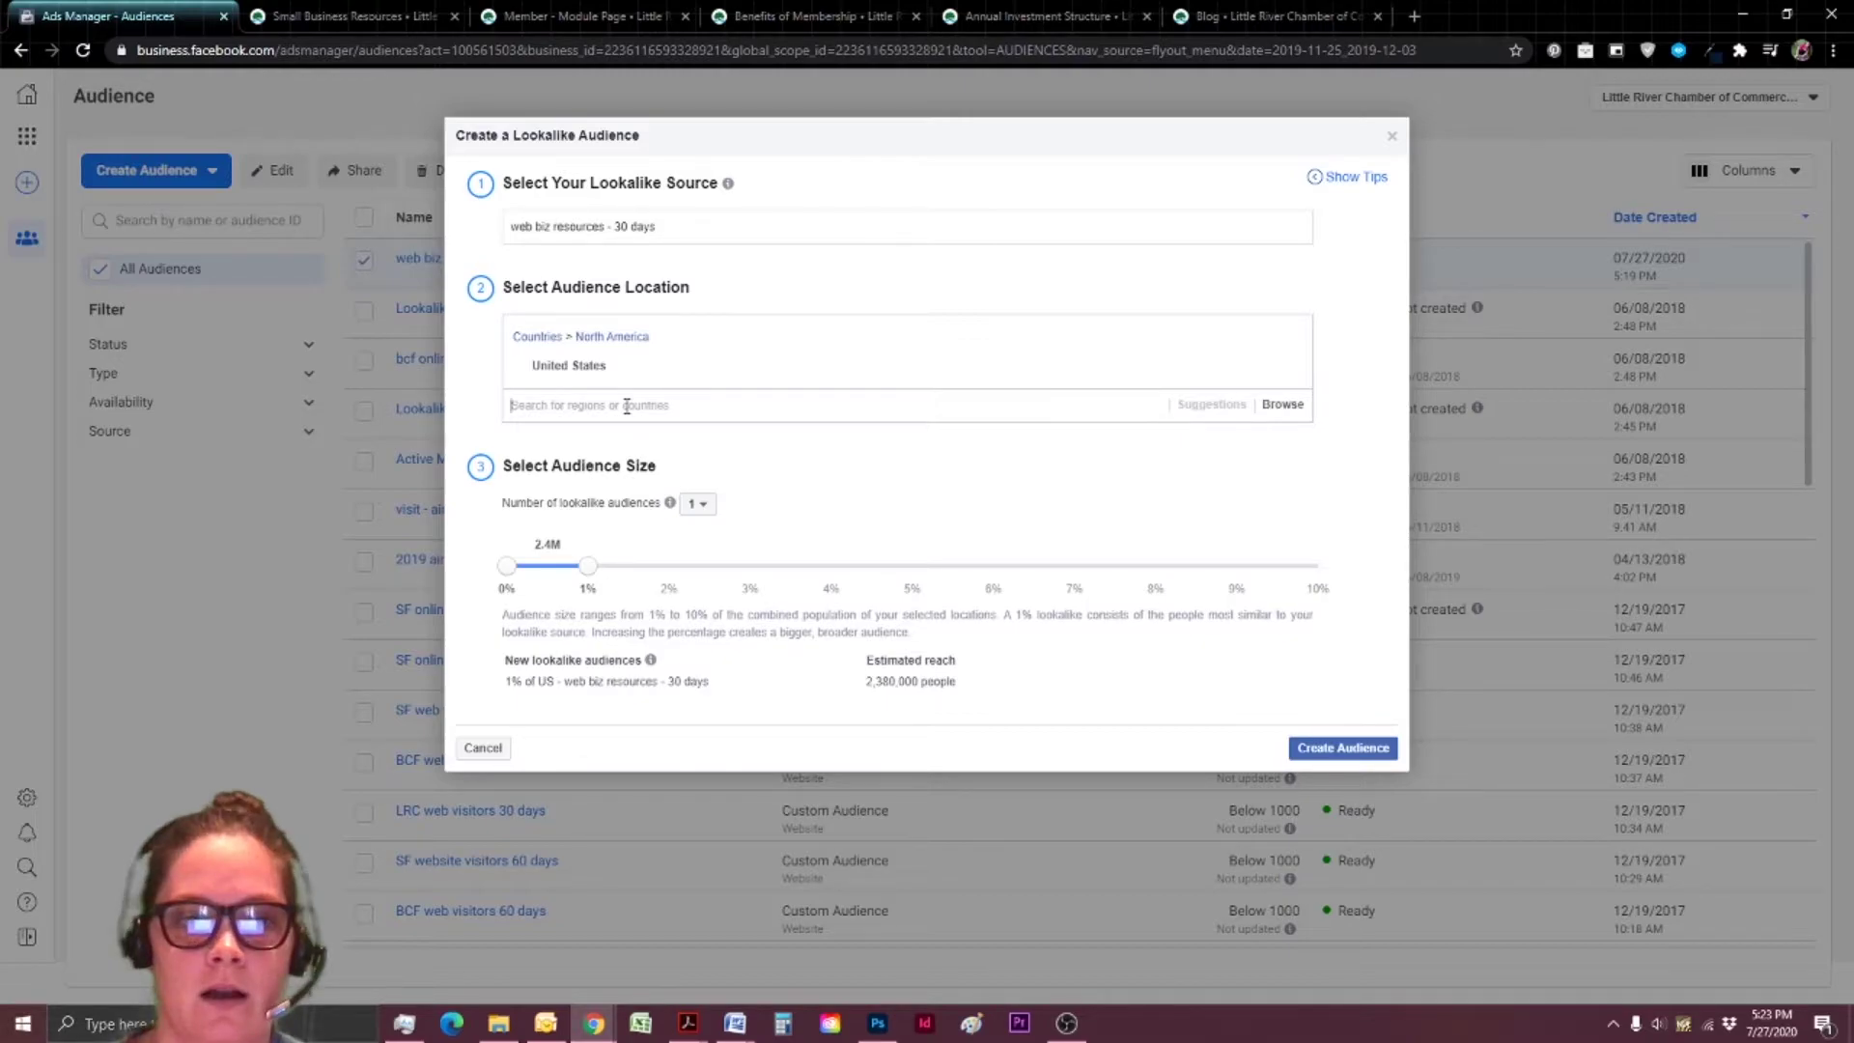
{"action": "mouse_move", "coordinate": [683, 507]}
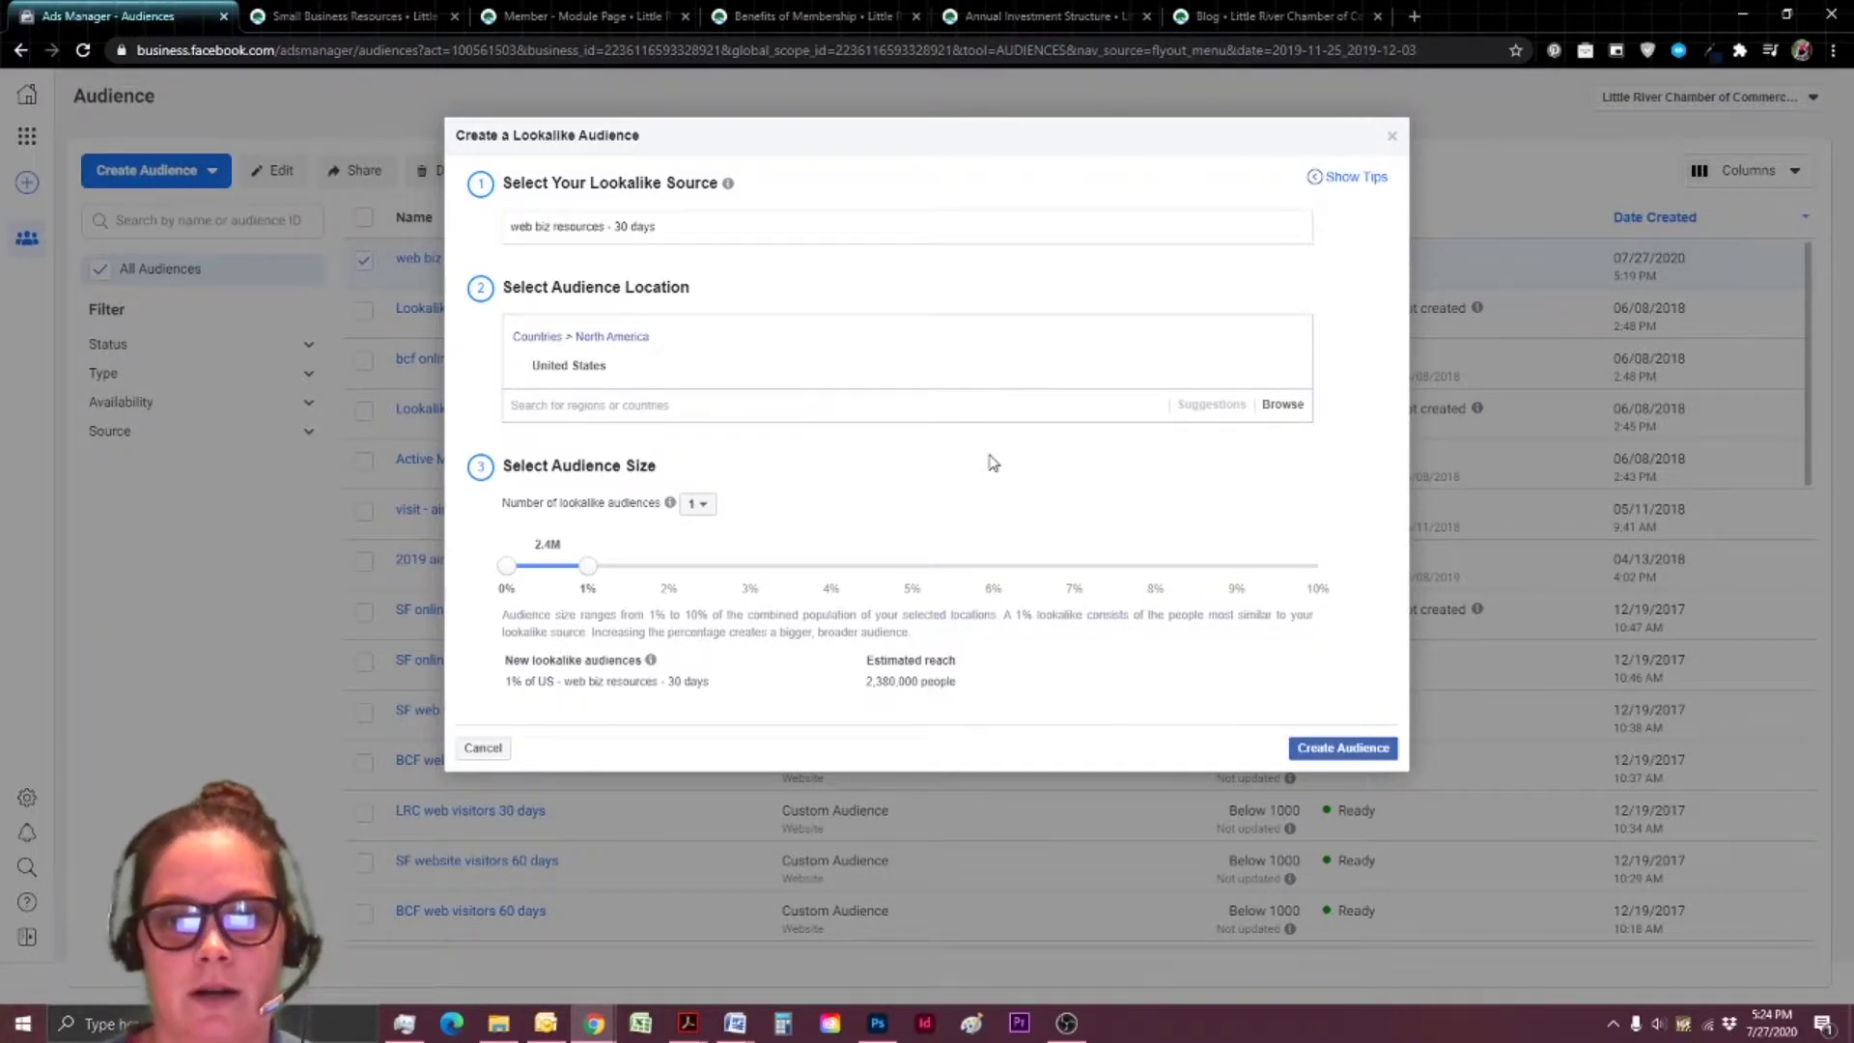
{"action": "left_click", "coordinate": [740, 228]}
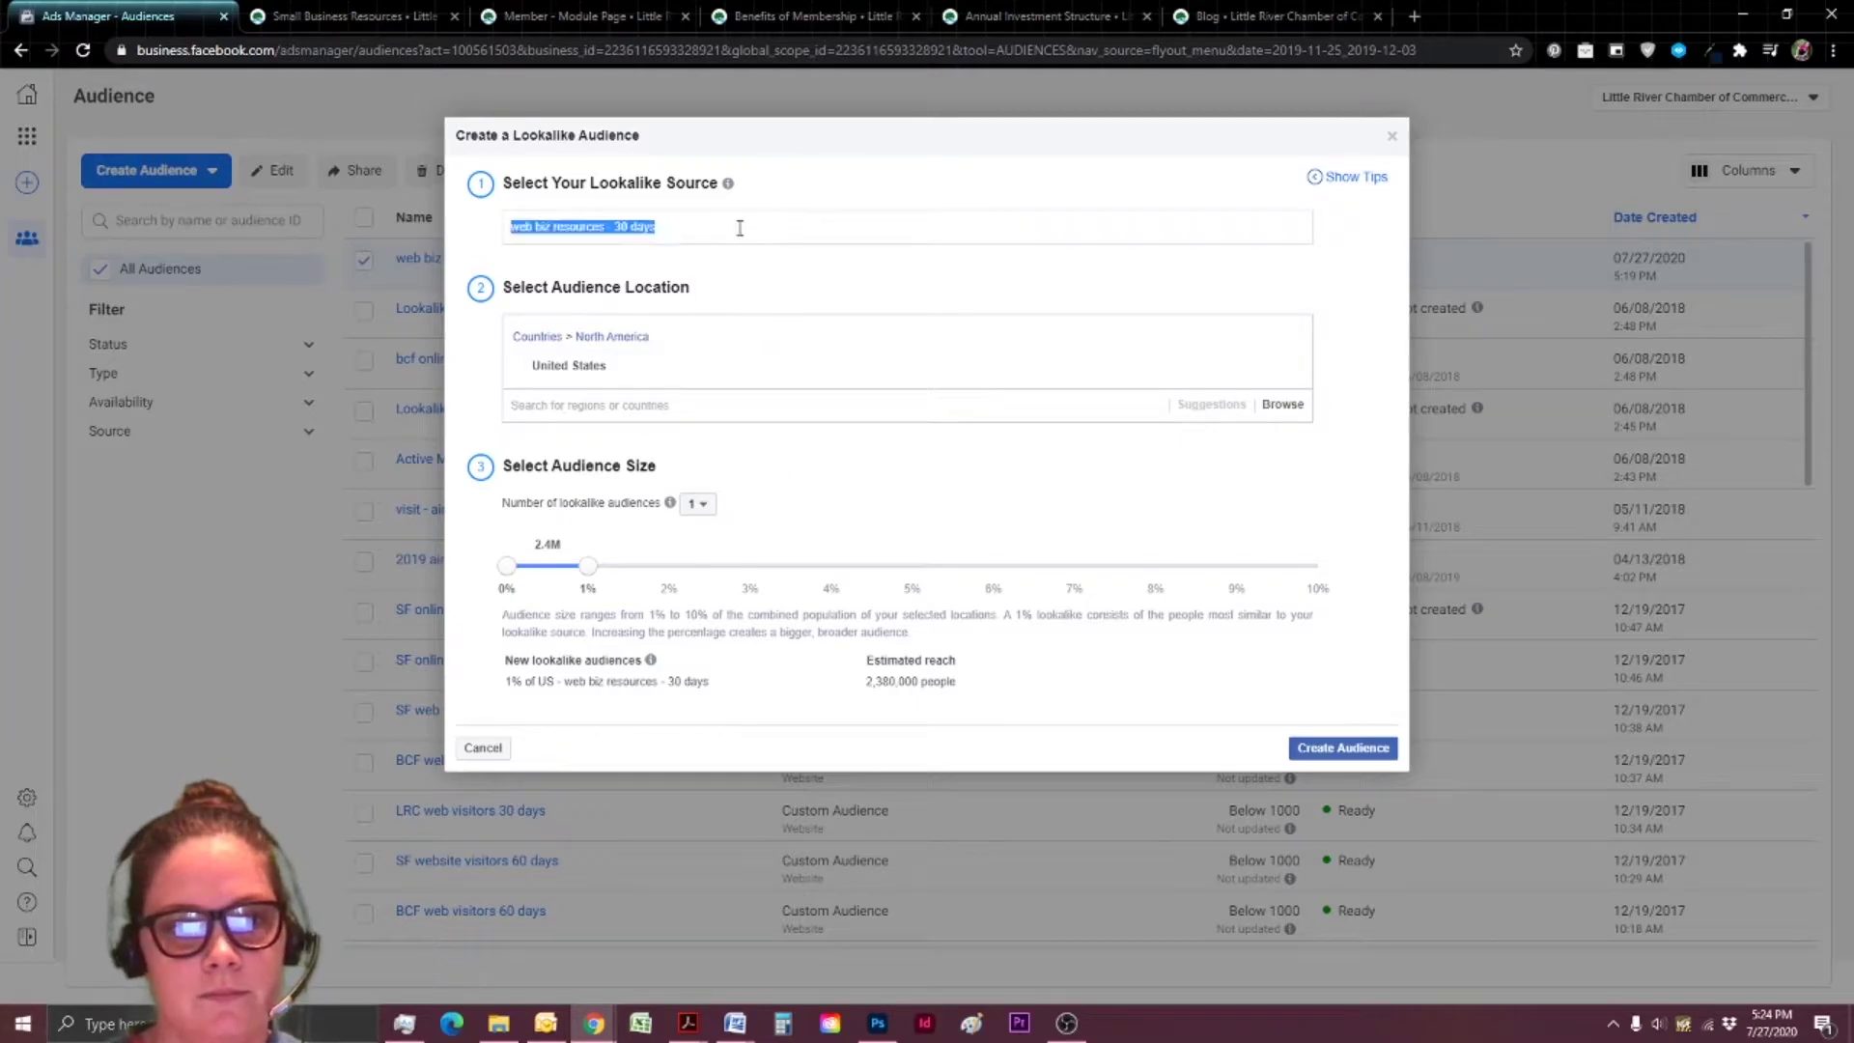
{"action": "left_click", "coordinate": [1340, 748]}
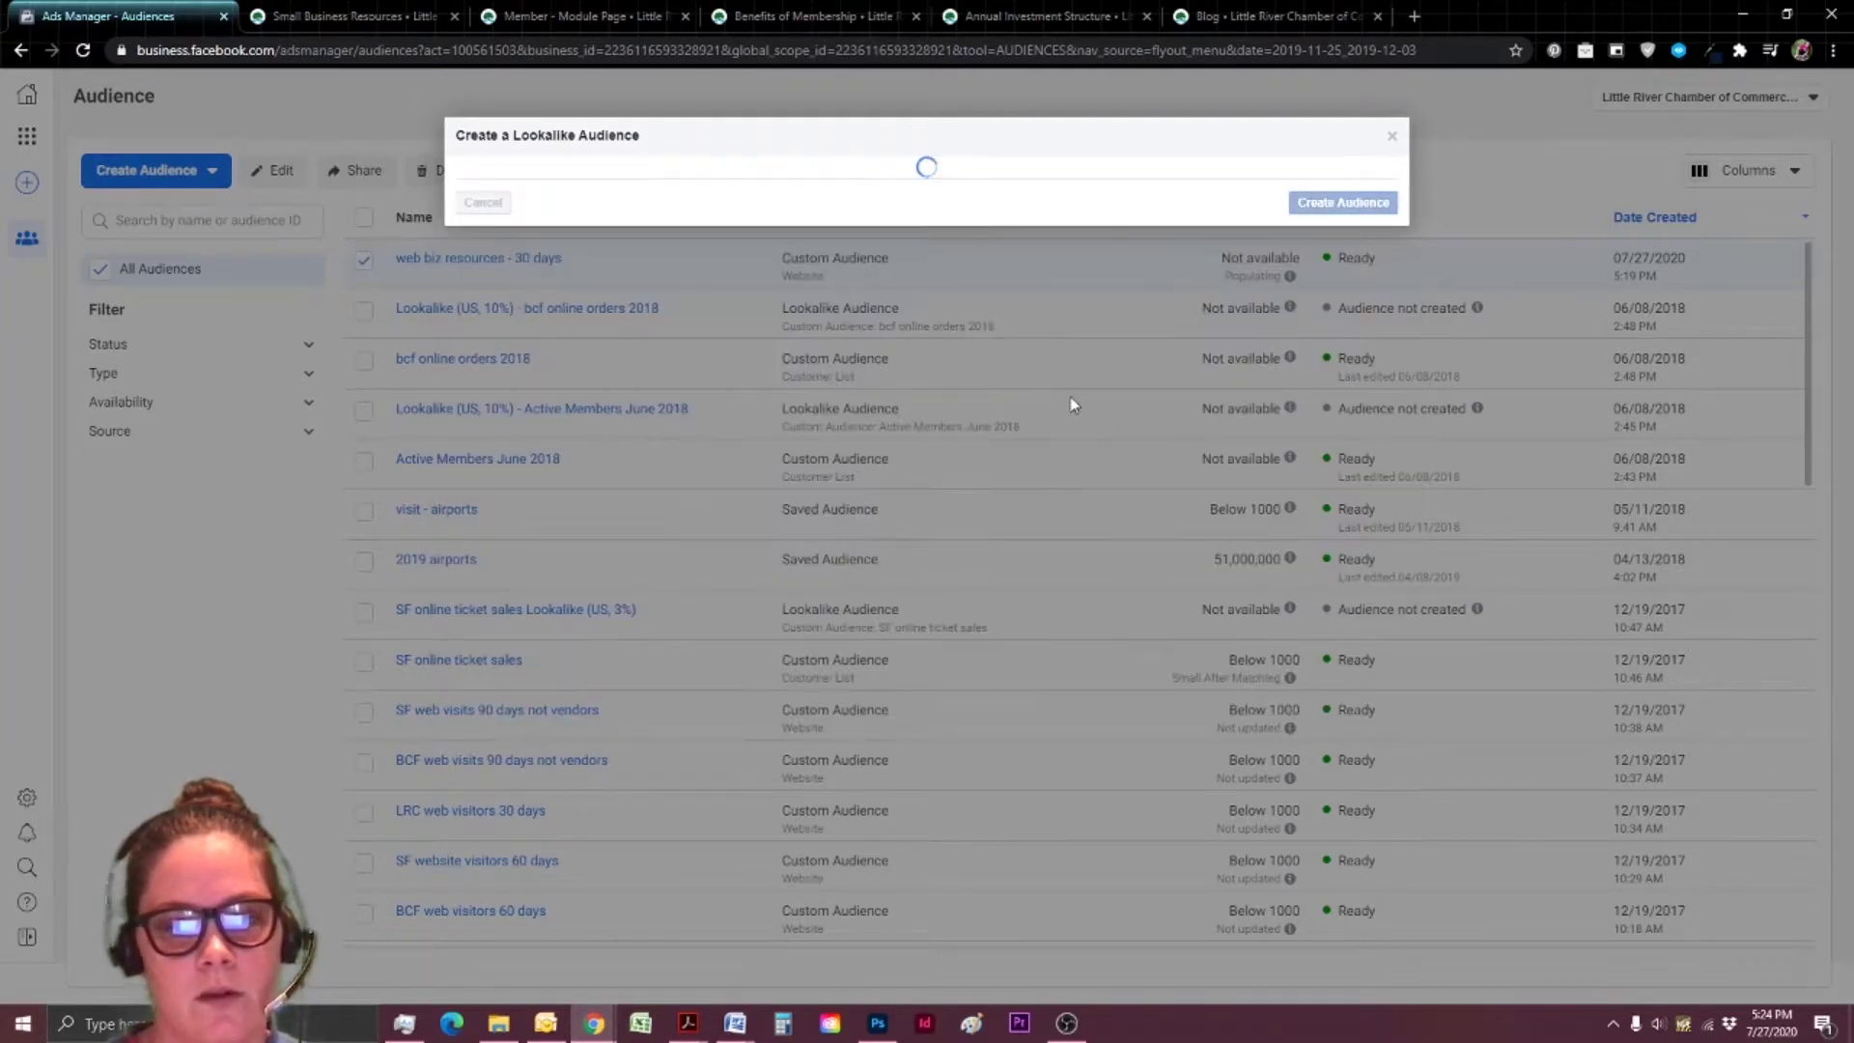
Start a new website-based Custom Audience.
{"action": "left_click", "coordinate": [377, 147]}
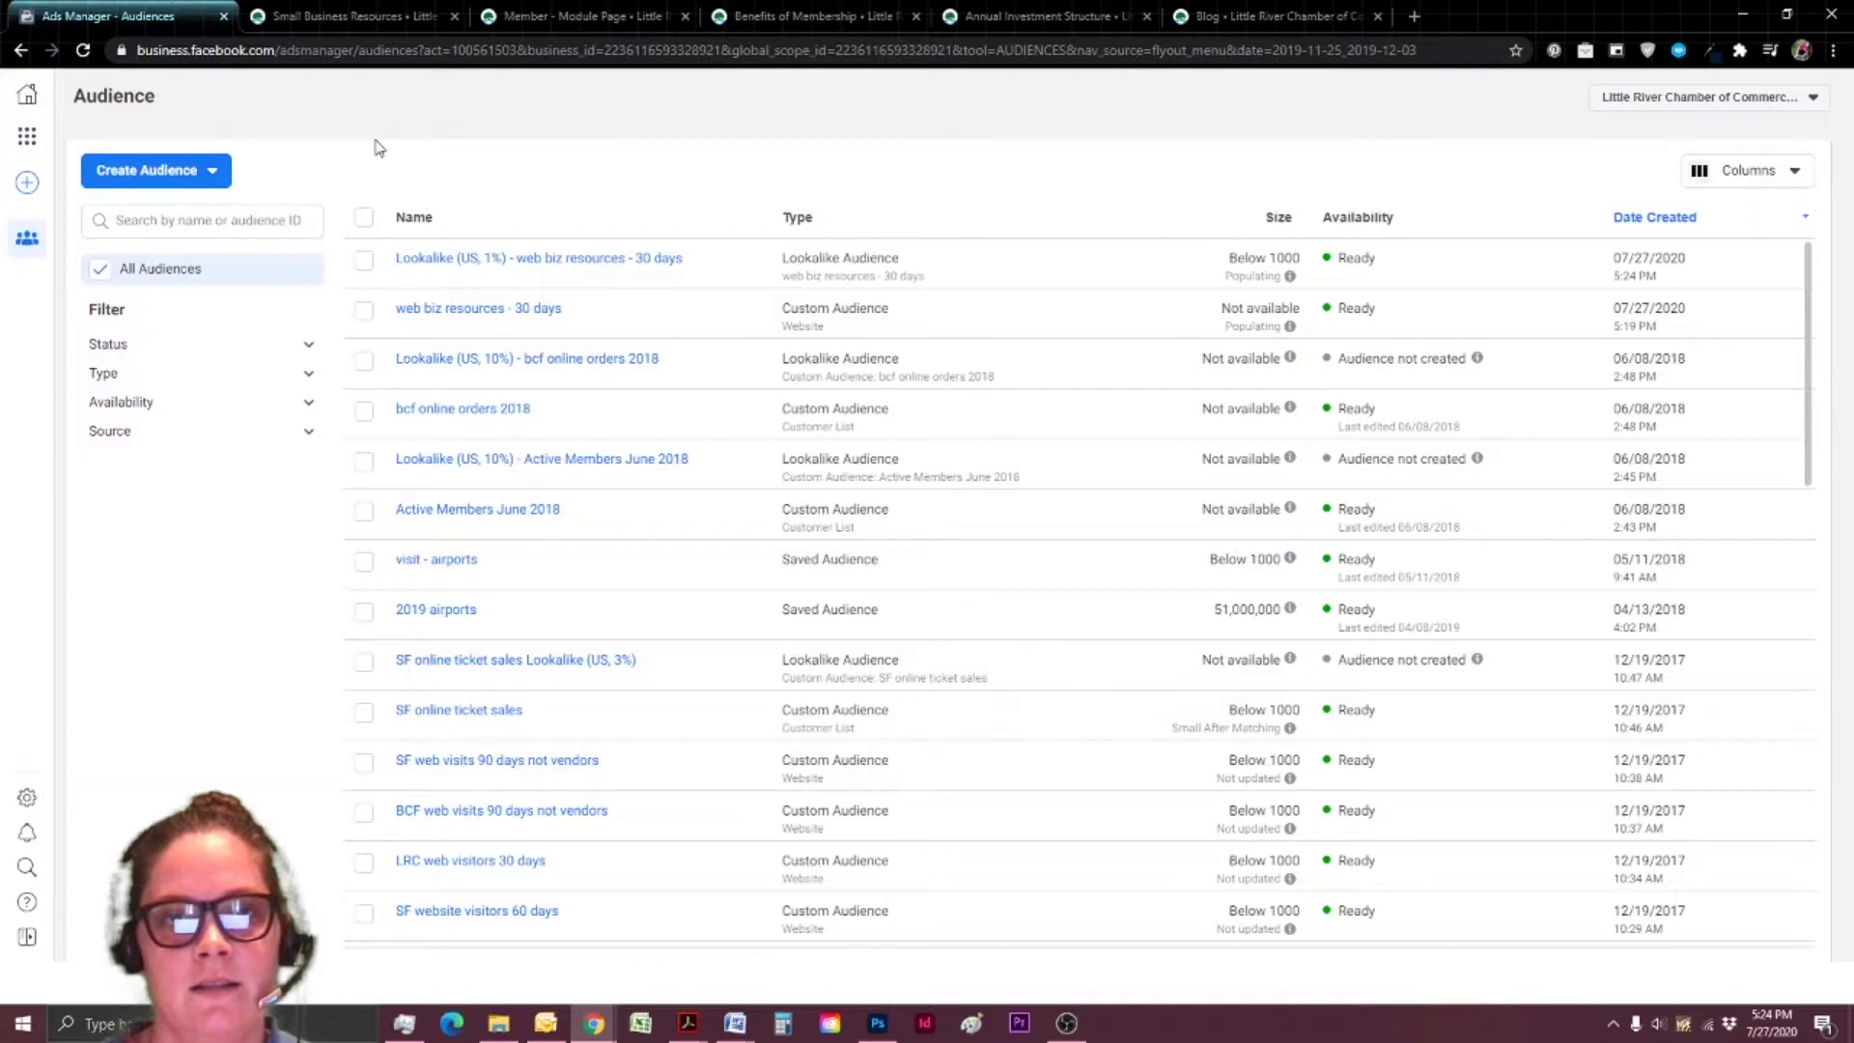
{"action": "left_click", "coordinate": [191, 172]}
{"action": "left_click", "coordinate": [185, 220]}
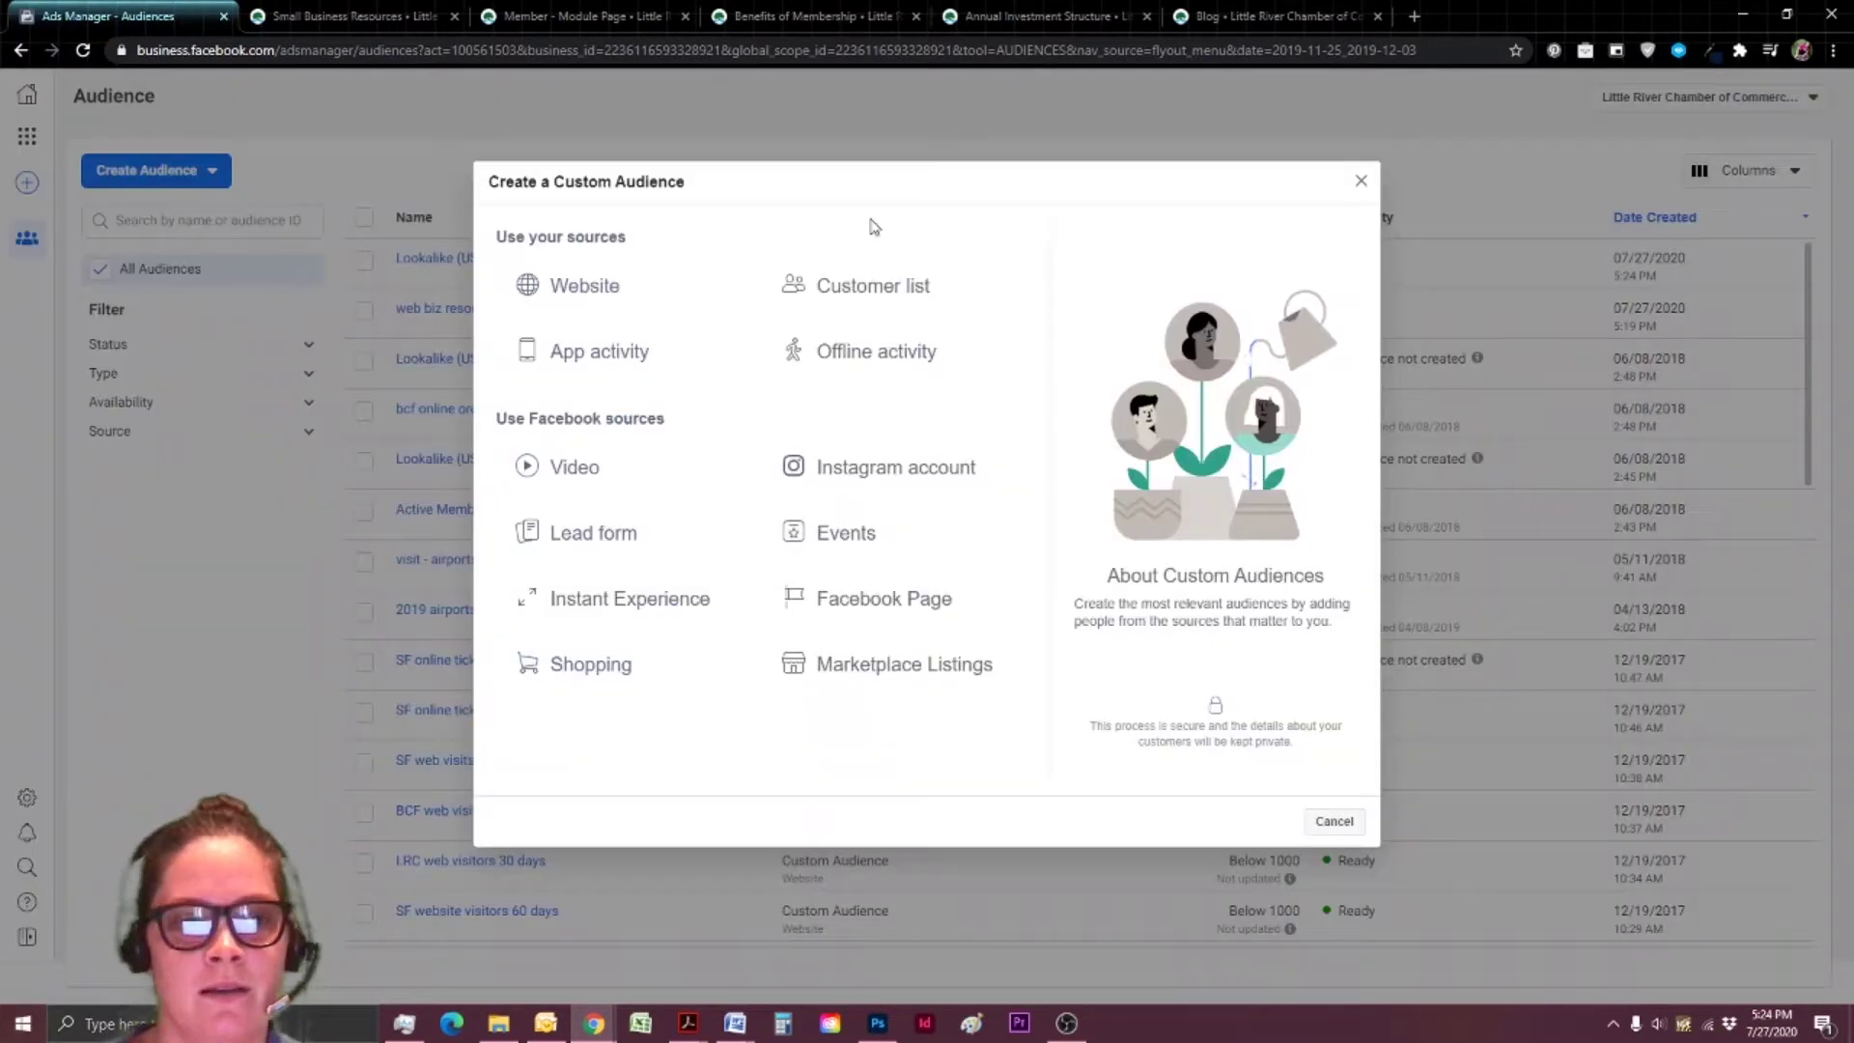
{"action": "left_click", "coordinate": [658, 298]}
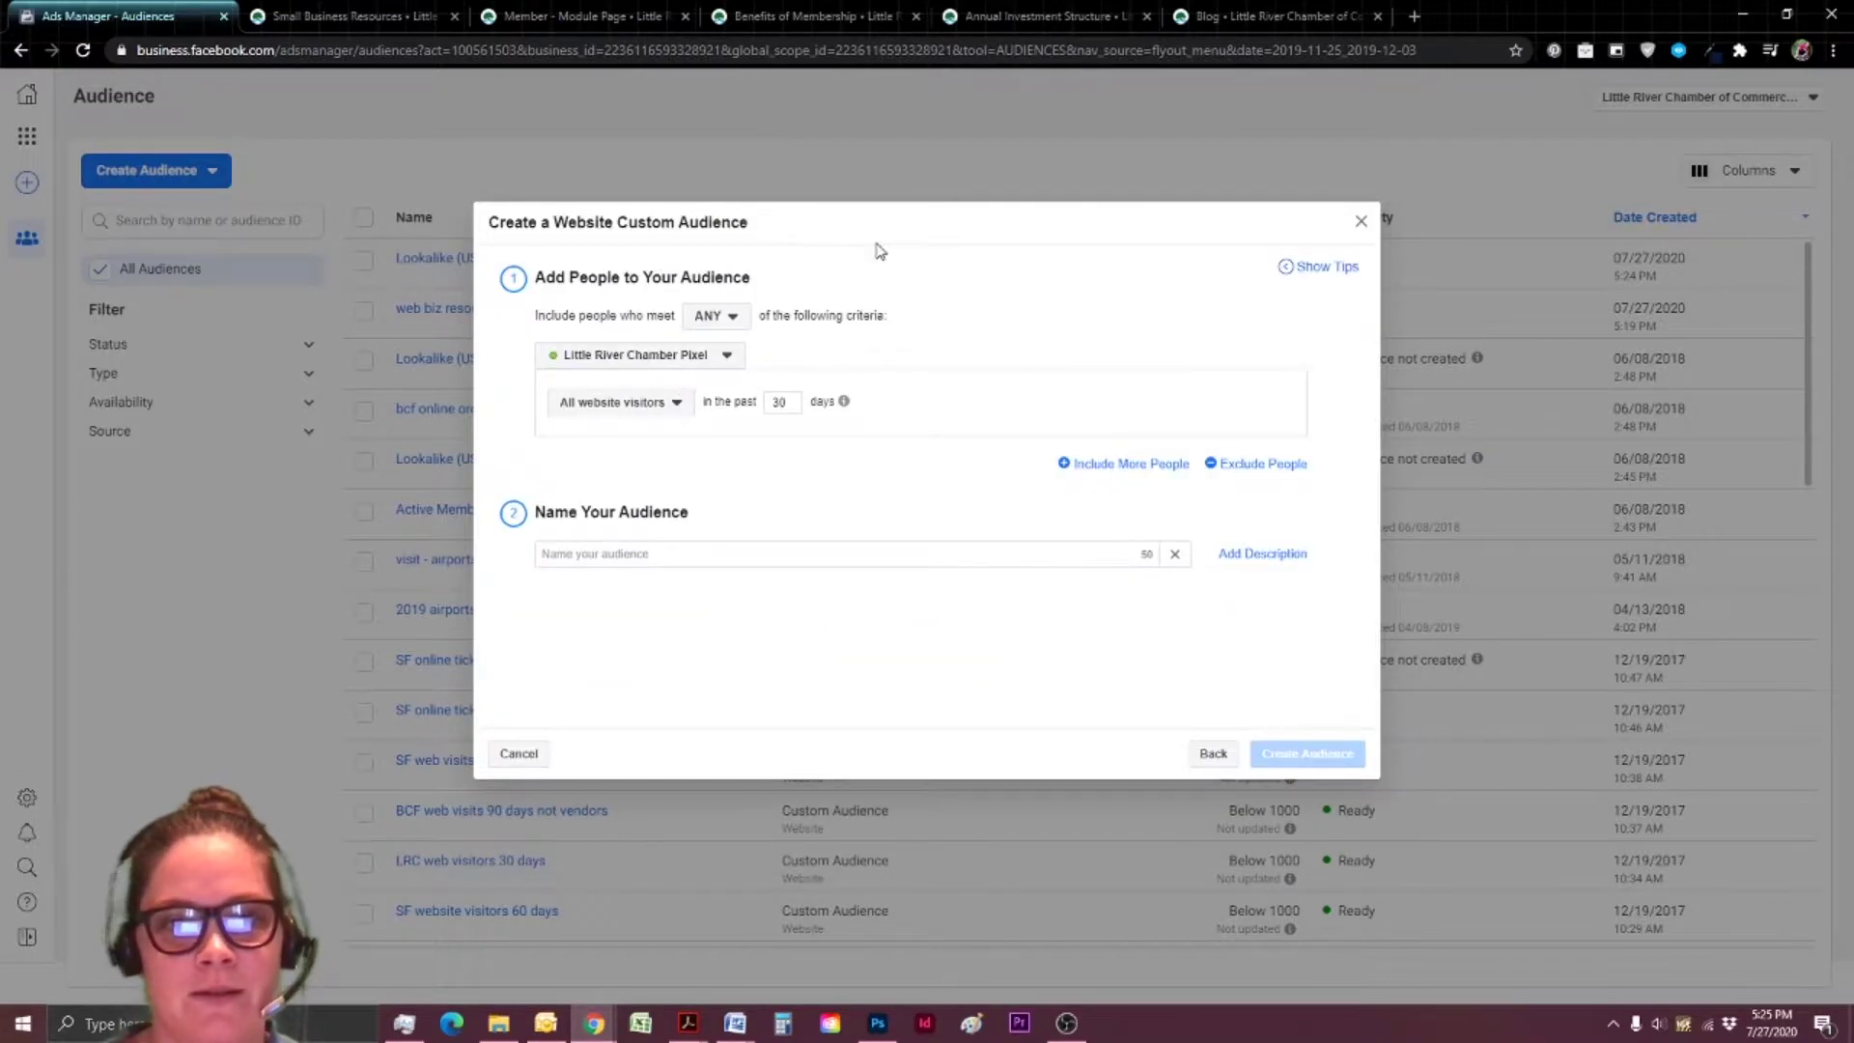
Target visitors of specific web pages, adding the Benefits of Membership page URL.
{"action": "left_click", "coordinate": [579, 15]}
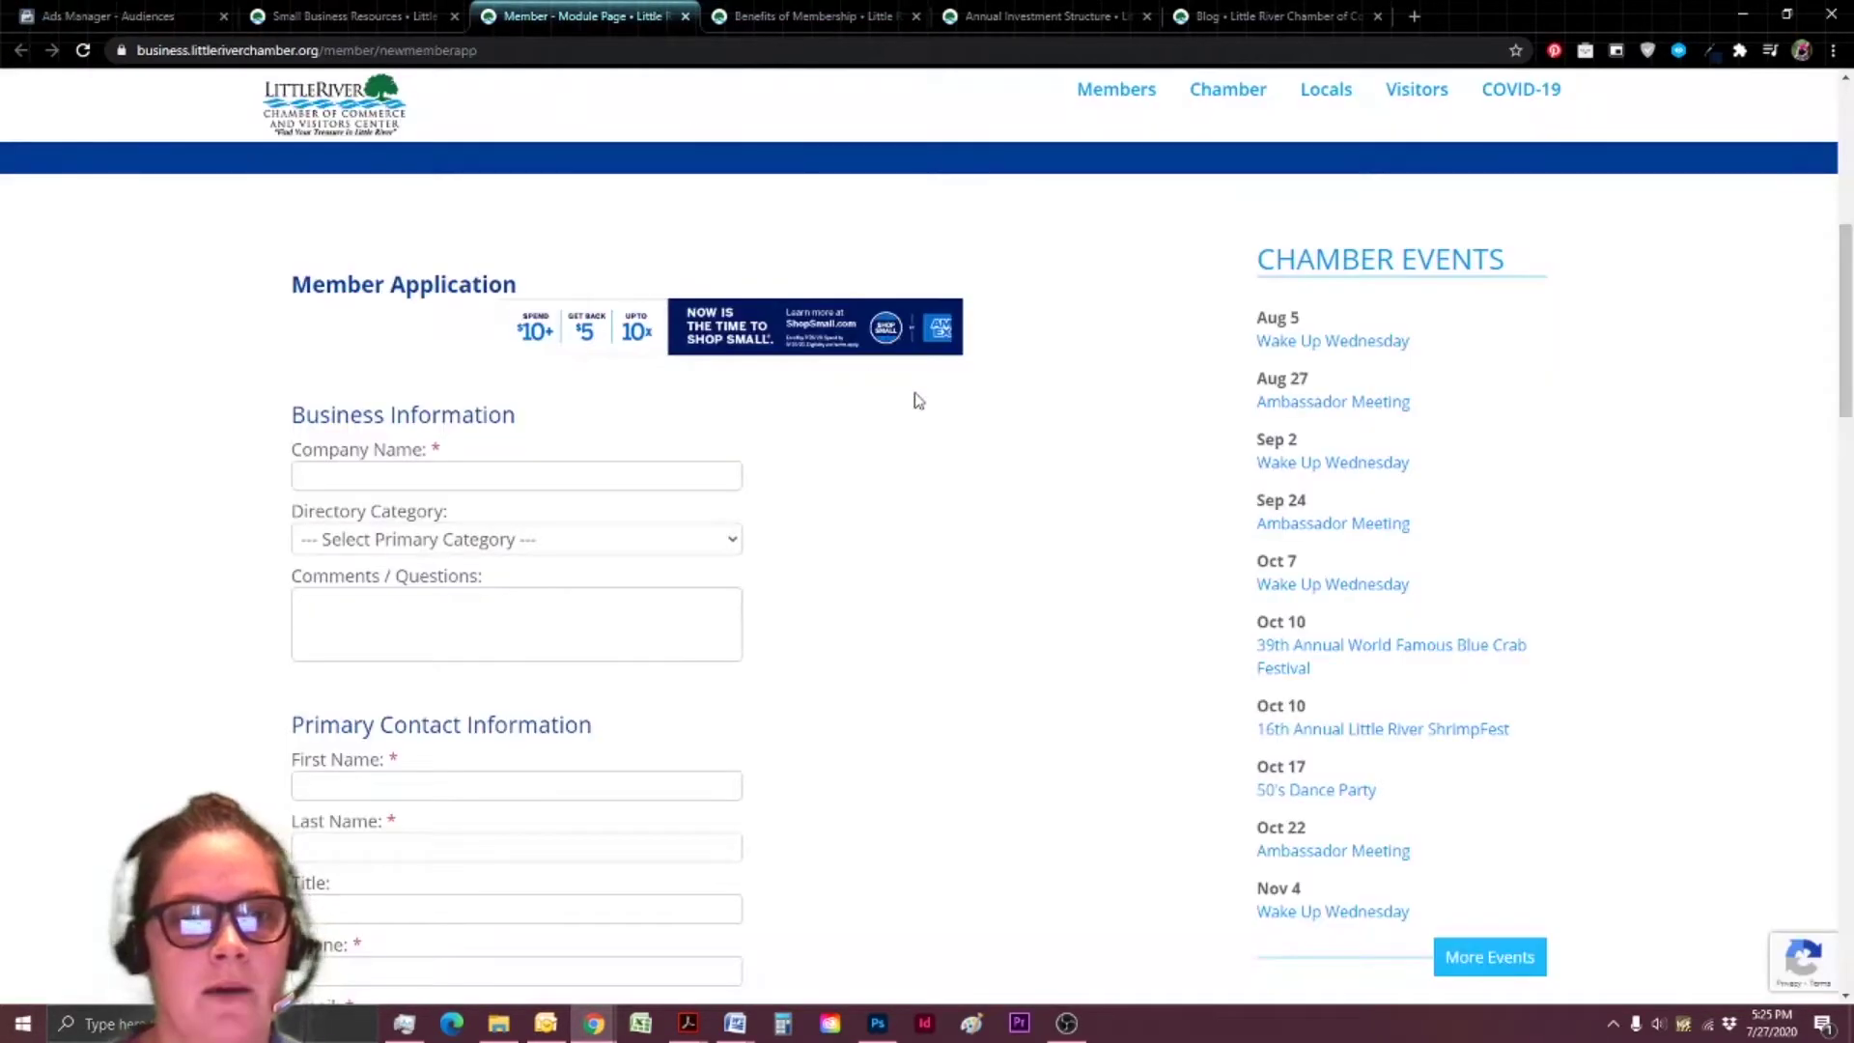
{"action": "scroll", "coordinate": [936, 387], "scroll_direction": "down", "scroll_amount": 3}
{"action": "scroll", "coordinate": [956, 376], "scroll_direction": "up", "scroll_amount": 4}
{"action": "left_click", "coordinate": [816, 16]}
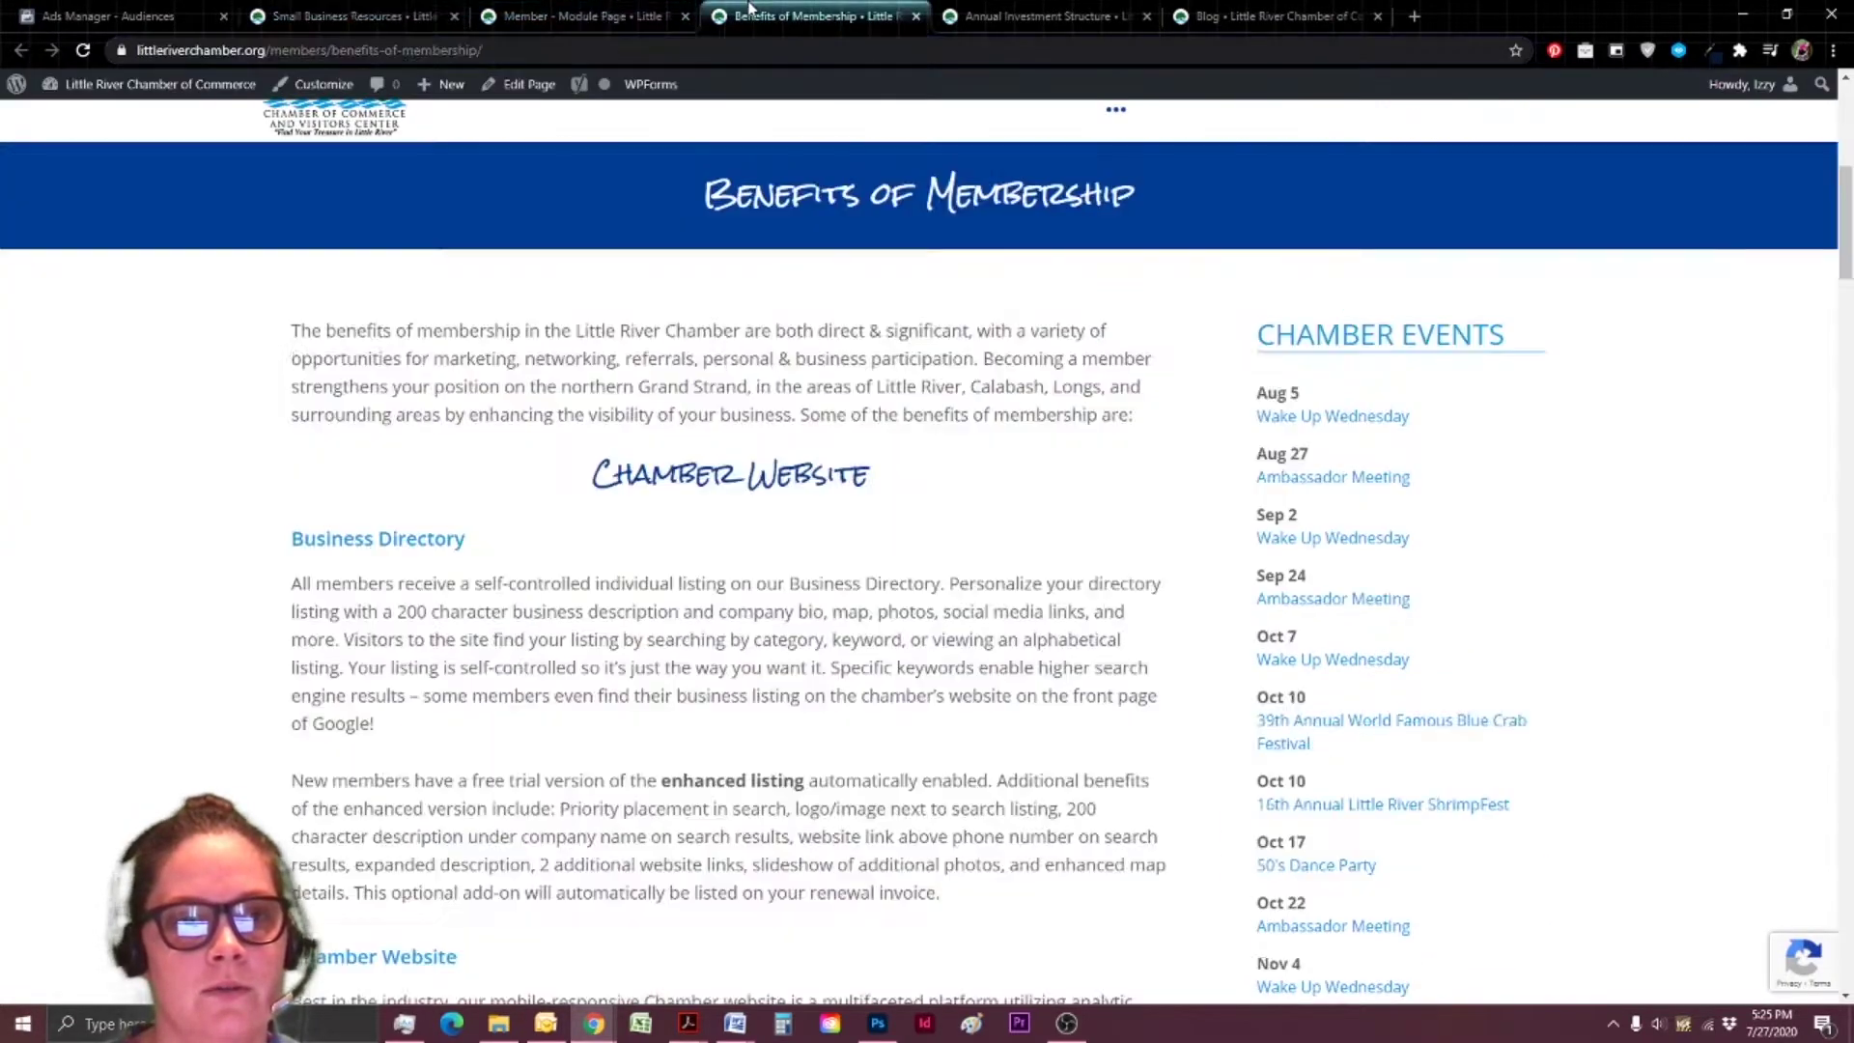
{"action": "right_click", "coordinate": [789, 51]}
{"action": "left_click", "coordinate": [473, 73]}
{"action": "left_click", "coordinate": [558, 49]}
{"action": "key", "text": "ctrl+c"}
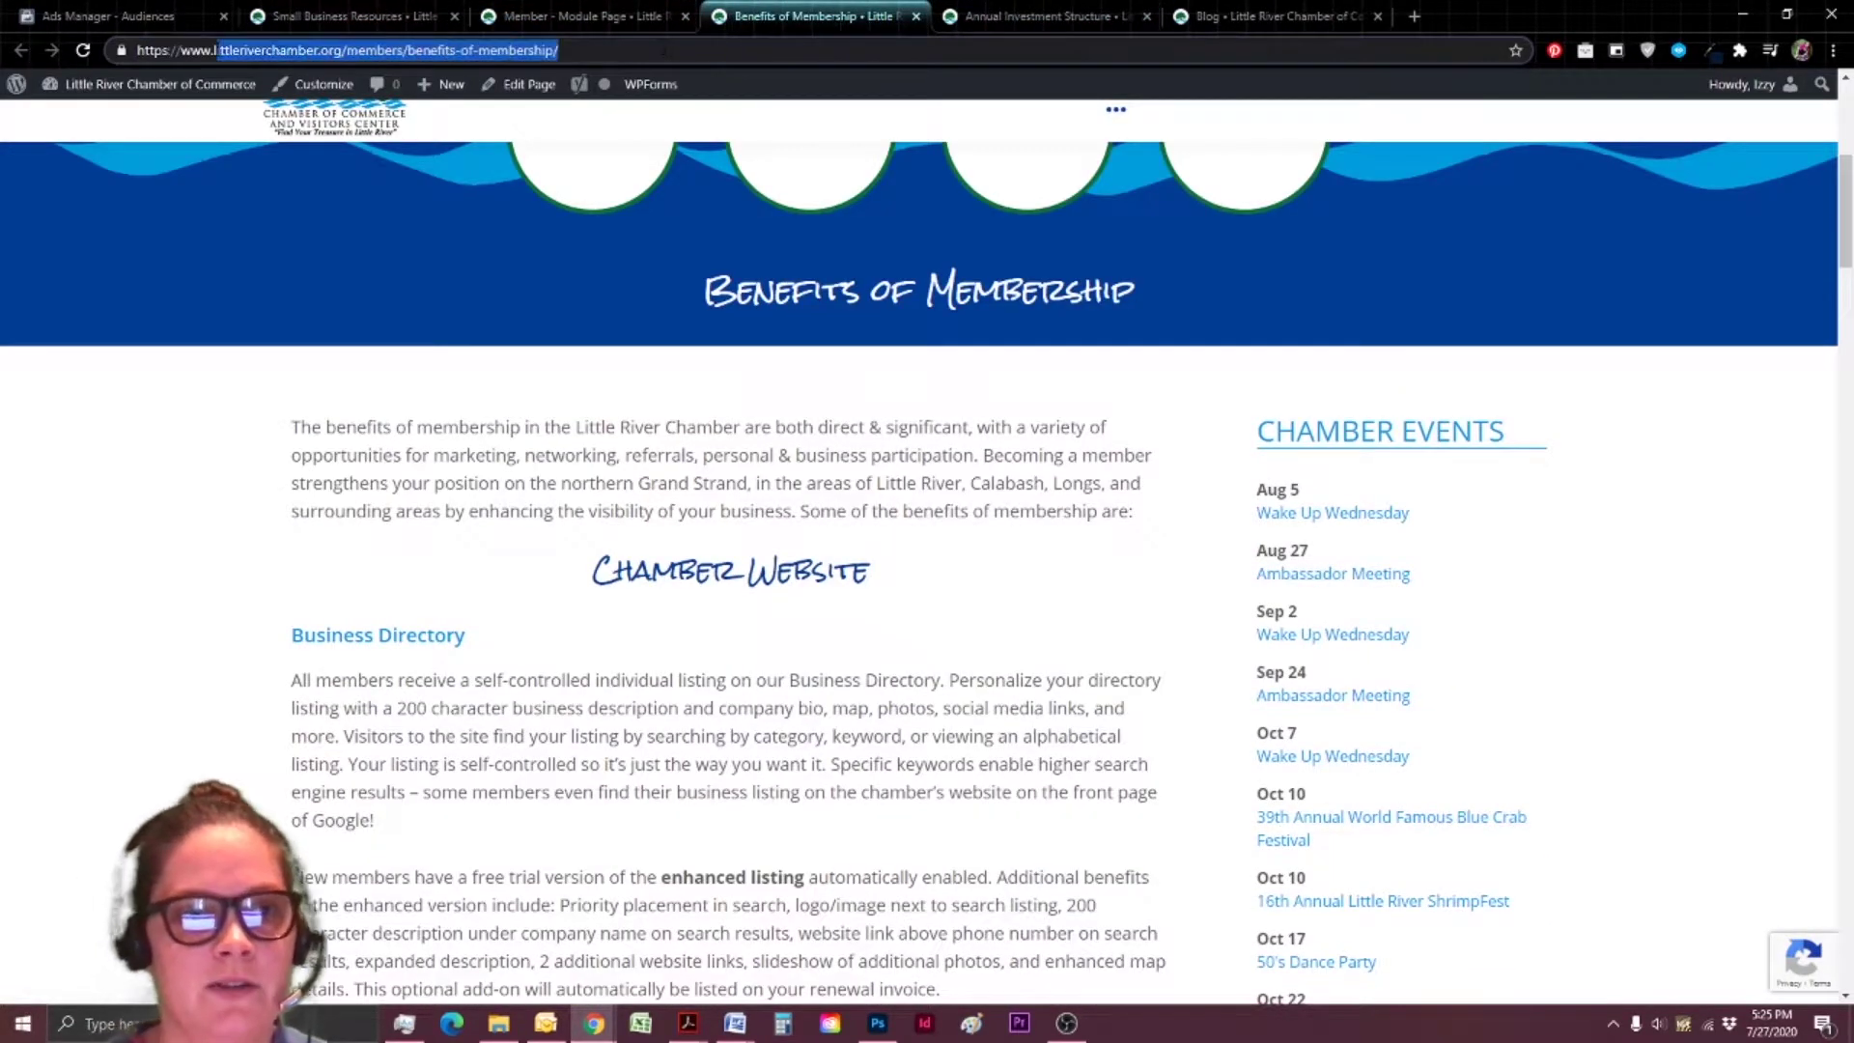
{"action": "left_click", "coordinate": [116, 16]}
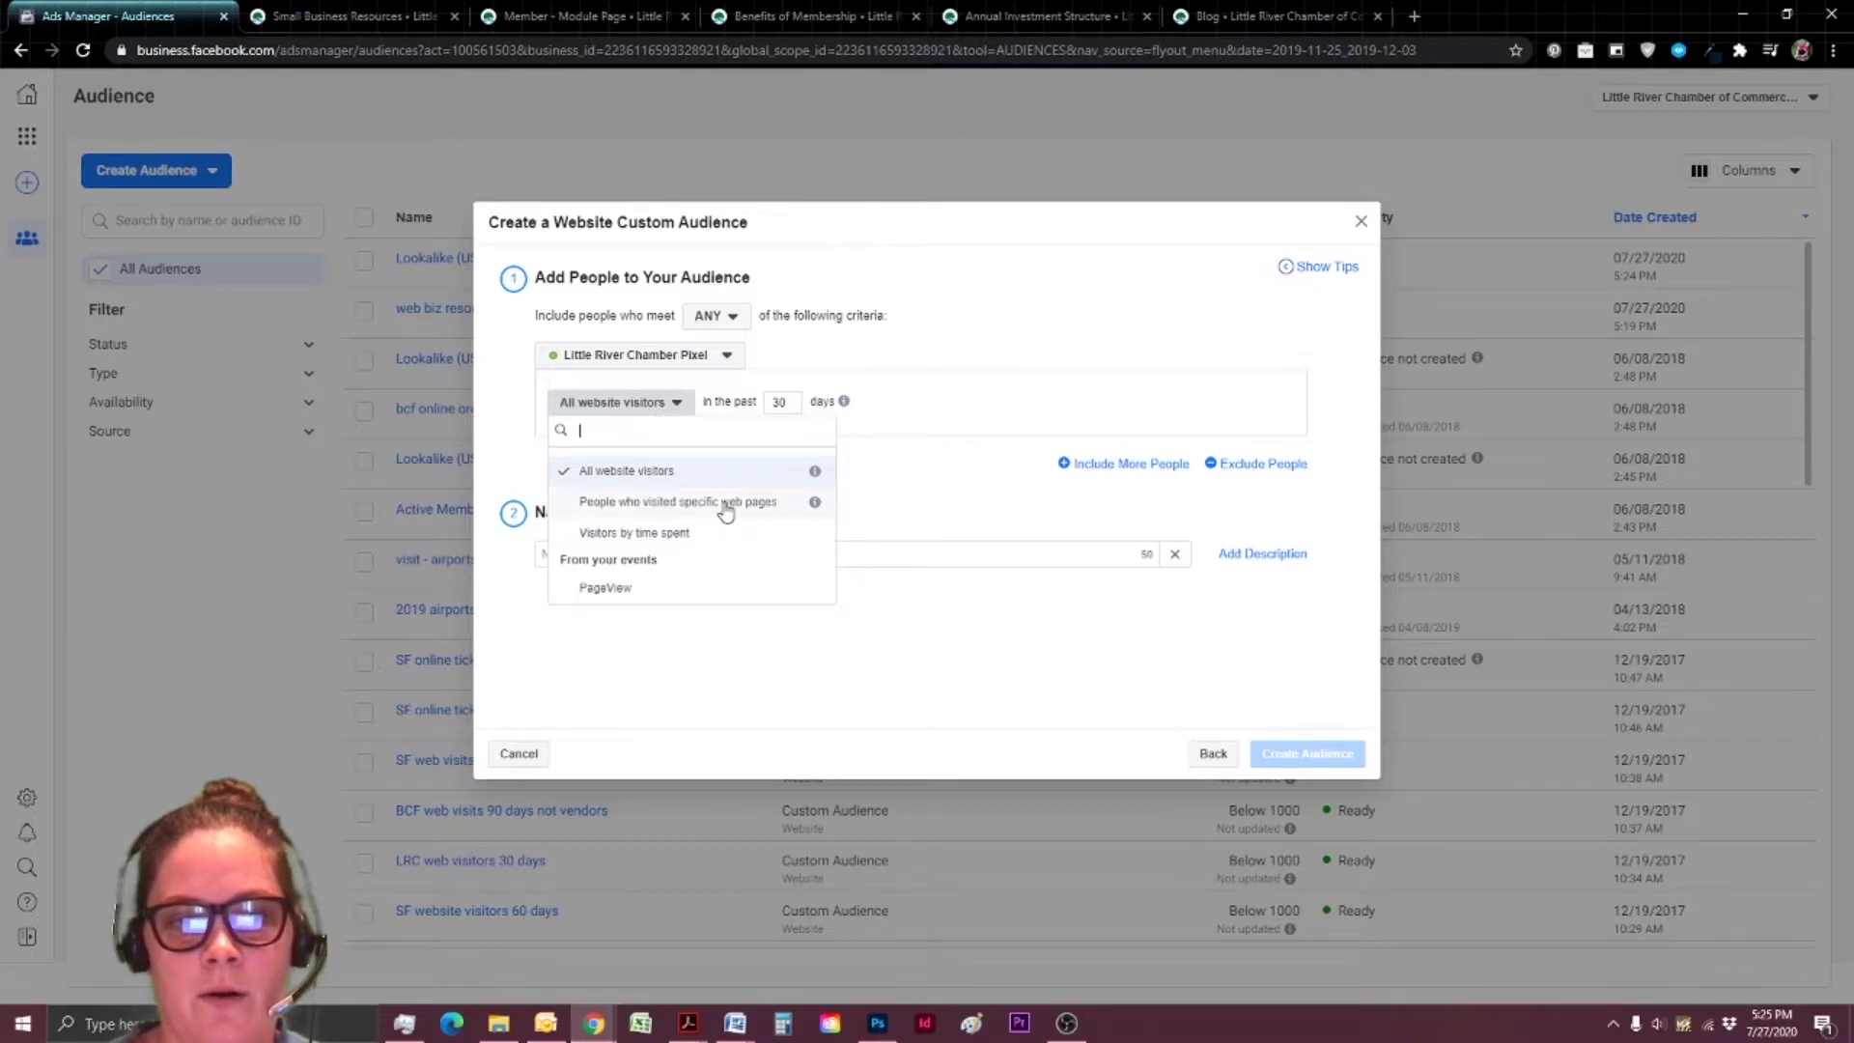
{"action": "left_click", "coordinate": [723, 502]}
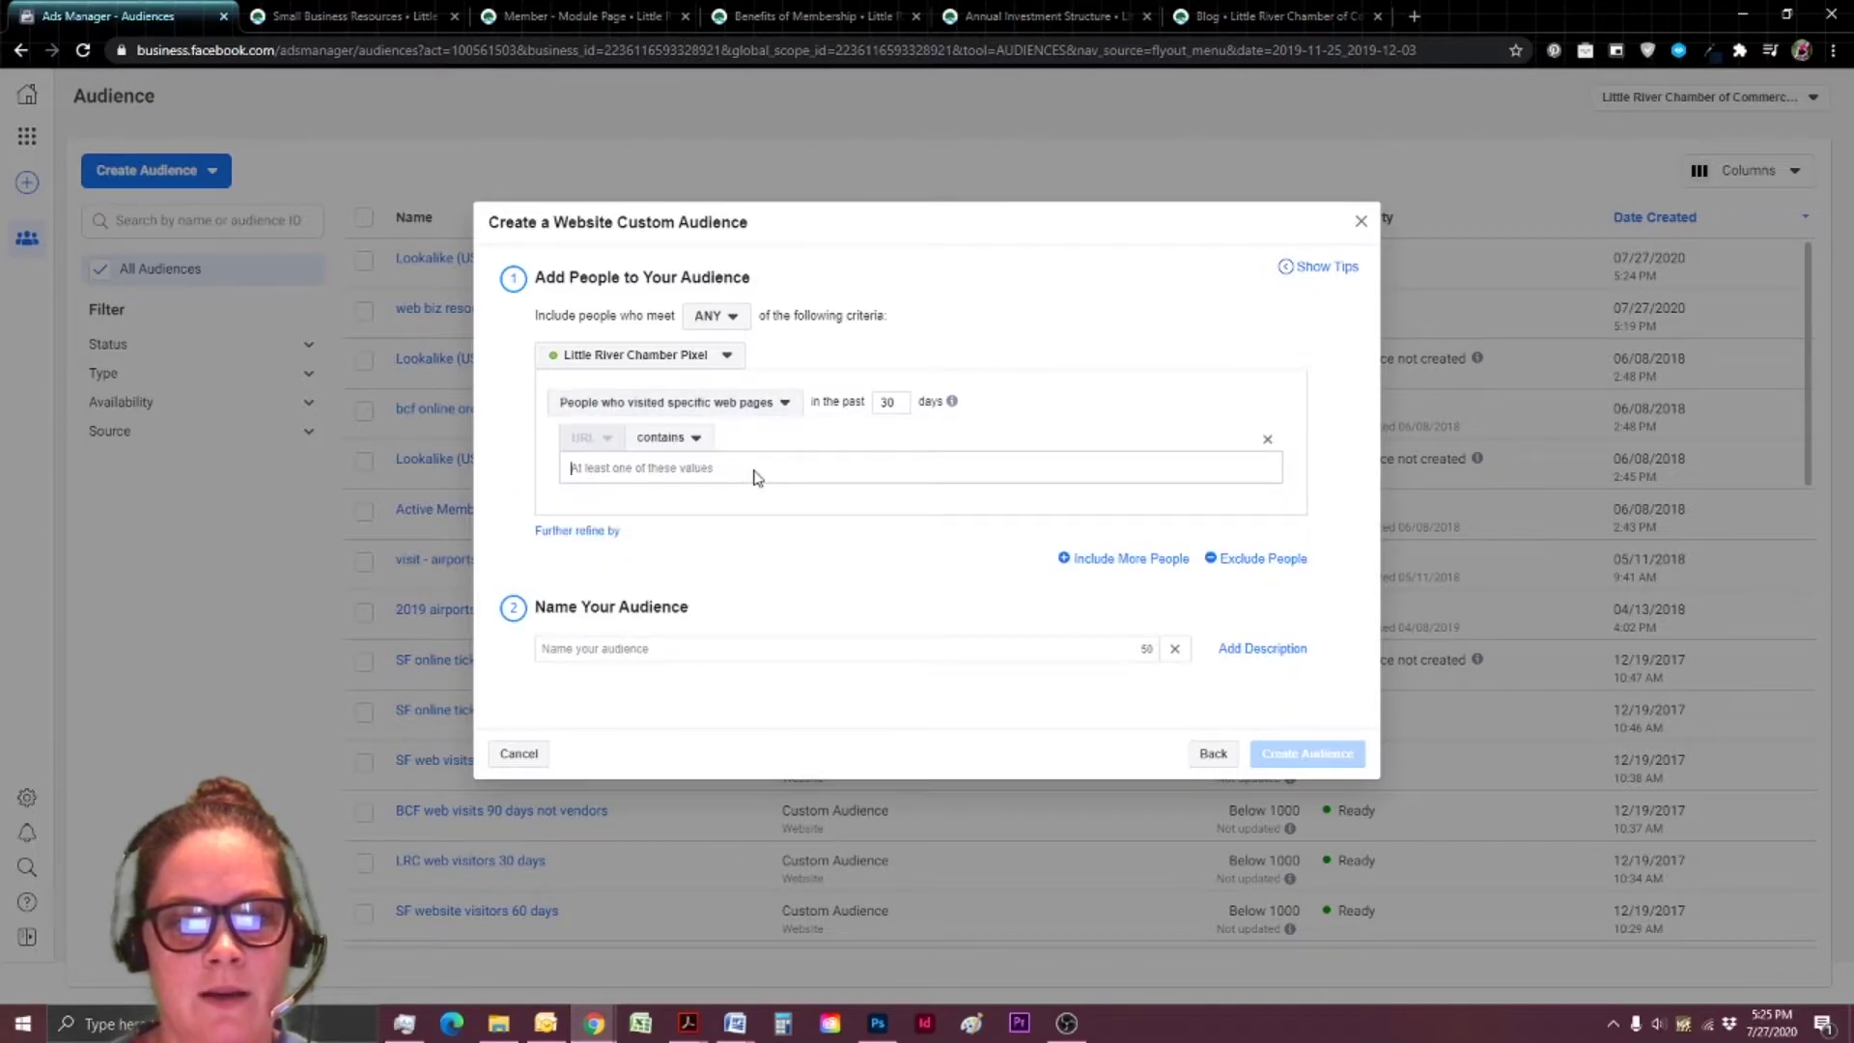
{"action": "key", "text": "ctrl+v"}
Add the Annual Investment Structure page URL as a second 'contains' value.
{"action": "left_click", "coordinate": [1038, 15]}
{"action": "left_click", "coordinate": [666, 49]}
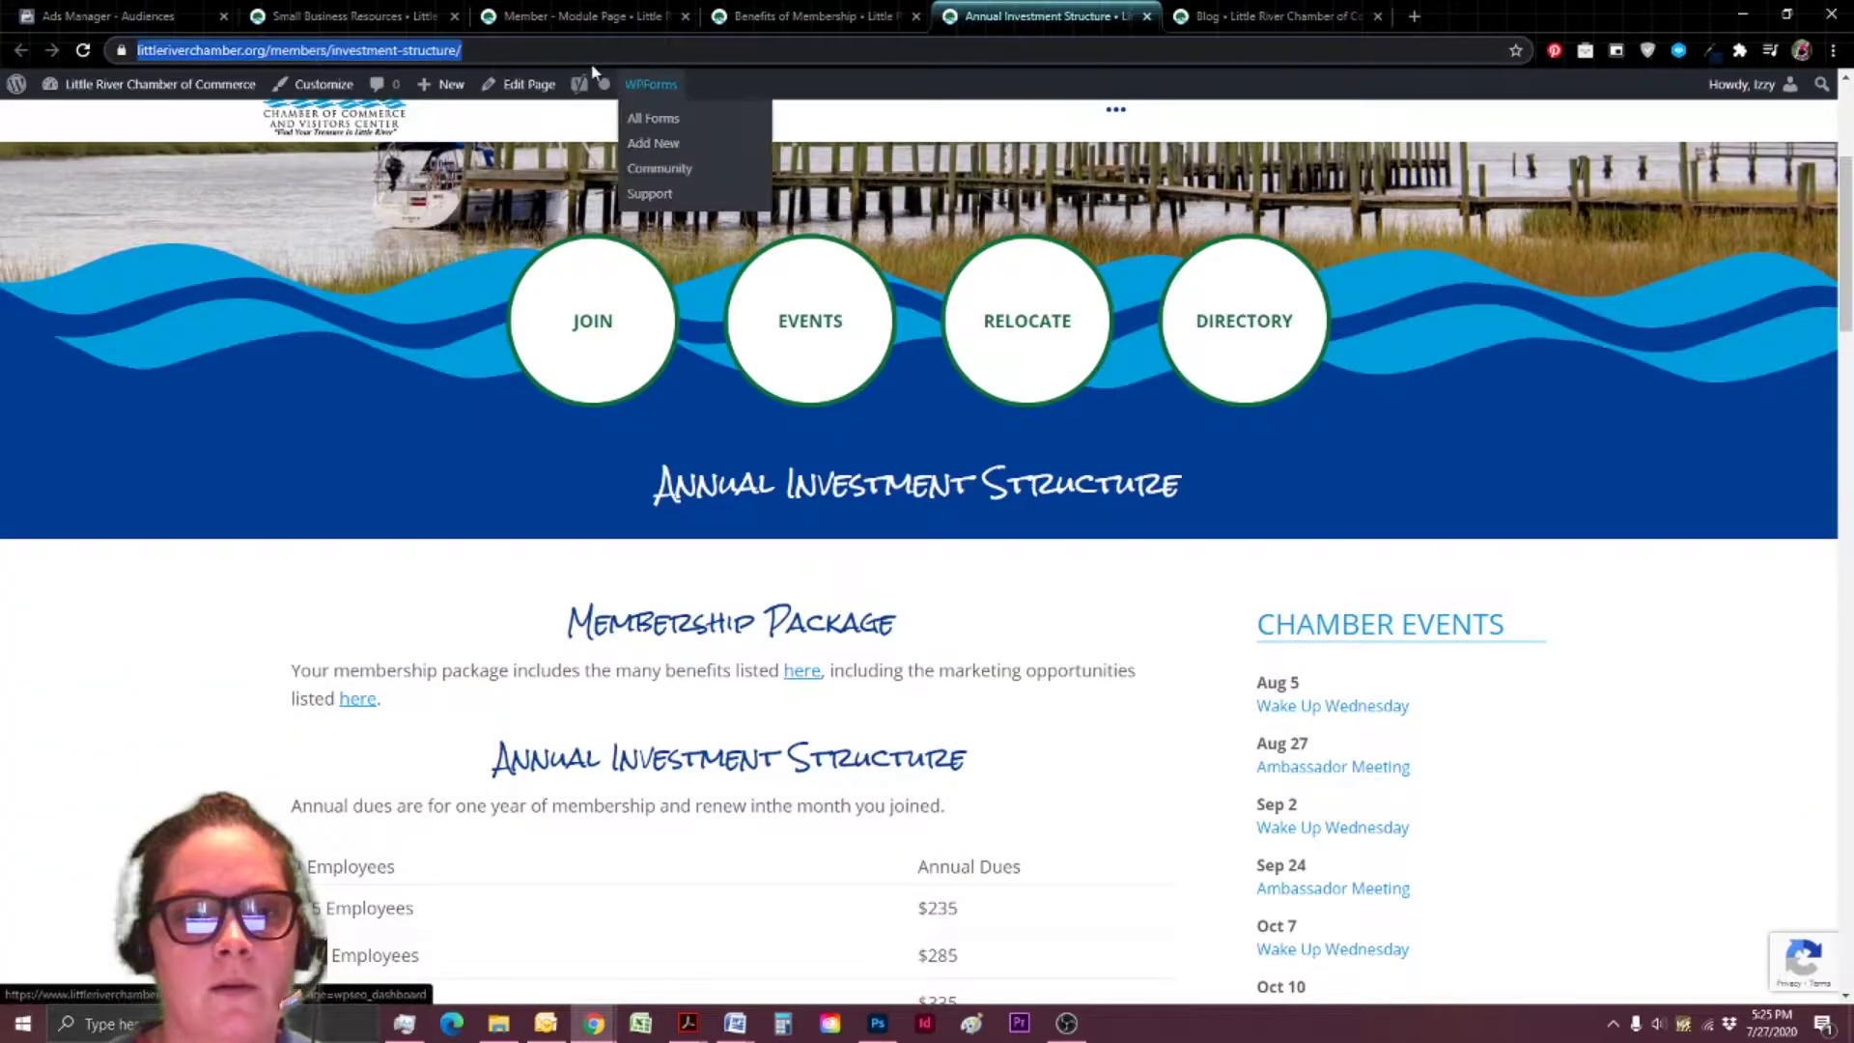
{"action": "left_click", "coordinate": [342, 49]}
{"action": "left_click_drag", "start_coordinate": [211, 49], "coordinate": [538, 50]}
{"action": "key", "text": "ctrl+c"}
{"action": "left_click", "coordinate": [116, 16]}
{"action": "key", "text": "ctrl+v"}
{"action": "left_click", "coordinate": [666, 437]}
{"action": "left_click", "coordinate": [1071, 414]}
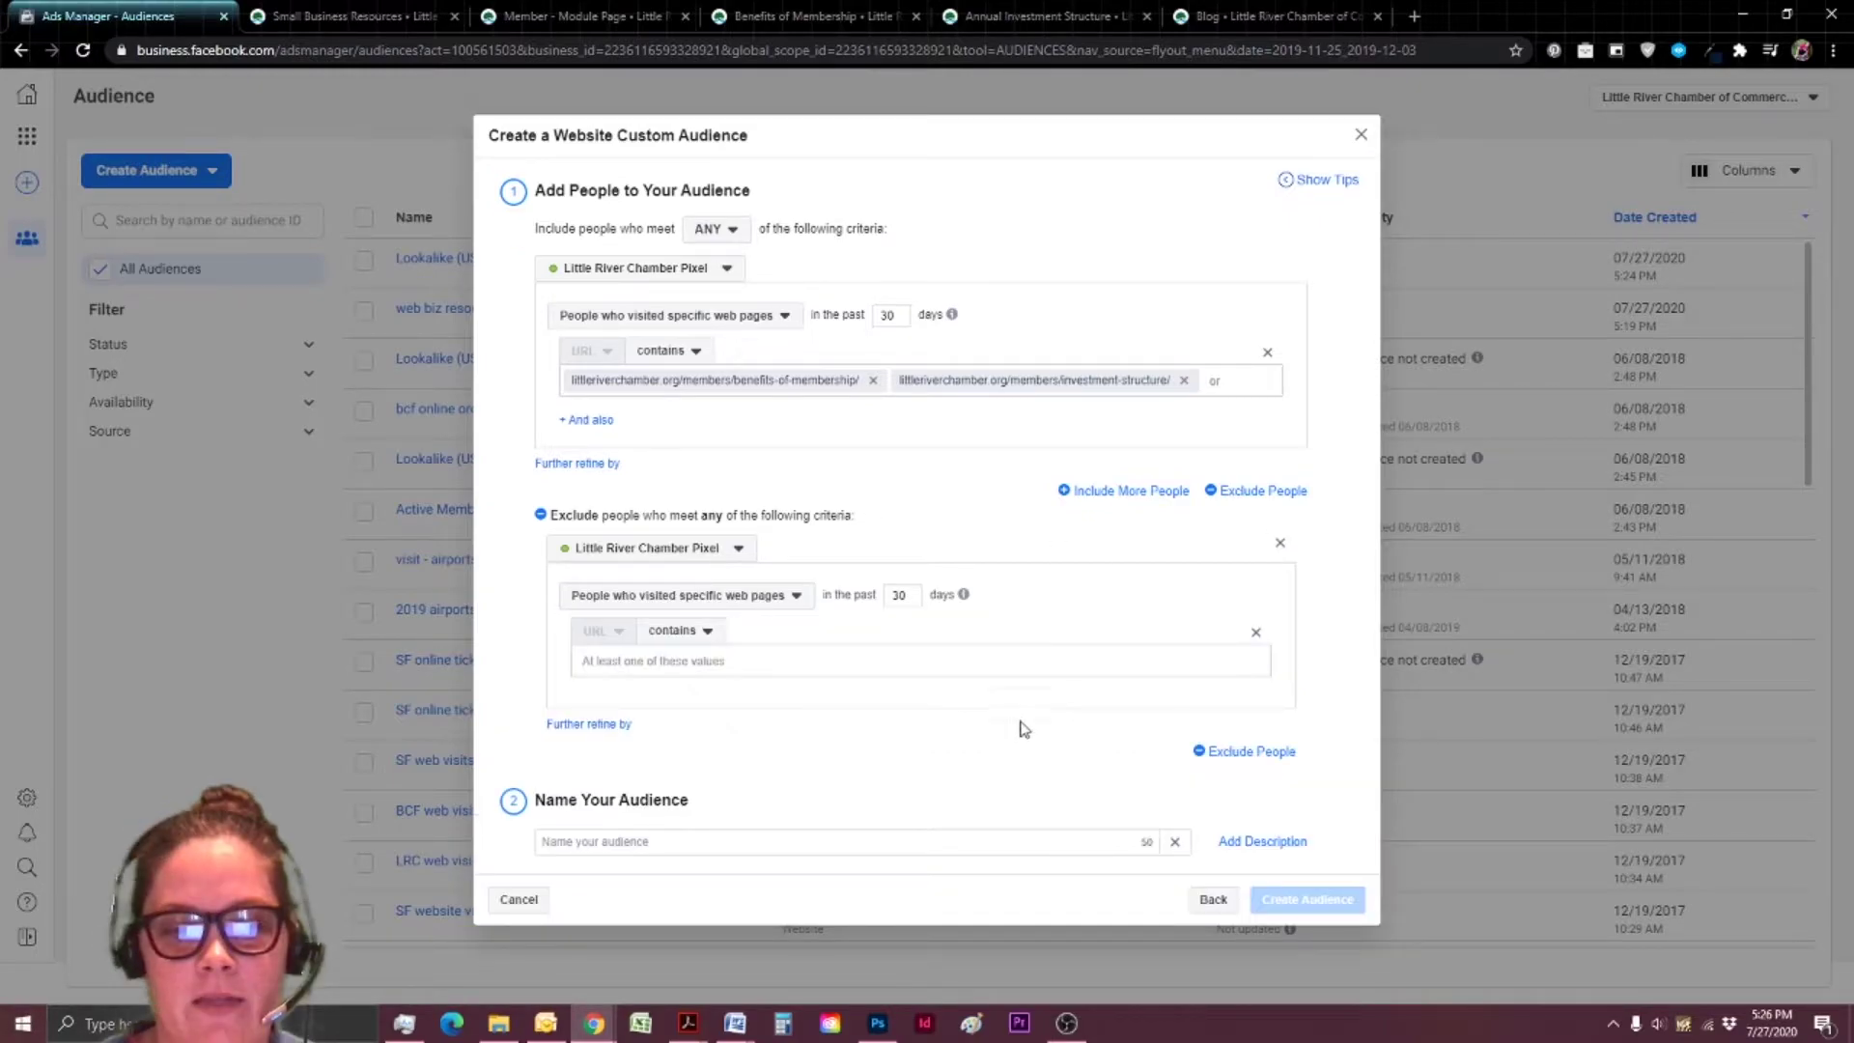
Exclude visitors of the newmemberapp page and name the audience 'Looked at benefits, didn't join - 30 days'.
{"action": "left_click", "coordinate": [580, 15]}
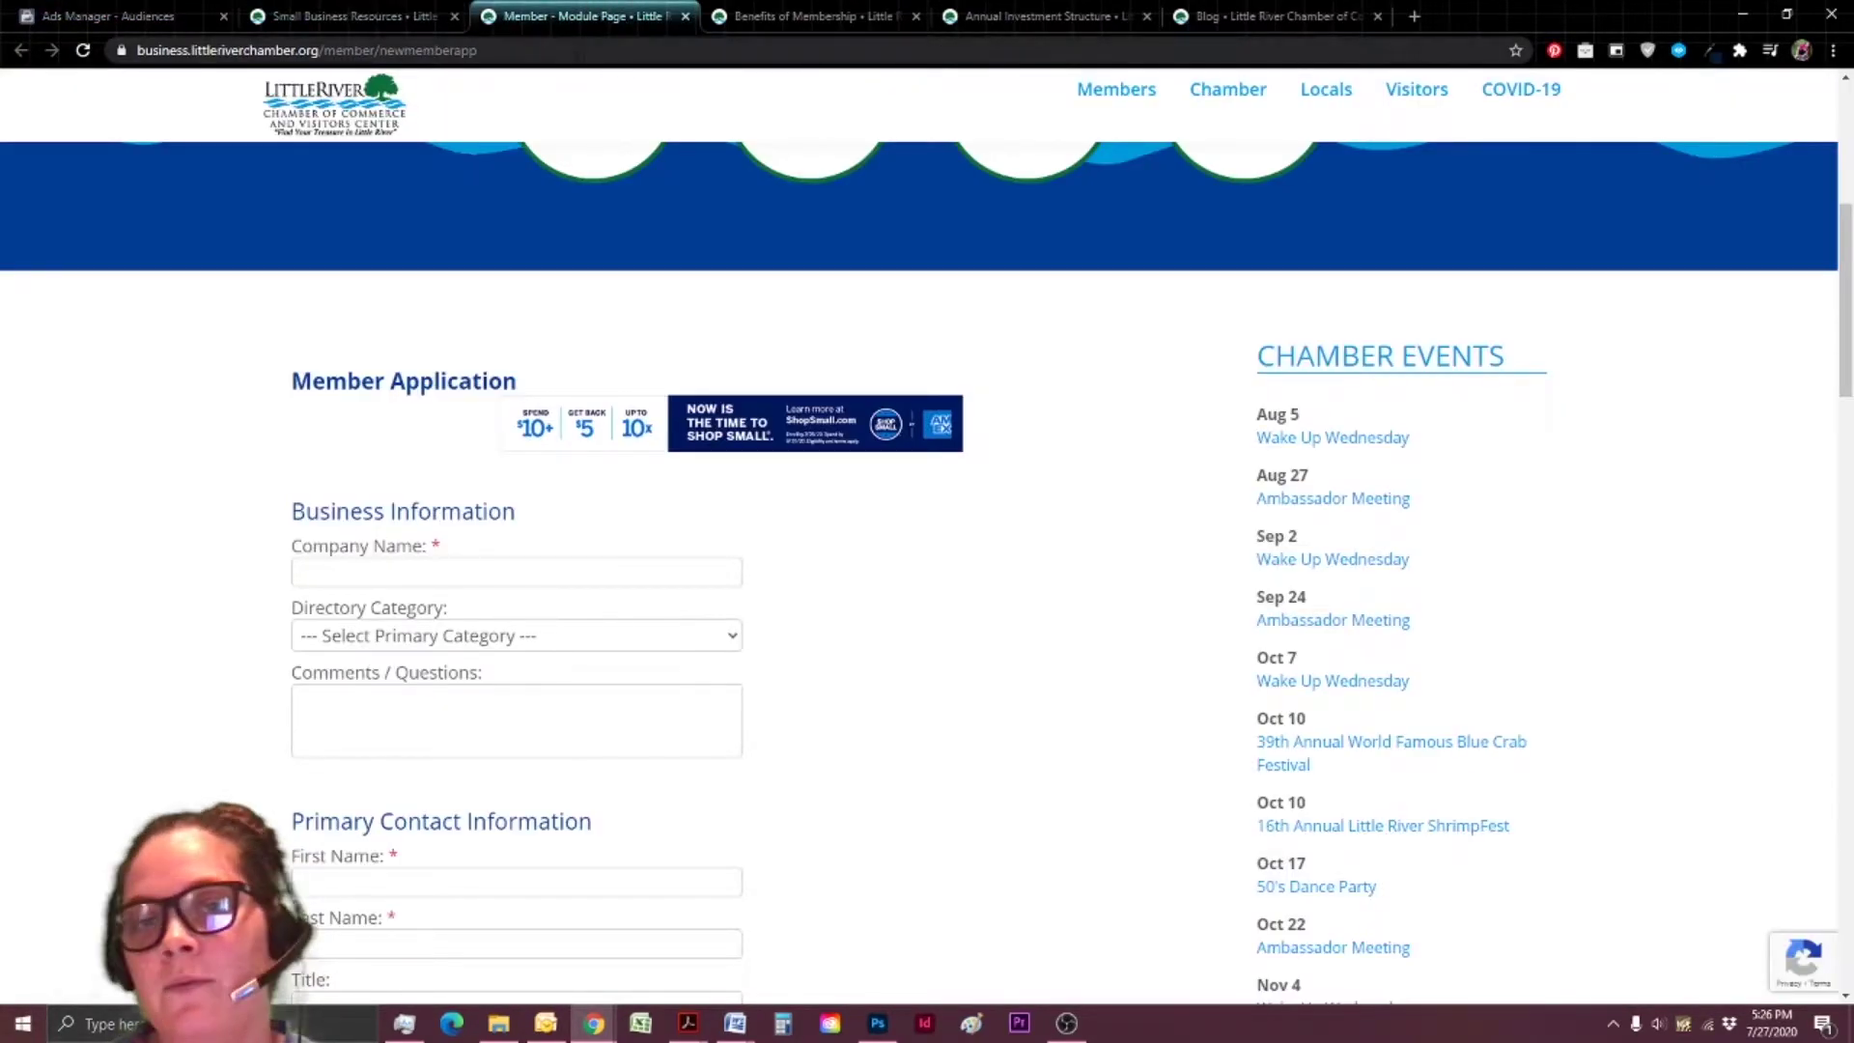
{"action": "key", "text": "ctrl+l"}
{"action": "key", "text": "ctrl+c"}
{"action": "key", "text": "ctrl+1"}
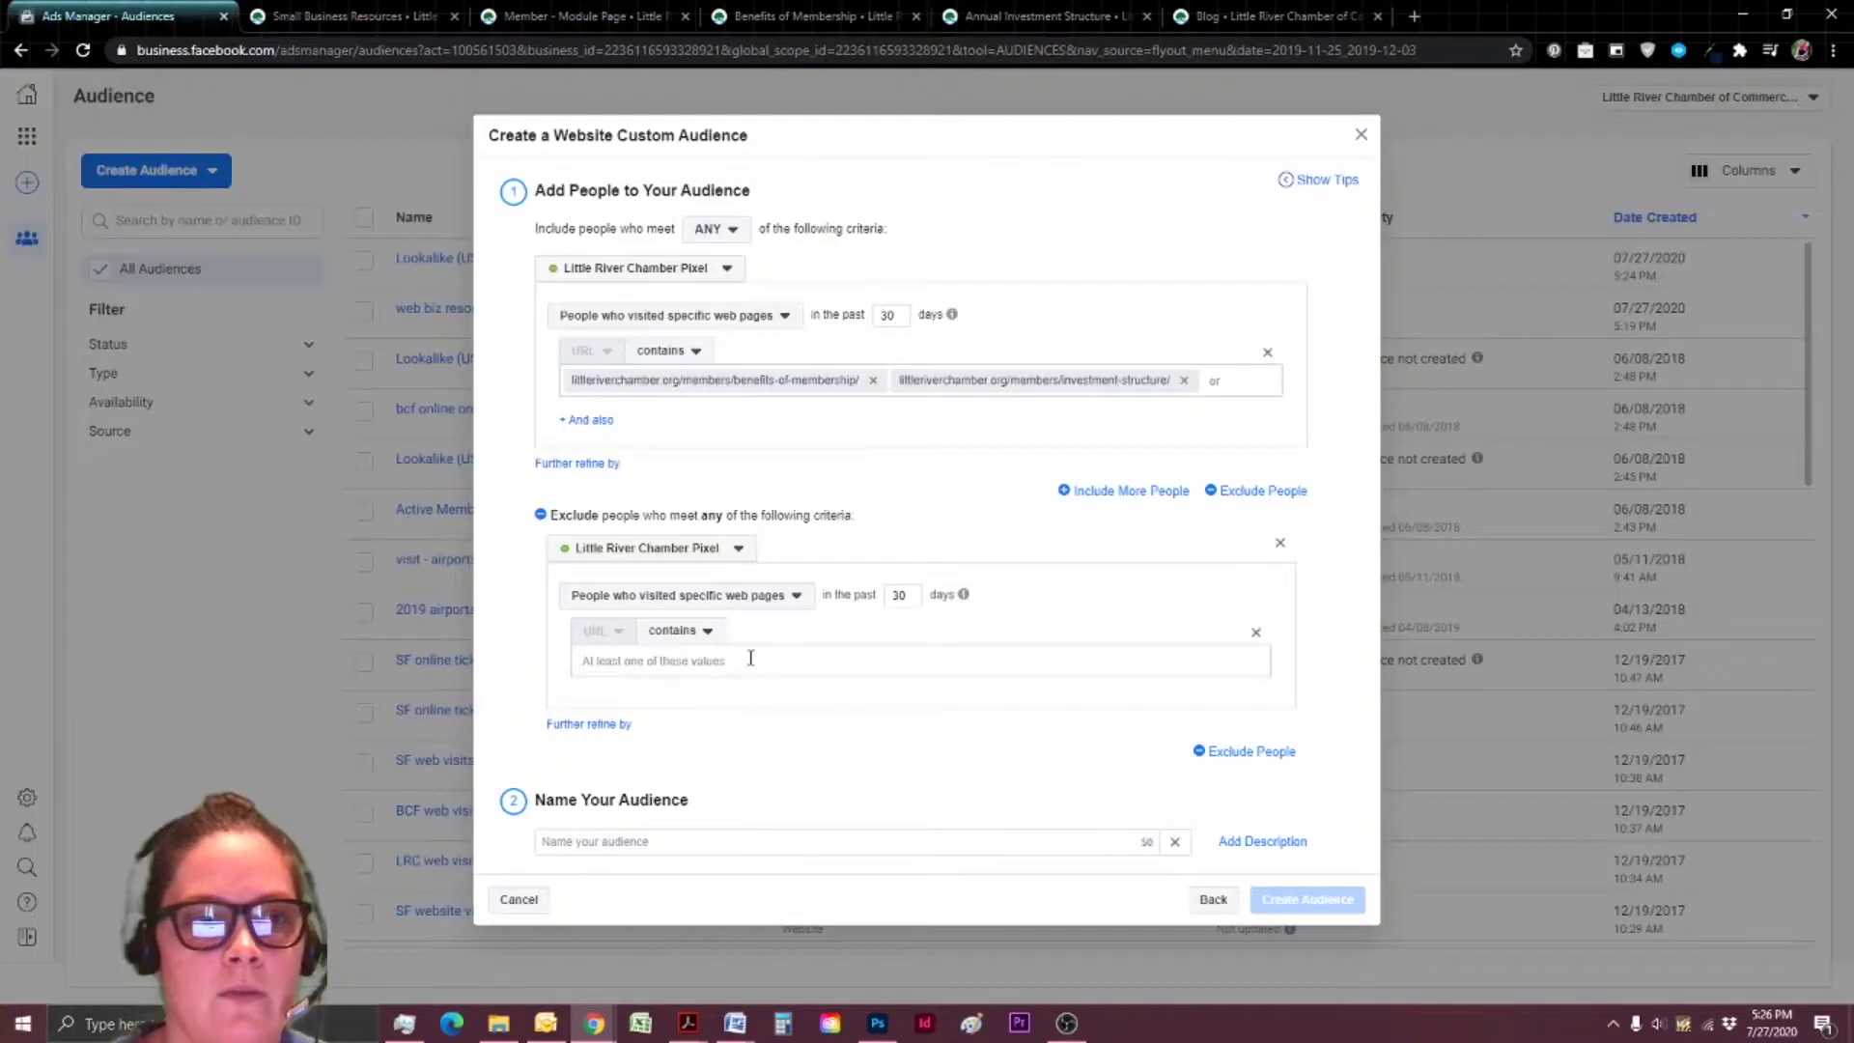
{"action": "key", "text": "ctrl+v"}
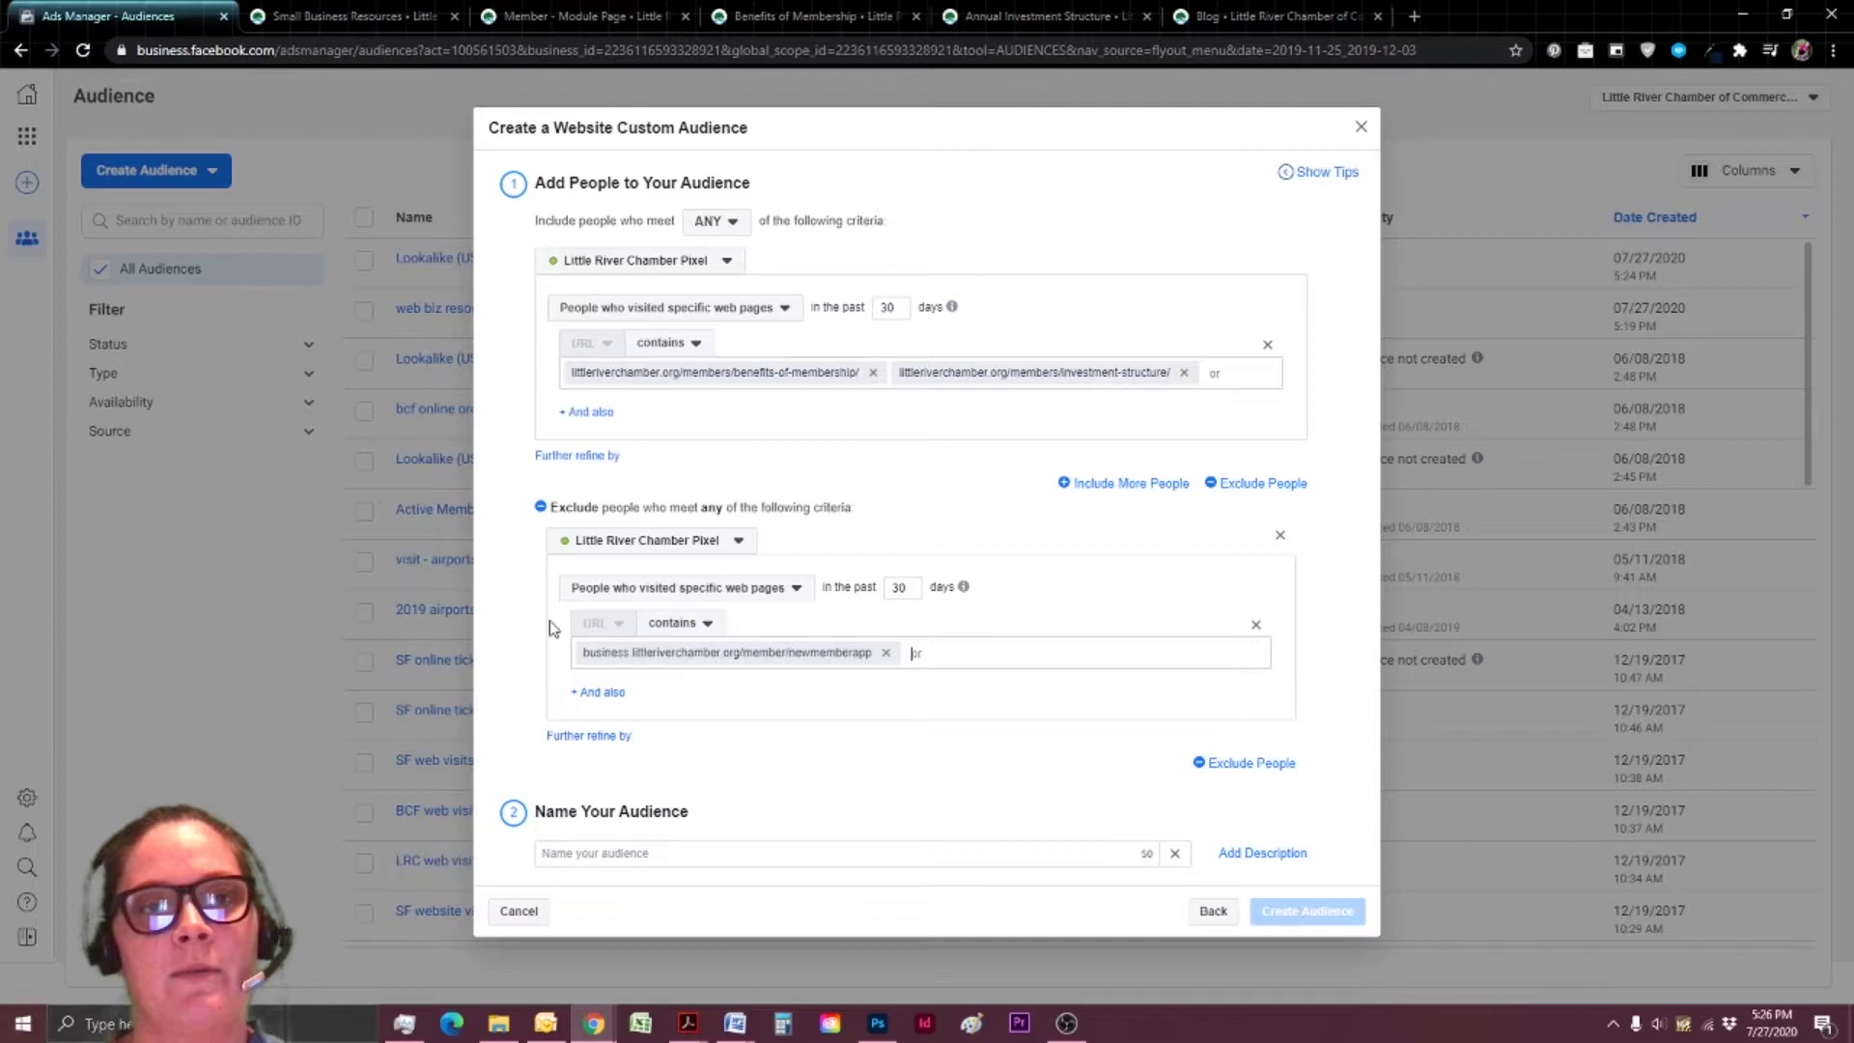
{"action": "type", "text": "Looked at benefits, didn't join - 30 days"}
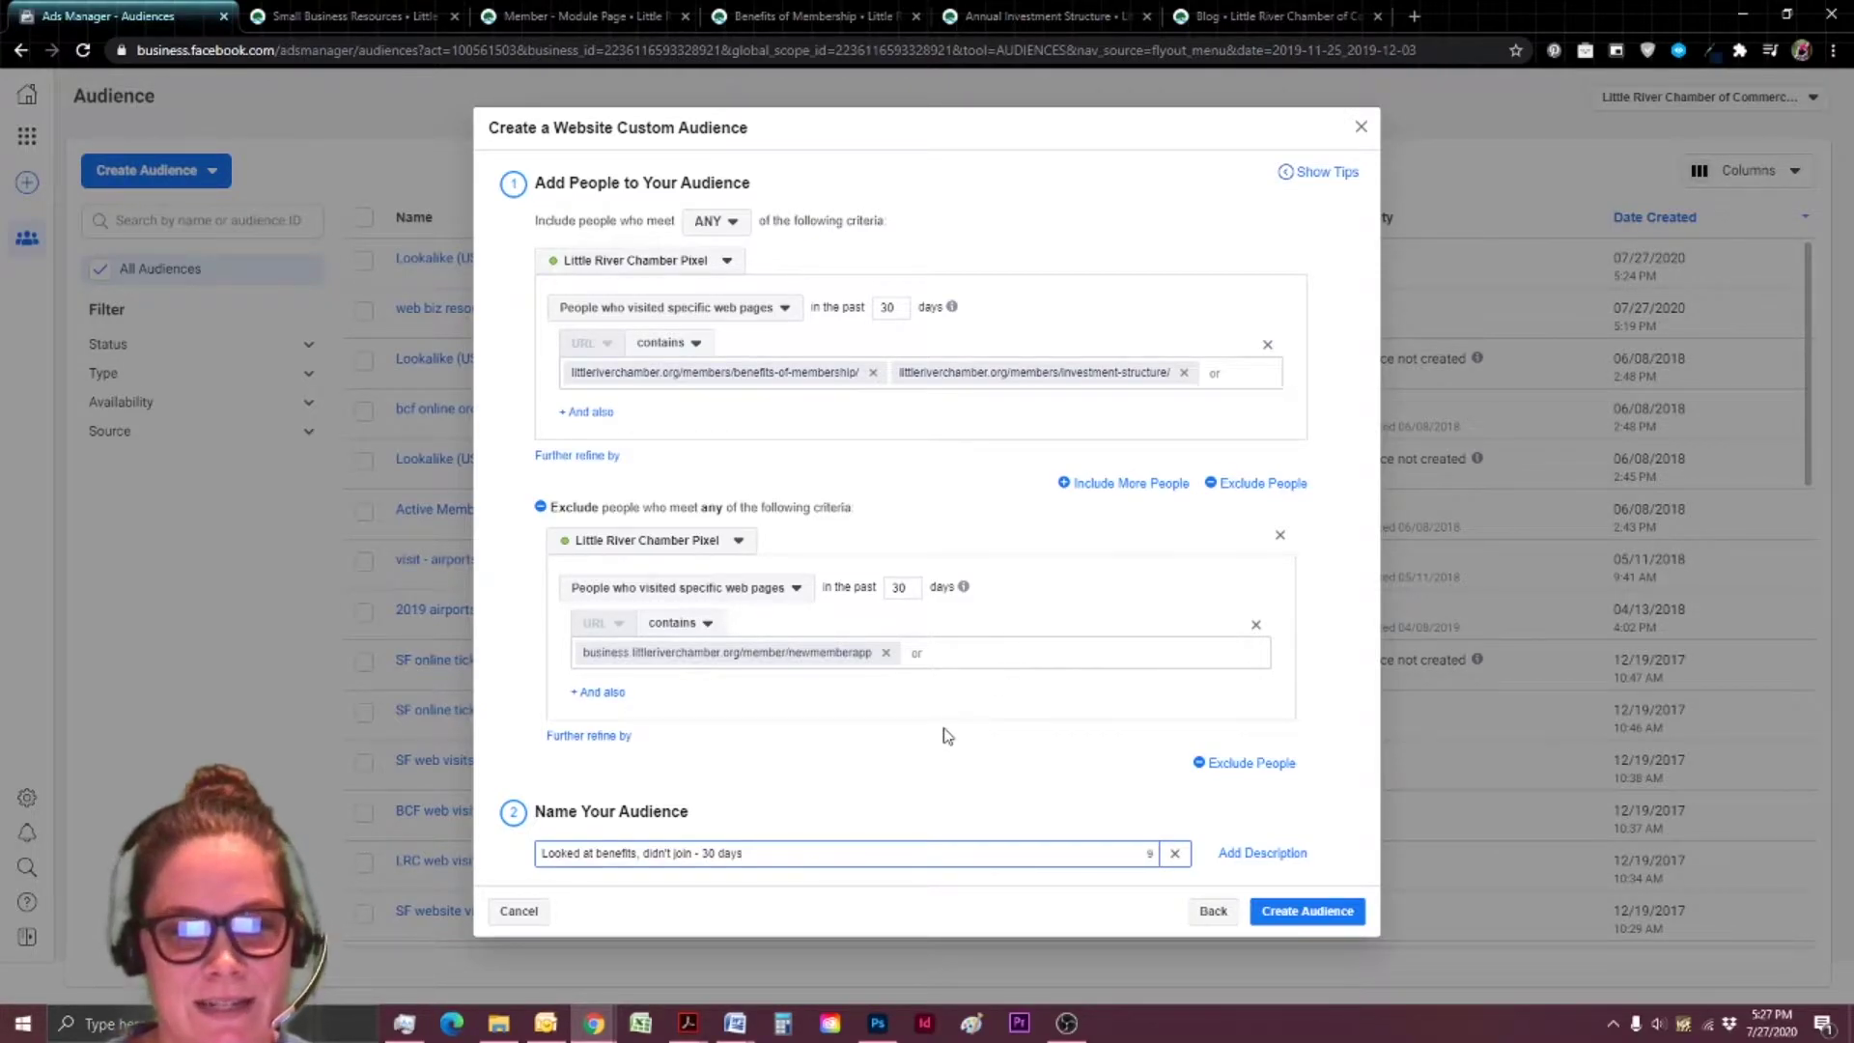
Create the website audience, then a 1% United States lookalike of it.
{"action": "left_click", "coordinate": [968, 719]}
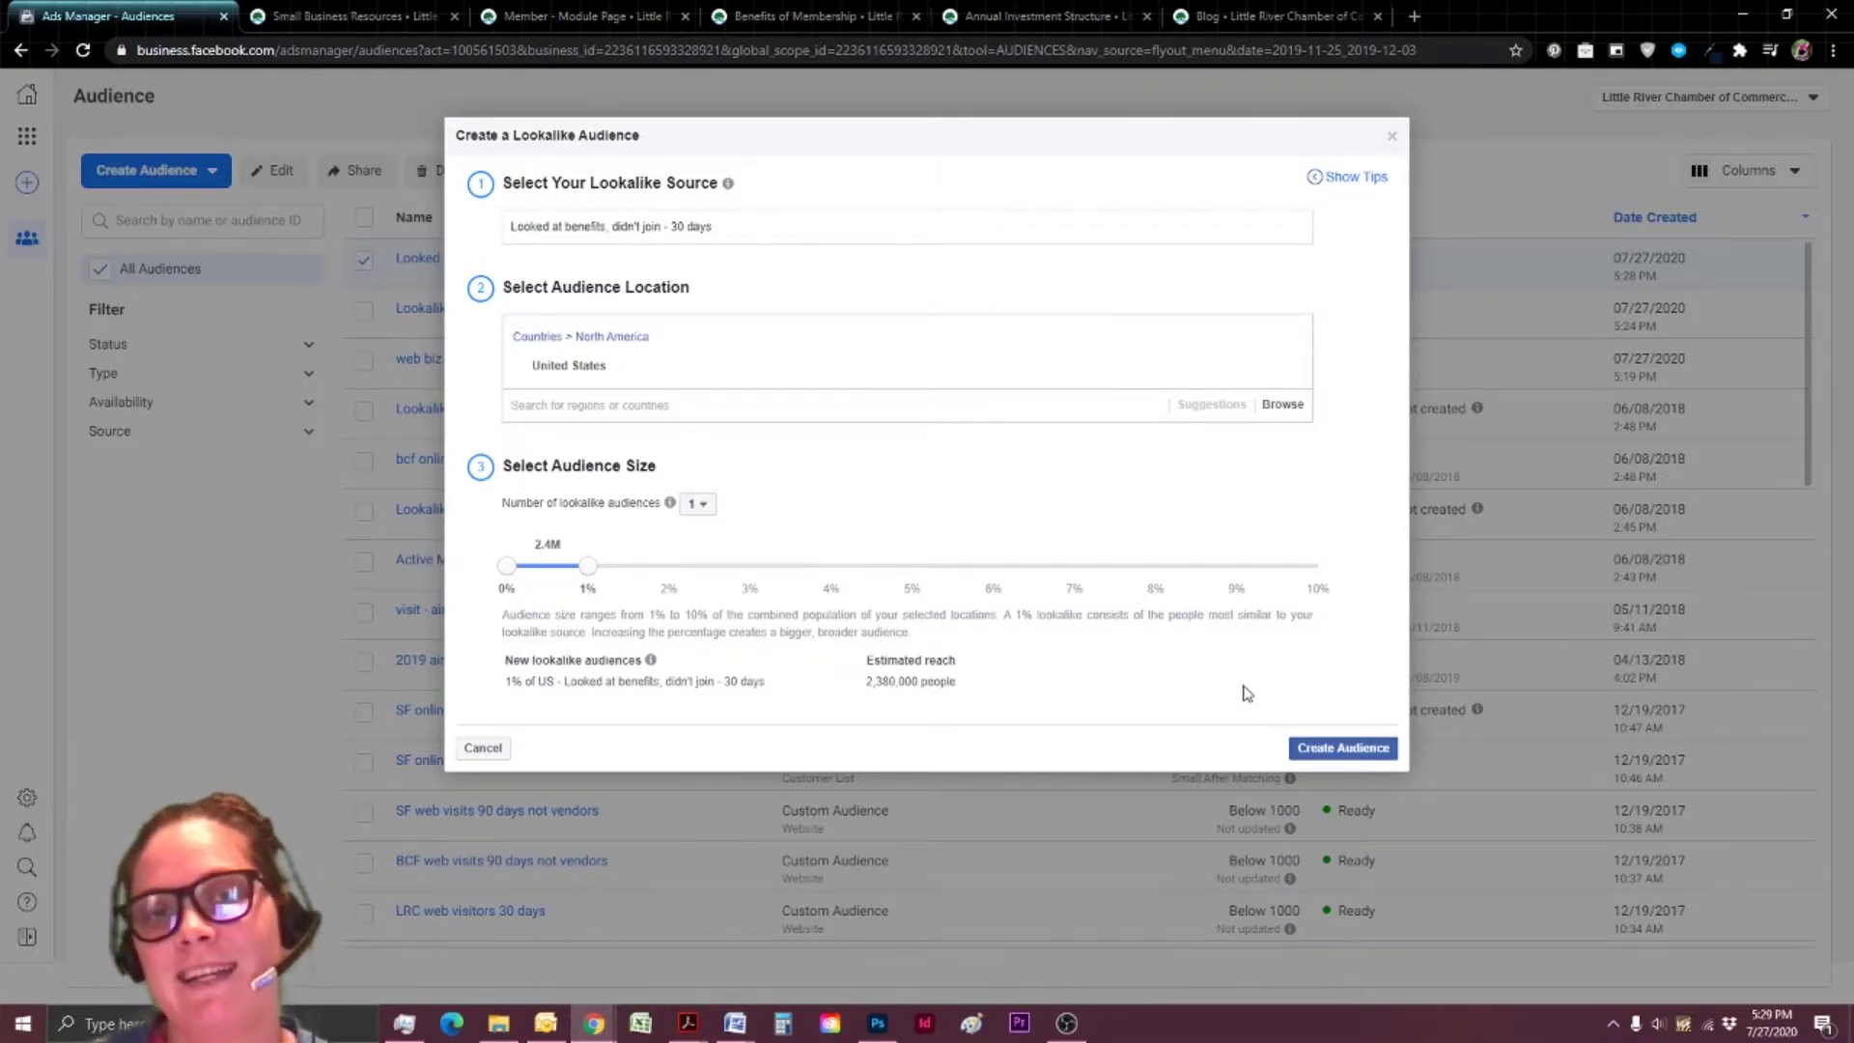
{"action": "left_click", "coordinate": [1345, 753]}
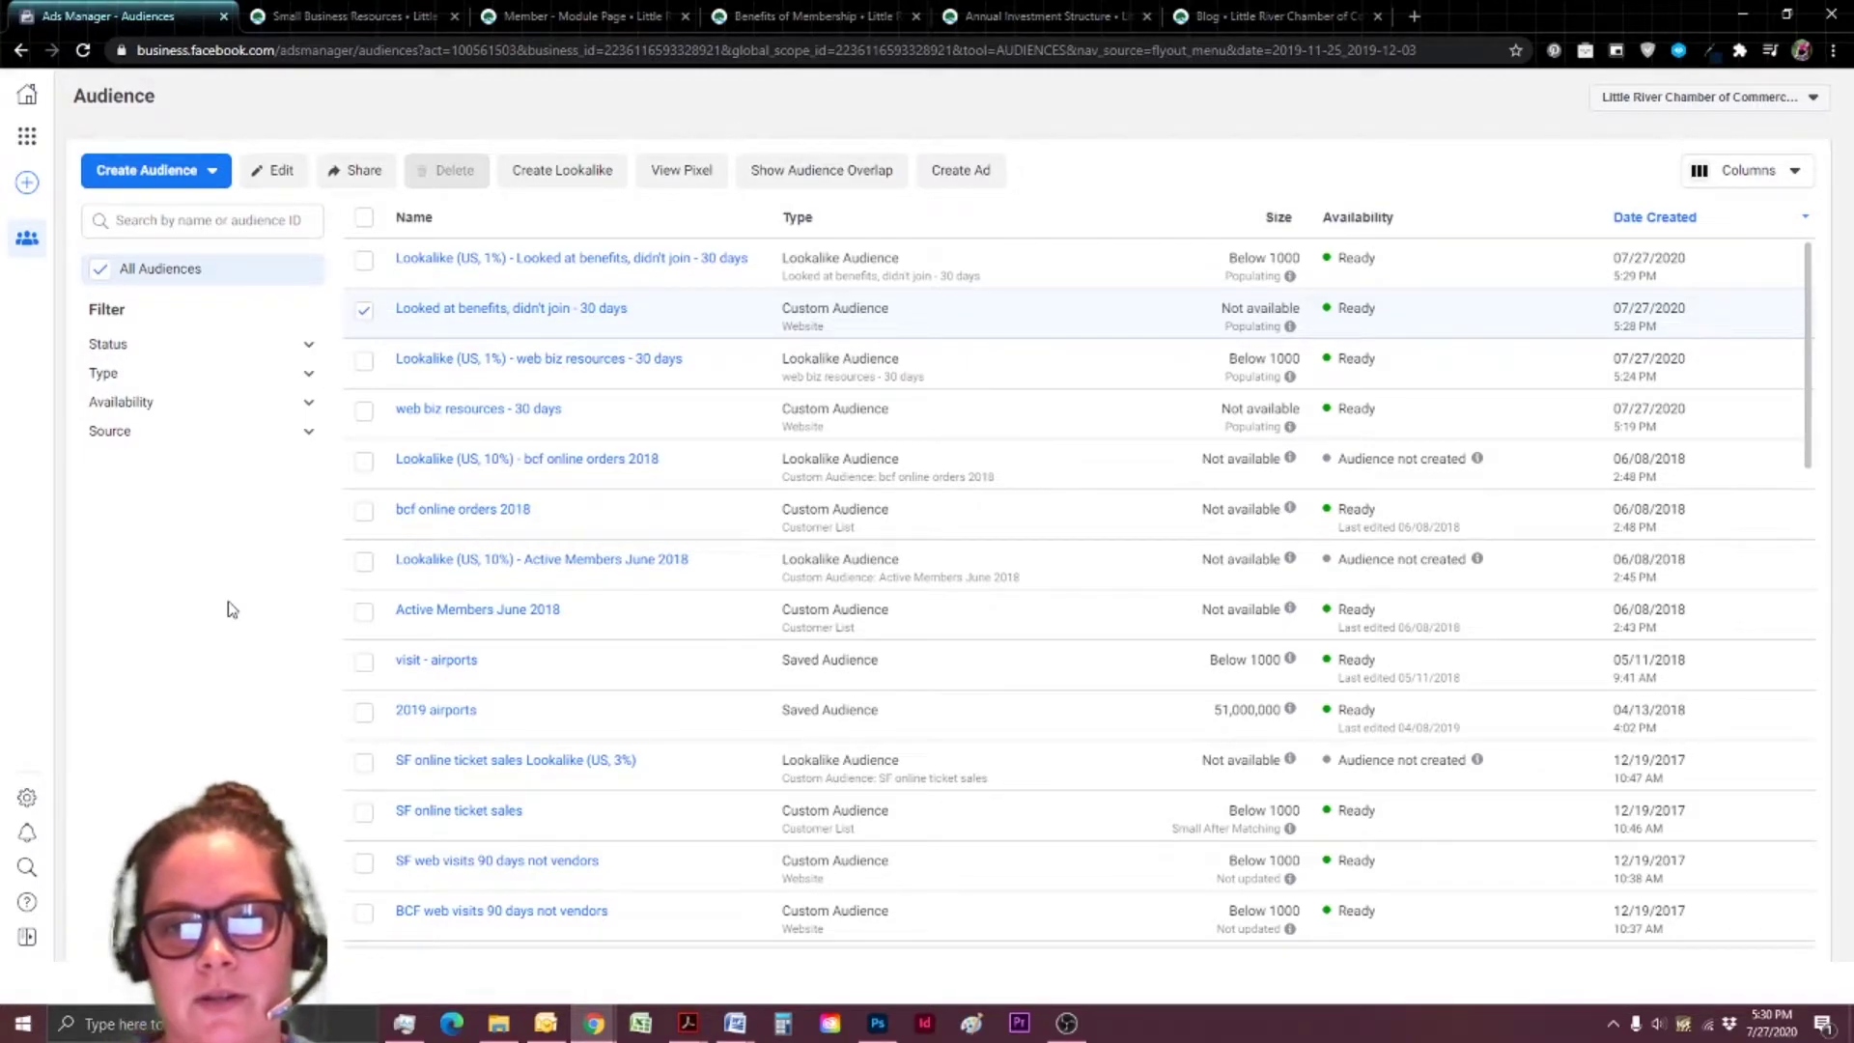
Start a new Lead generation campaign named 'testest'.
{"action": "left_click", "coordinate": [27, 138]}
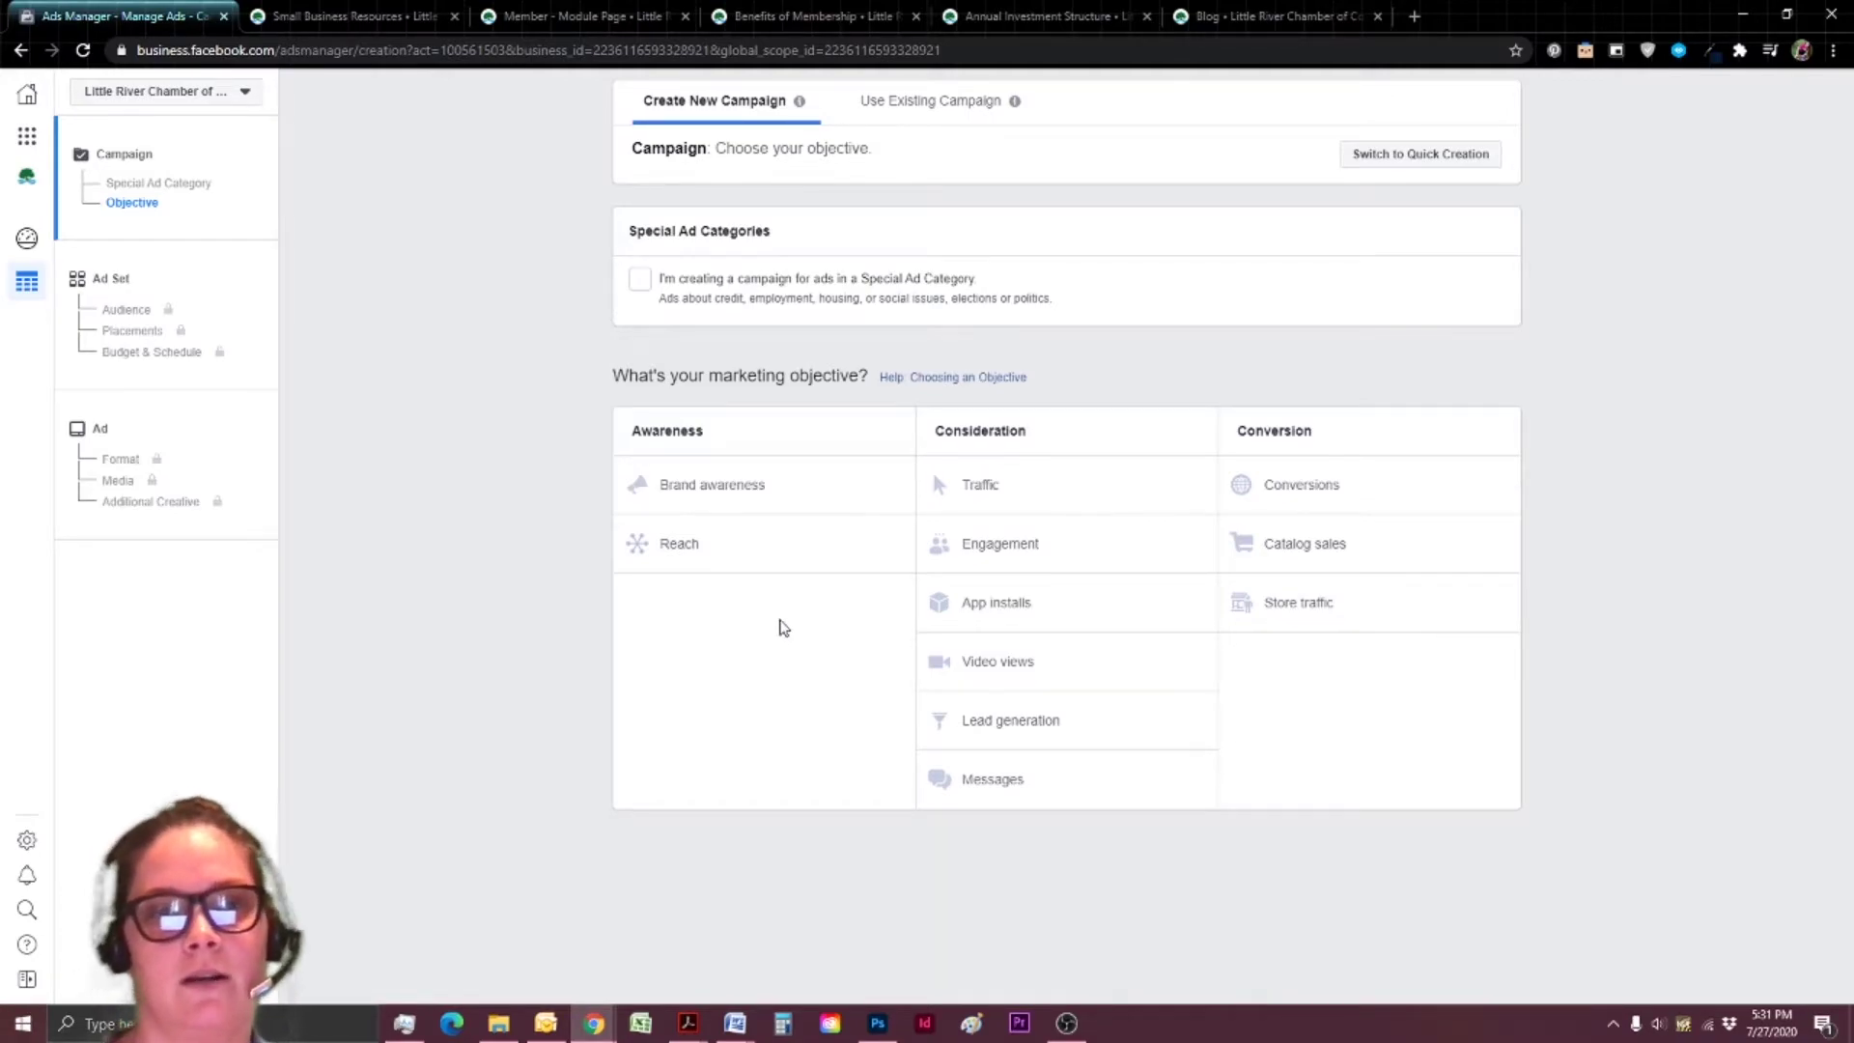
{"action": "left_click", "coordinate": [1091, 721]}
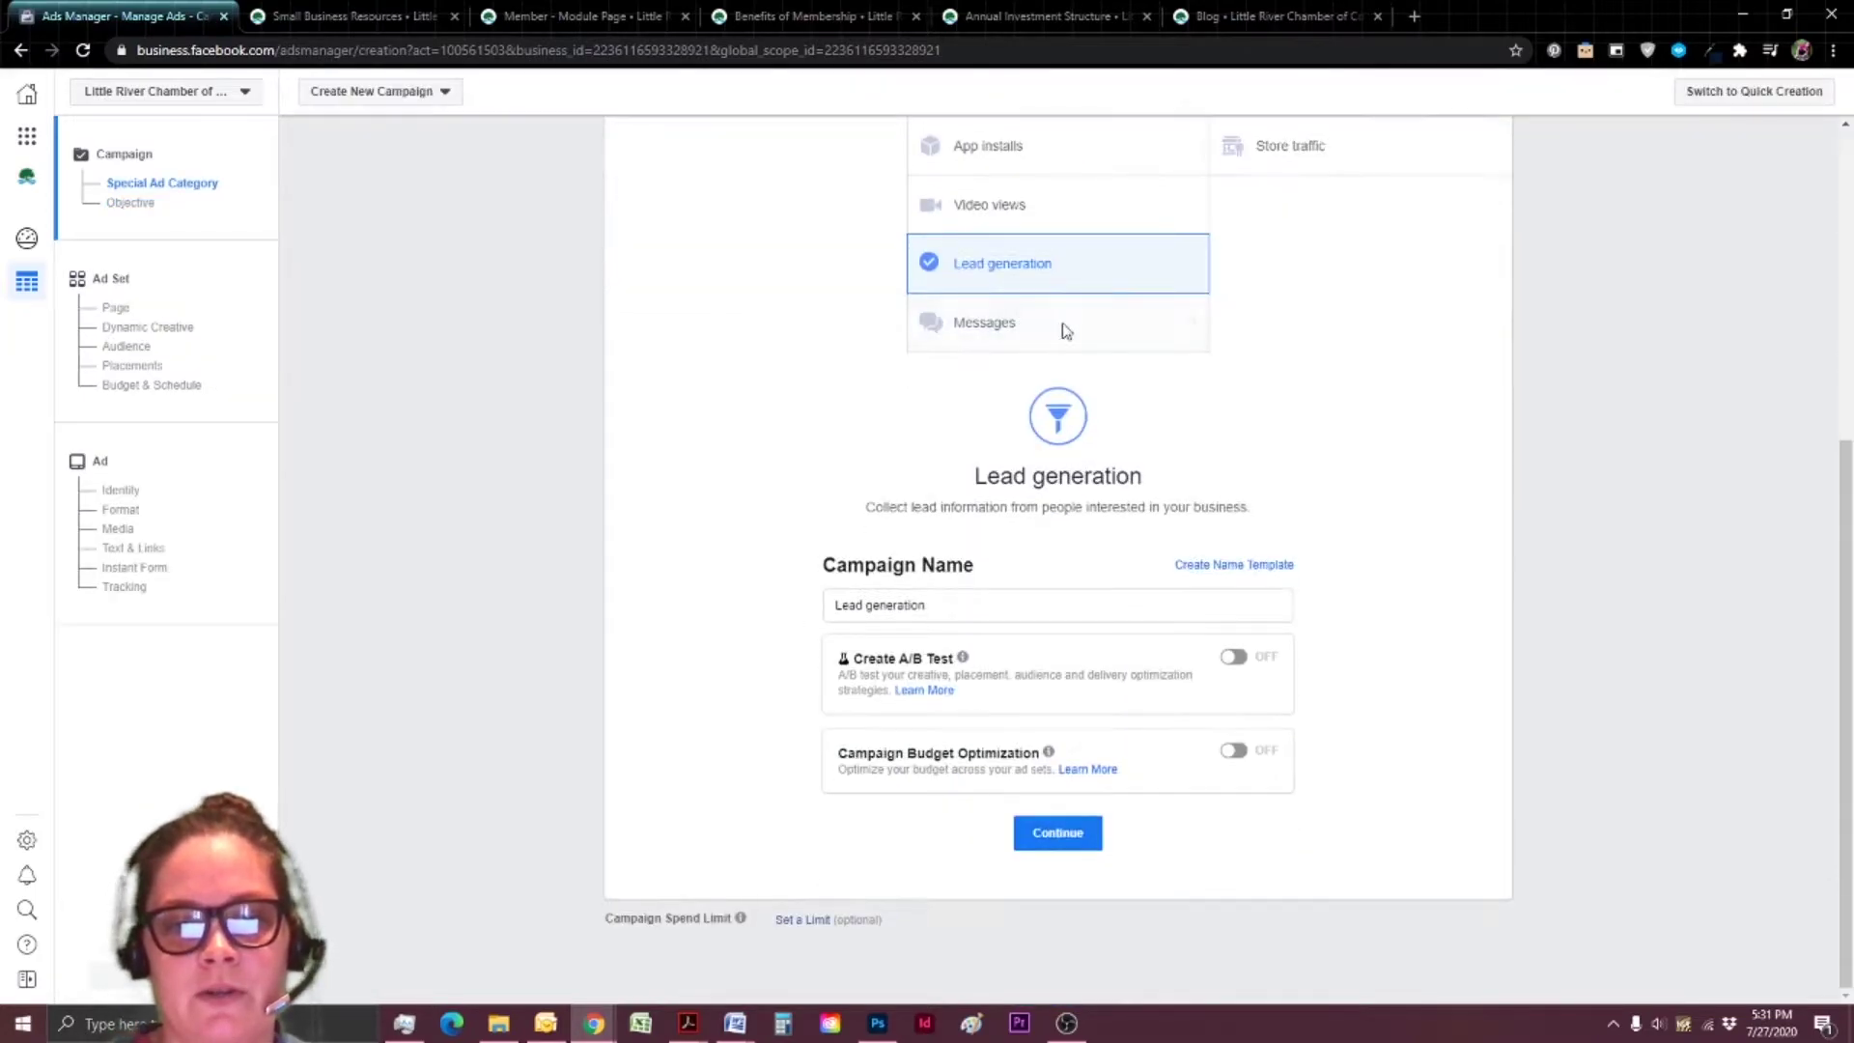
{"action": "triple_click", "coordinate": [988, 606]}
{"action": "type", "text": "testest"}
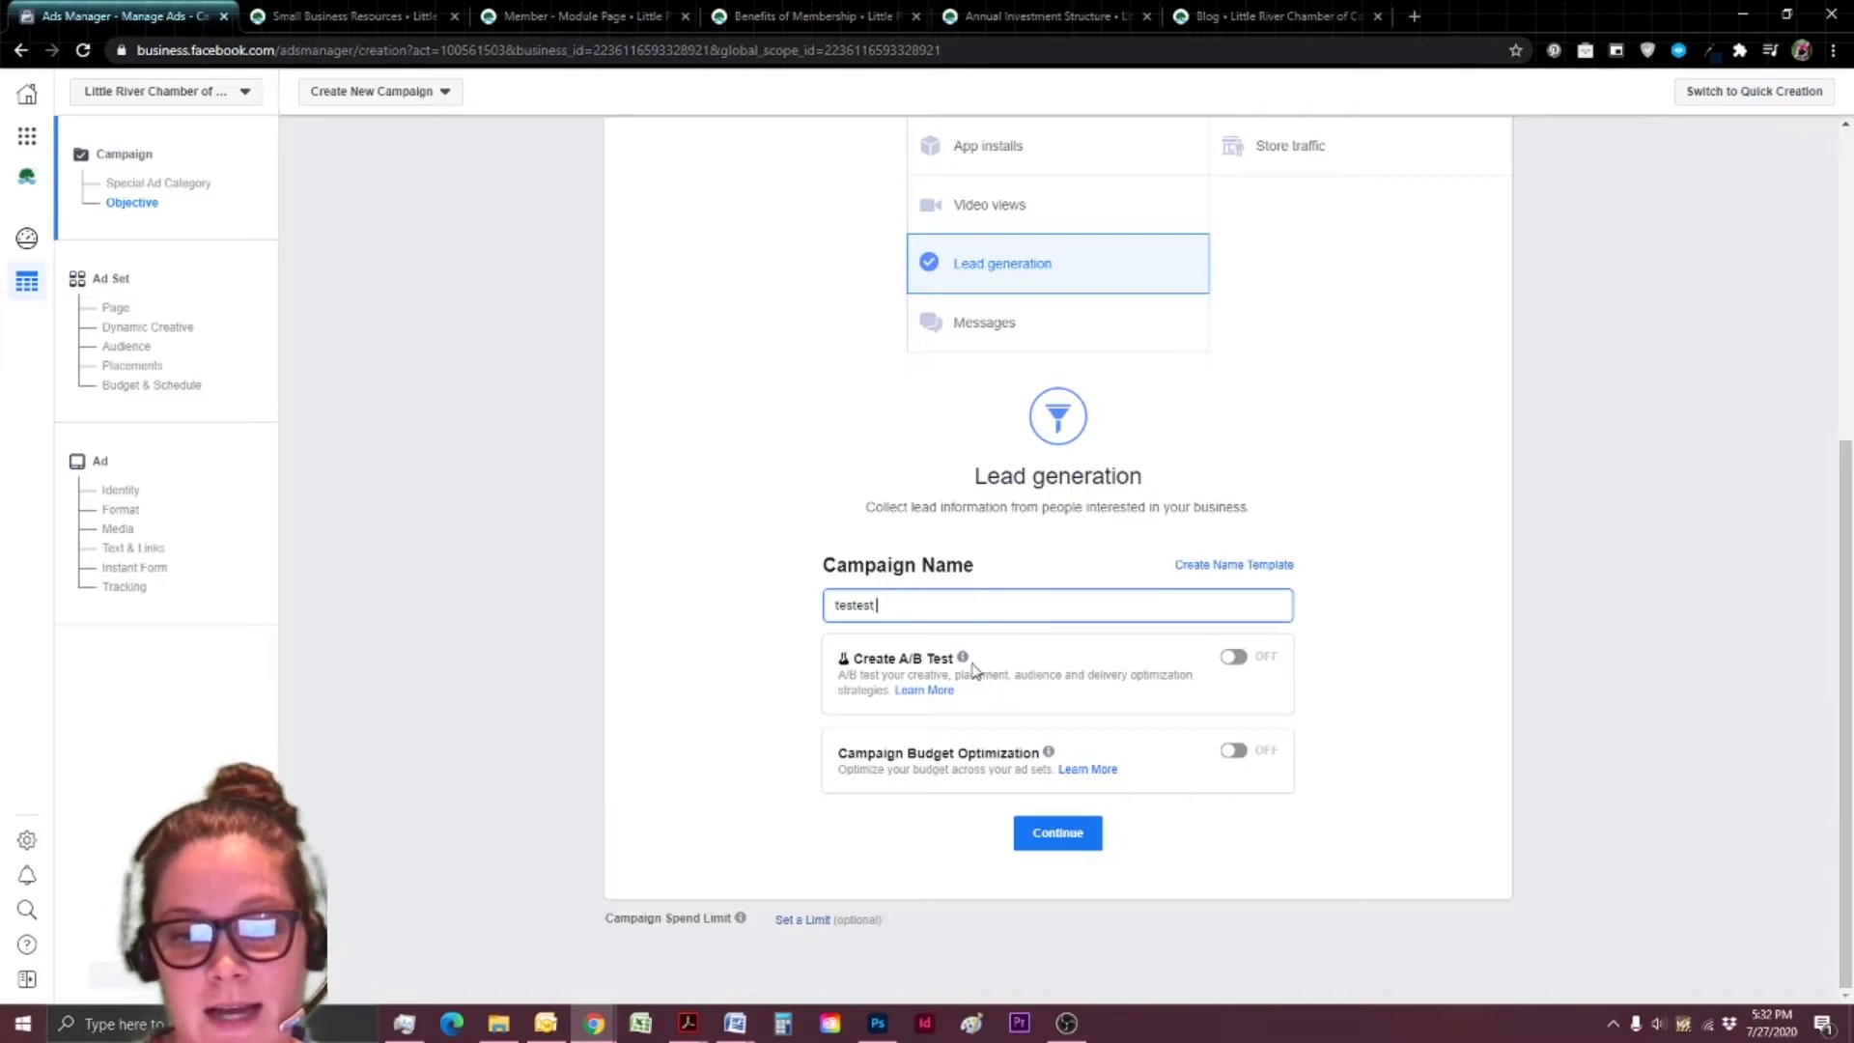
{"action": "mouse_move", "coordinate": [966, 660]}
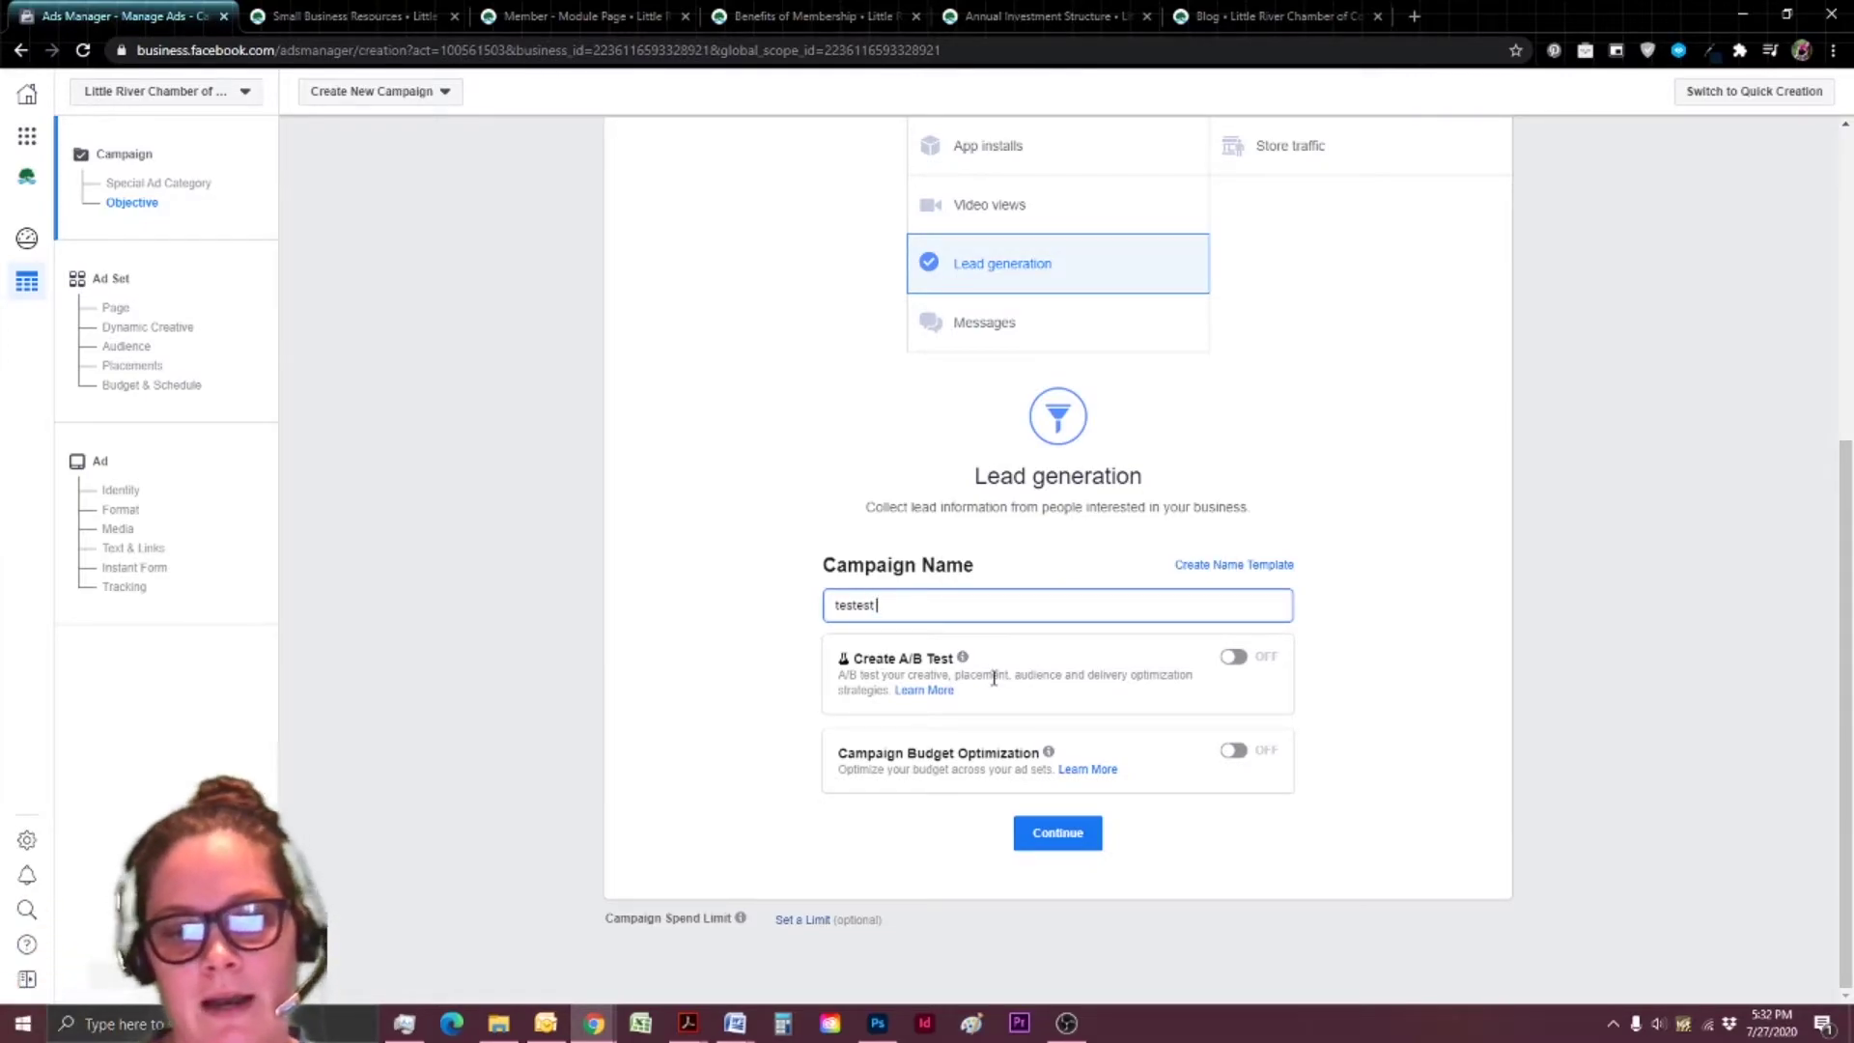
Continue to the ad set and rename it 'test - didn't join'.
{"action": "key", "text": "Return"}
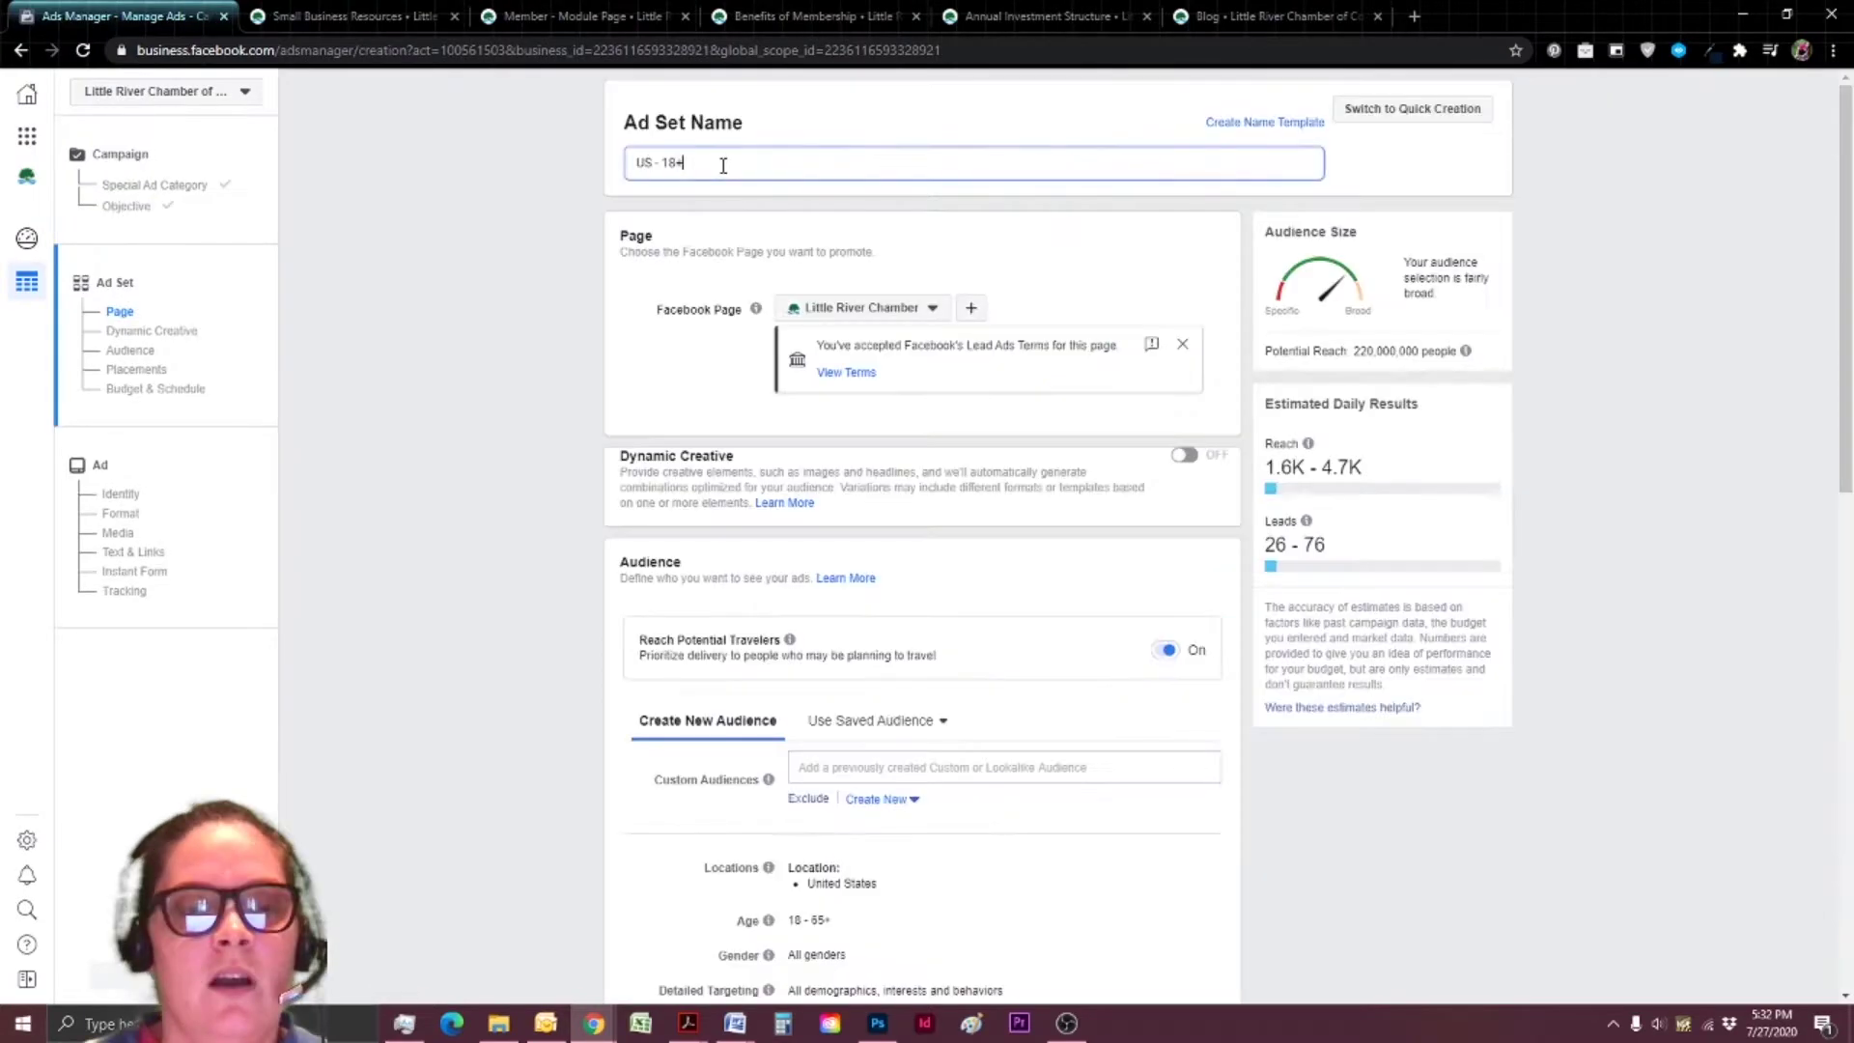
{"action": "triple_click", "coordinate": [719, 162]}
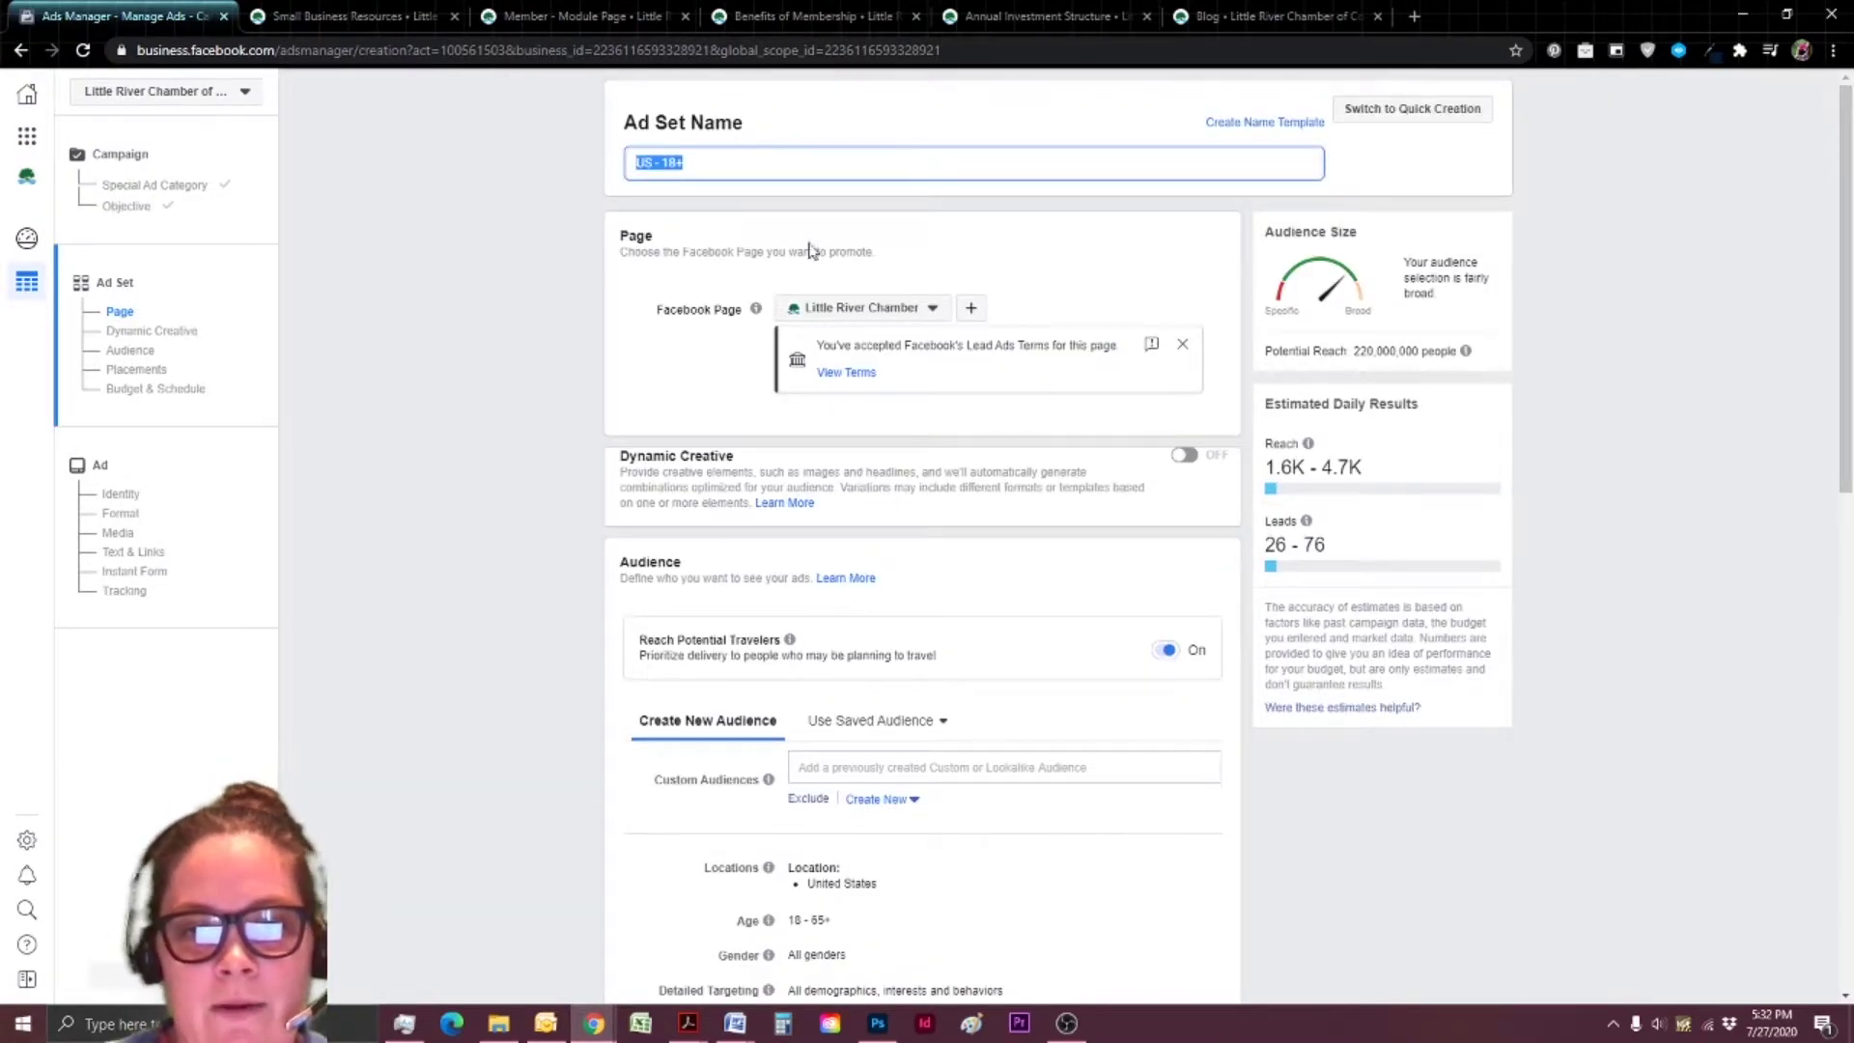
{"action": "scroll", "coordinate": [968, 422], "scroll_direction": "down", "scroll_amount": 1}
{"action": "scroll", "coordinate": [965, 444], "scroll_direction": "down", "scroll_amount": 10}
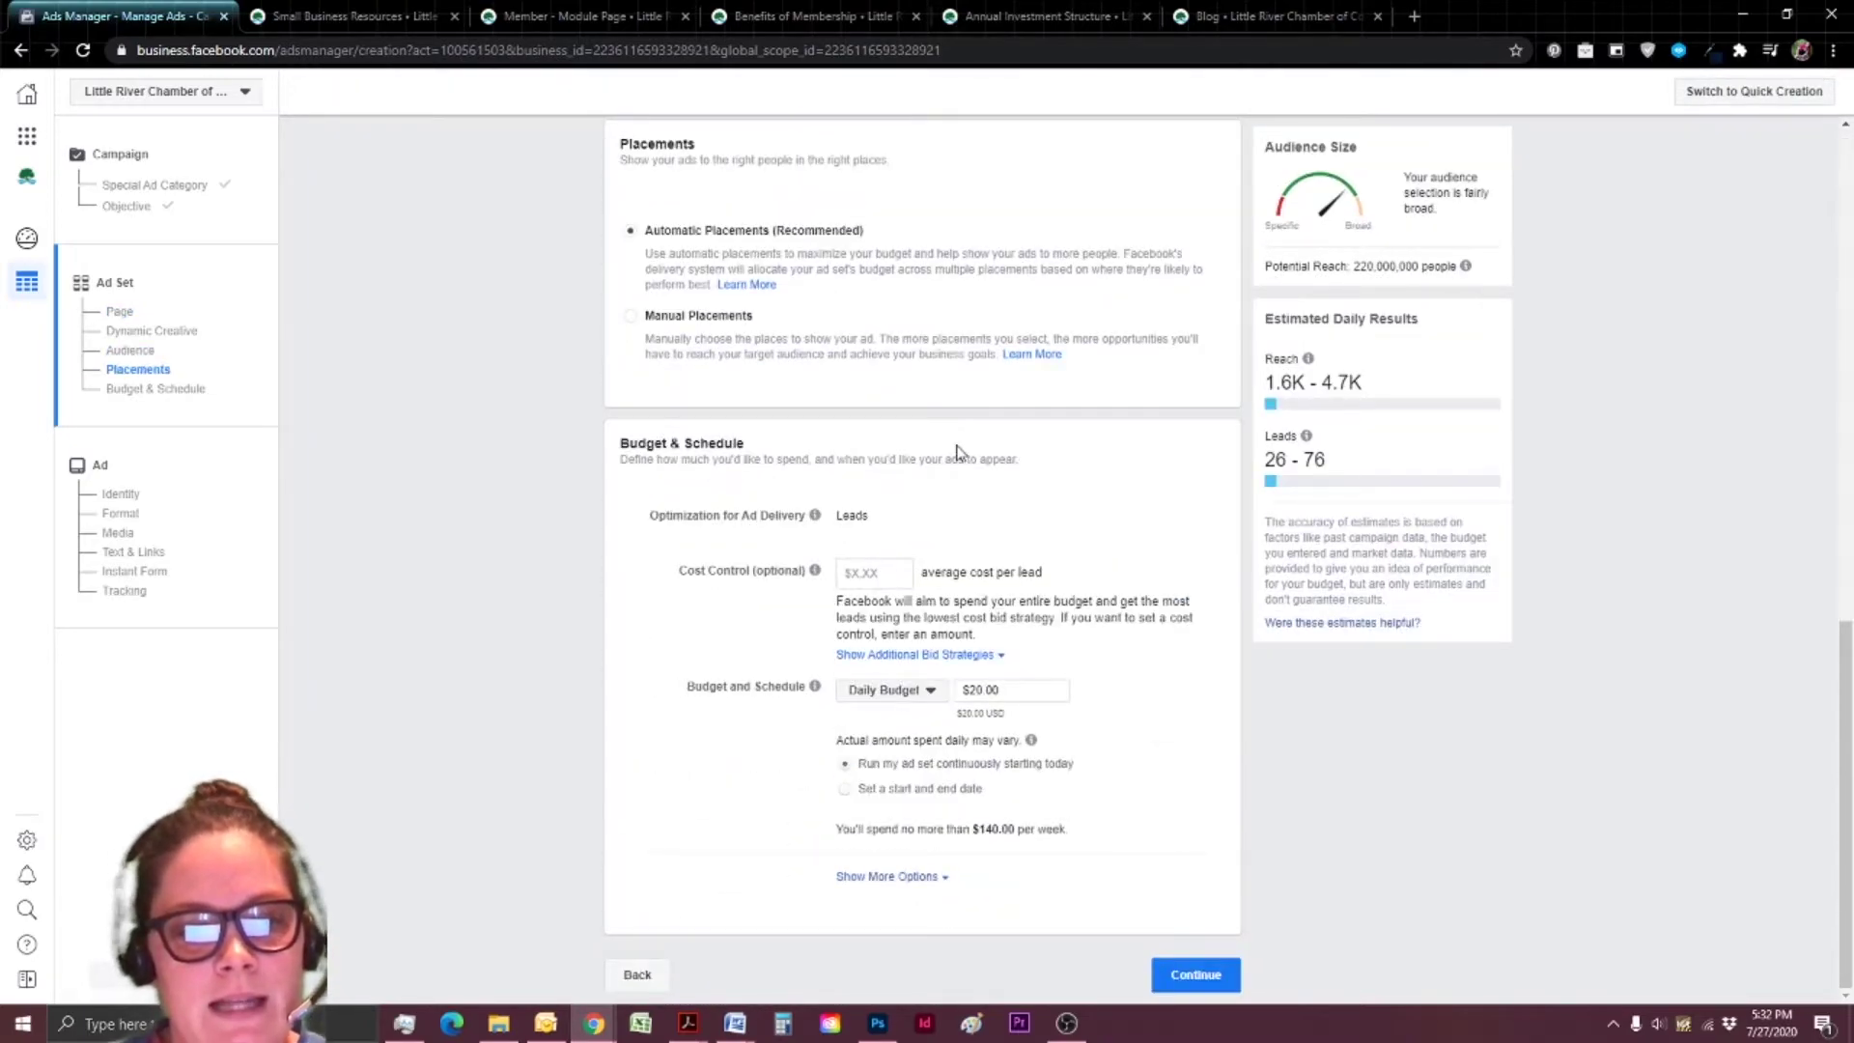
{"action": "scroll", "coordinate": [960, 452], "scroll_direction": "up", "scroll_amount": 8}
{"action": "scroll", "coordinate": [959, 451], "scroll_direction": "up", "scroll_amount": 3}
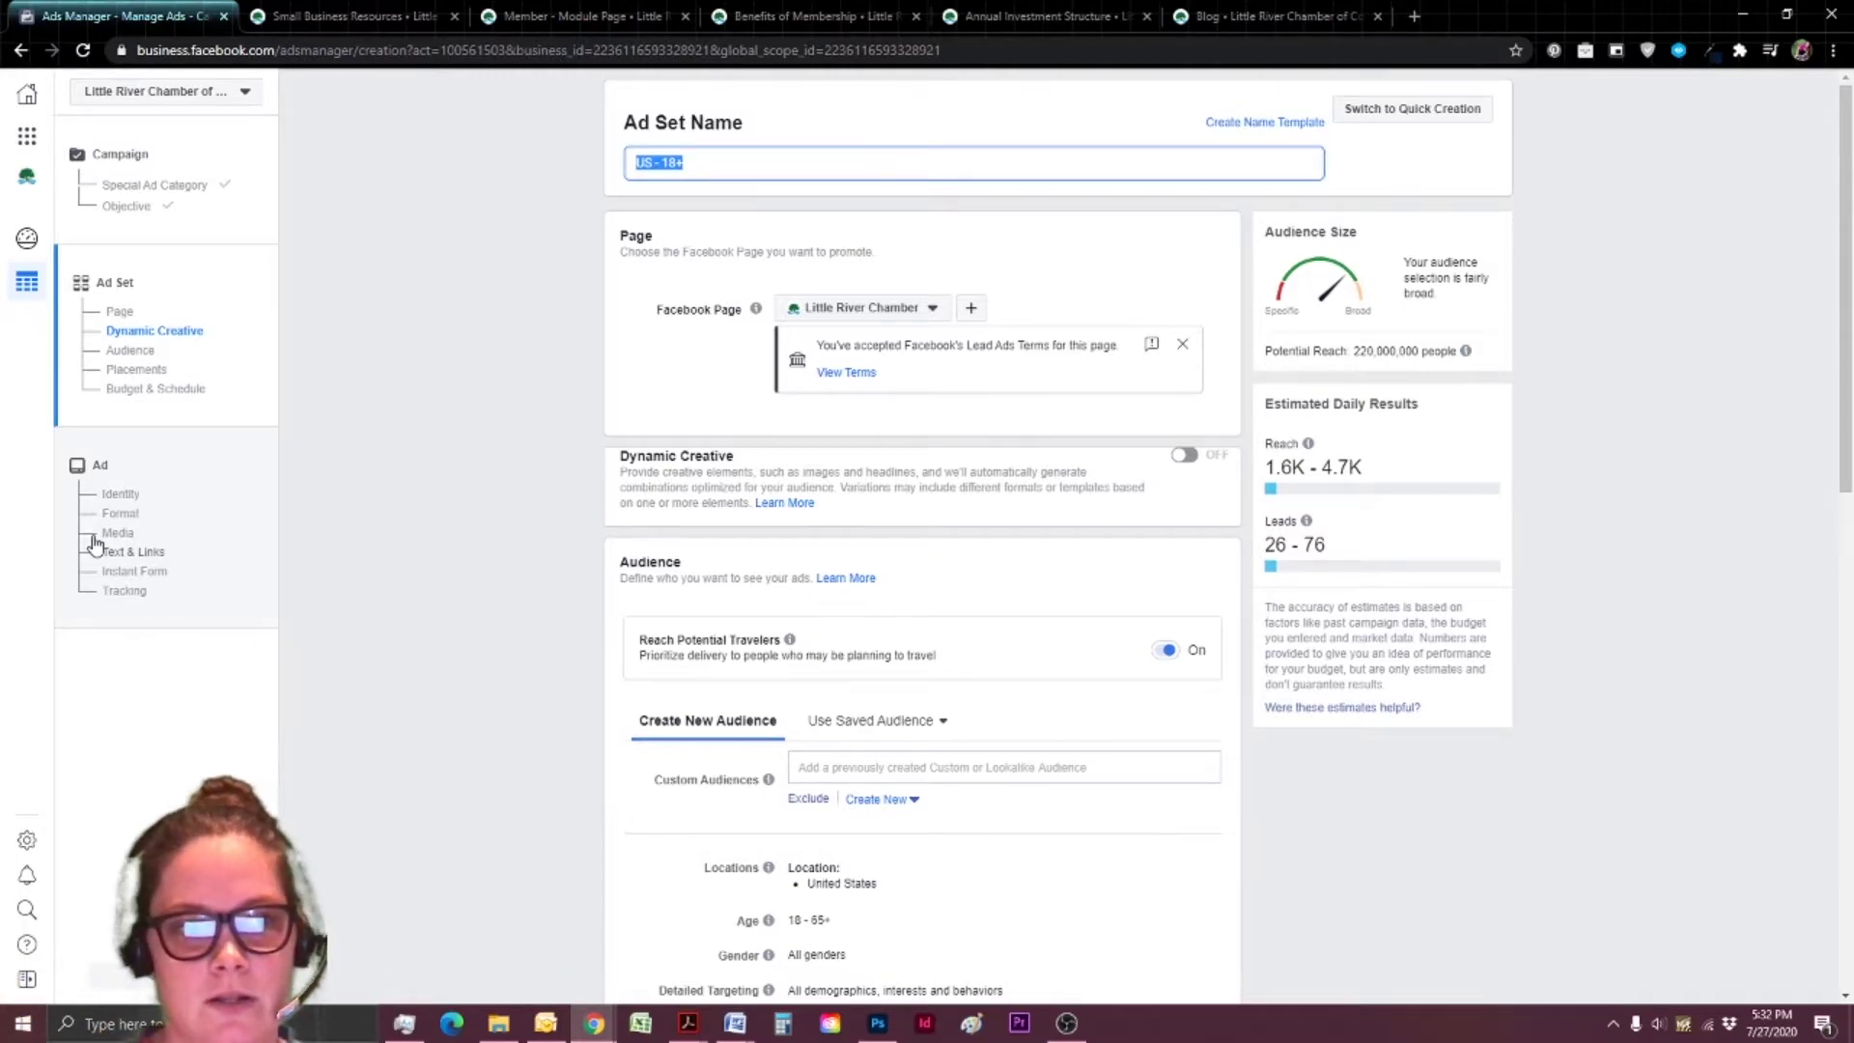
{"action": "left_click", "coordinate": [743, 166]}
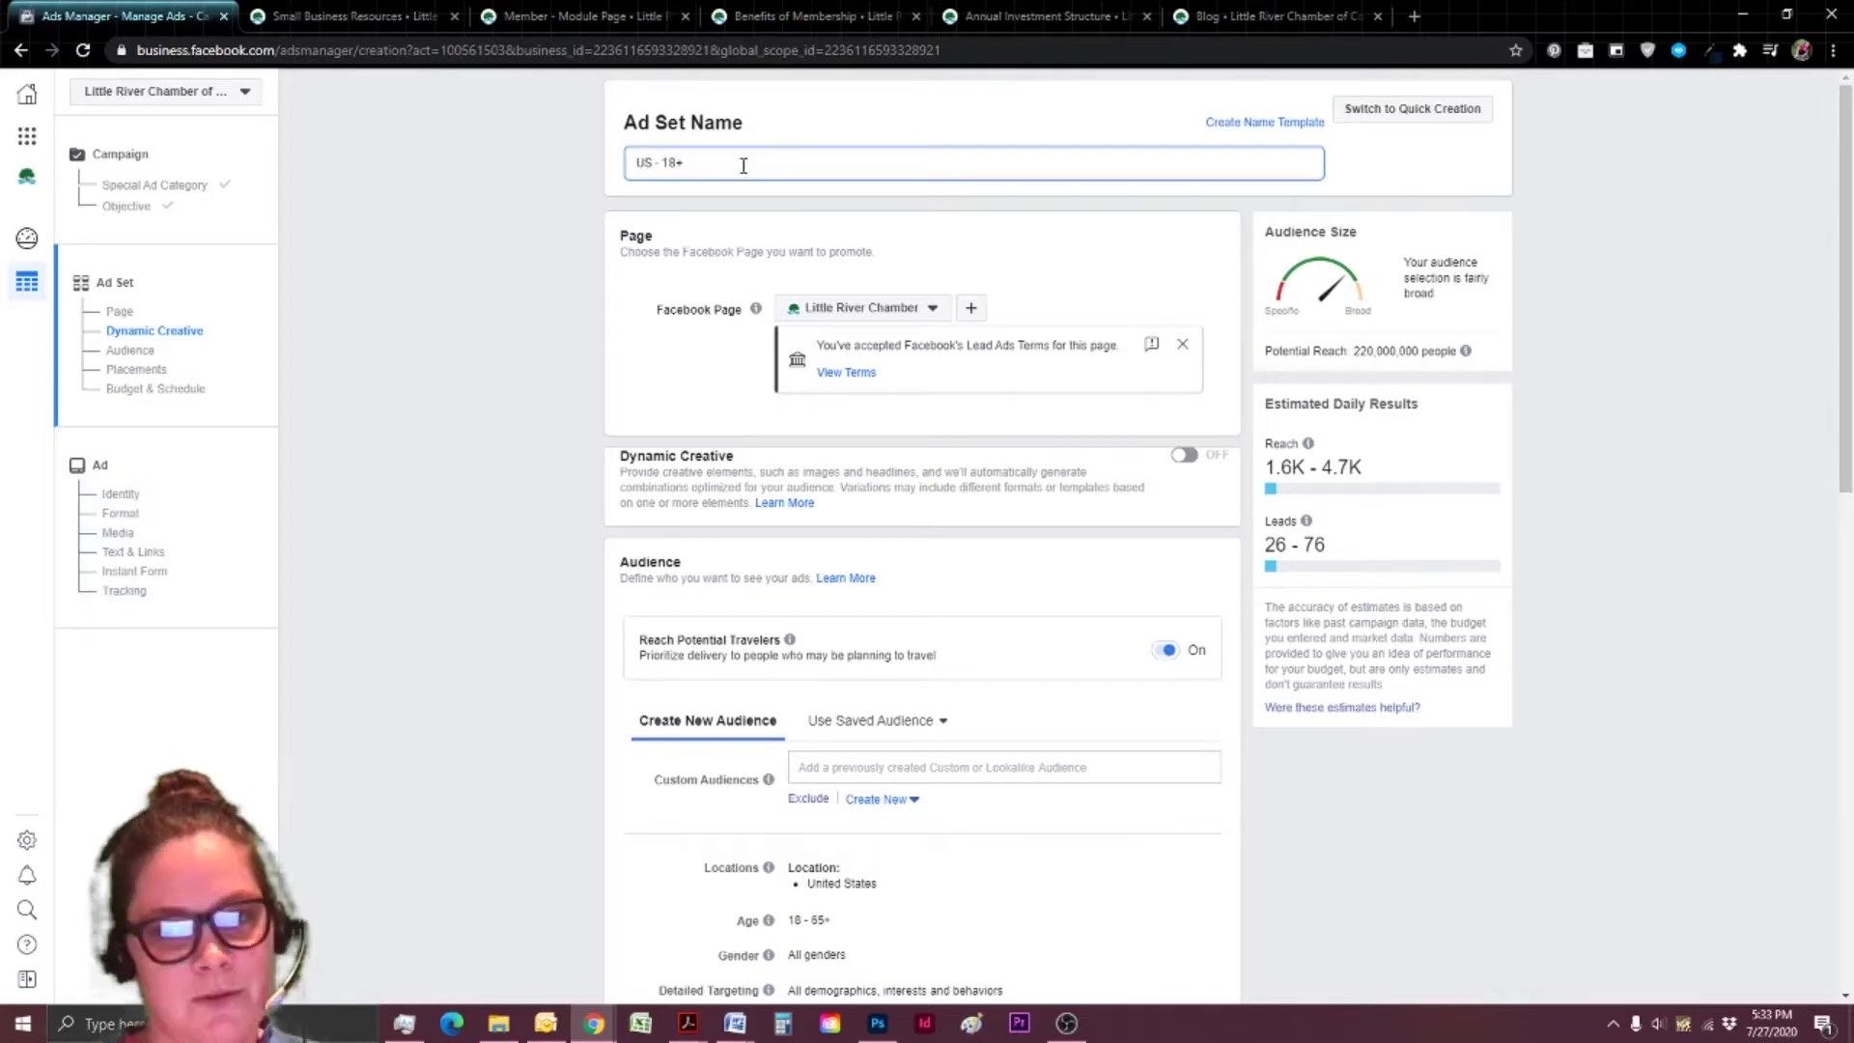
{"action": "triple_click", "coordinate": [742, 165]}
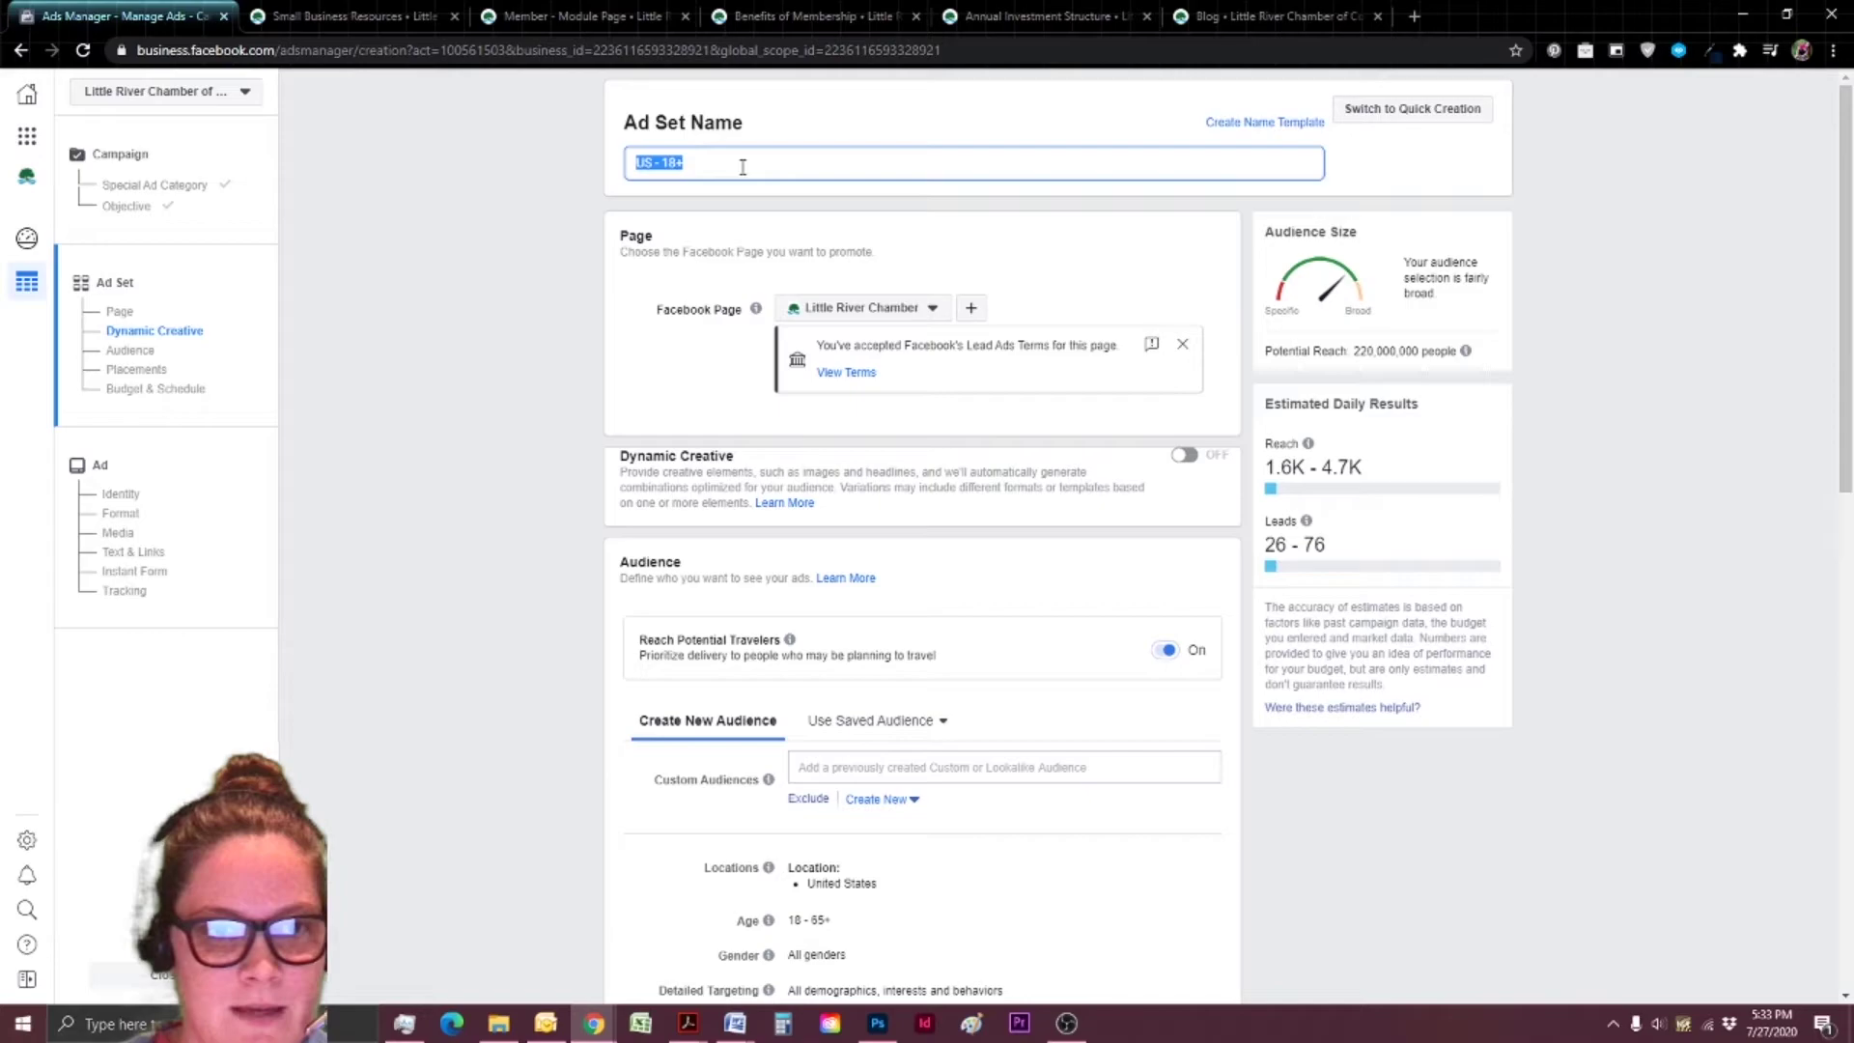
{"action": "type", "text": "test - didn't join"}
Keep Little River Chamber as the promoted Page and turn on Dynamic Creative.
{"action": "left_click", "coordinate": [898, 307]}
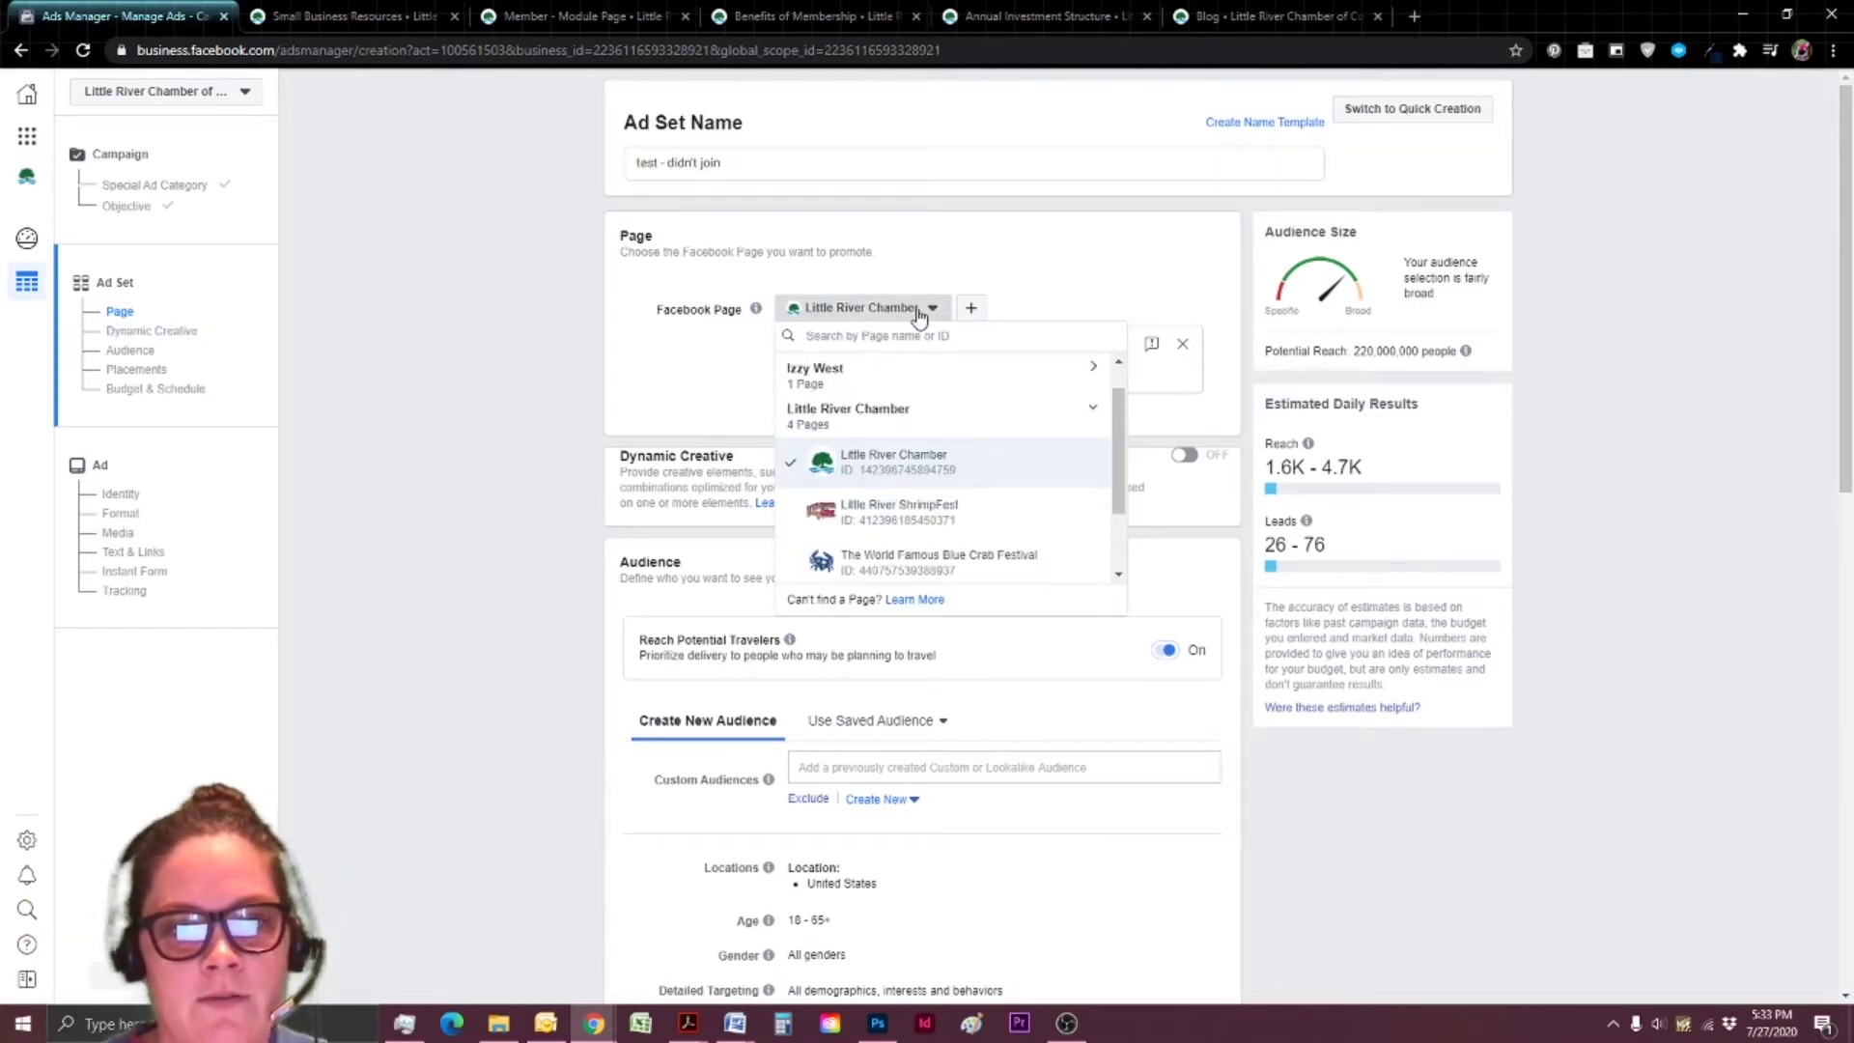
{"action": "left_click", "coordinate": [915, 307]}
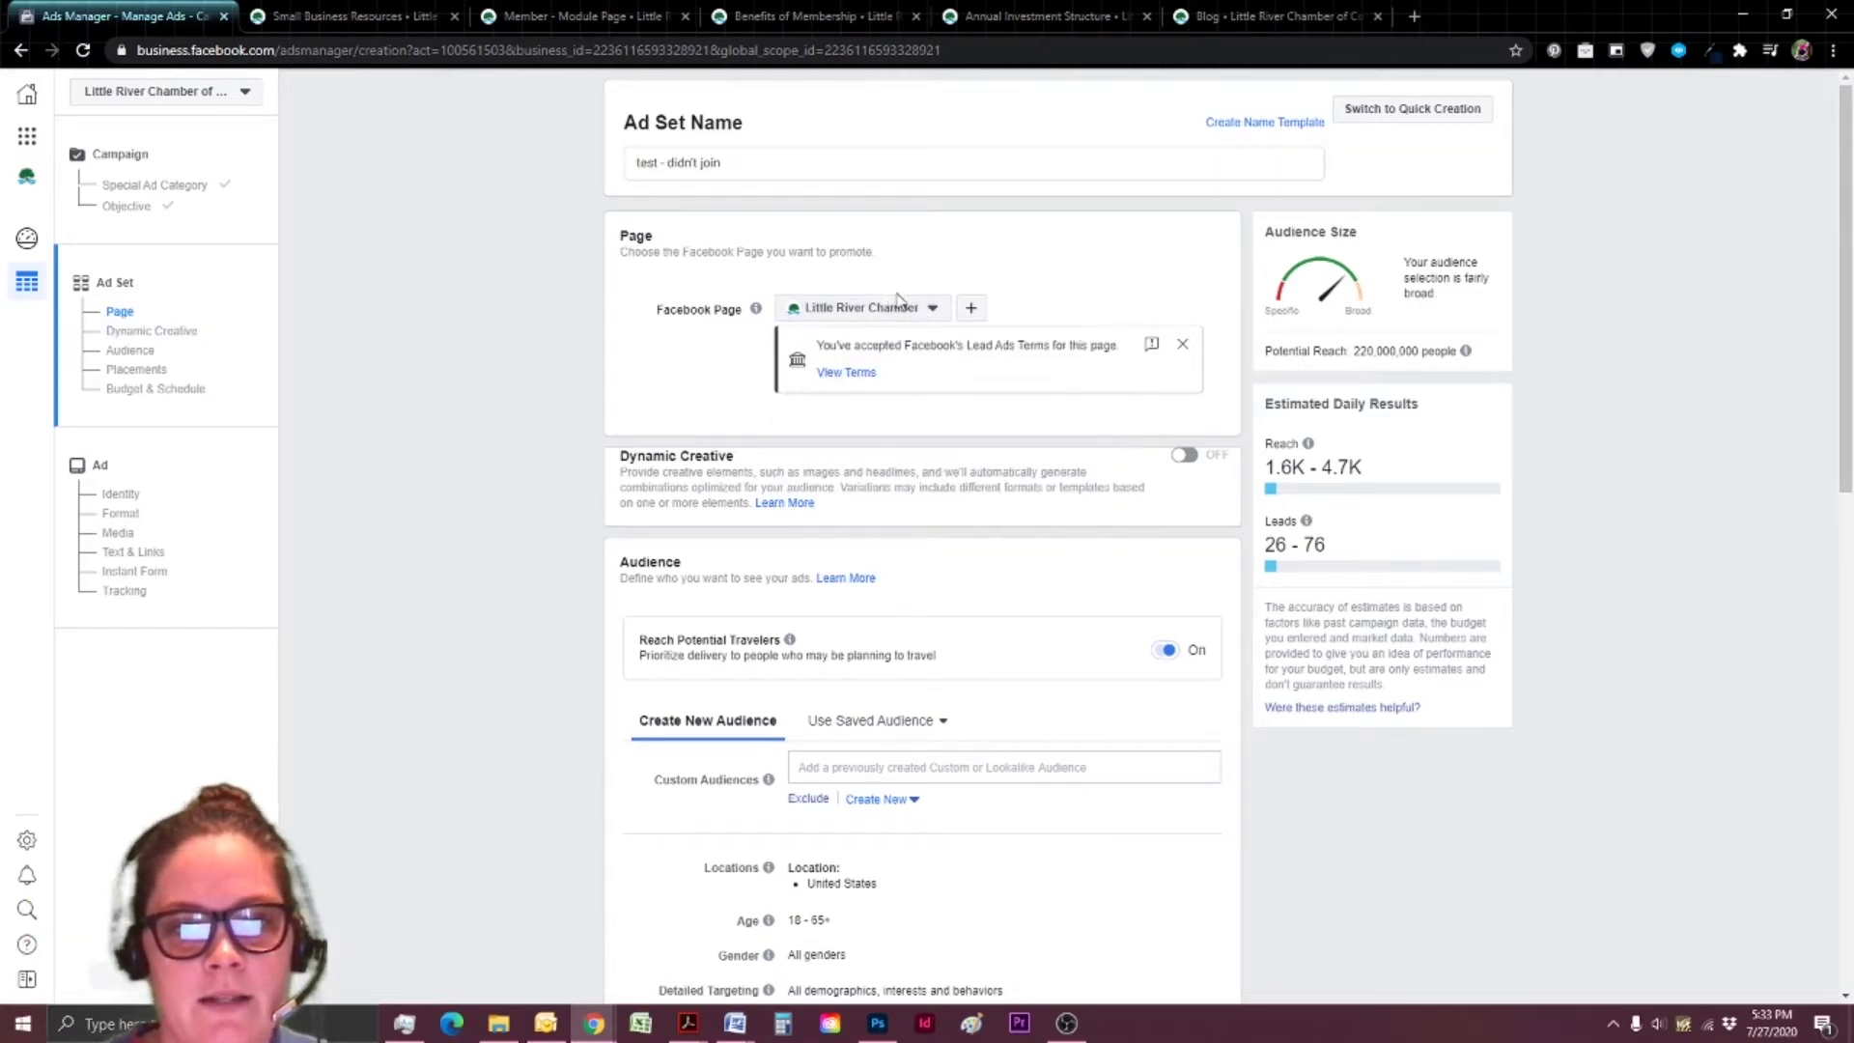
{"action": "left_click", "coordinate": [1184, 455]}
{"action": "scroll", "coordinate": [903, 376], "scroll_direction": "down", "scroll_amount": 3}
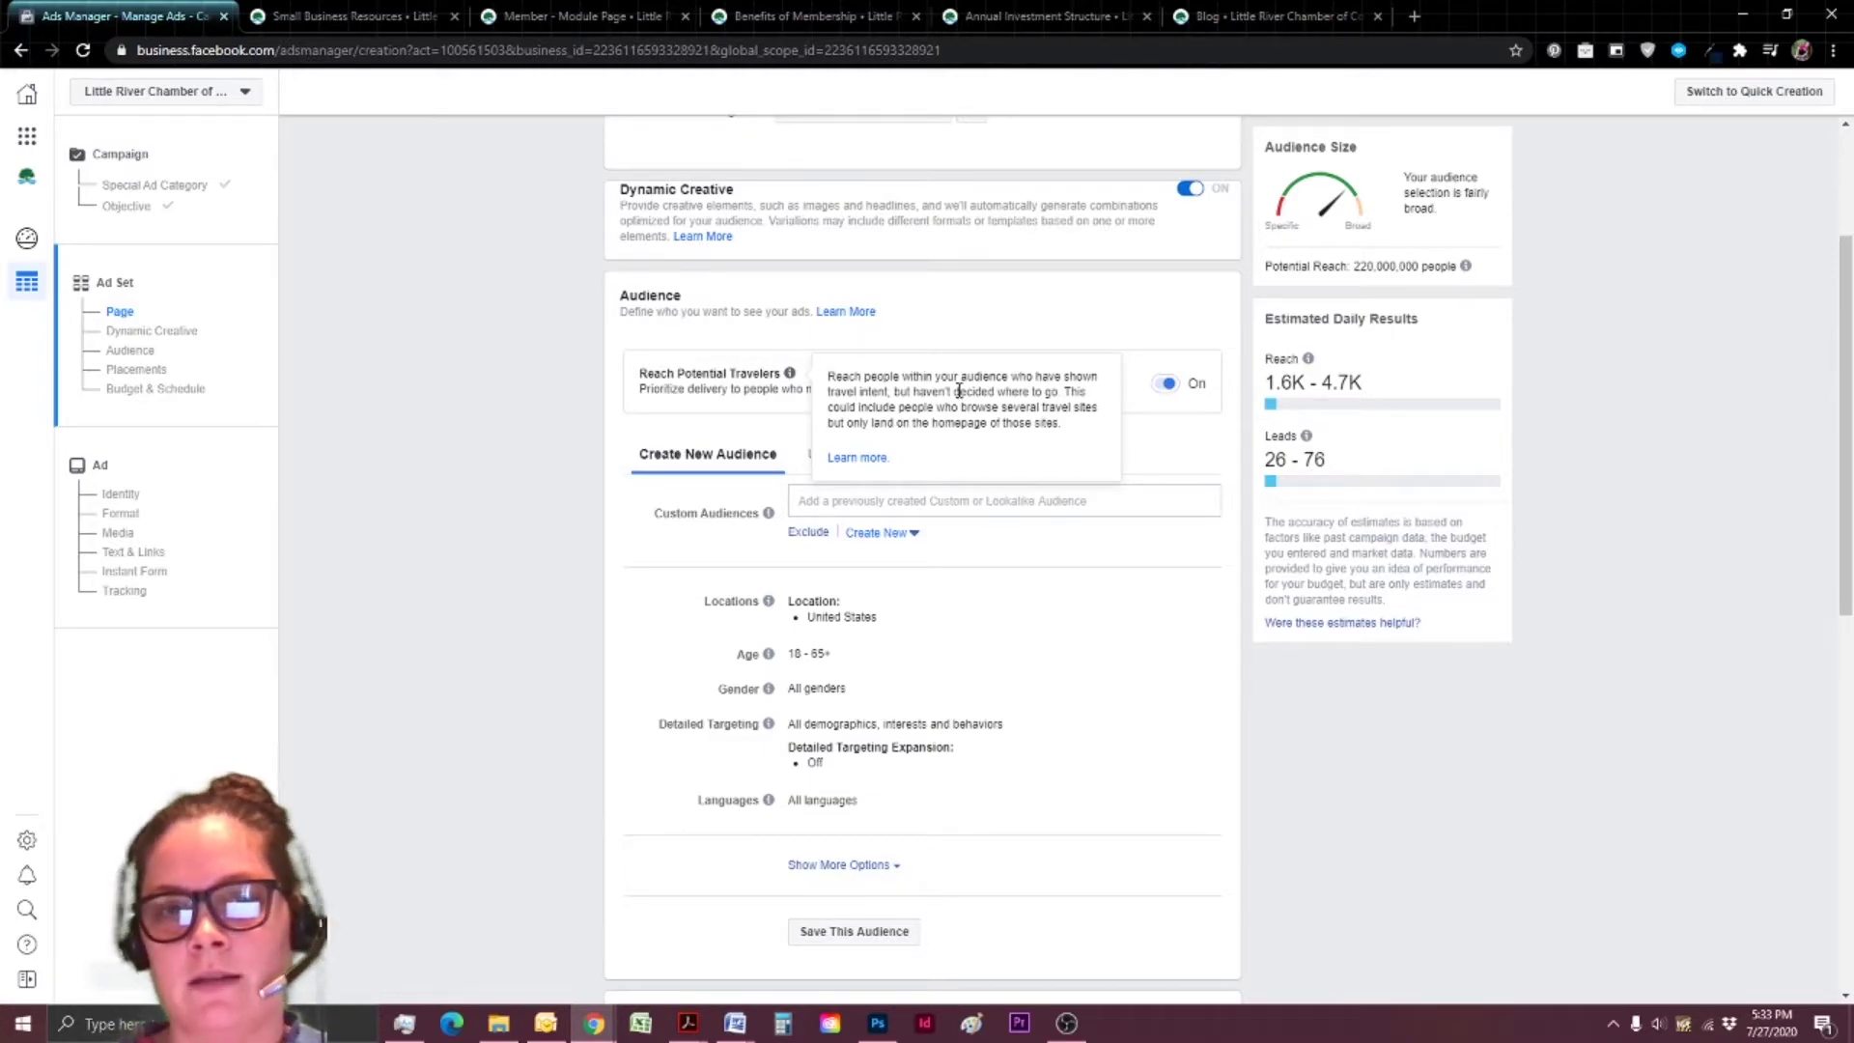
Turn off Reach Potential Travelers.
{"action": "left_click", "coordinate": [1167, 386]}
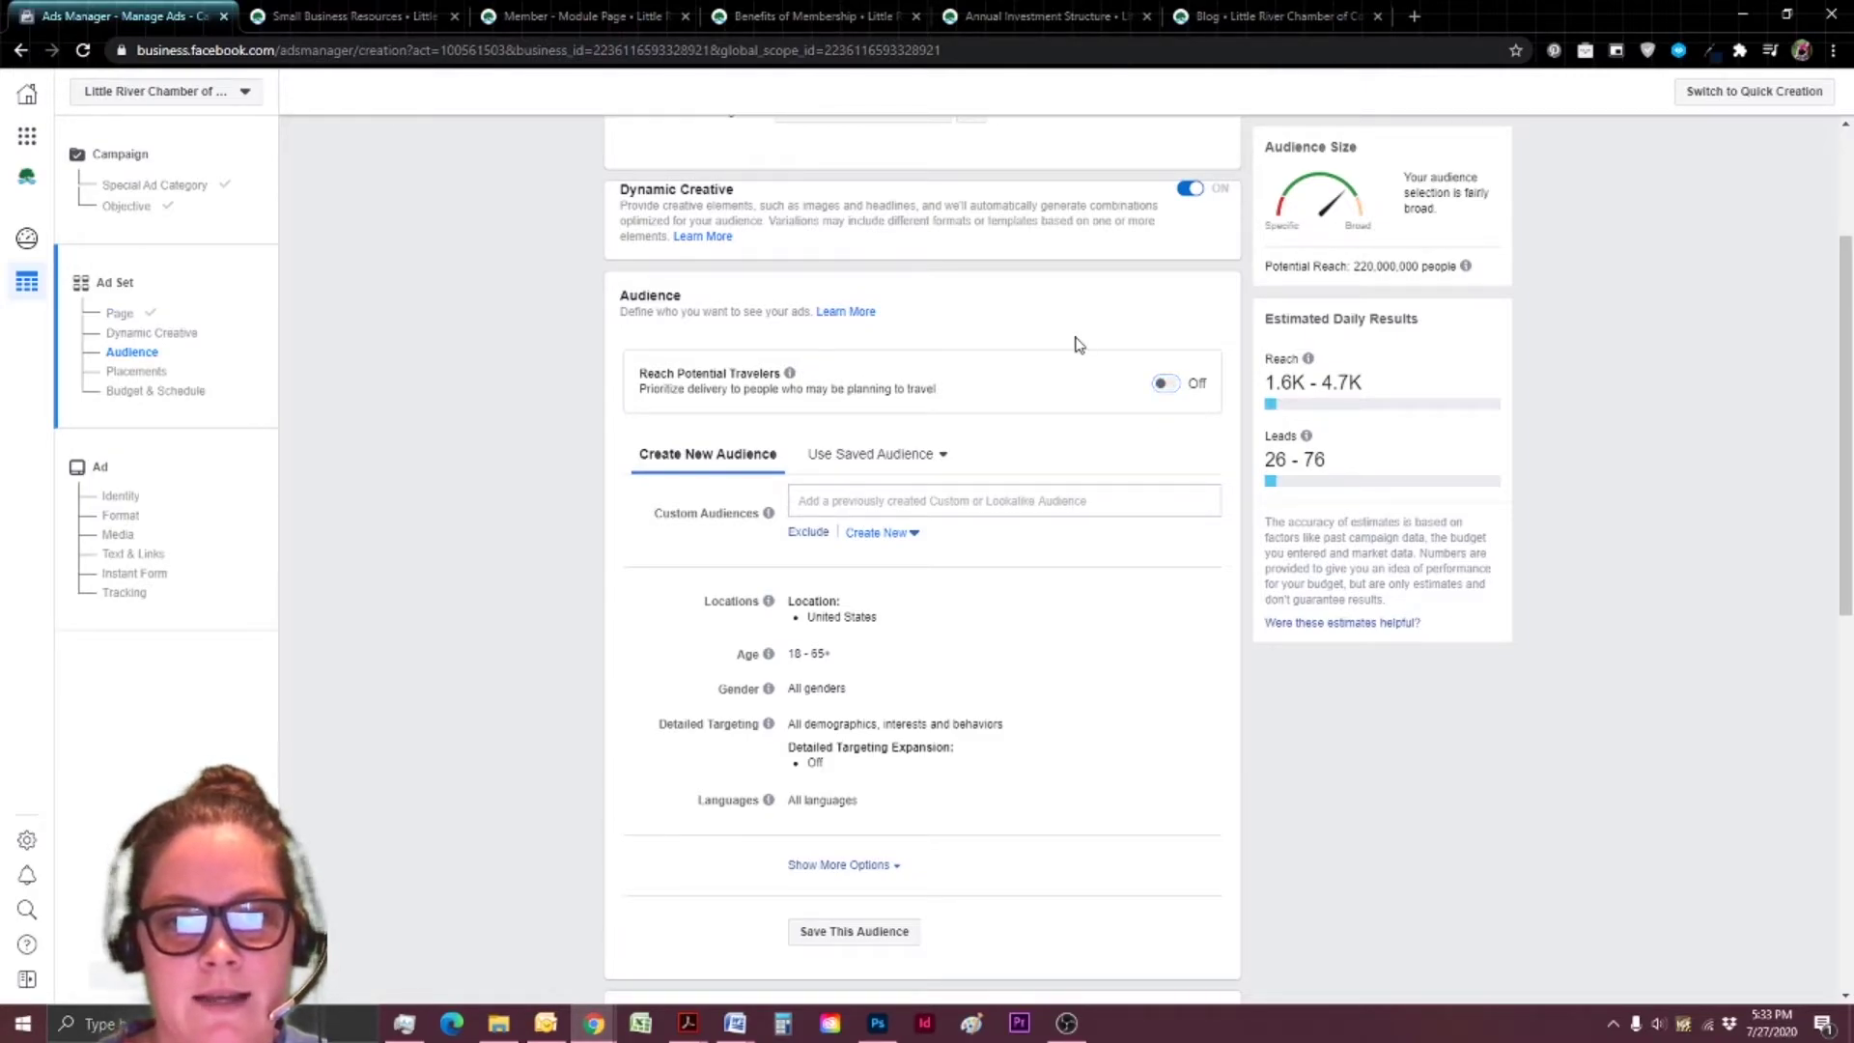
{"action": "scroll", "coordinate": [1094, 344], "scroll_direction": "down", "scroll_amount": 1}
{"action": "scroll", "coordinate": [1094, 345], "scroll_direction": "down", "scroll_amount": 1}
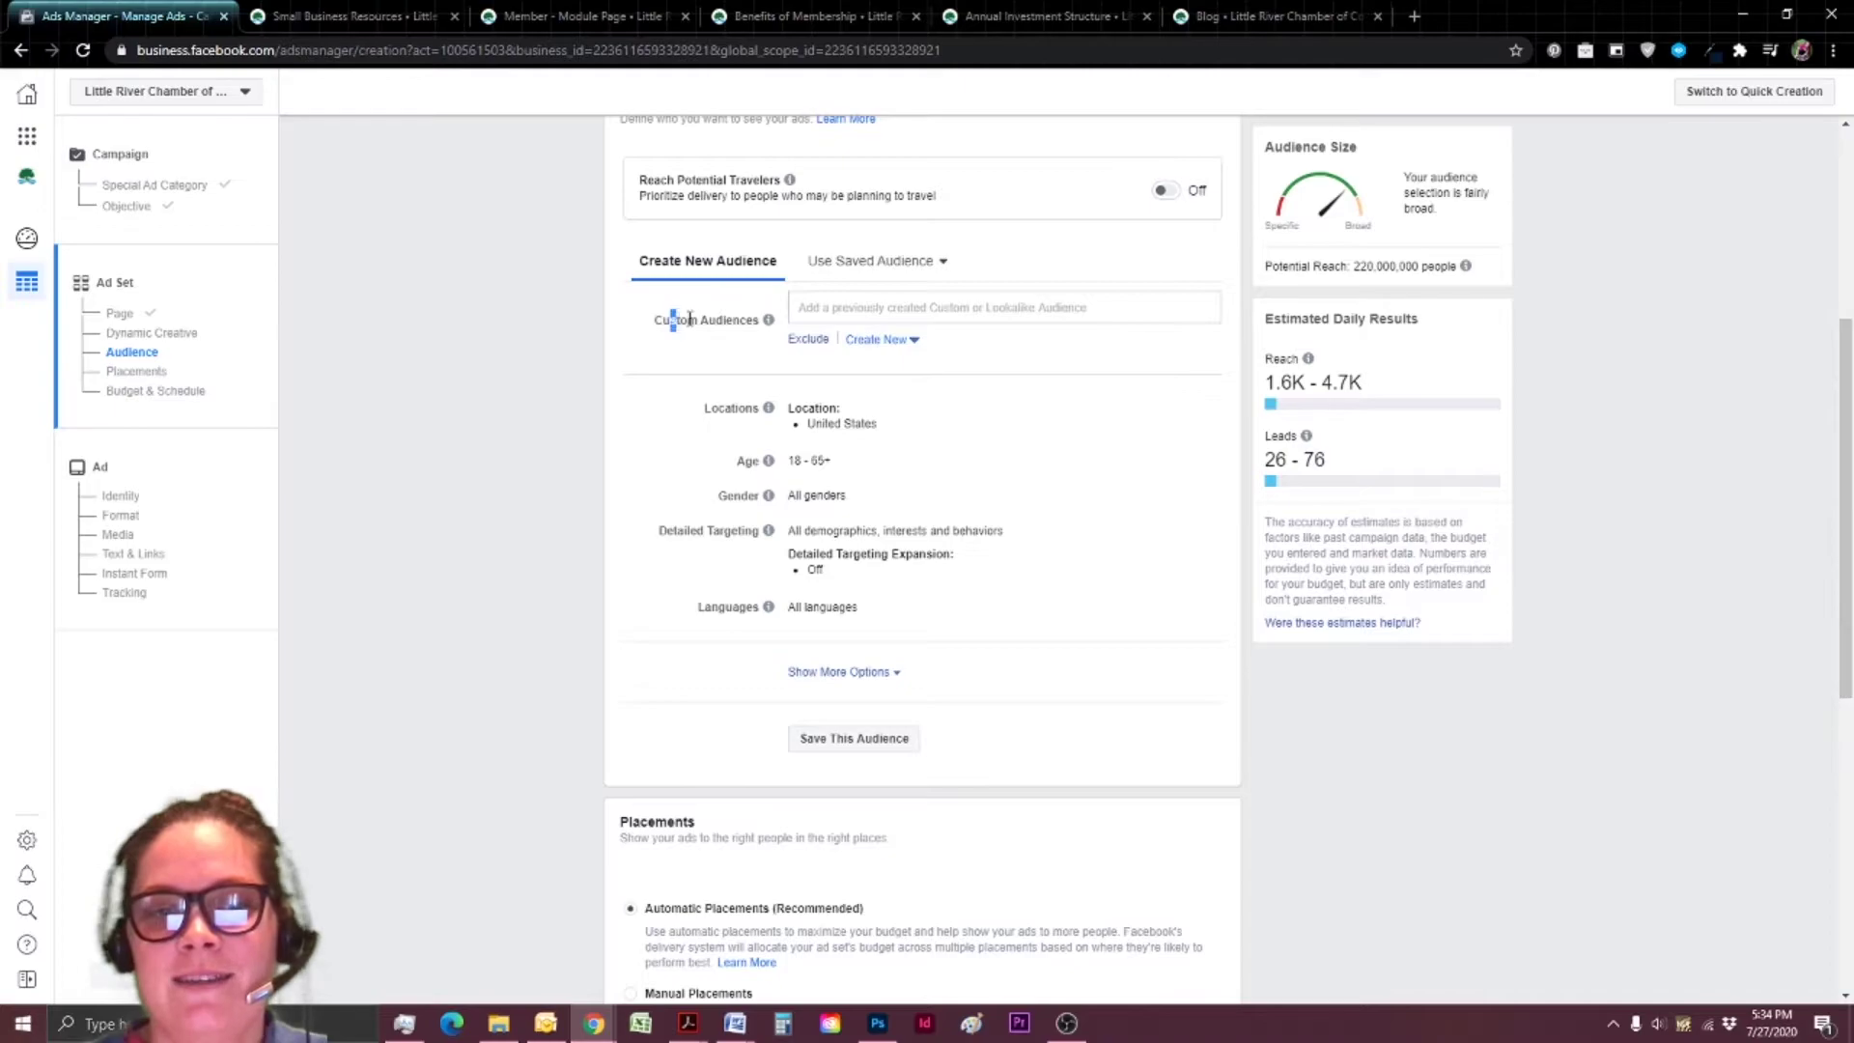
{"action": "left_click_drag", "start_coordinate": [676, 319], "coordinate": [763, 323]}
Add the 'Looked at benefits, didn't join - 30 days' audience and its 1% lookalike as custom audiences.
{"action": "left_click", "coordinate": [890, 307]}
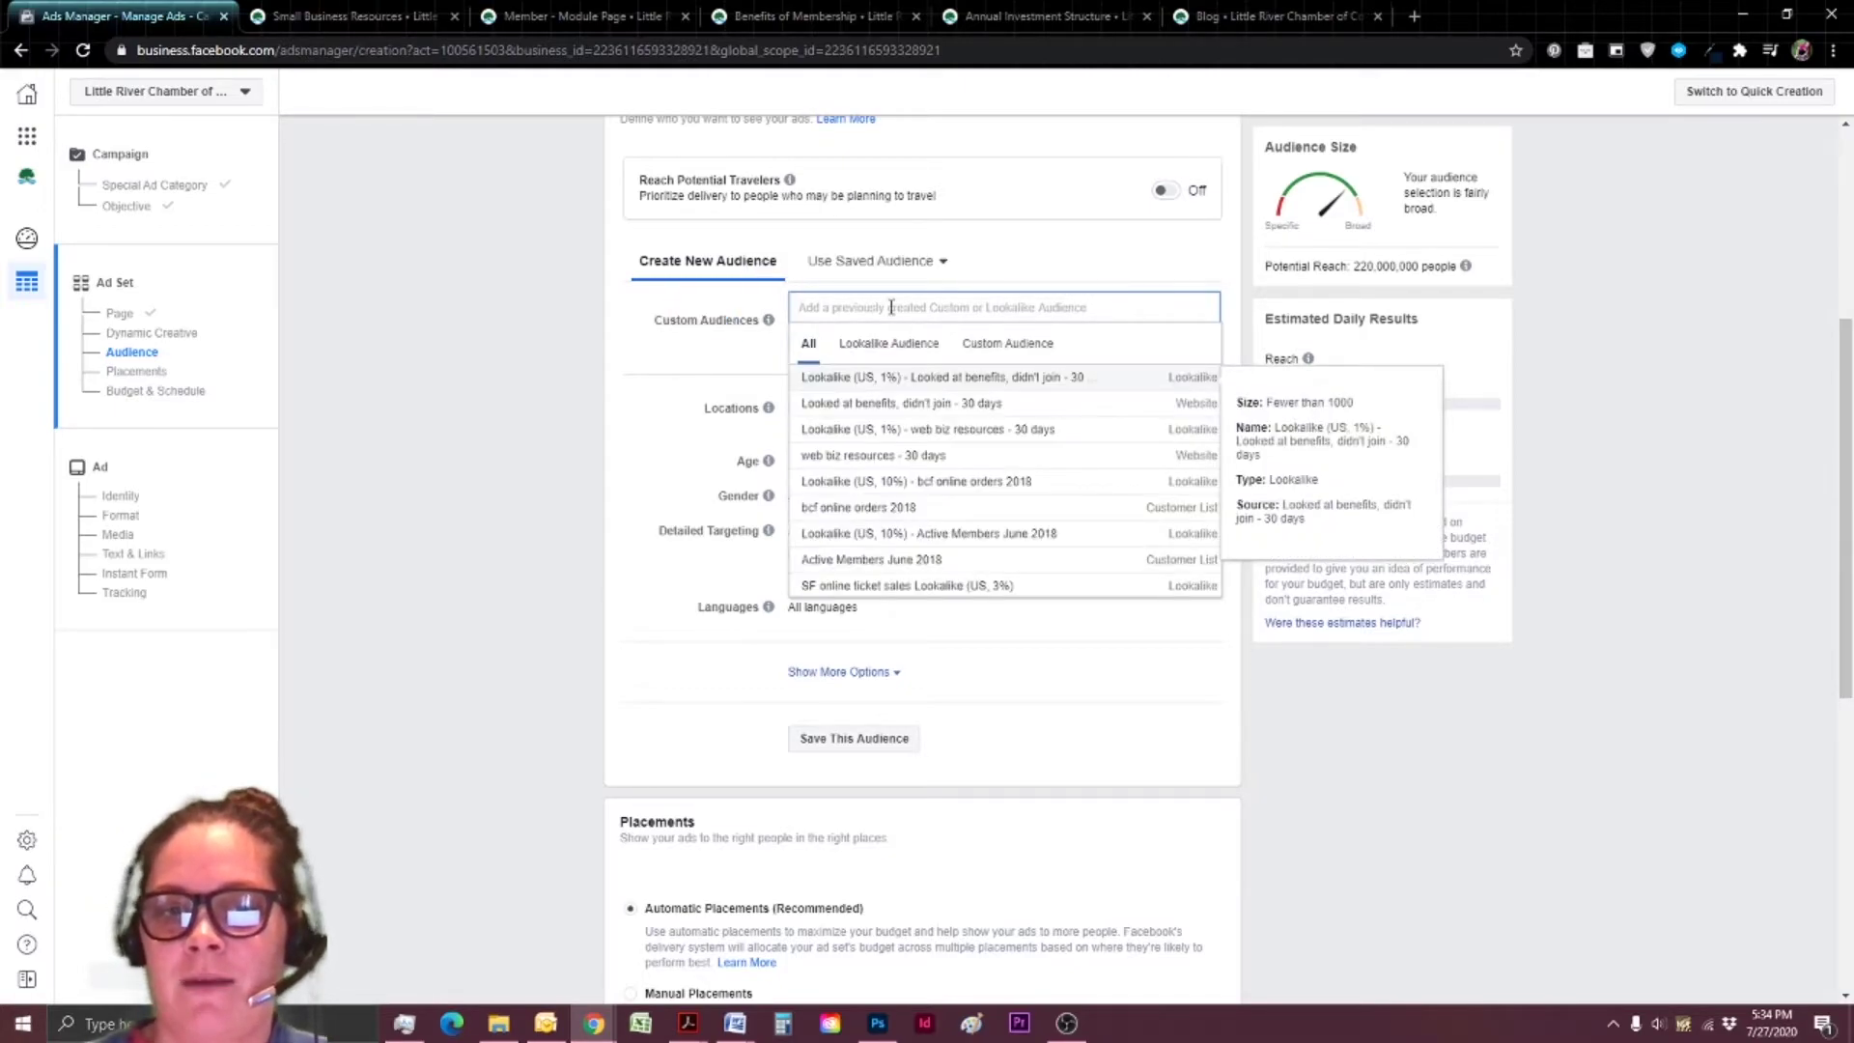
{"action": "left_click", "coordinate": [852, 407]}
{"action": "left_click", "coordinate": [1018, 307]}
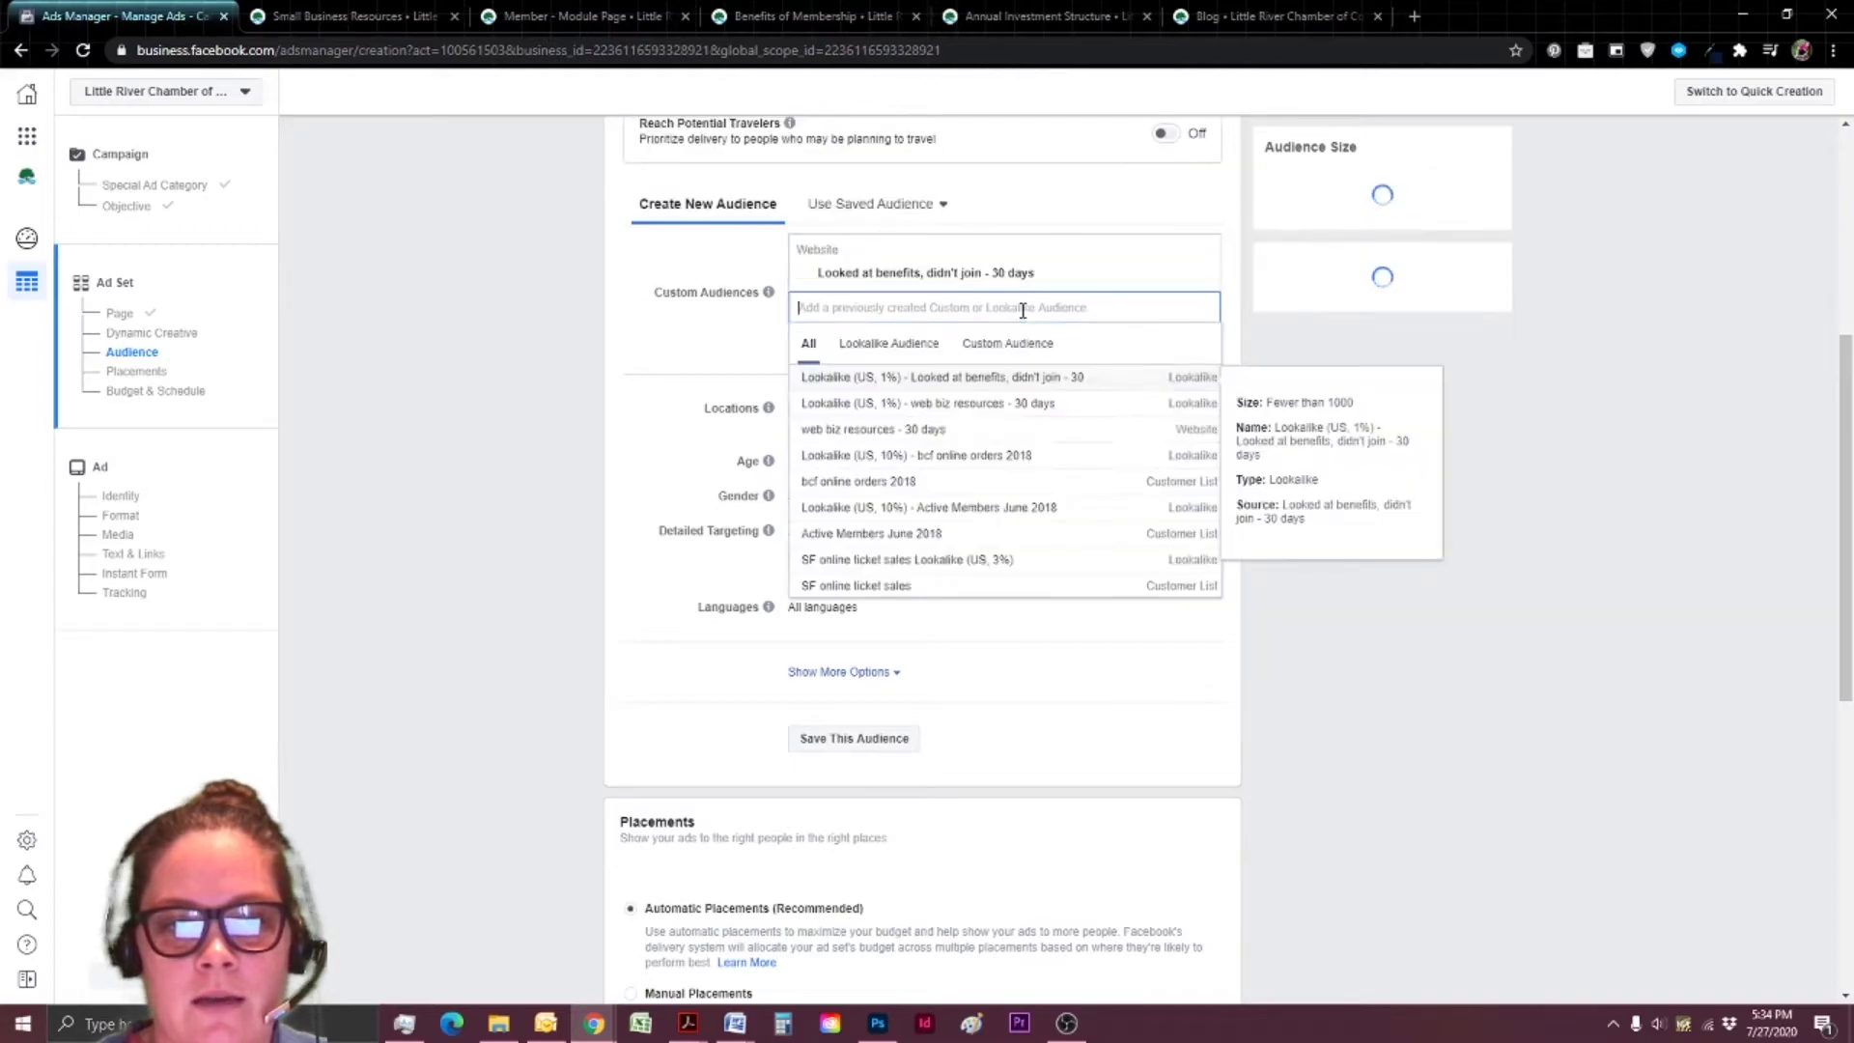
{"action": "left_click", "coordinate": [814, 377]}
{"action": "left_click", "coordinate": [916, 307]}
{"action": "left_click", "coordinate": [716, 330]}
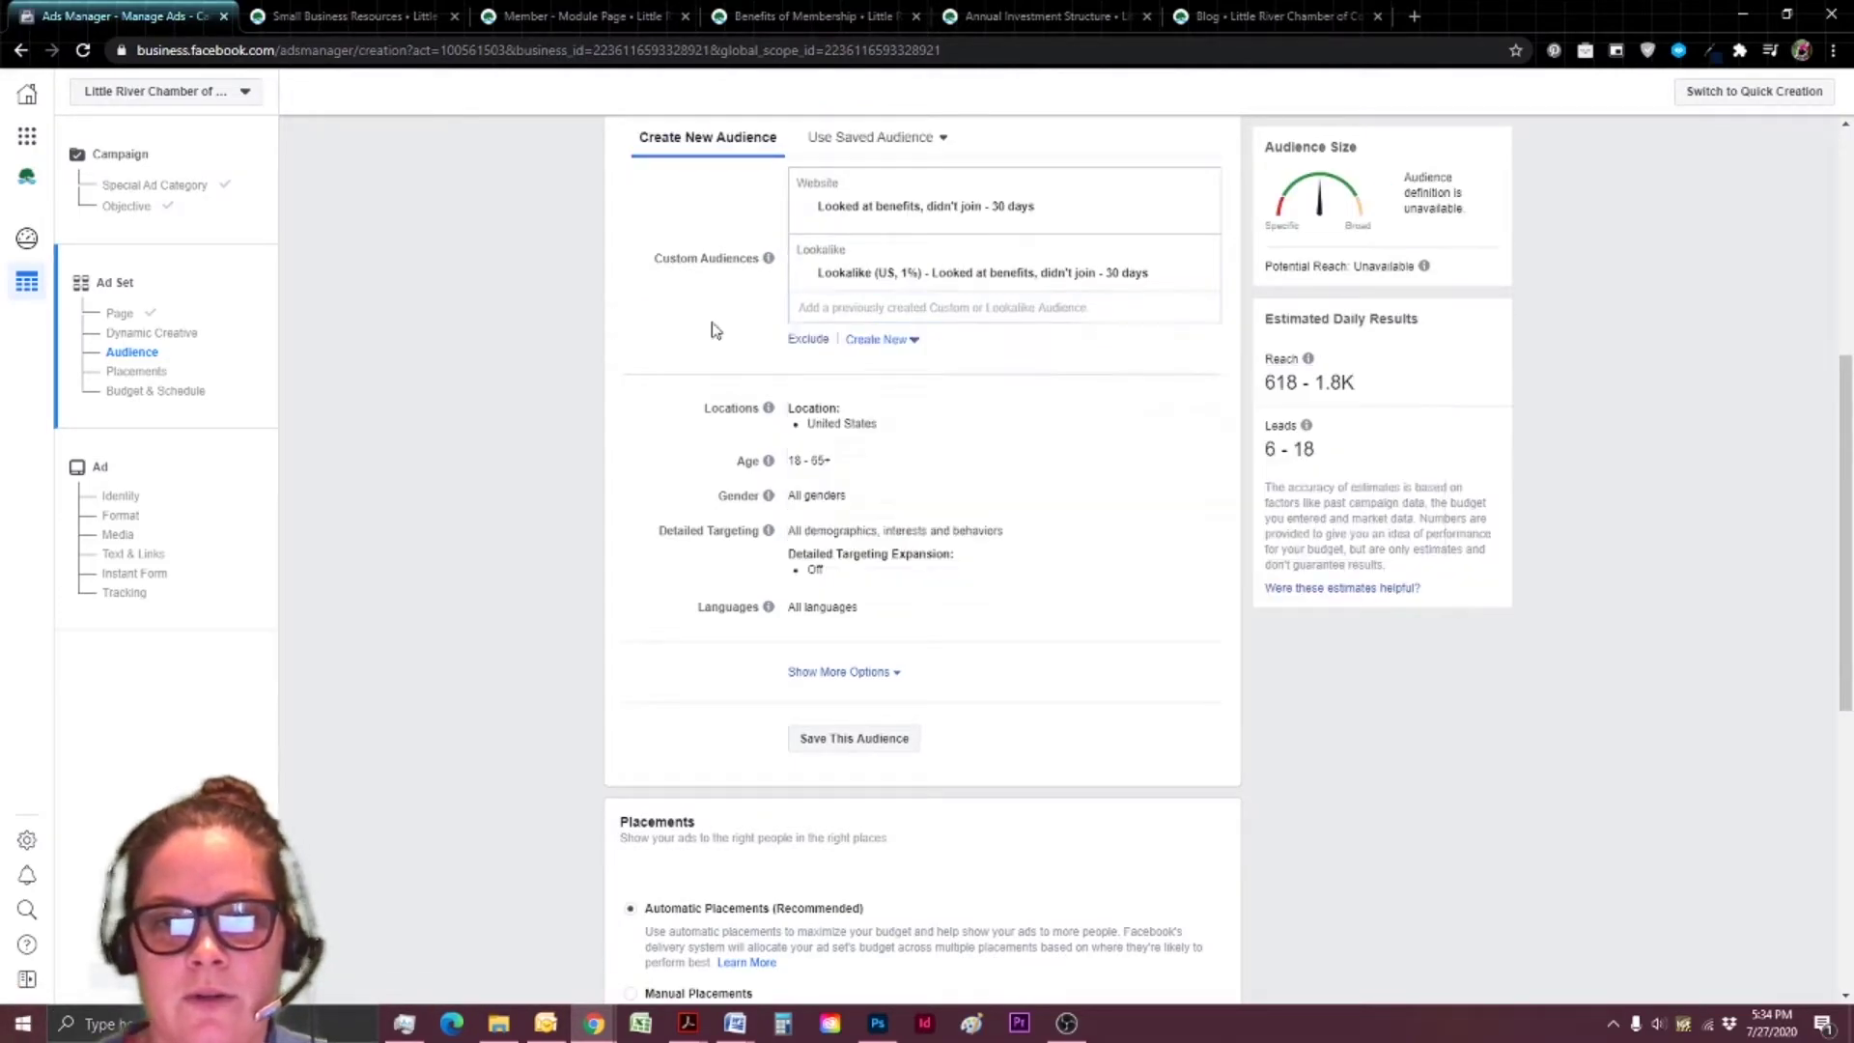
{"action": "scroll", "coordinate": [798, 319], "scroll_direction": "up", "scroll_amount": 1}
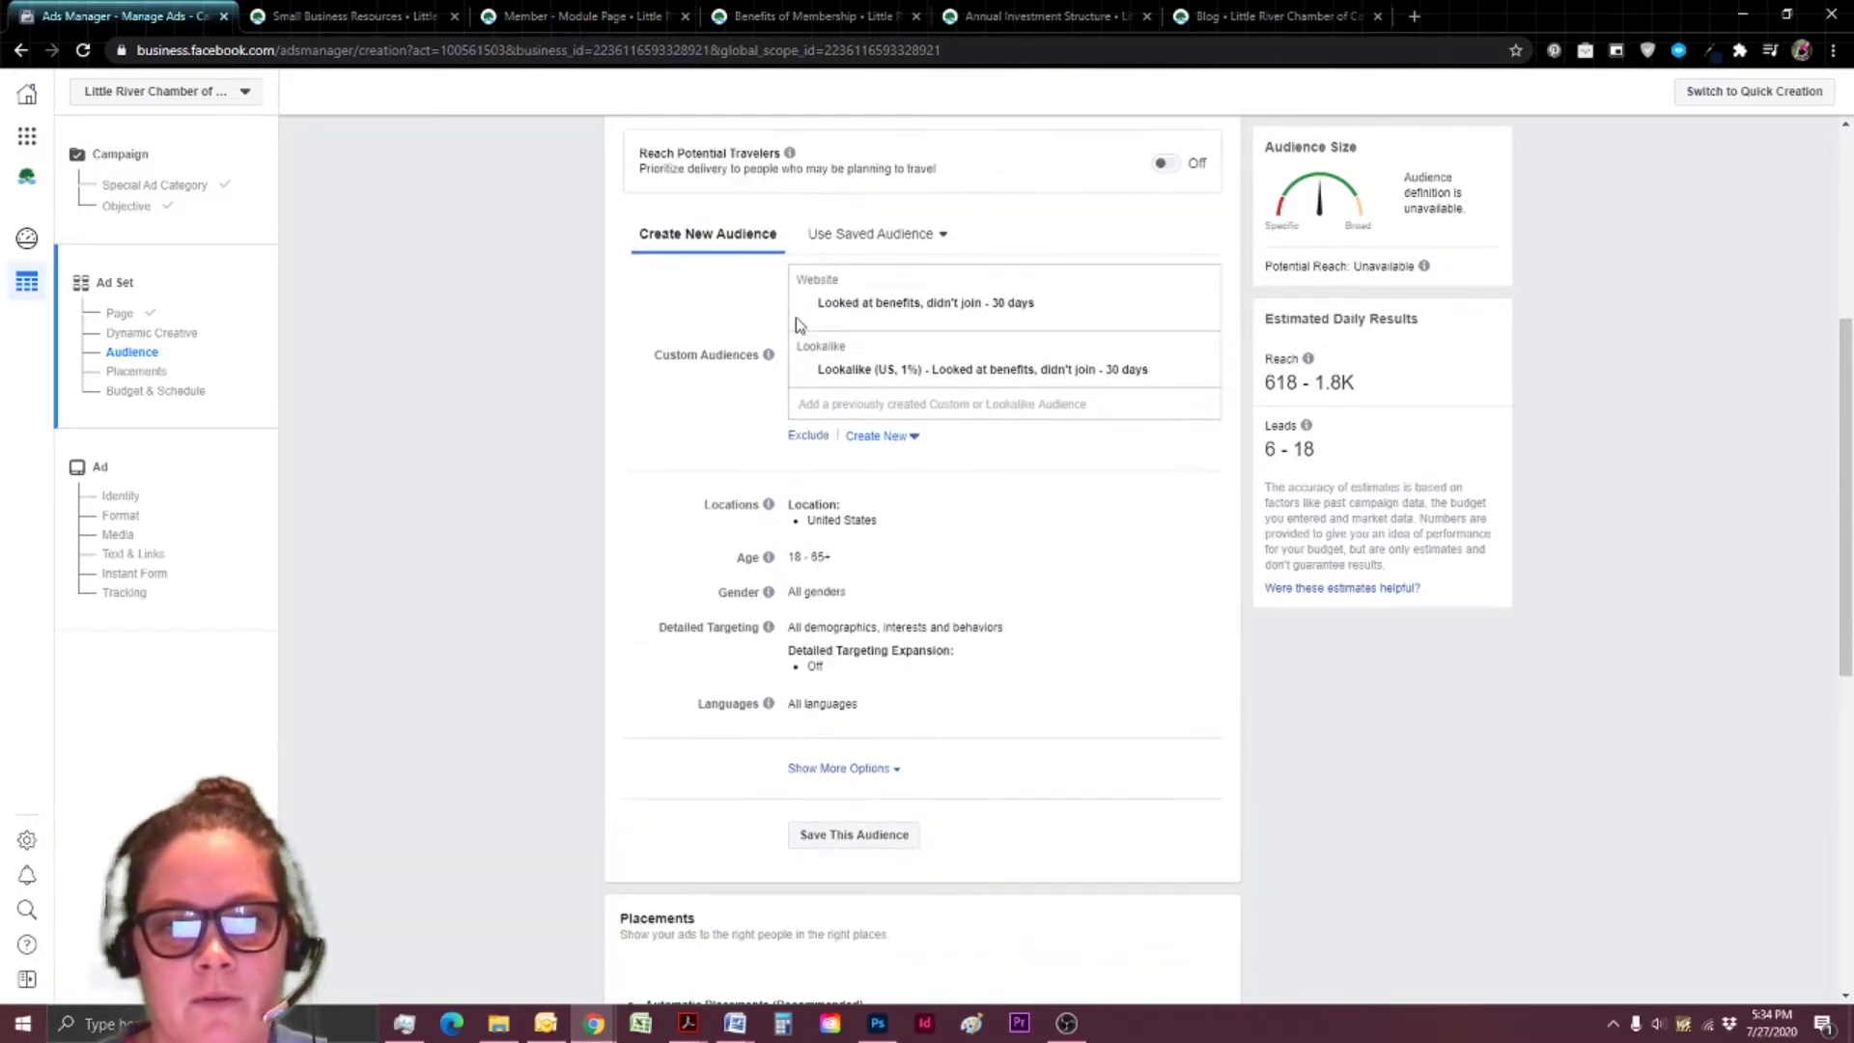
{"action": "scroll", "coordinate": [763, 348], "scroll_direction": "down", "scroll_amount": 1}
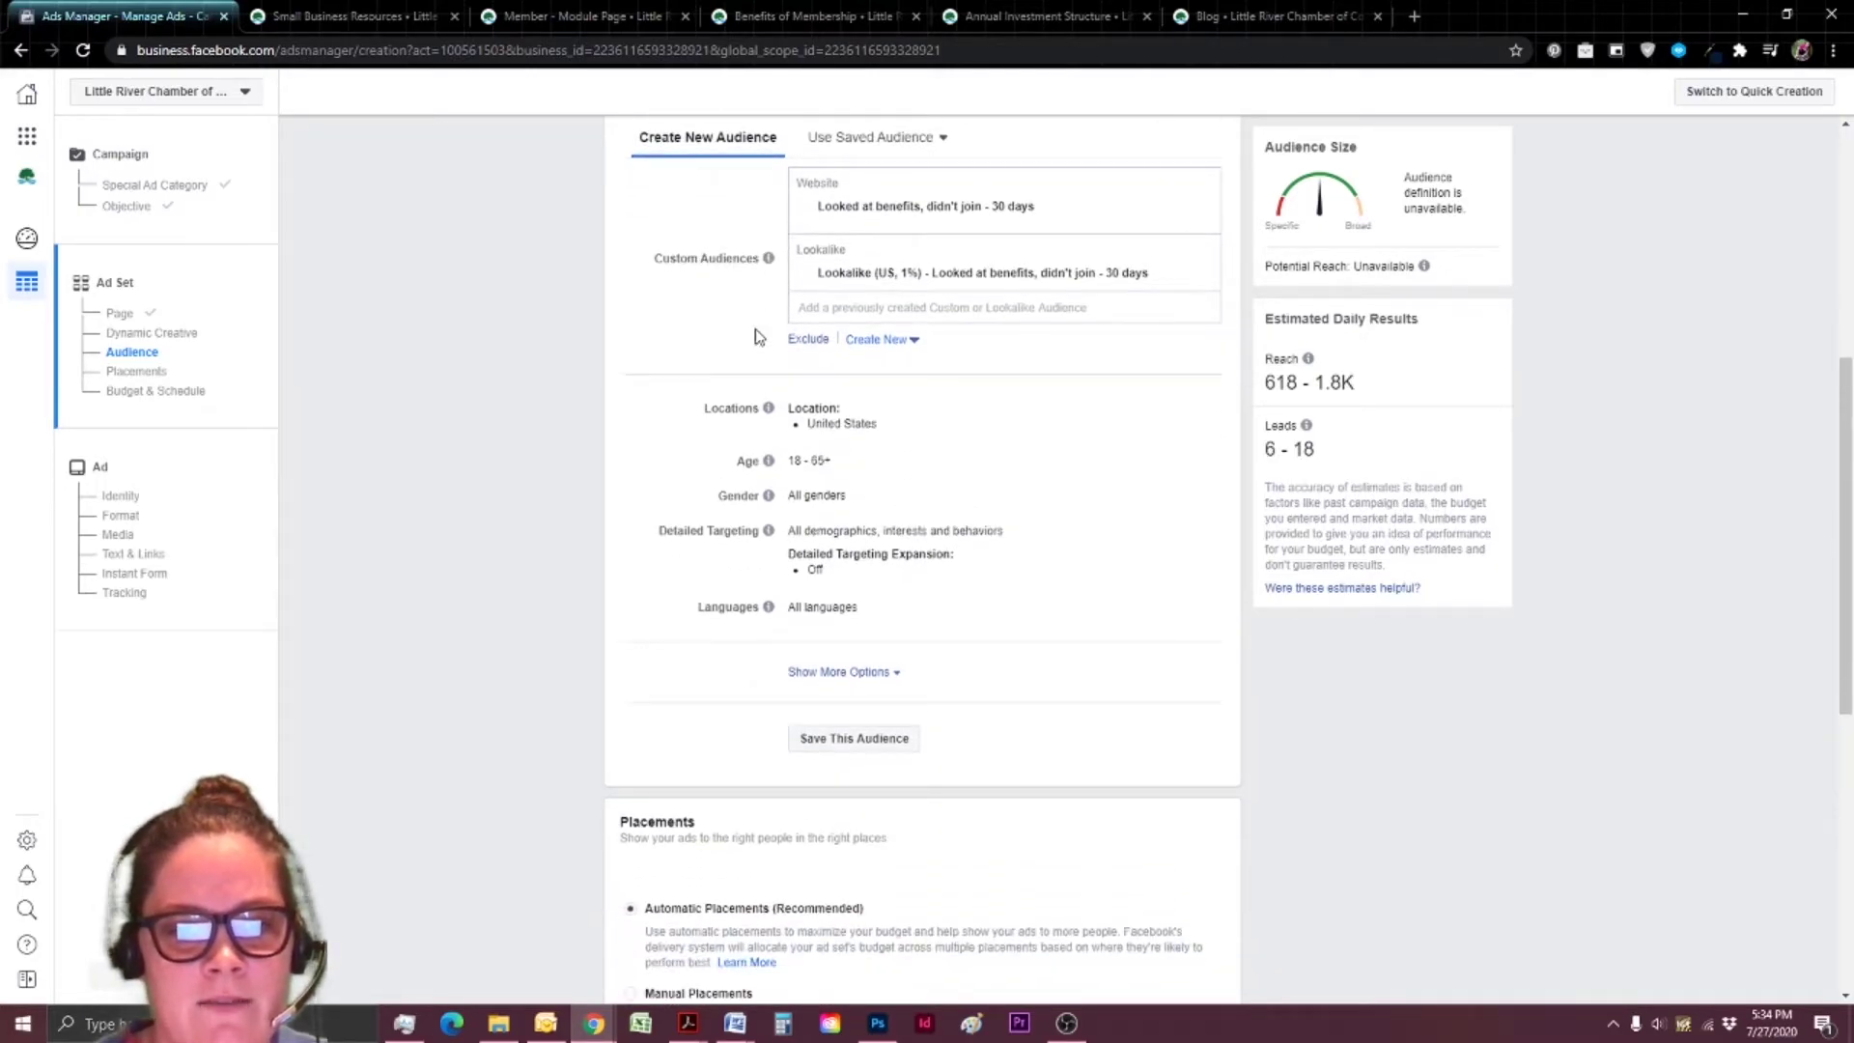
Replace the United States location with Little River, South Carolina + 30 mi, giving 262–757 daily reach.
{"action": "left_click", "coordinate": [1197, 417]}
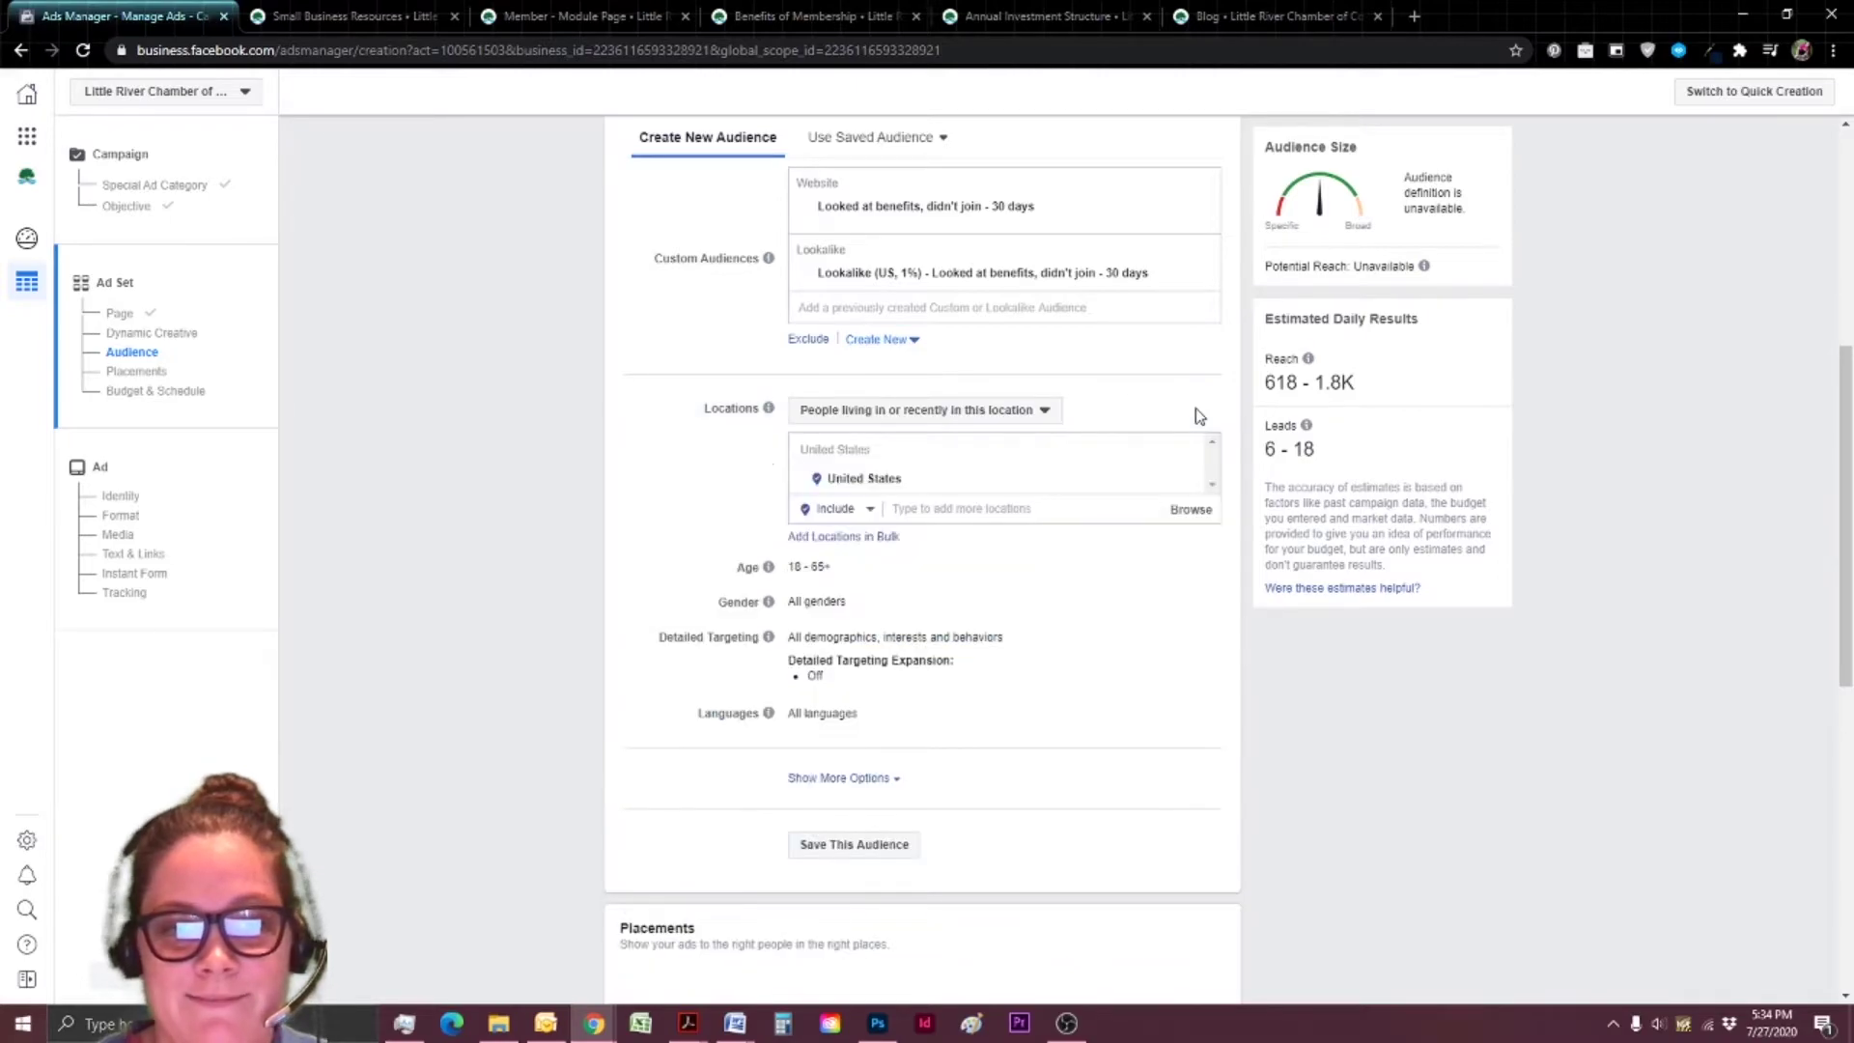
{"action": "type", "text": "litt"}
{"action": "key", "text": "Return"}
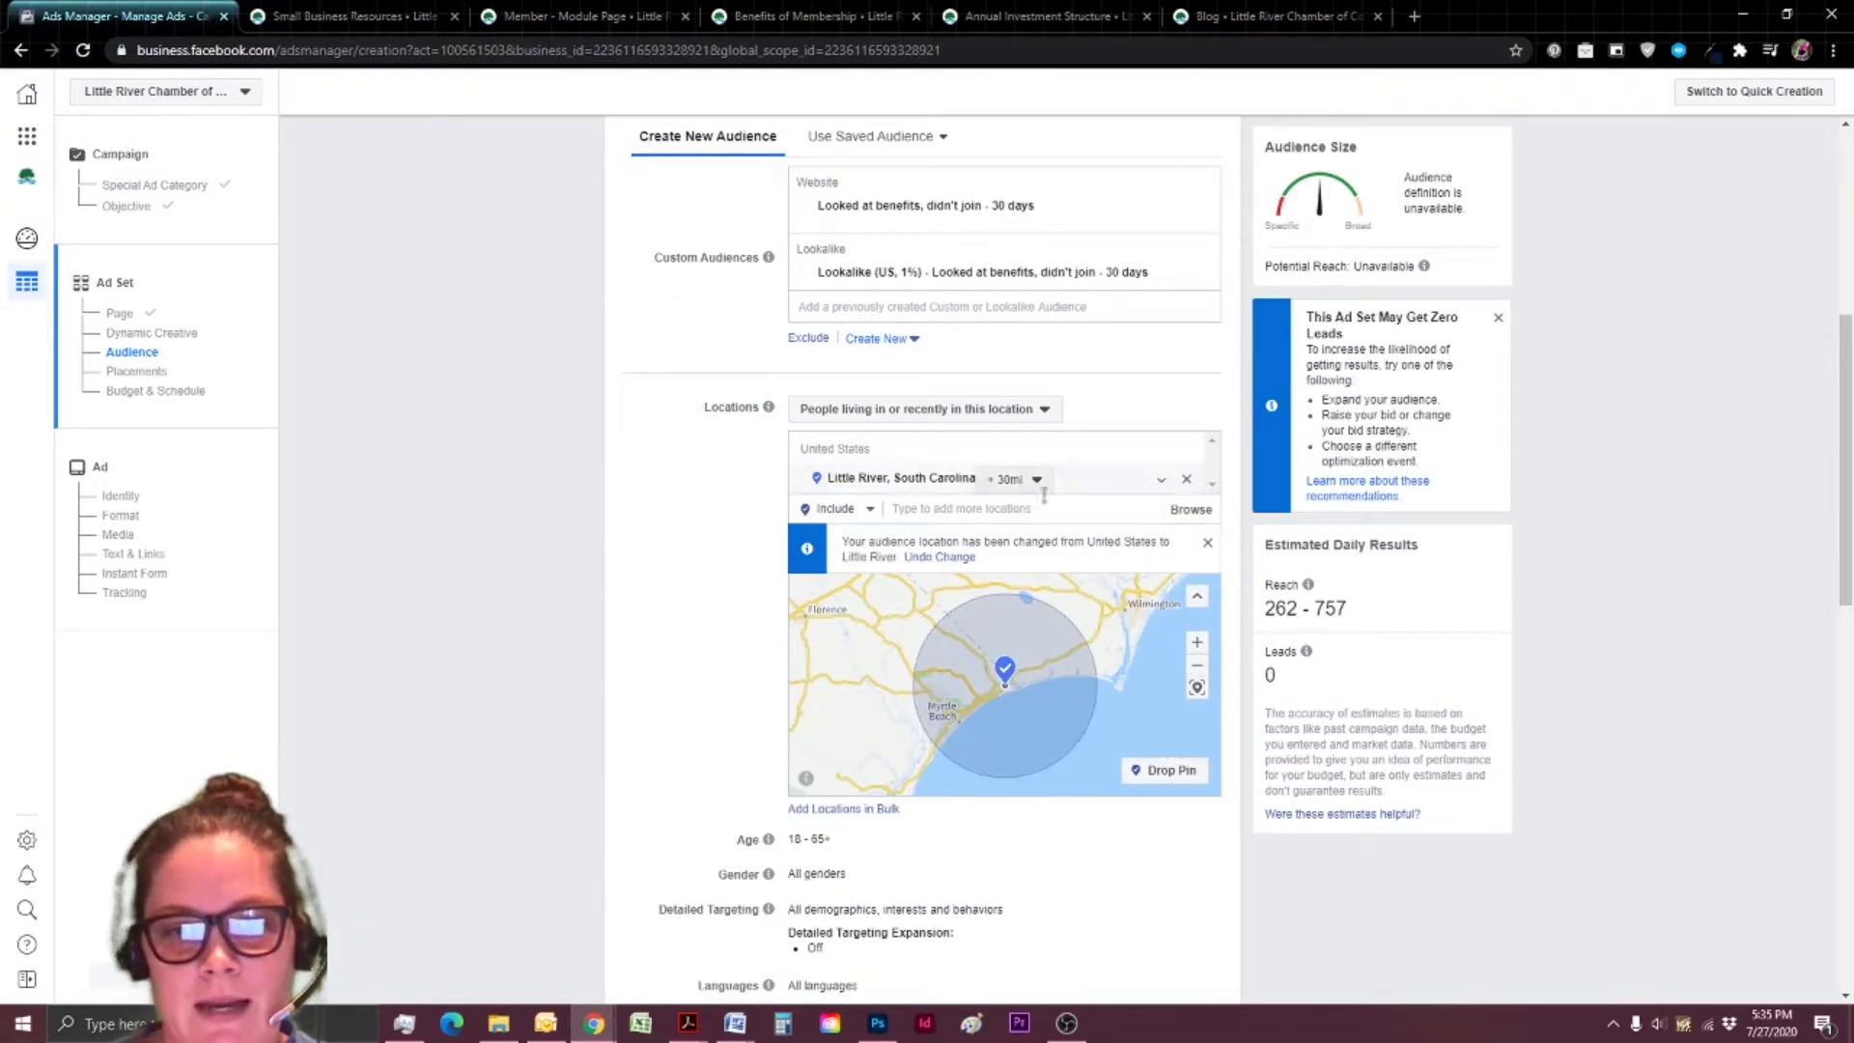
{"action": "left_click_drag", "start_coordinate": [1262, 582], "coordinate": [1388, 628]}
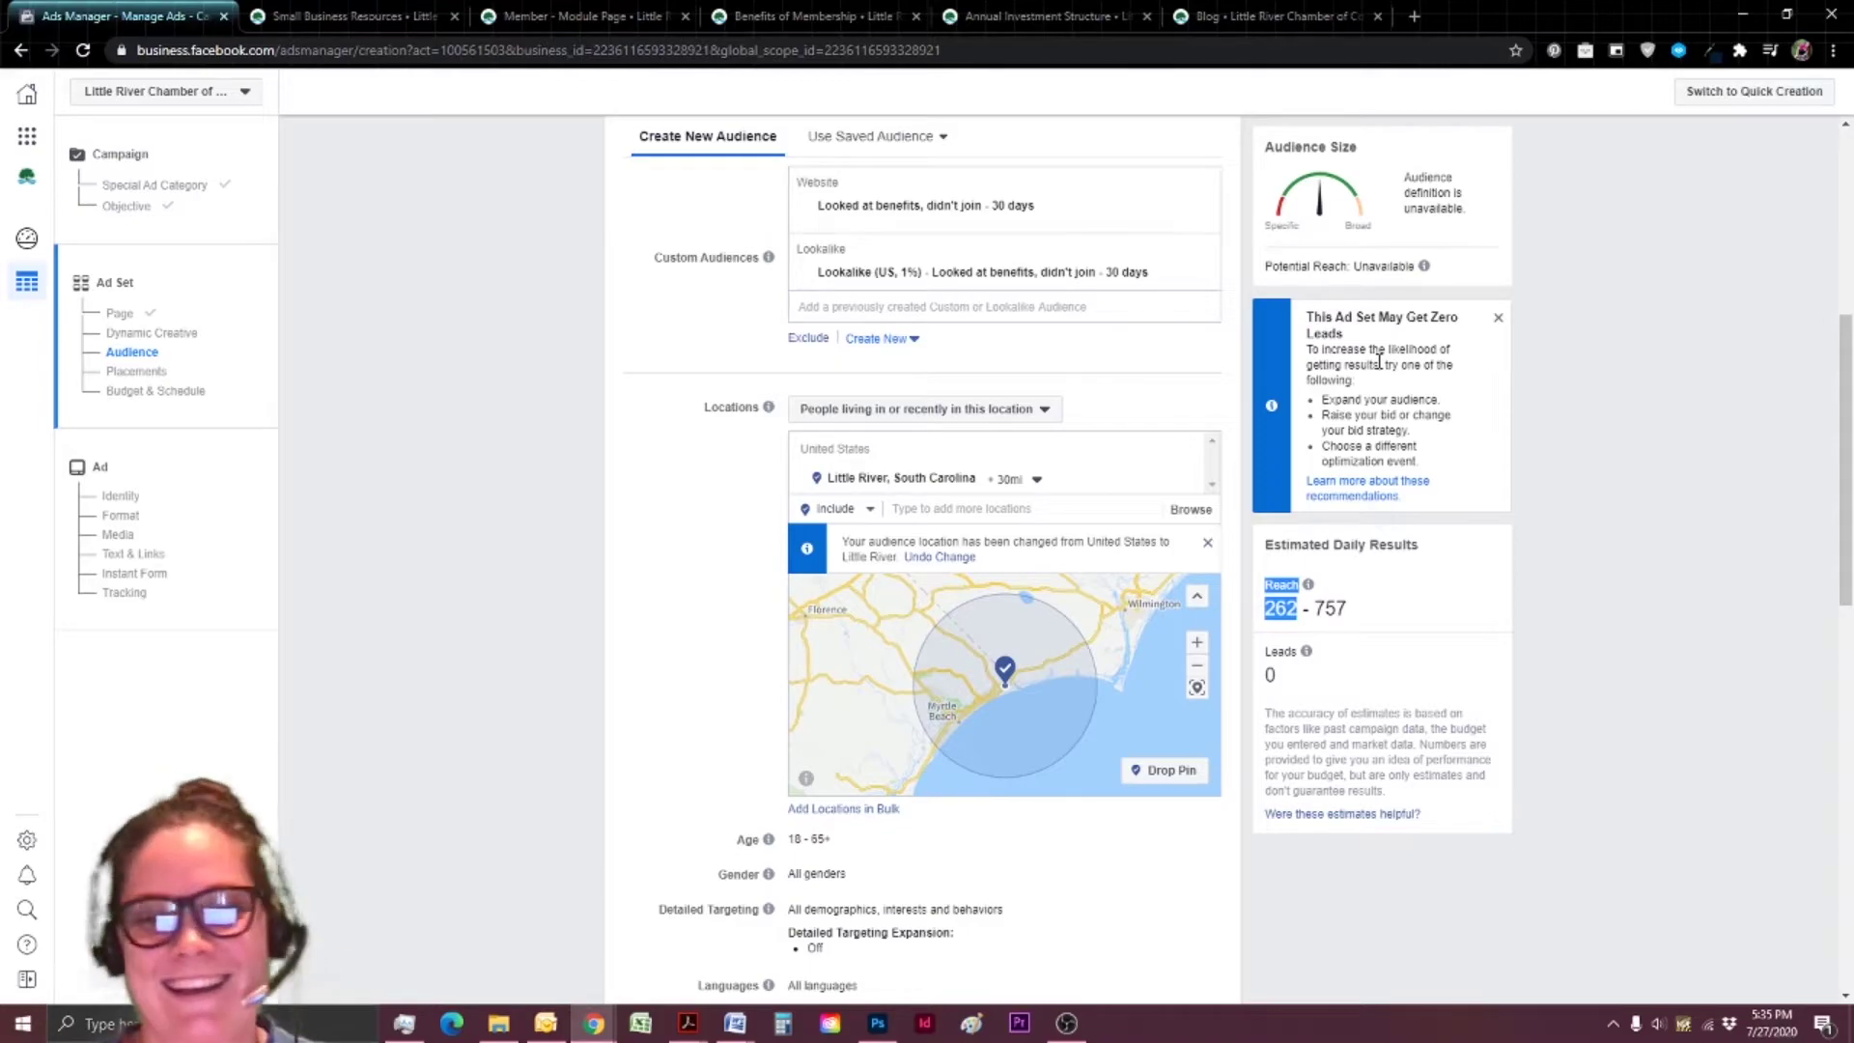
{"action": "scroll", "coordinate": [1192, 508], "scroll_direction": "down", "scroll_amount": 2}
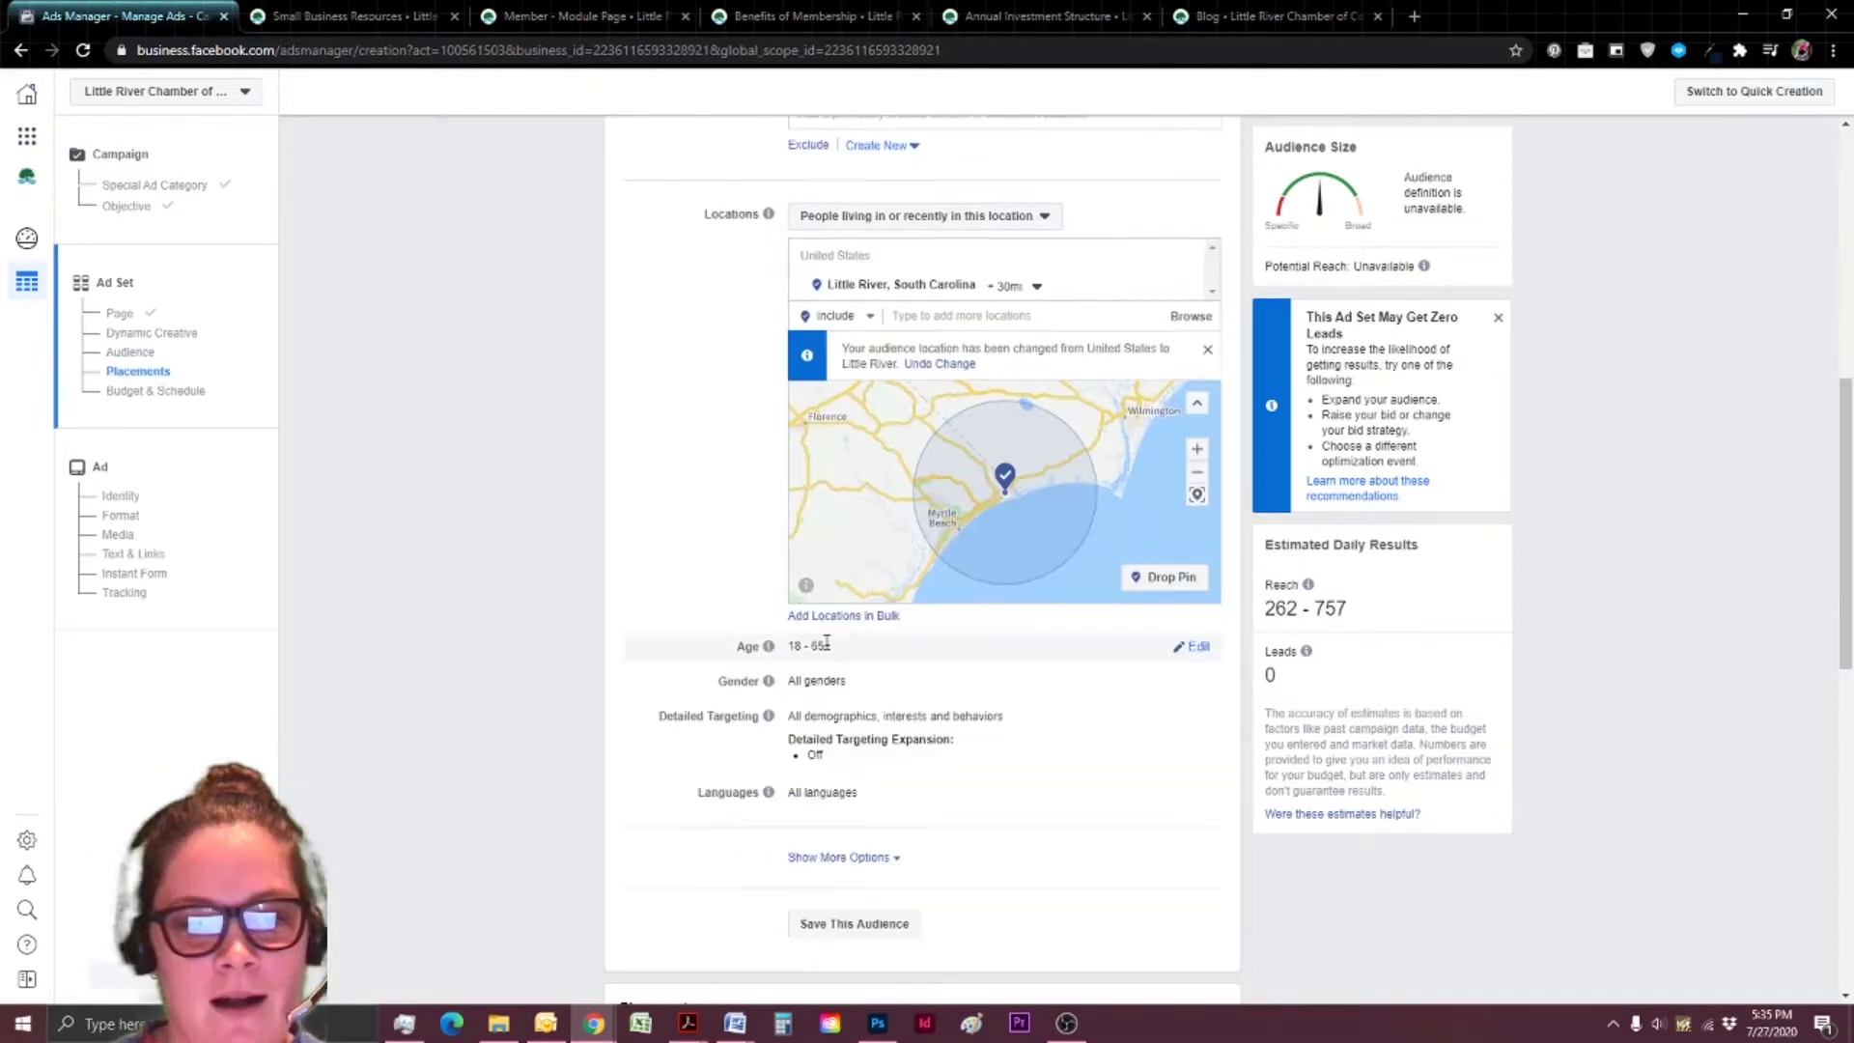
Set the audience age range to minimum 22 and maximum 50.
{"action": "left_click", "coordinate": [1198, 647]}
{"action": "left_click", "coordinate": [890, 652]}
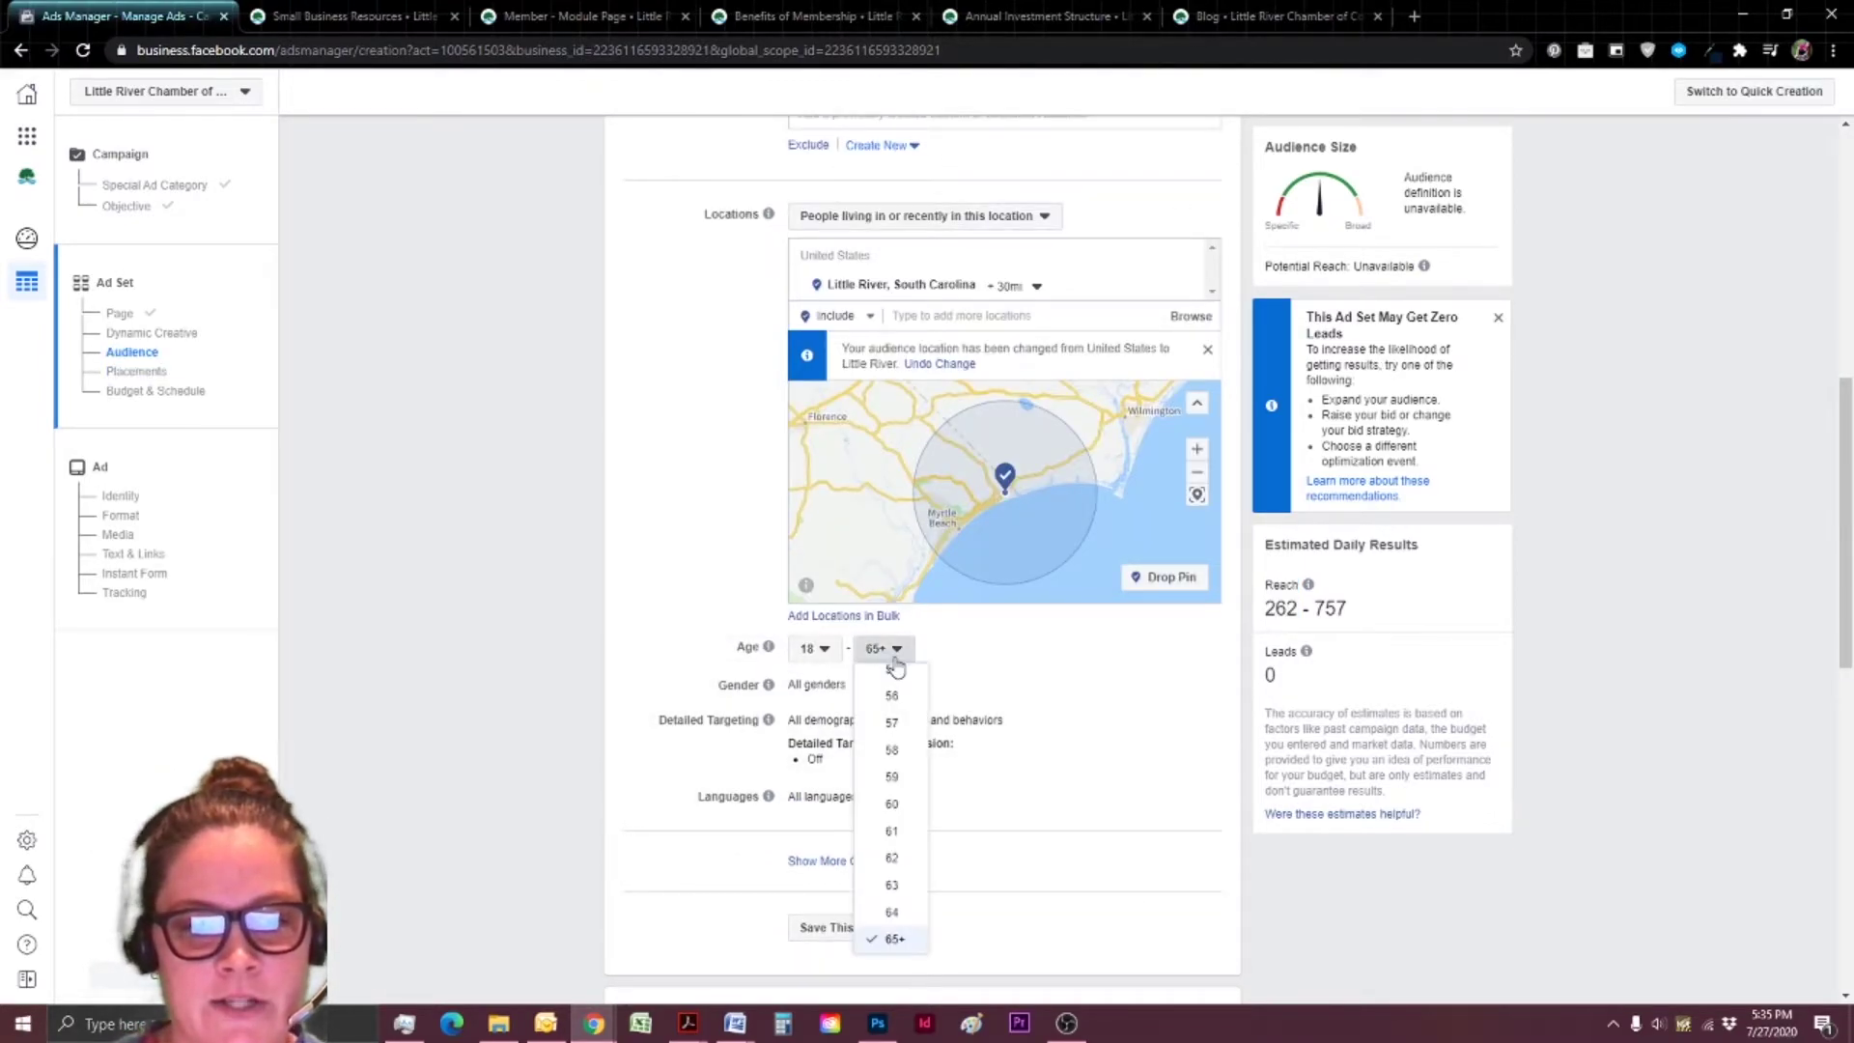
{"action": "scroll", "coordinate": [893, 743], "scroll_direction": "up", "scroll_amount": 4}
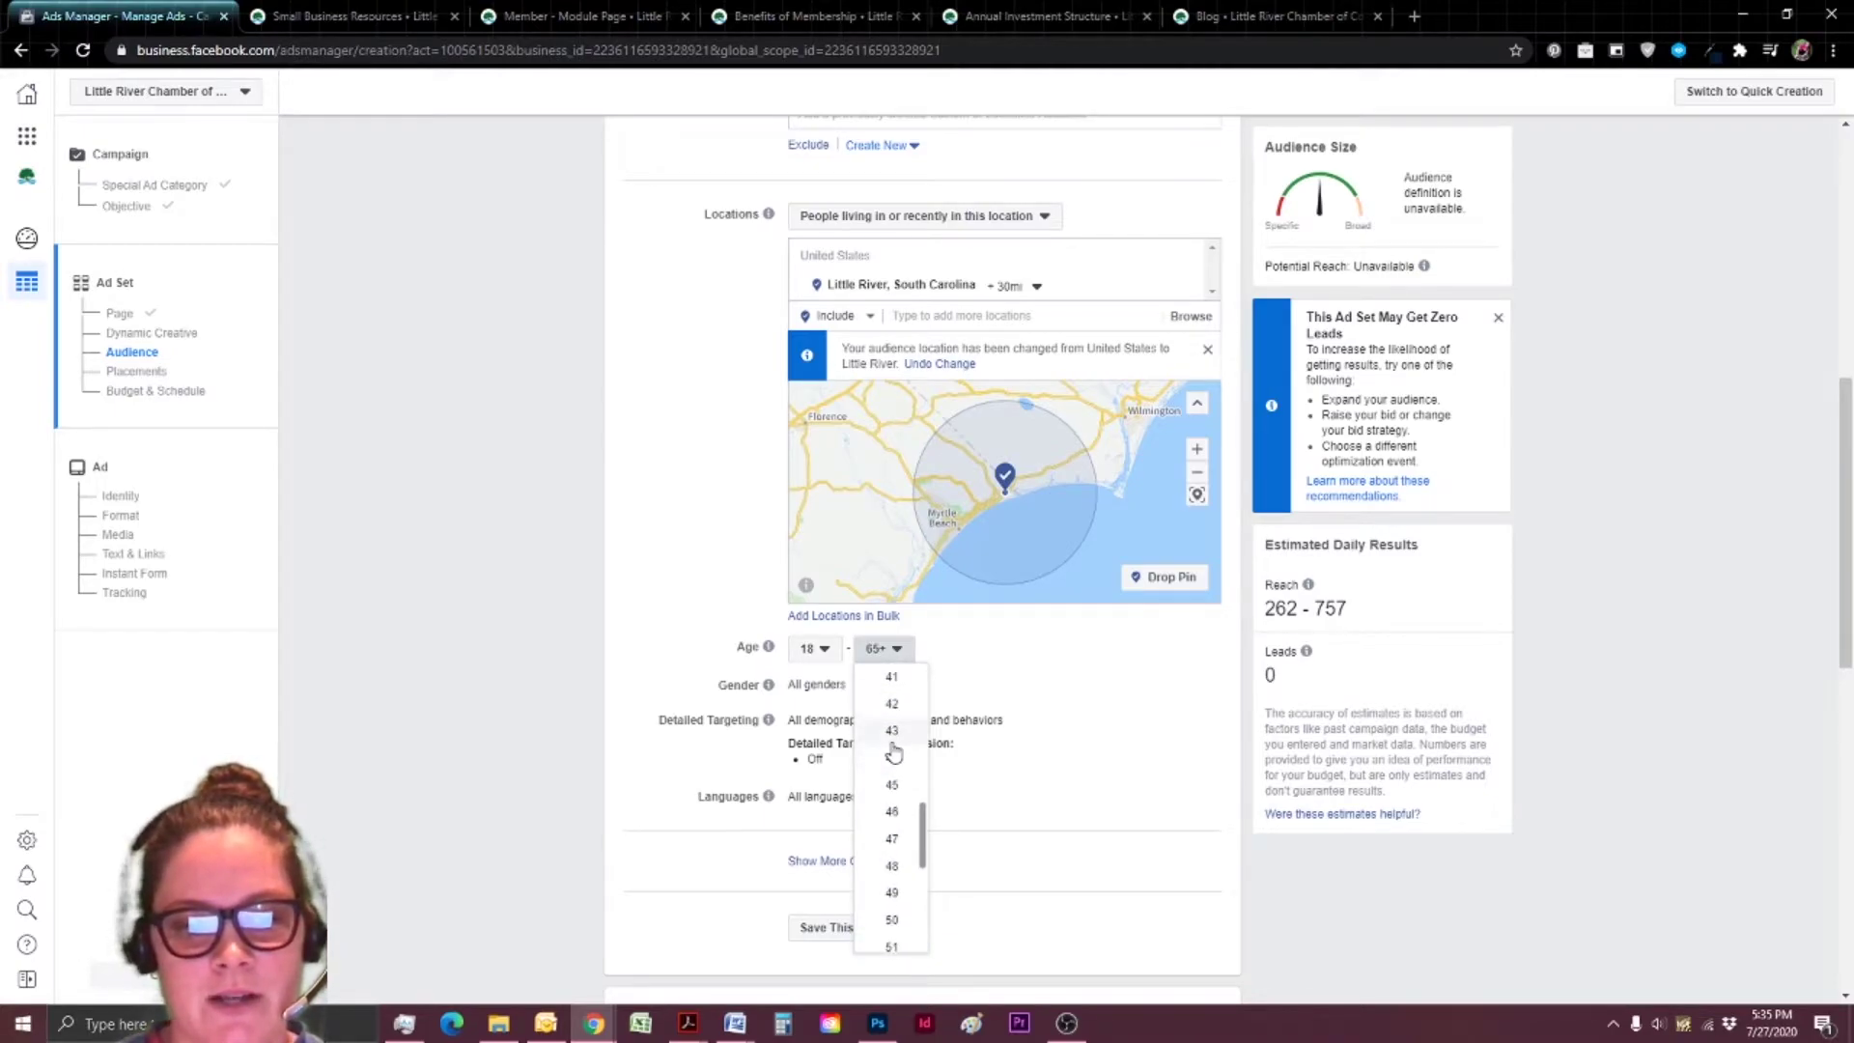
{"action": "scroll", "coordinate": [893, 751], "scroll_direction": "up", "scroll_amount": 4}
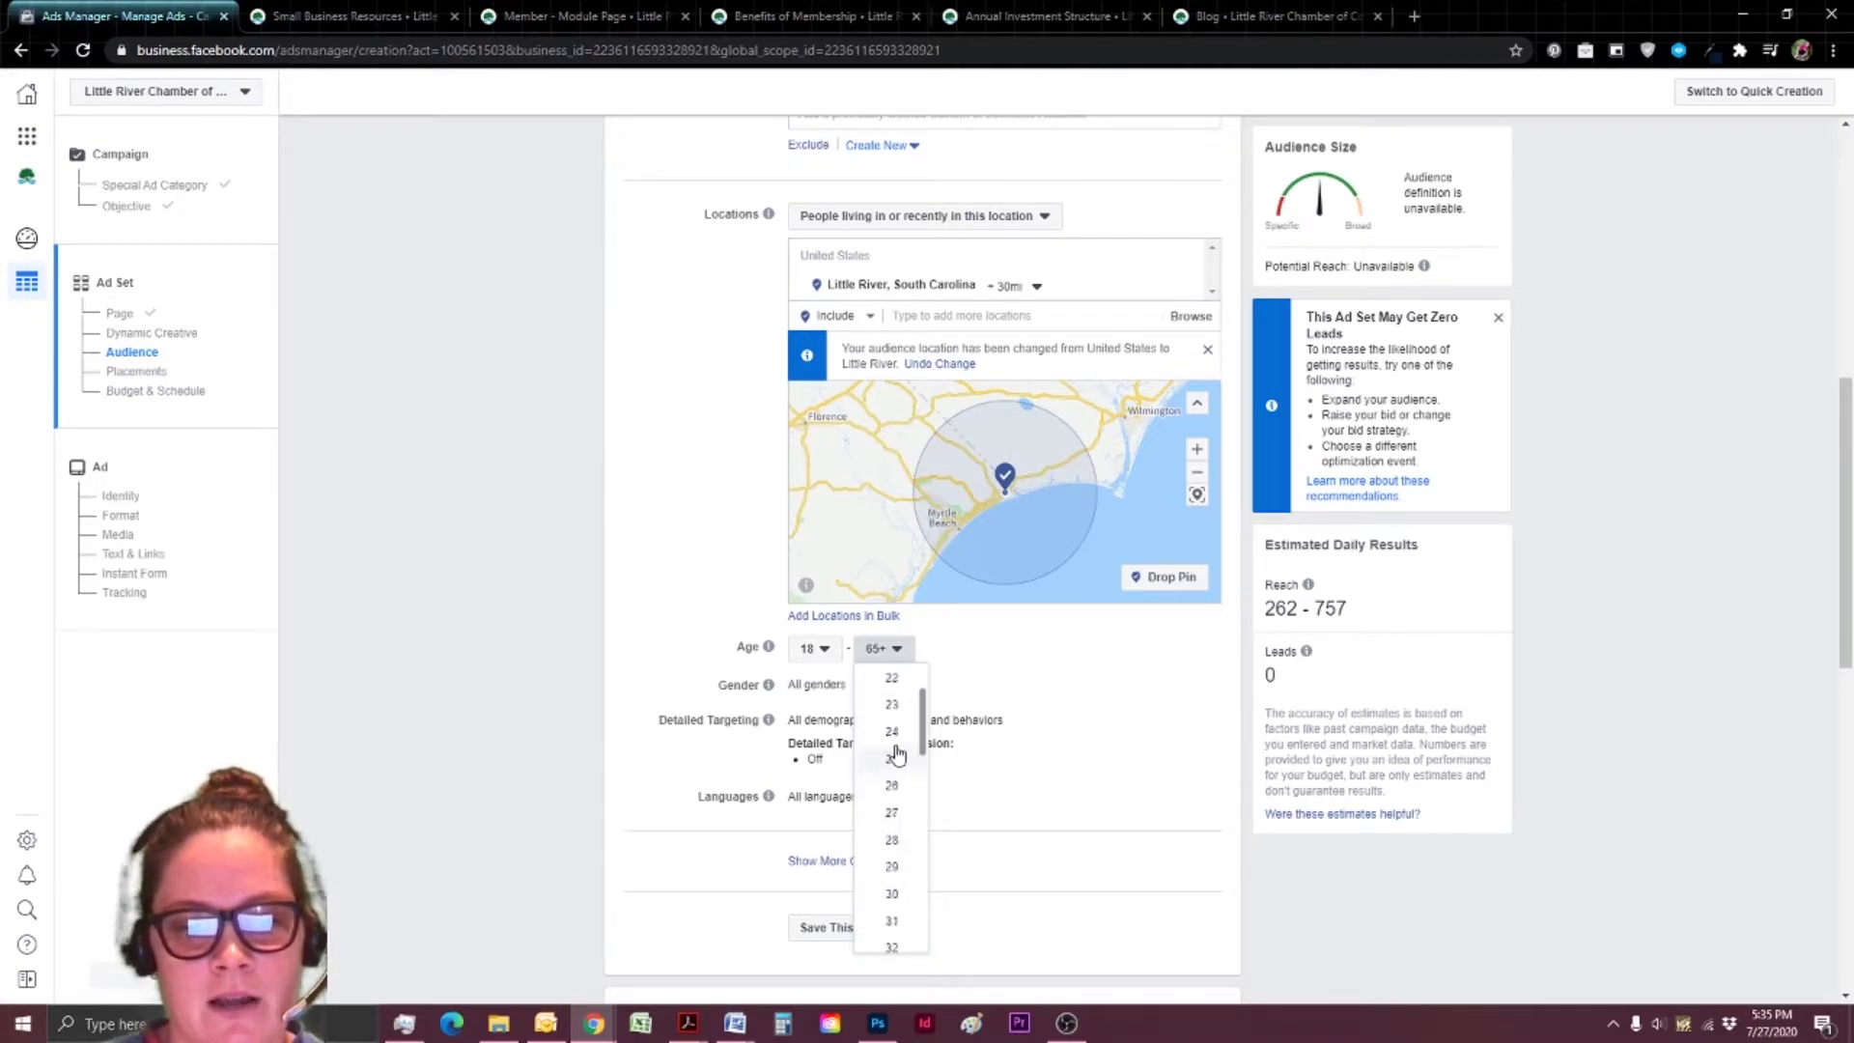
{"action": "left_click", "coordinate": [1010, 673]}
{"action": "scroll", "coordinate": [1005, 654], "scroll_direction": "down", "scroll_amount": 1}
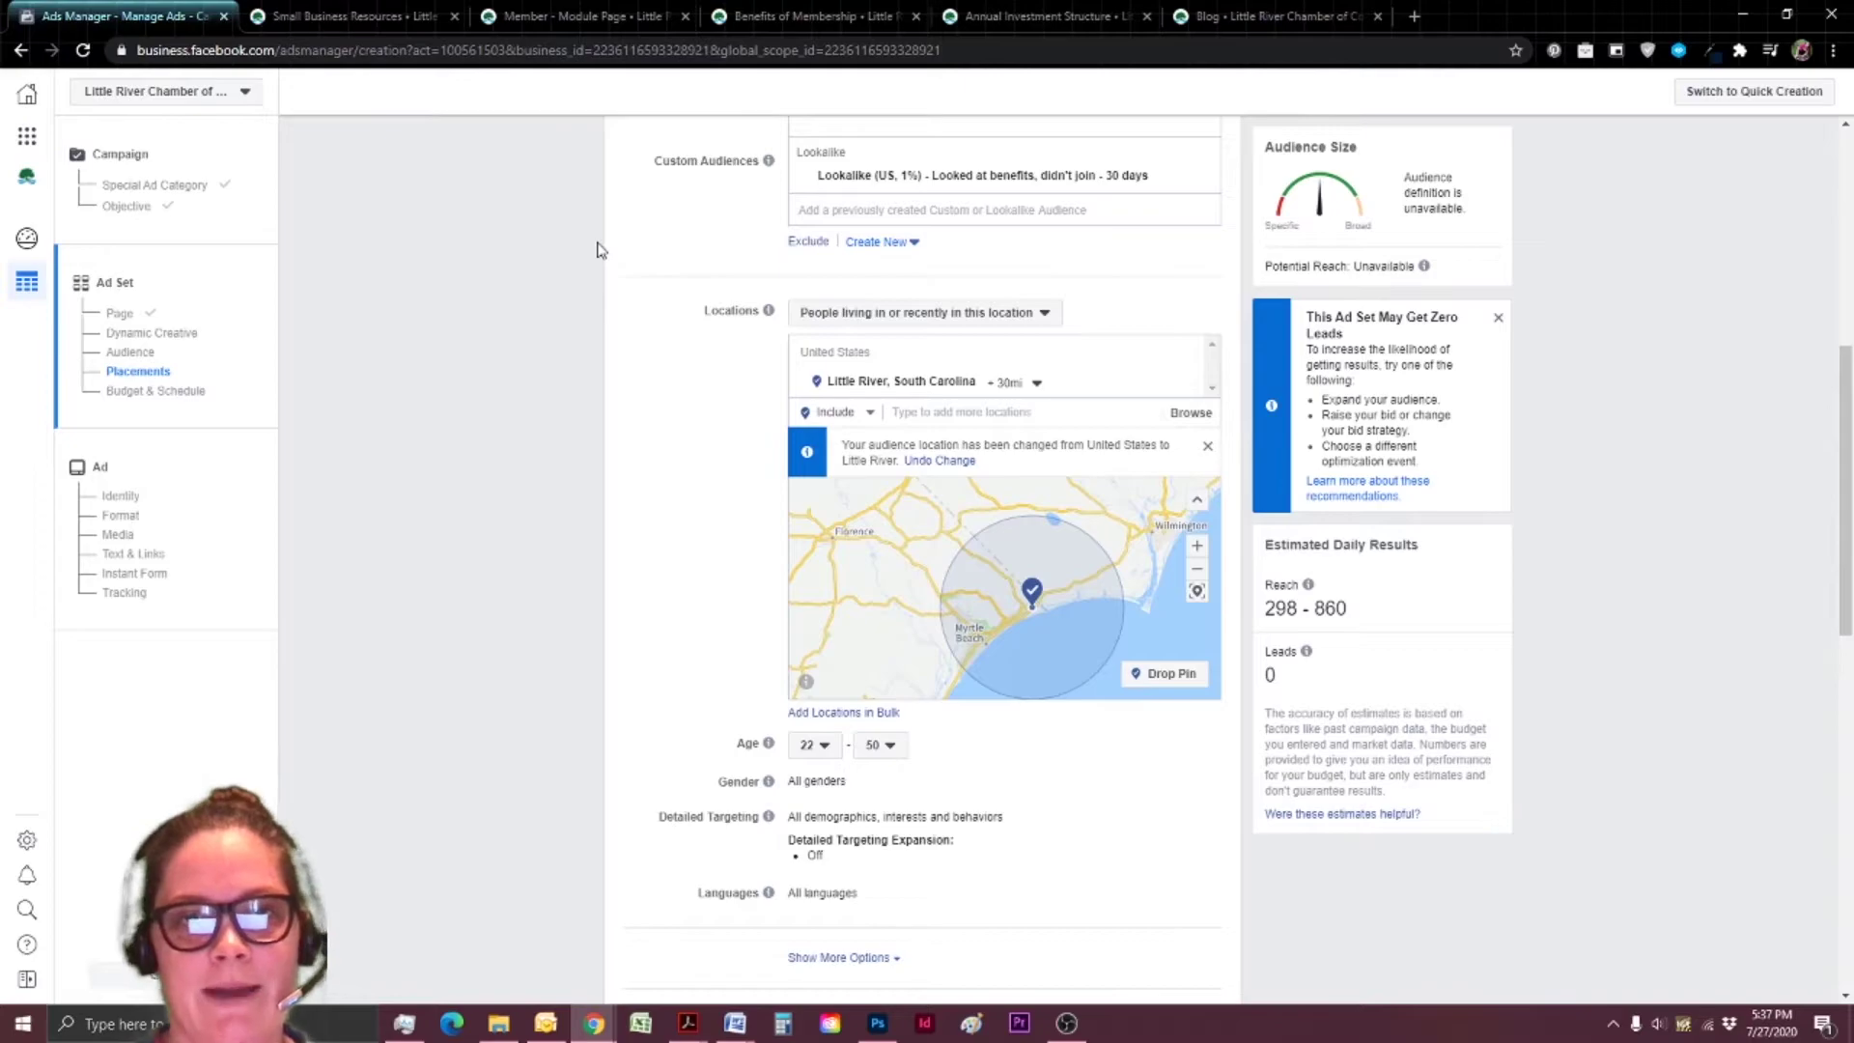
In a new tab, view the Little River Chamber Page's Insights People fan demographics.
{"action": "left_click", "coordinate": [1413, 16]}
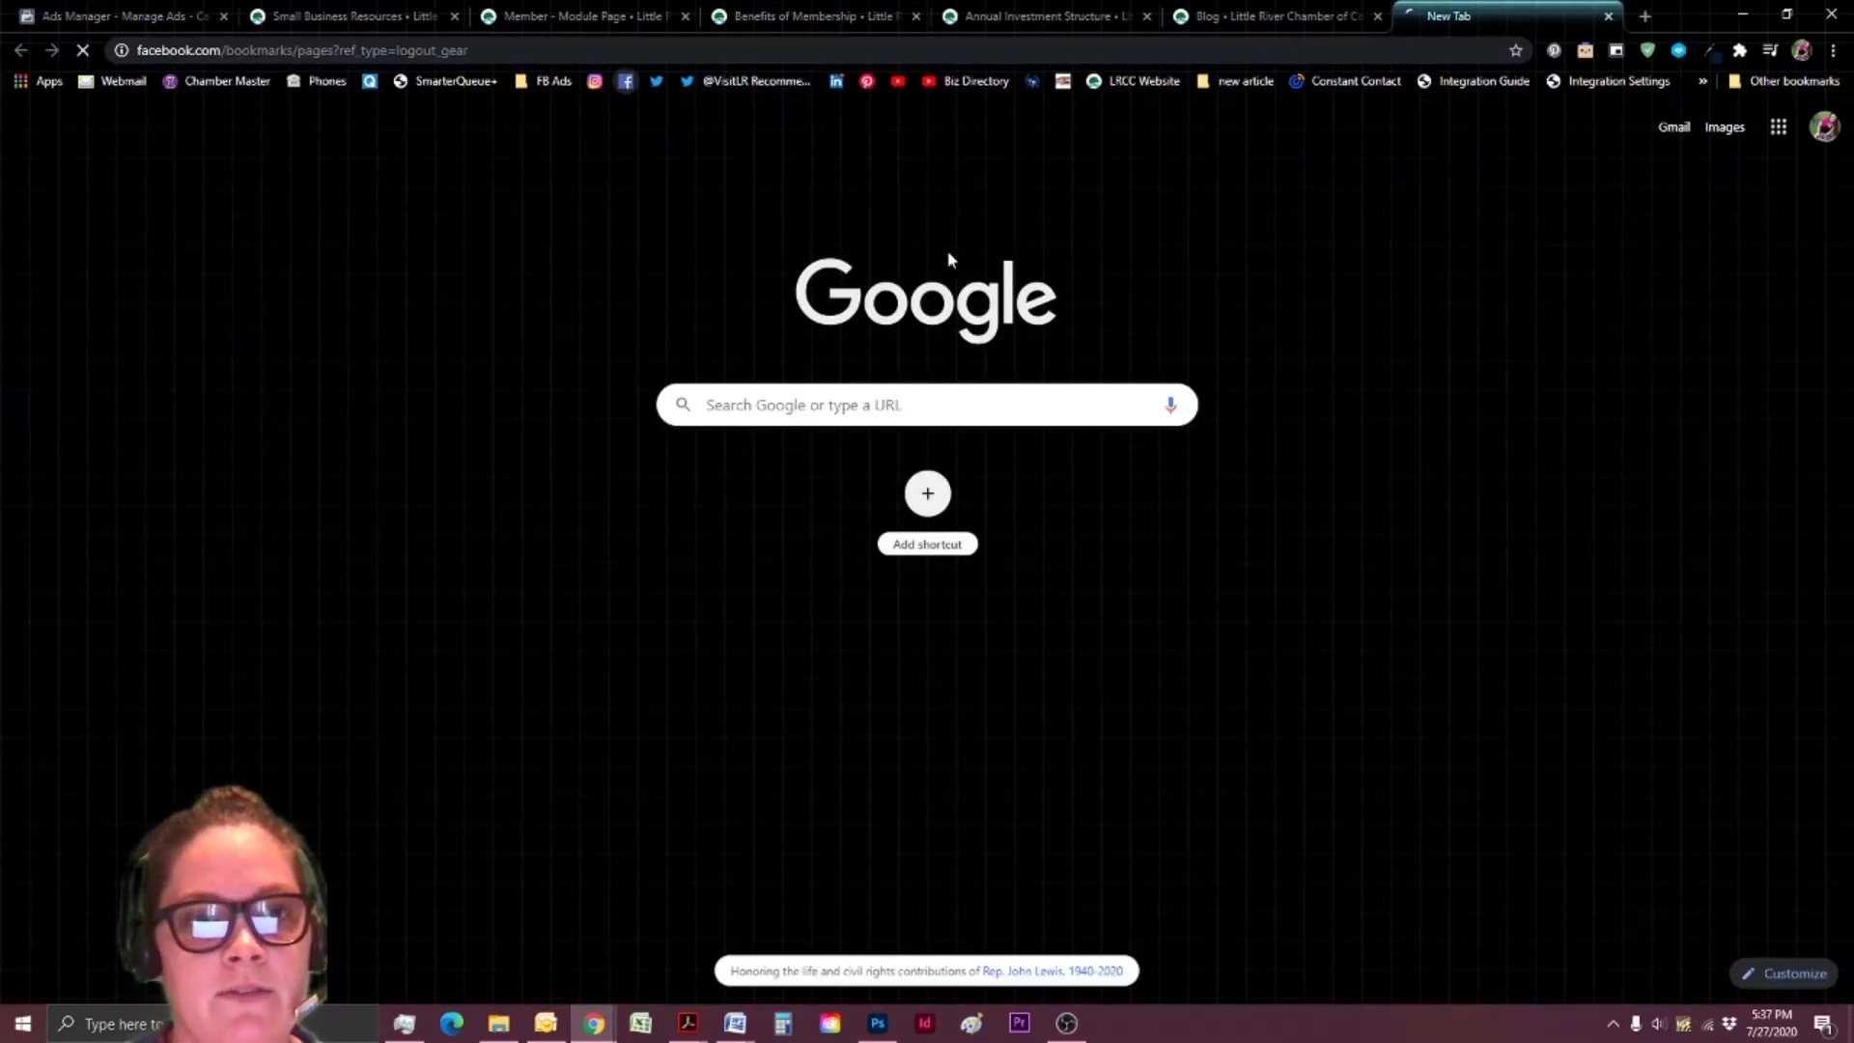
{"action": "left_click", "coordinate": [778, 136]}
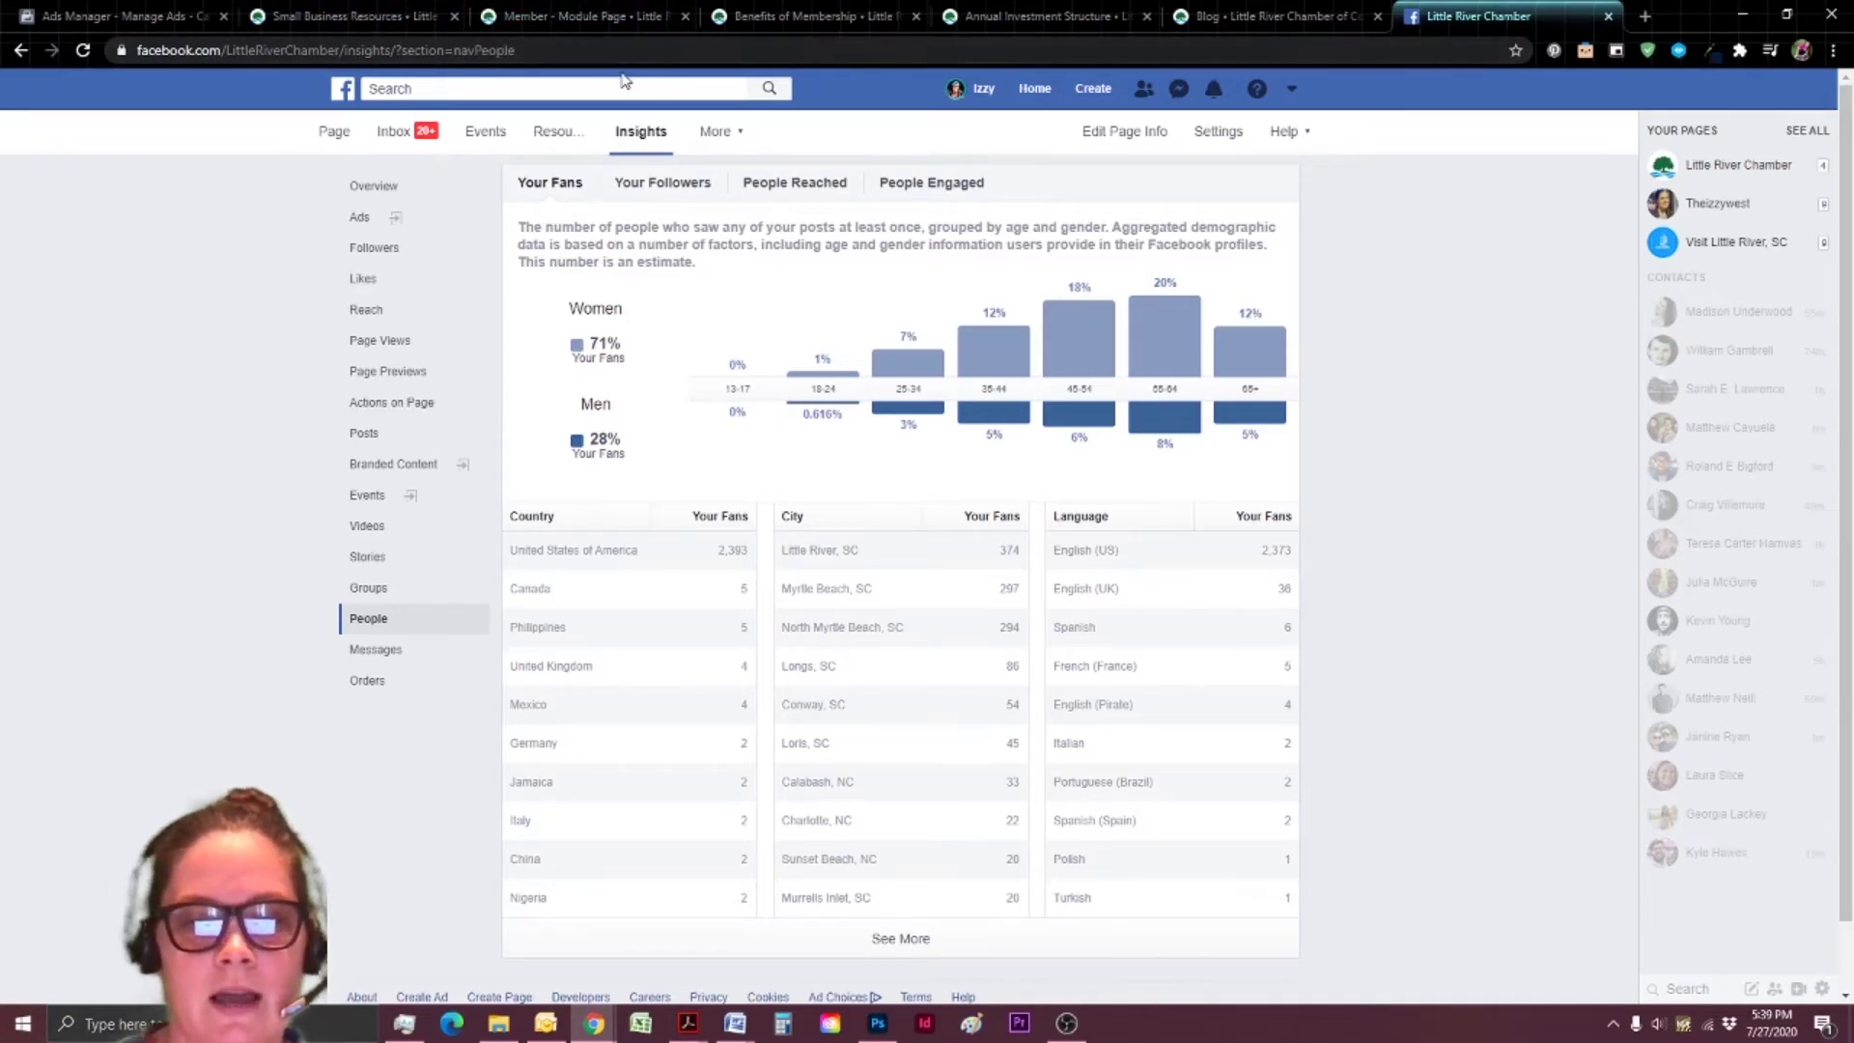
Return to the ad set and start entering an average cost per lead.
{"action": "key", "text": "ctrl+1"}
{"action": "scroll", "coordinate": [758, 488], "scroll_direction": "down", "scroll_amount": 10}
{"action": "scroll", "coordinate": [722, 576], "scroll_direction": "down", "scroll_amount": 4}
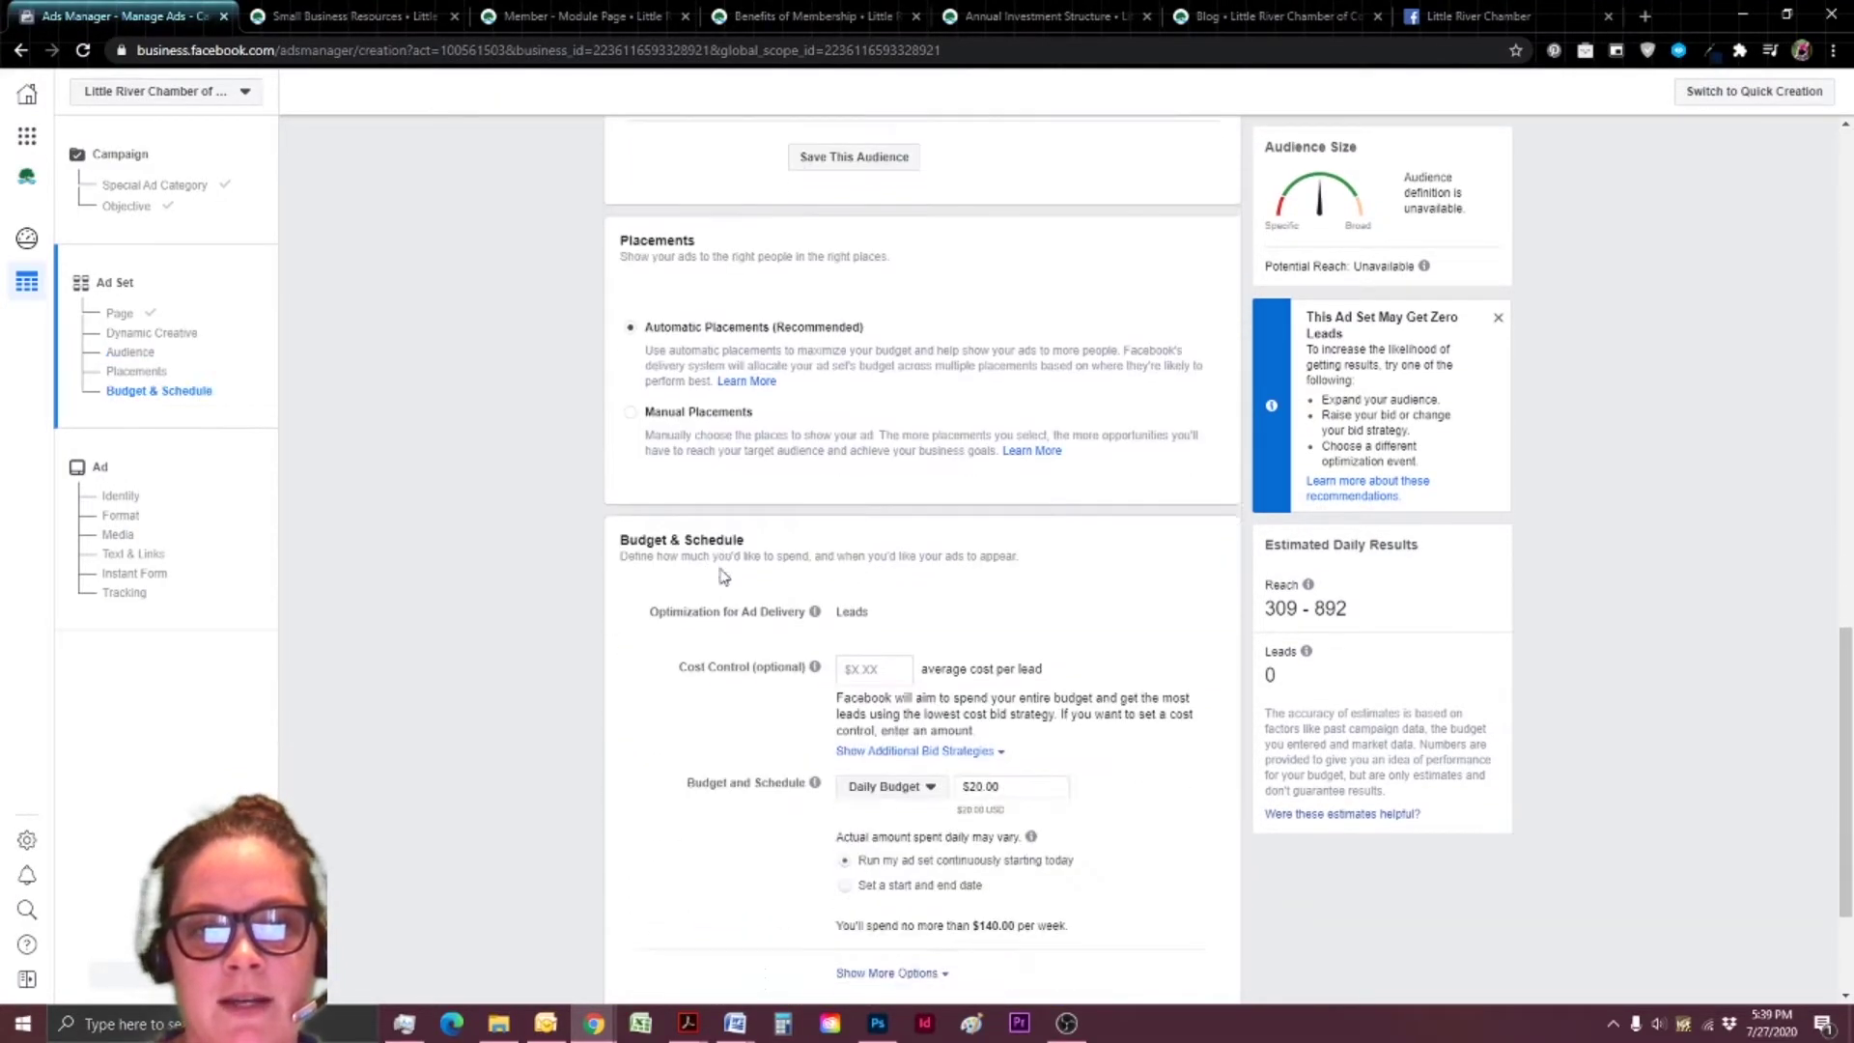
{"action": "scroll", "coordinate": [751, 513], "scroll_direction": "down", "scroll_amount": 1}
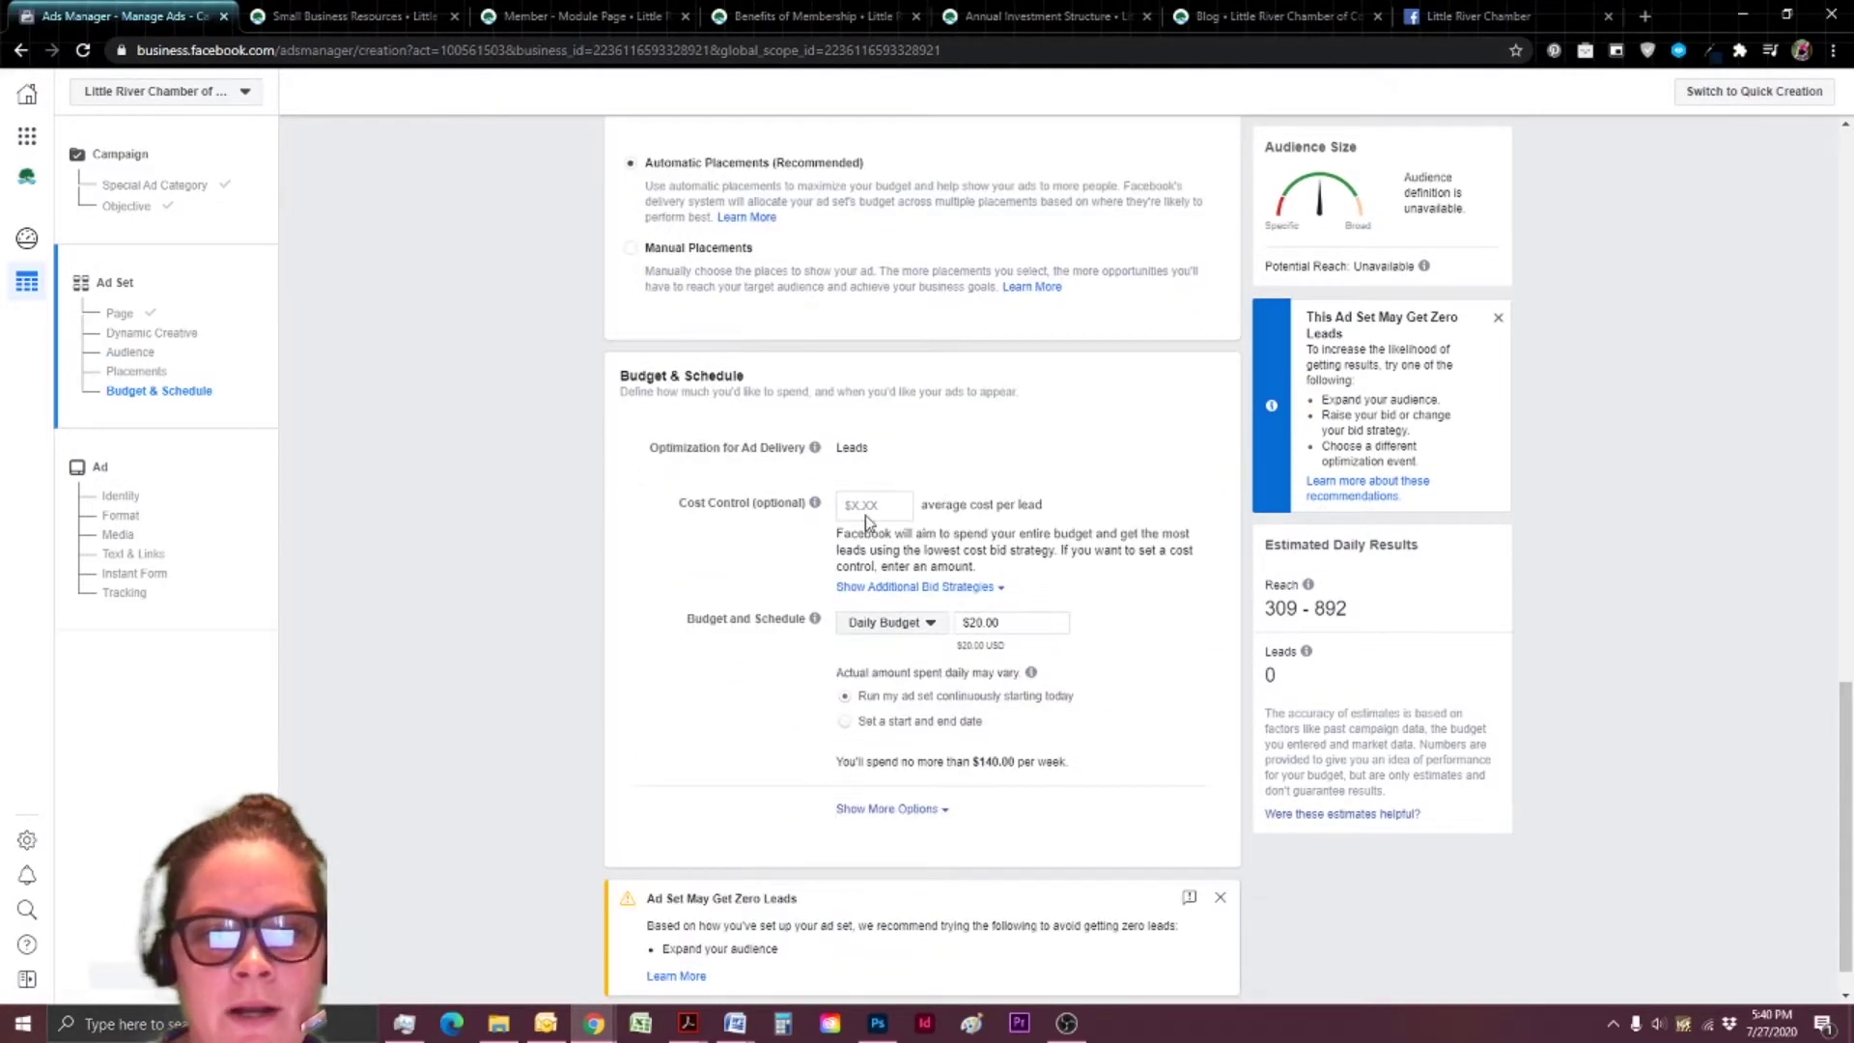
{"action": "left_click", "coordinate": [862, 506]}
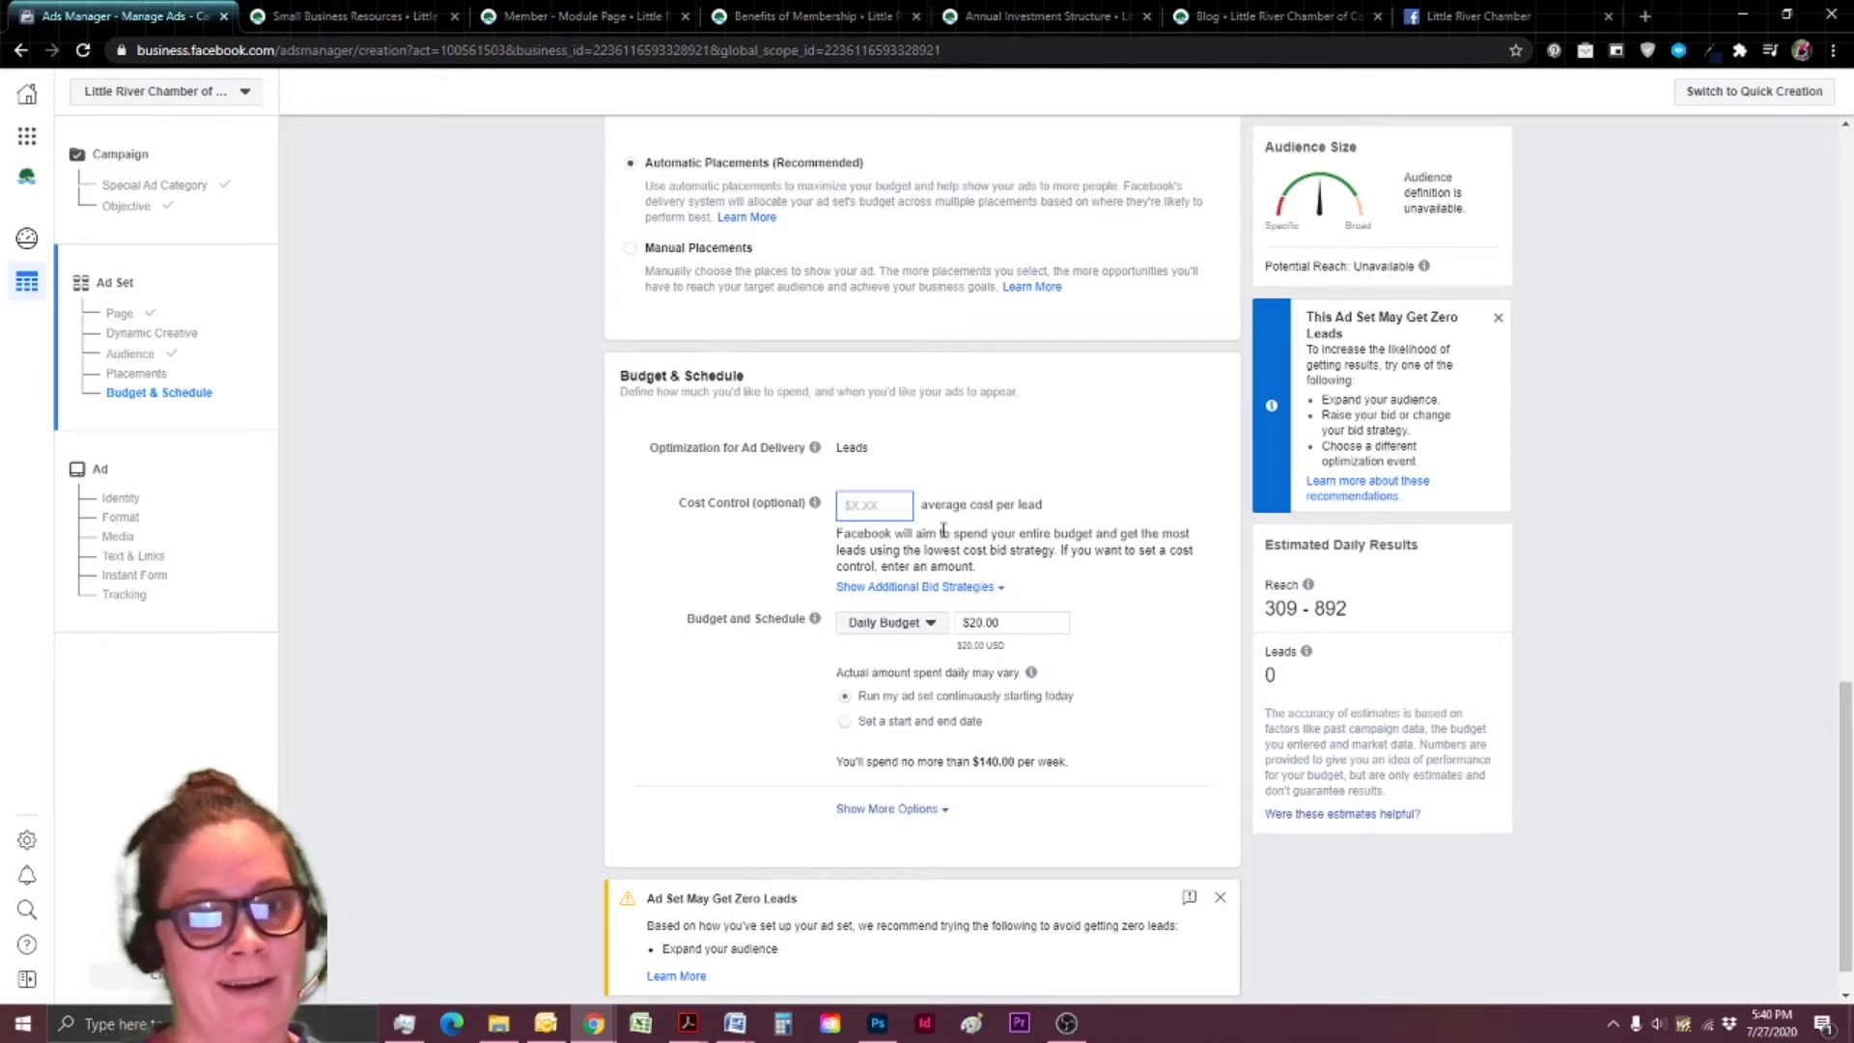
{"action": "scroll", "coordinate": [944, 540], "scroll_direction": "down", "scroll_amount": 1}
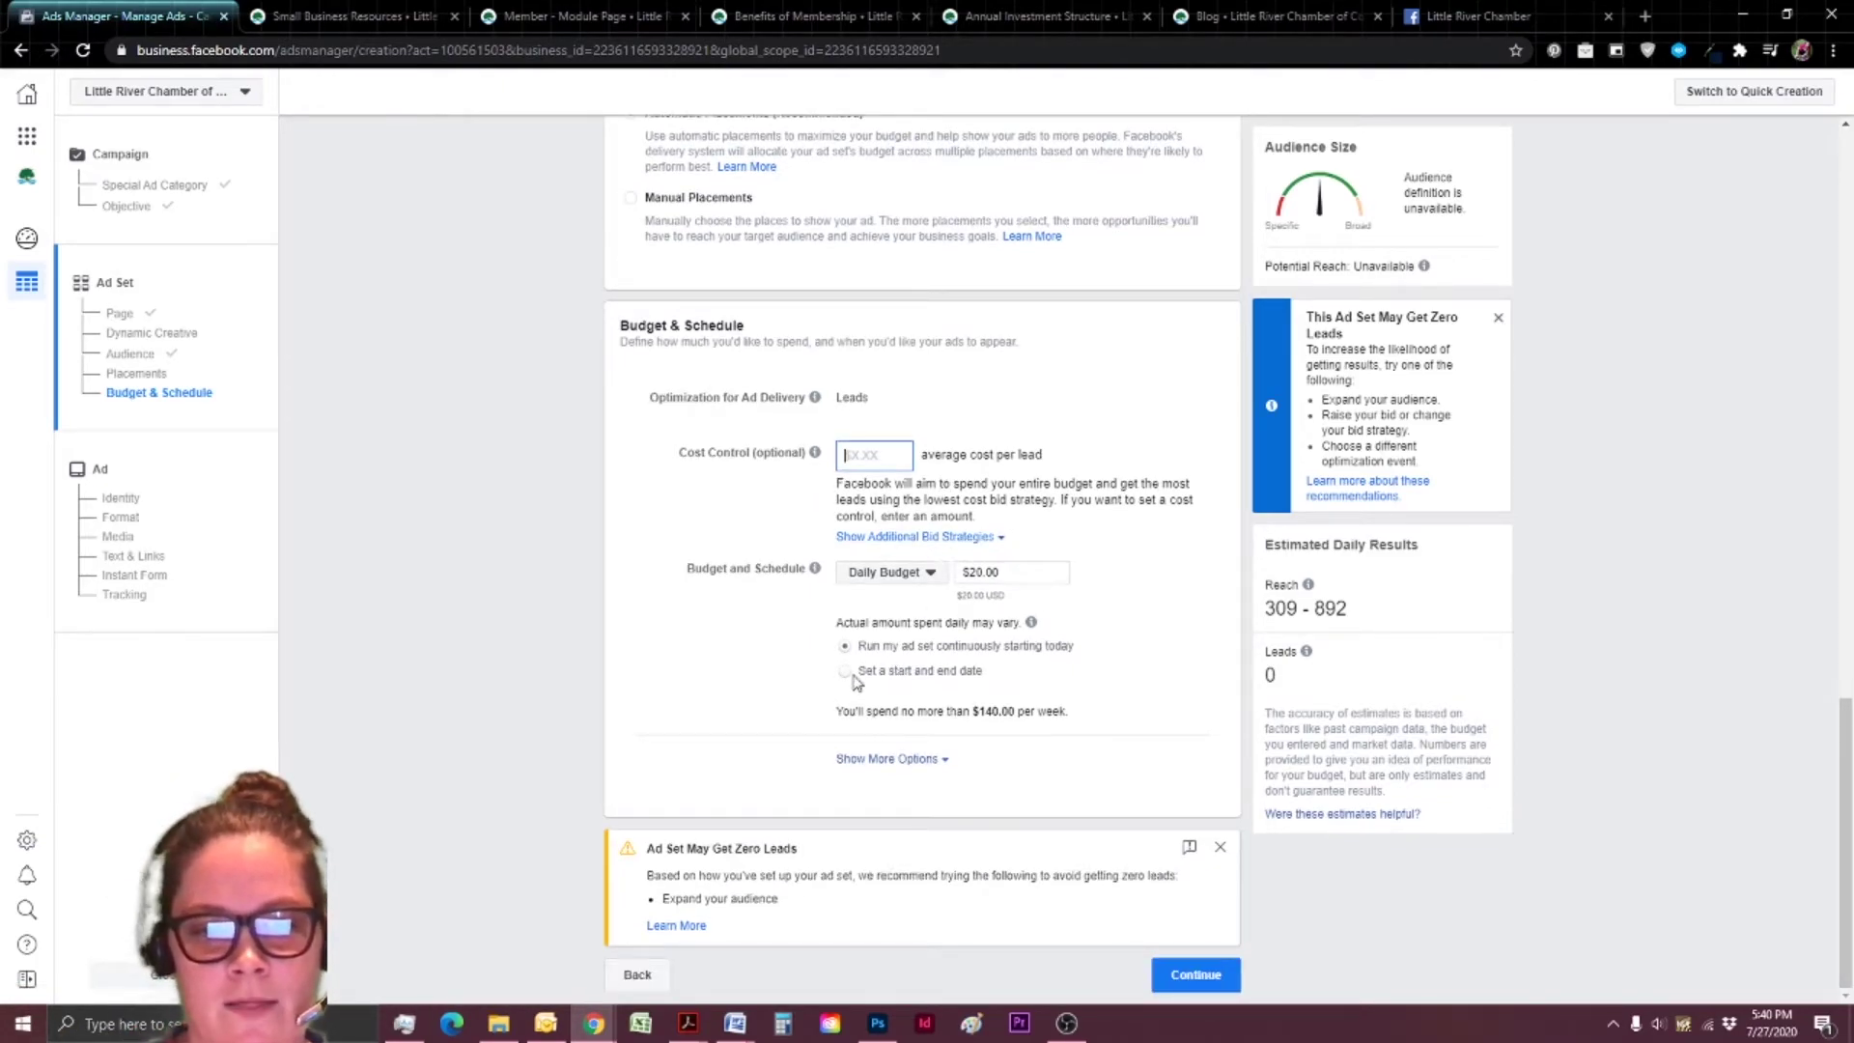
Schedule the ad set Aug 2–8, 2020 with a $20 lifetime budget.
{"action": "left_click", "coordinate": [844, 670]}
{"action": "left_click", "coordinate": [891, 571]}
{"action": "left_click", "coordinate": [913, 625]}
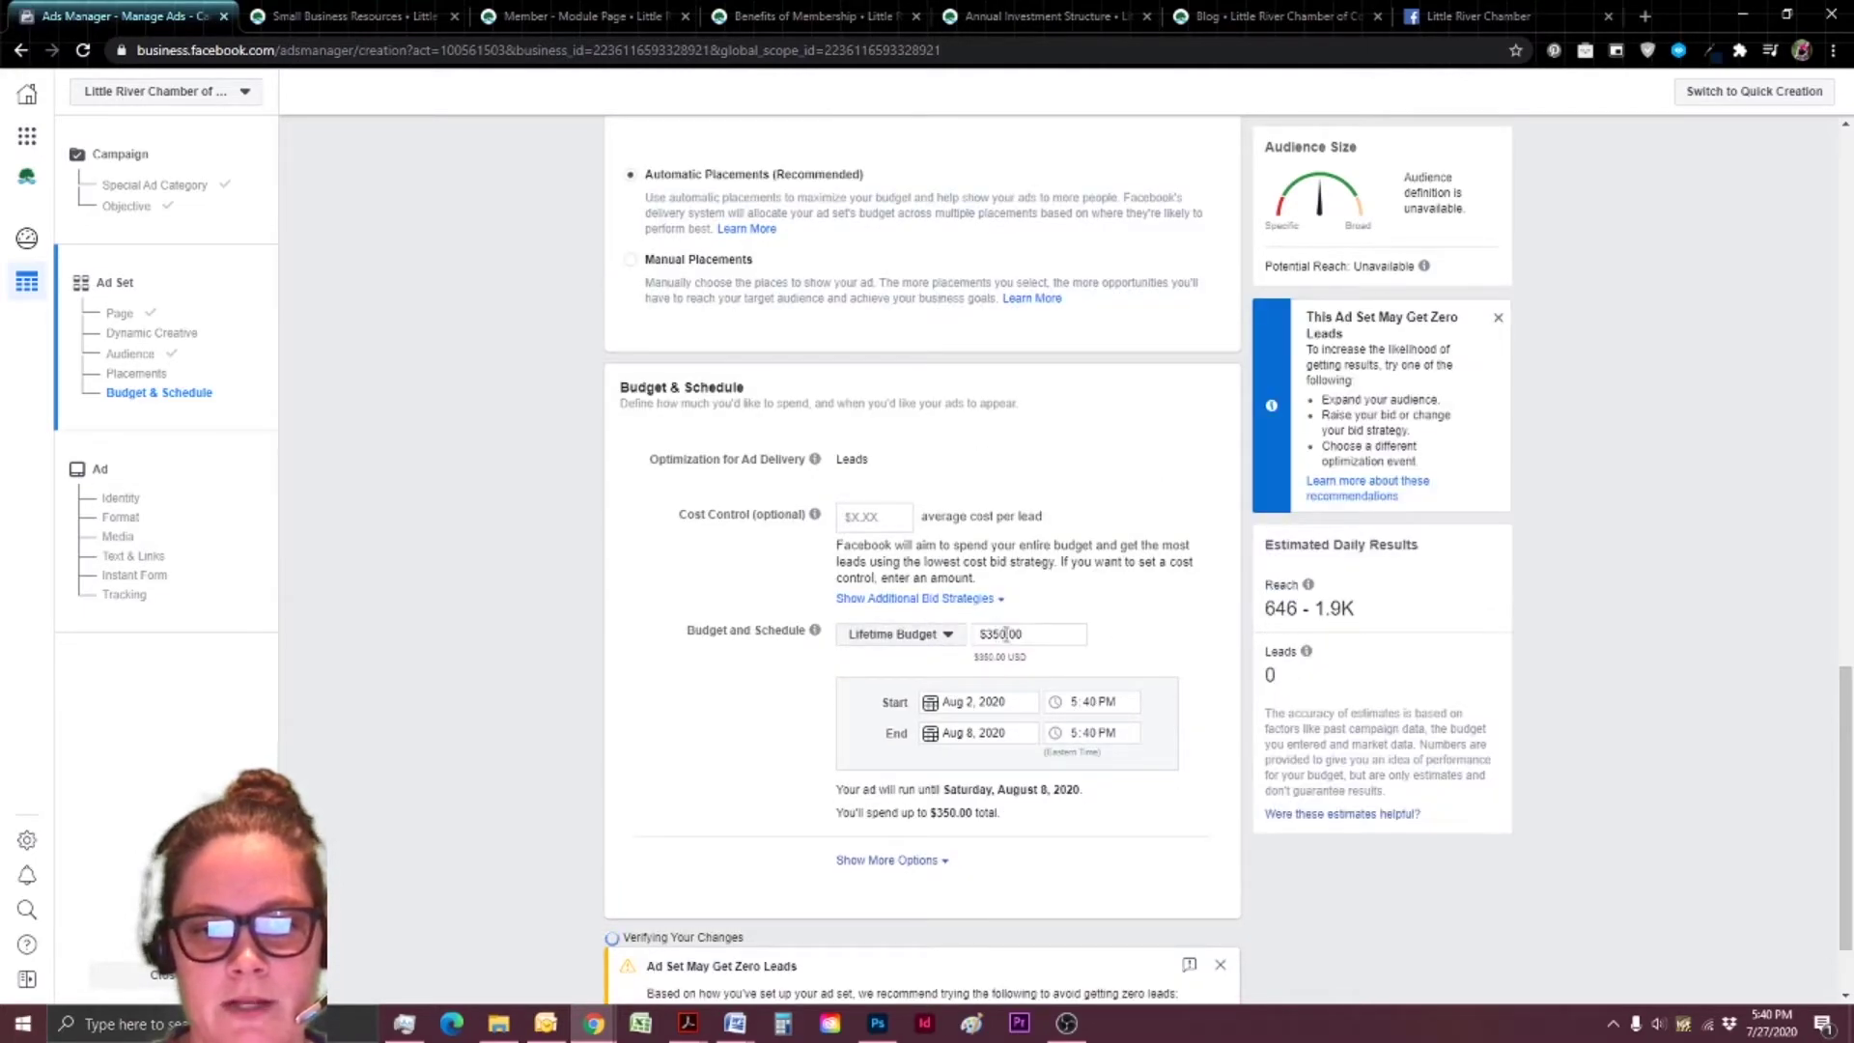
{"action": "double_click", "coordinate": [998, 633]}
{"action": "type", "text": "20"}
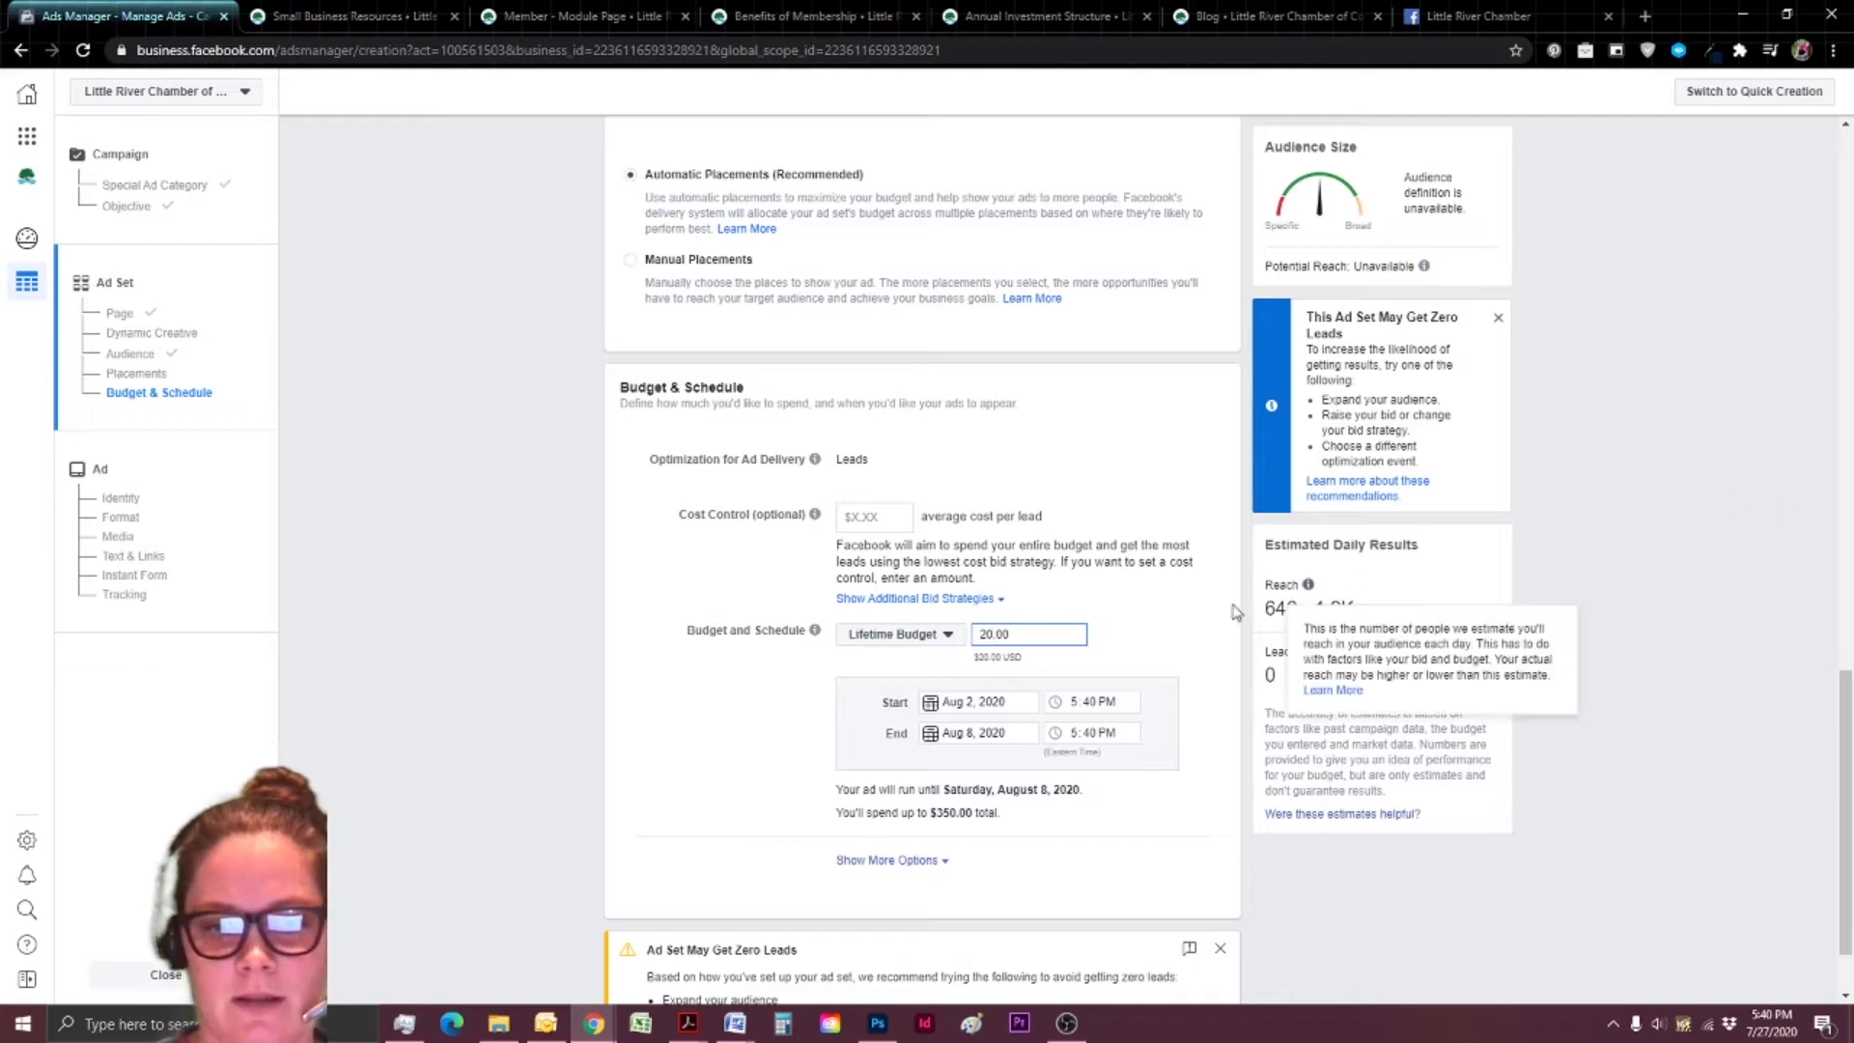
{"action": "left_click", "coordinate": [1199, 664]}
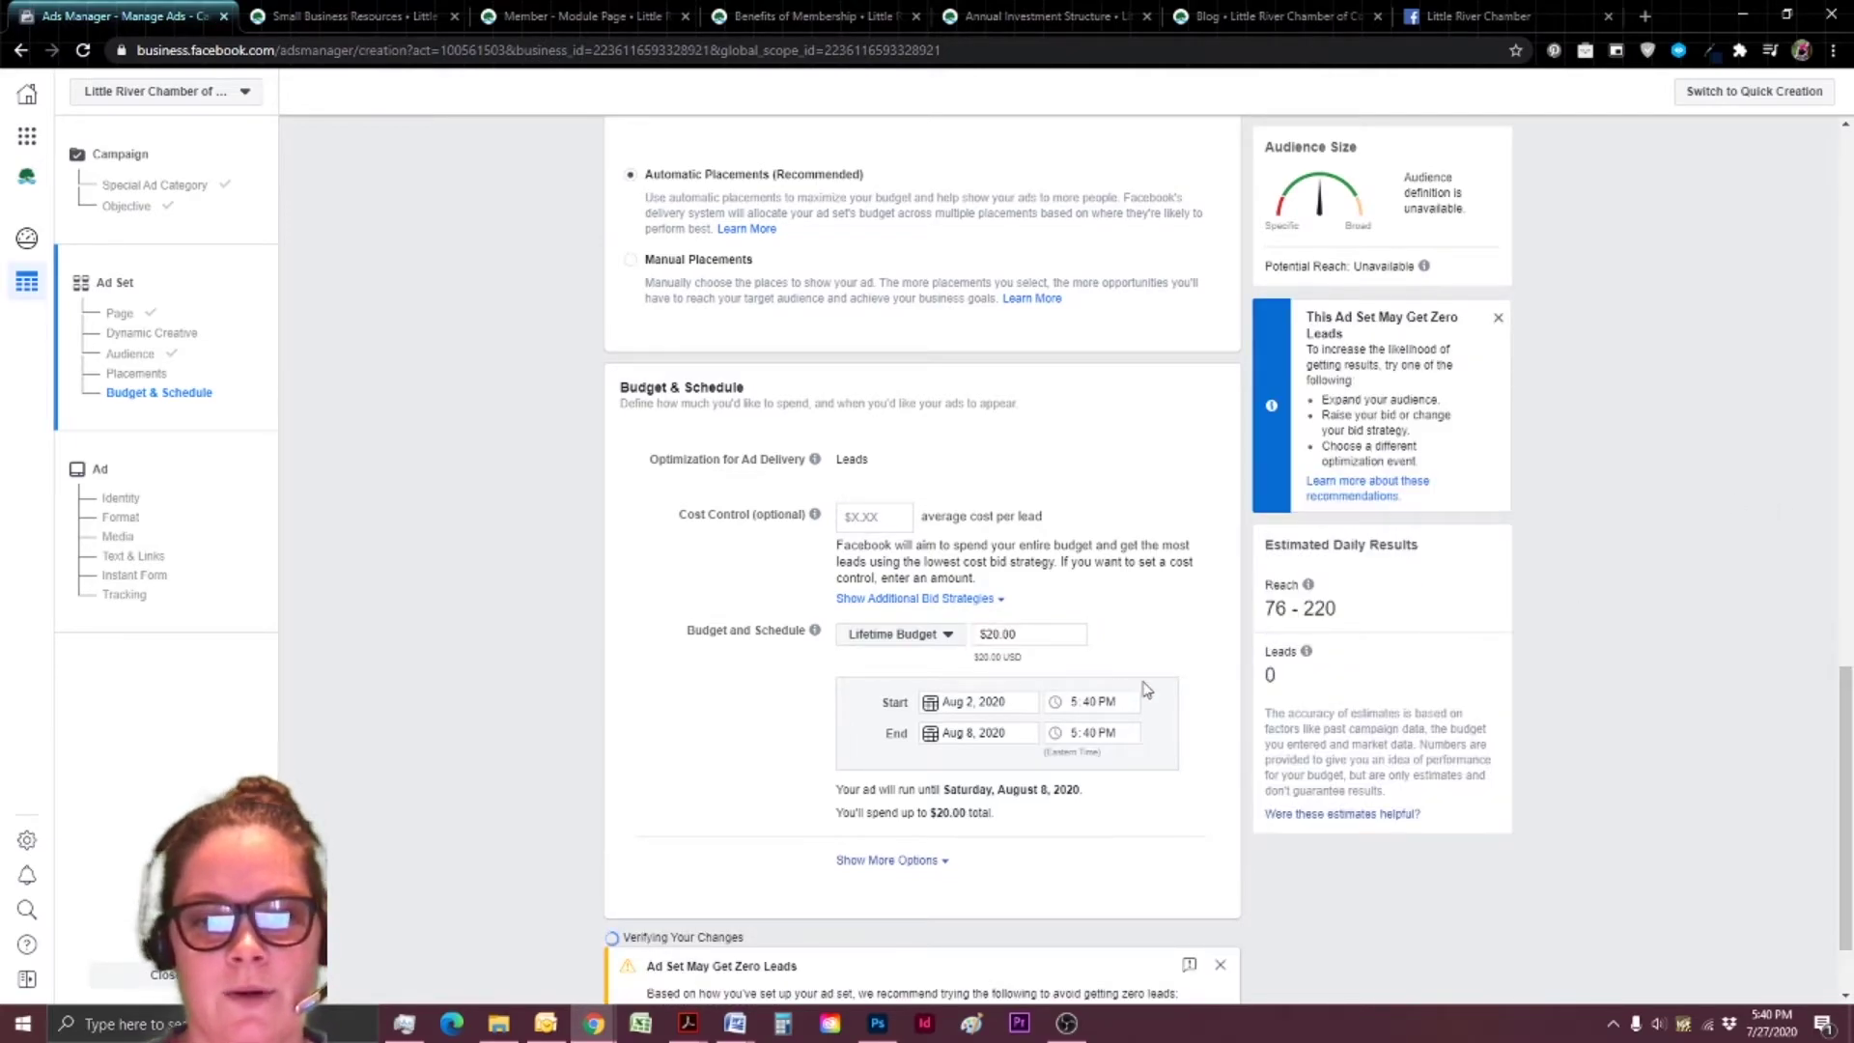
{"action": "scroll", "coordinate": [1146, 695], "scroll_direction": "down", "scroll_amount": 1}
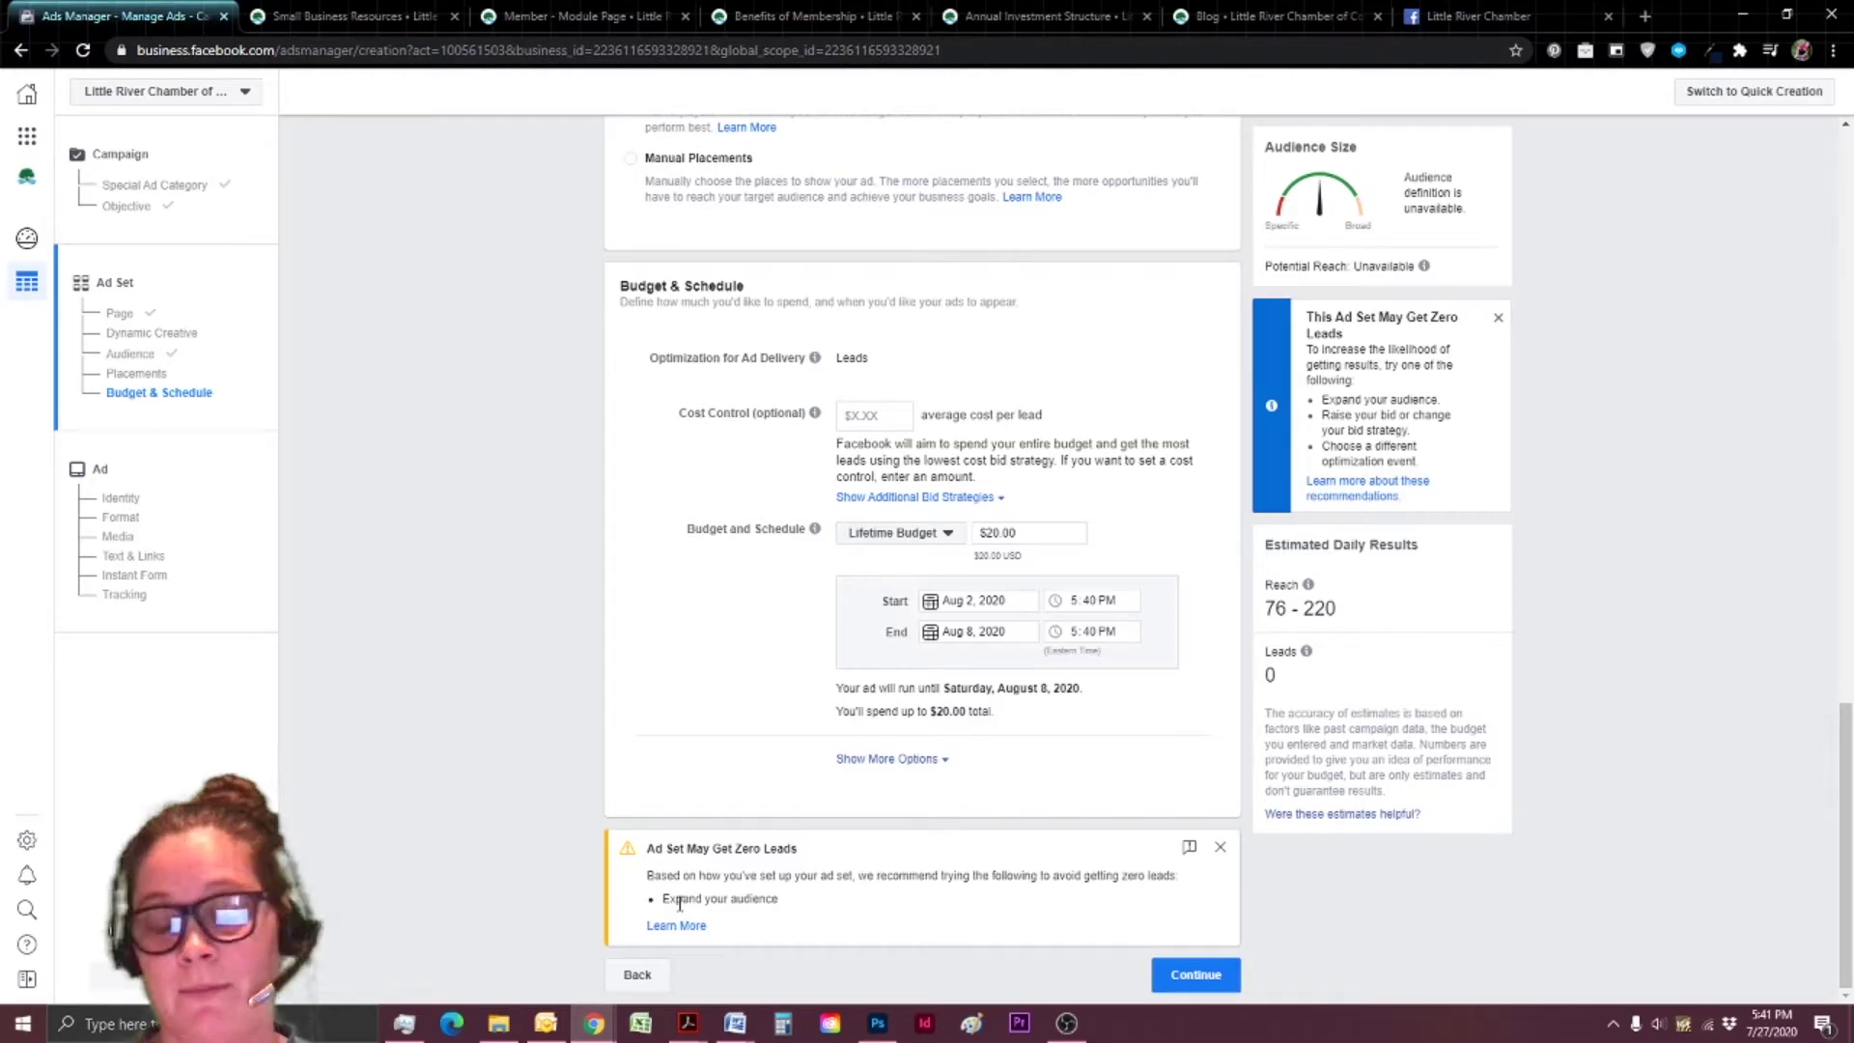
Review the ad set and highlight its estimated daily reach figure.
{"action": "scroll", "coordinate": [680, 903], "scroll_direction": "up", "scroll_amount": 20}
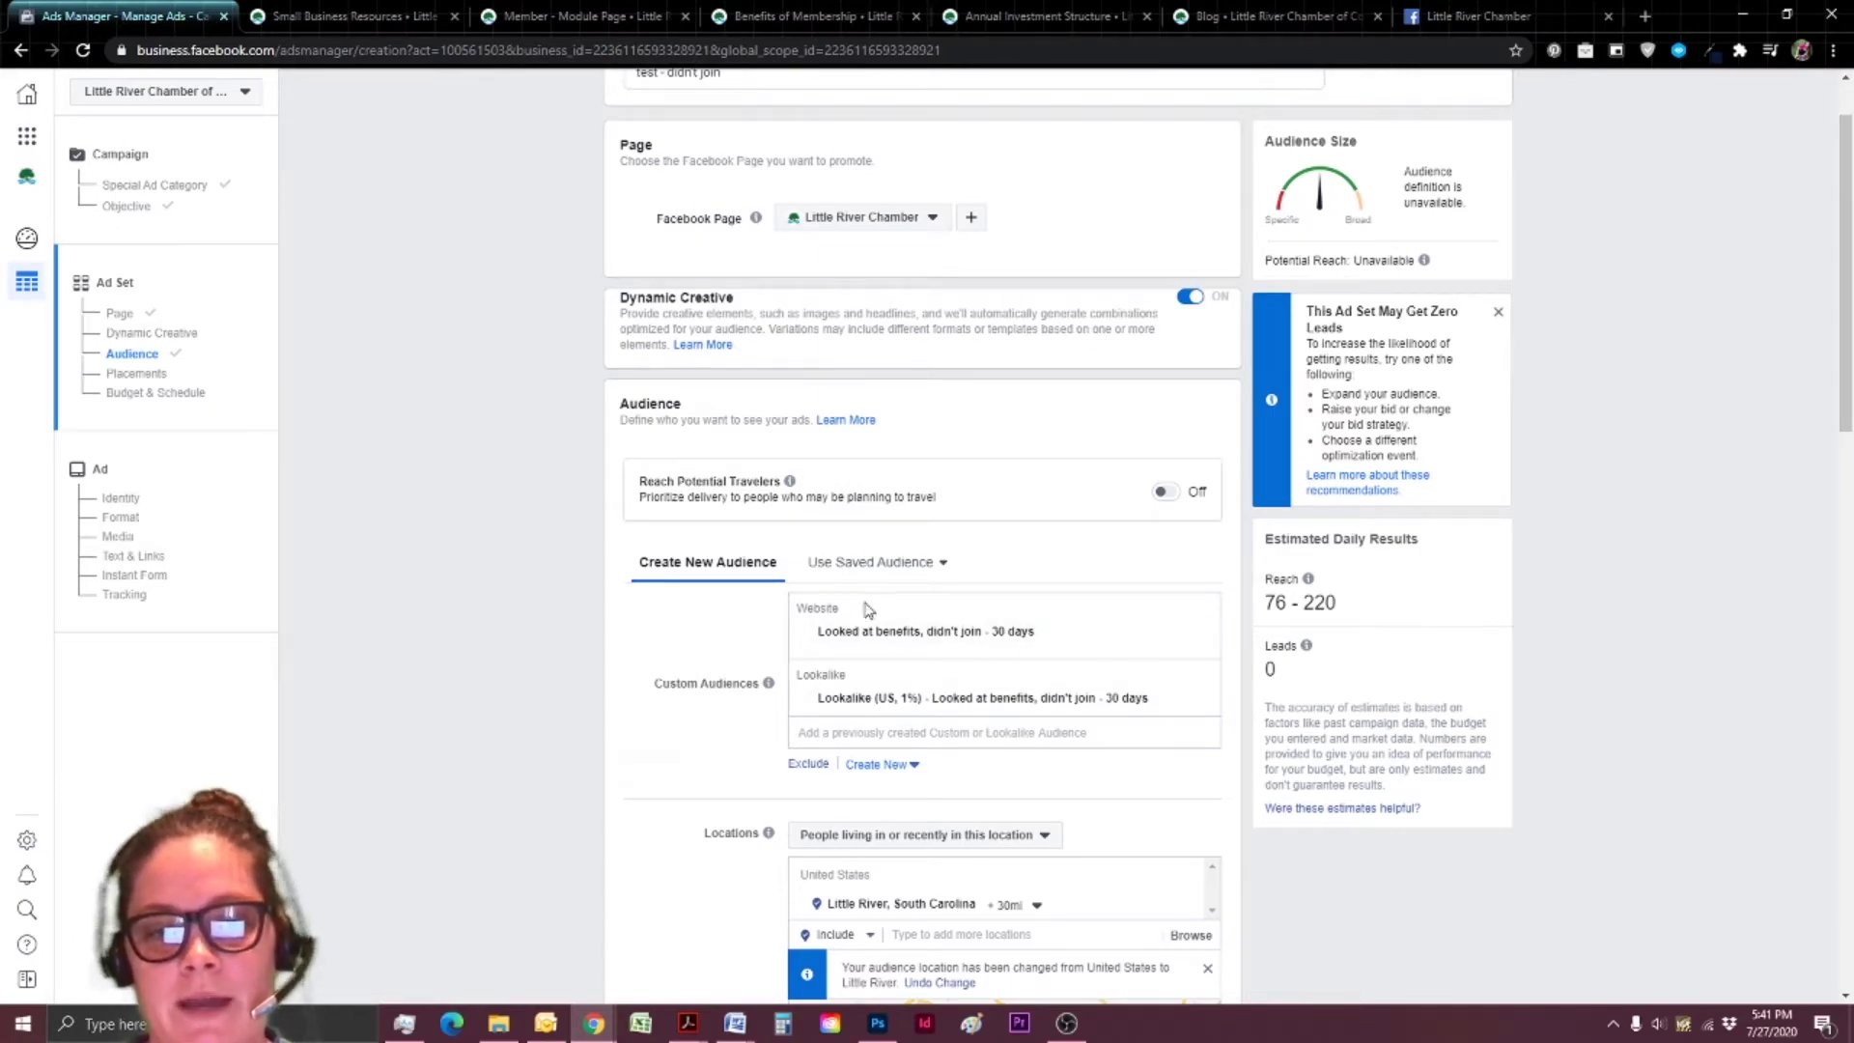
{"action": "scroll", "coordinate": [641, 629], "scroll_direction": "up", "scroll_amount": 1}
{"action": "scroll", "coordinate": [642, 618], "scroll_direction": "down", "scroll_amount": 10}
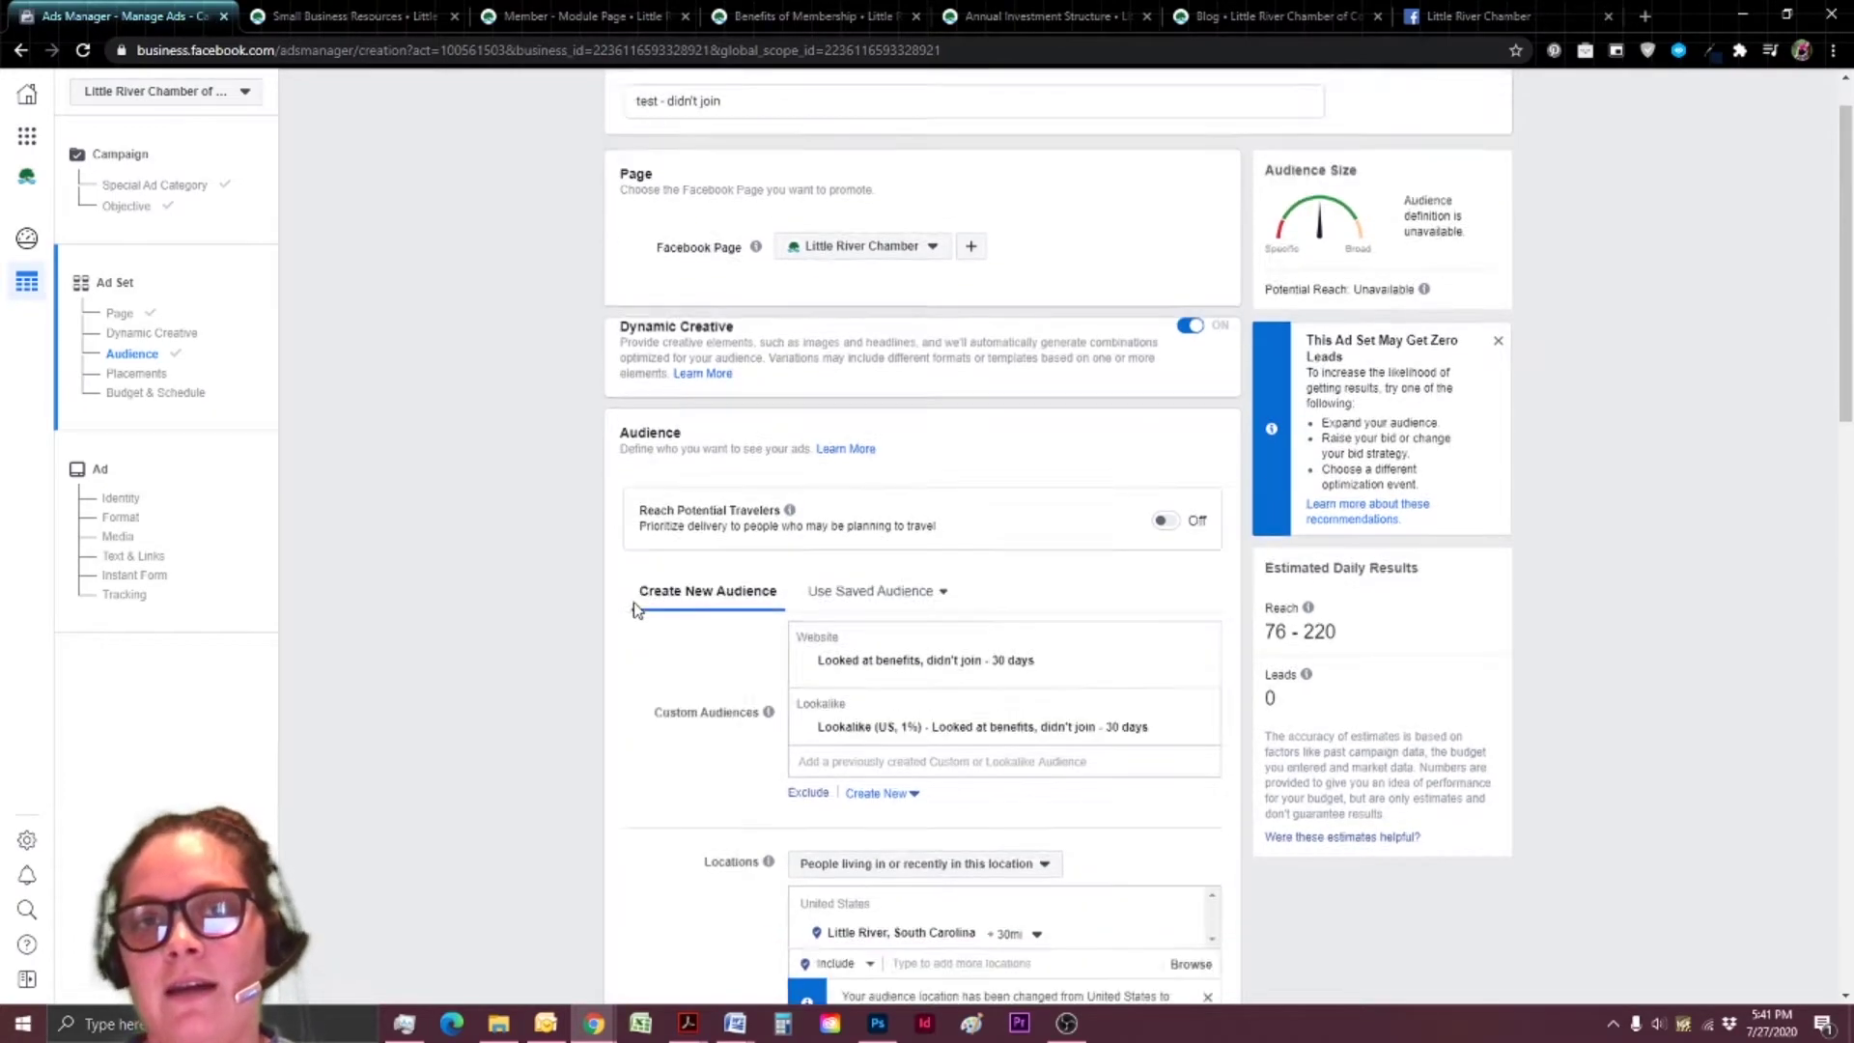
{"action": "scroll", "coordinate": [642, 610], "scroll_direction": "down", "scroll_amount": 8}
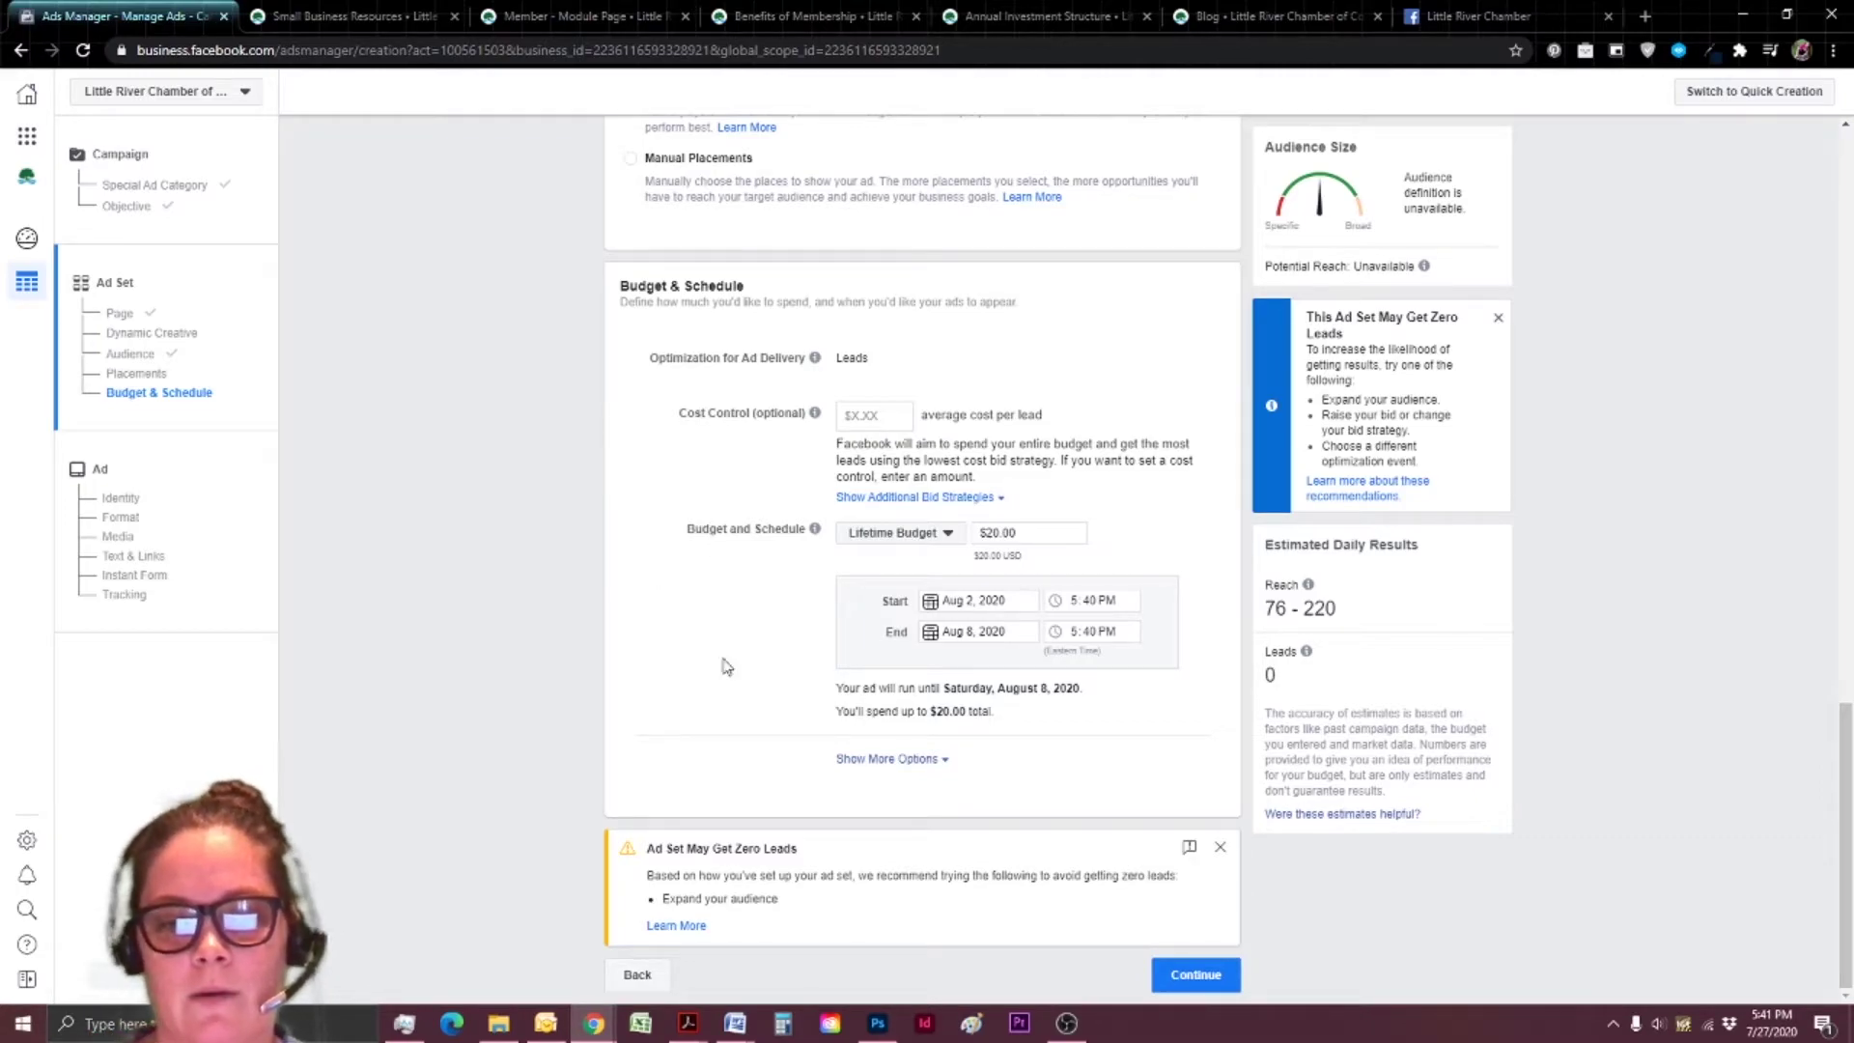
{"action": "double_click", "coordinate": [1276, 608]}
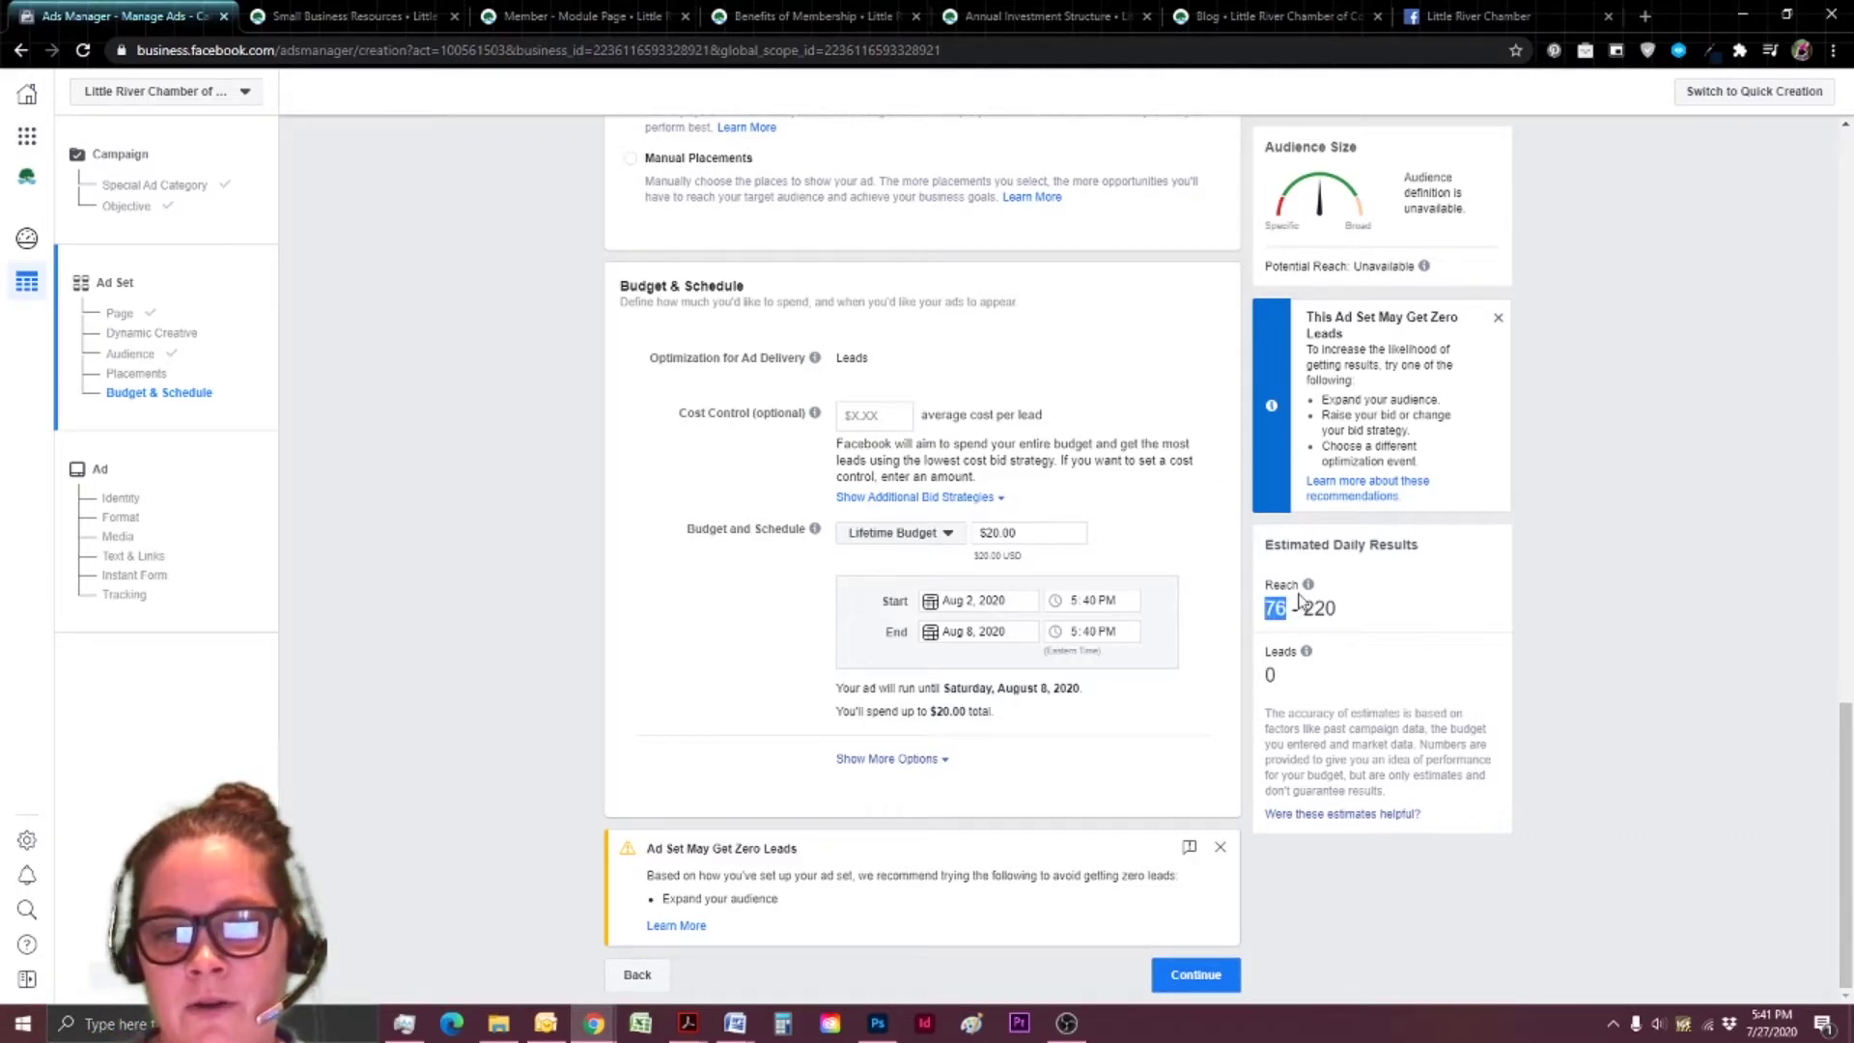
{"action": "mouse_move", "coordinate": [1308, 589]}
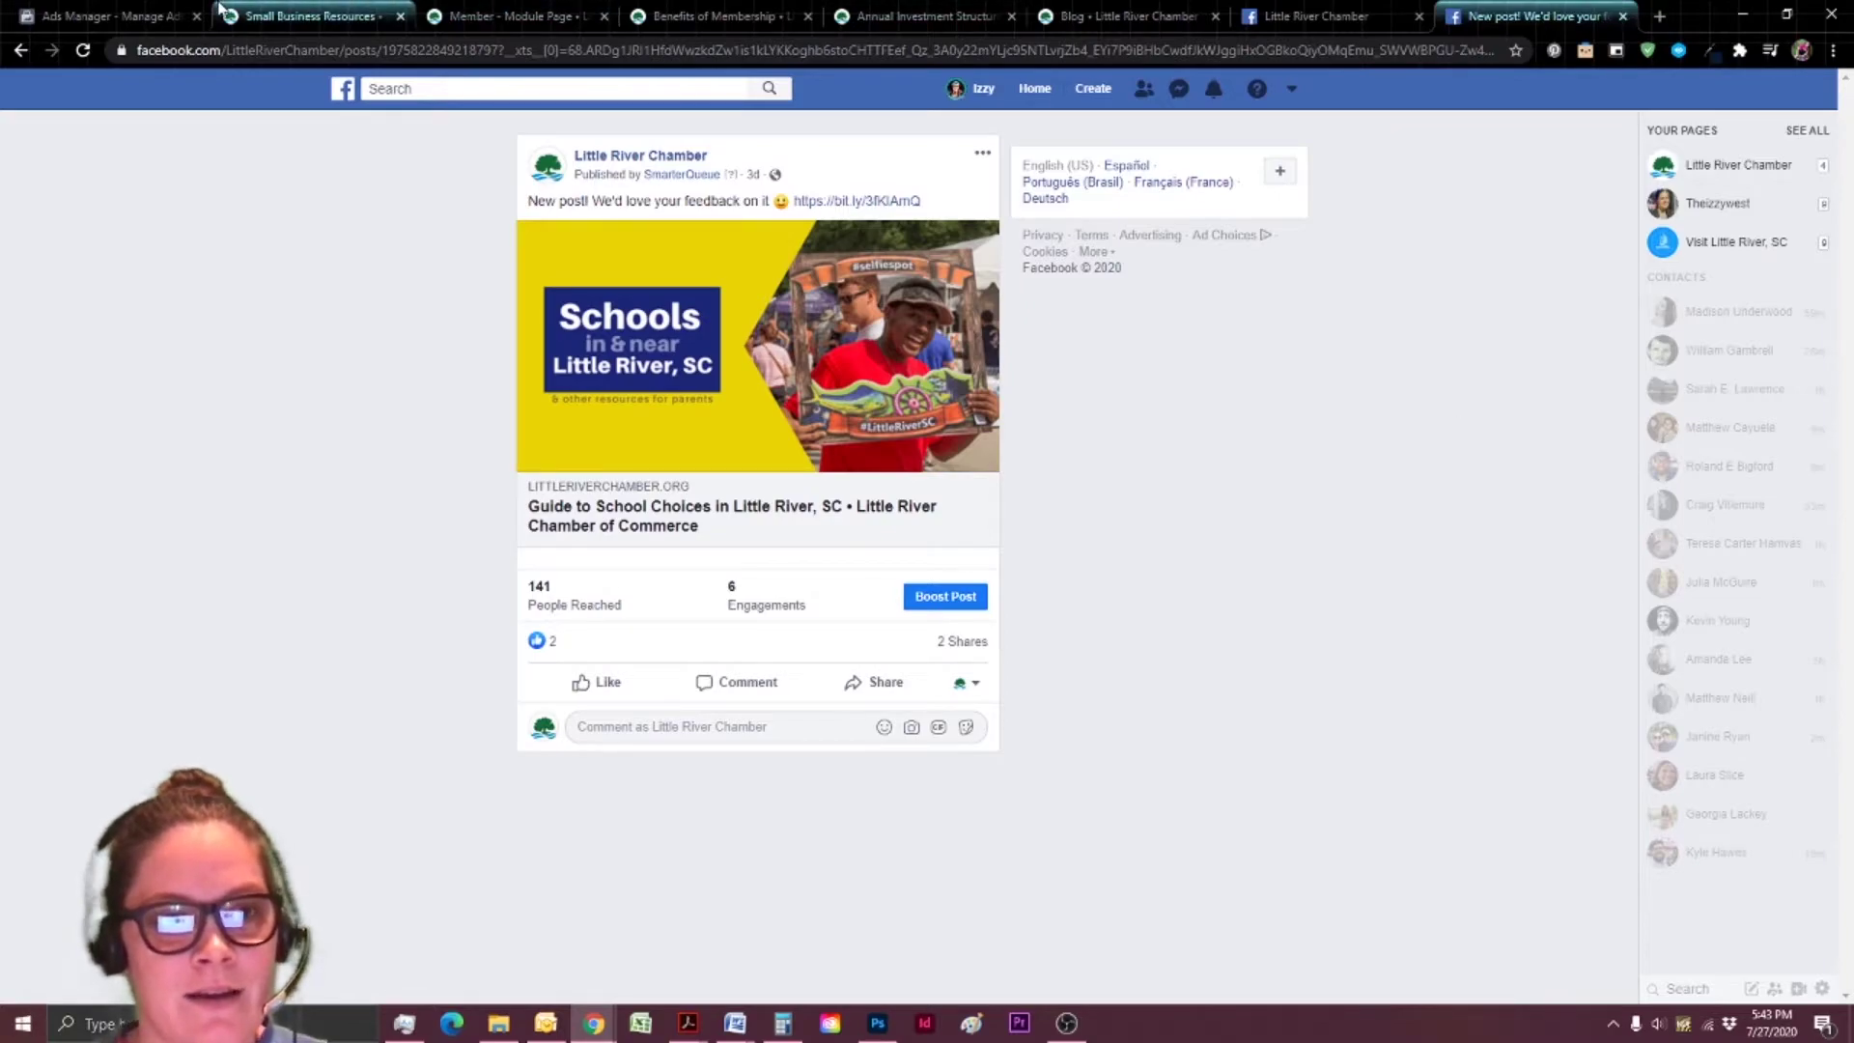
Switch from the Facebook post tab back to the ad set in Ads Manager.
{"action": "key", "text": "ctrl+2"}
{"action": "key", "text": "ctrl+1"}
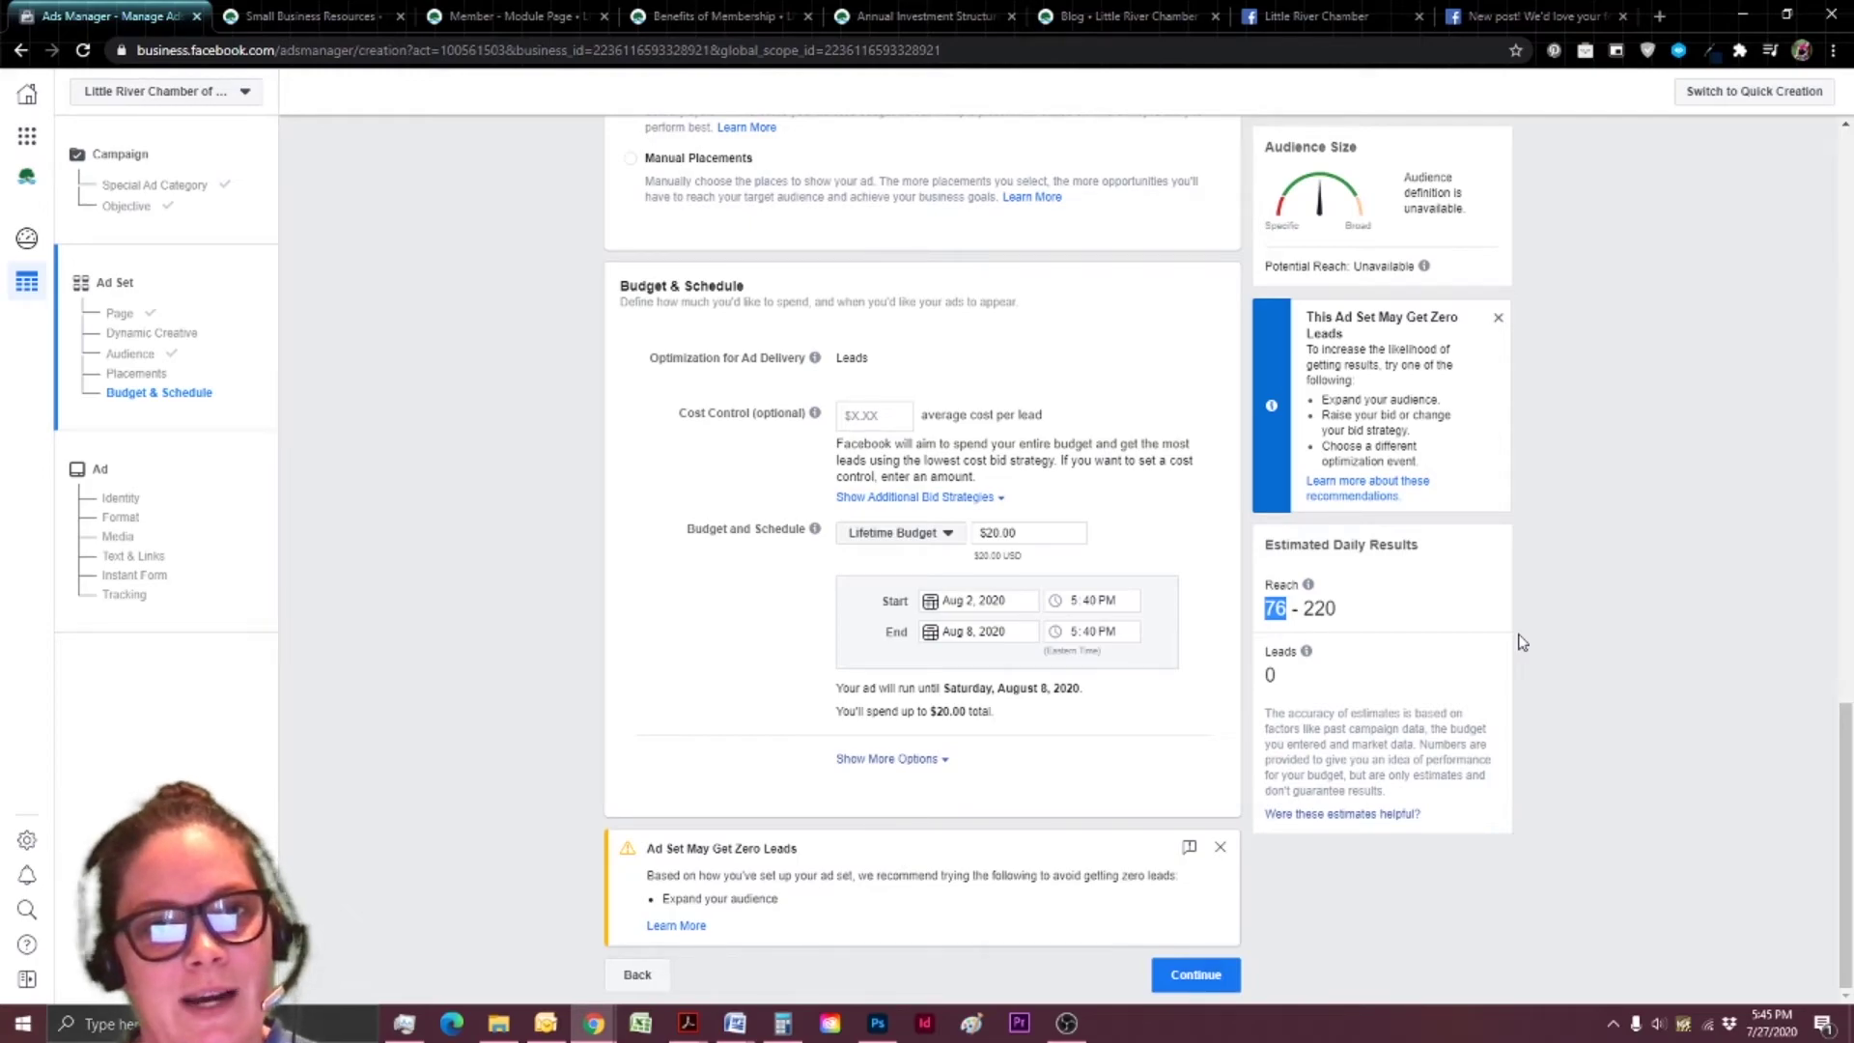
Review the ad set's Audience settings, then return to the campaign's Lead generation objective page.
{"action": "left_click", "coordinate": [1521, 642]}
{"action": "scroll", "coordinate": [1208, 584], "scroll_direction": "up", "scroll_amount": 10}
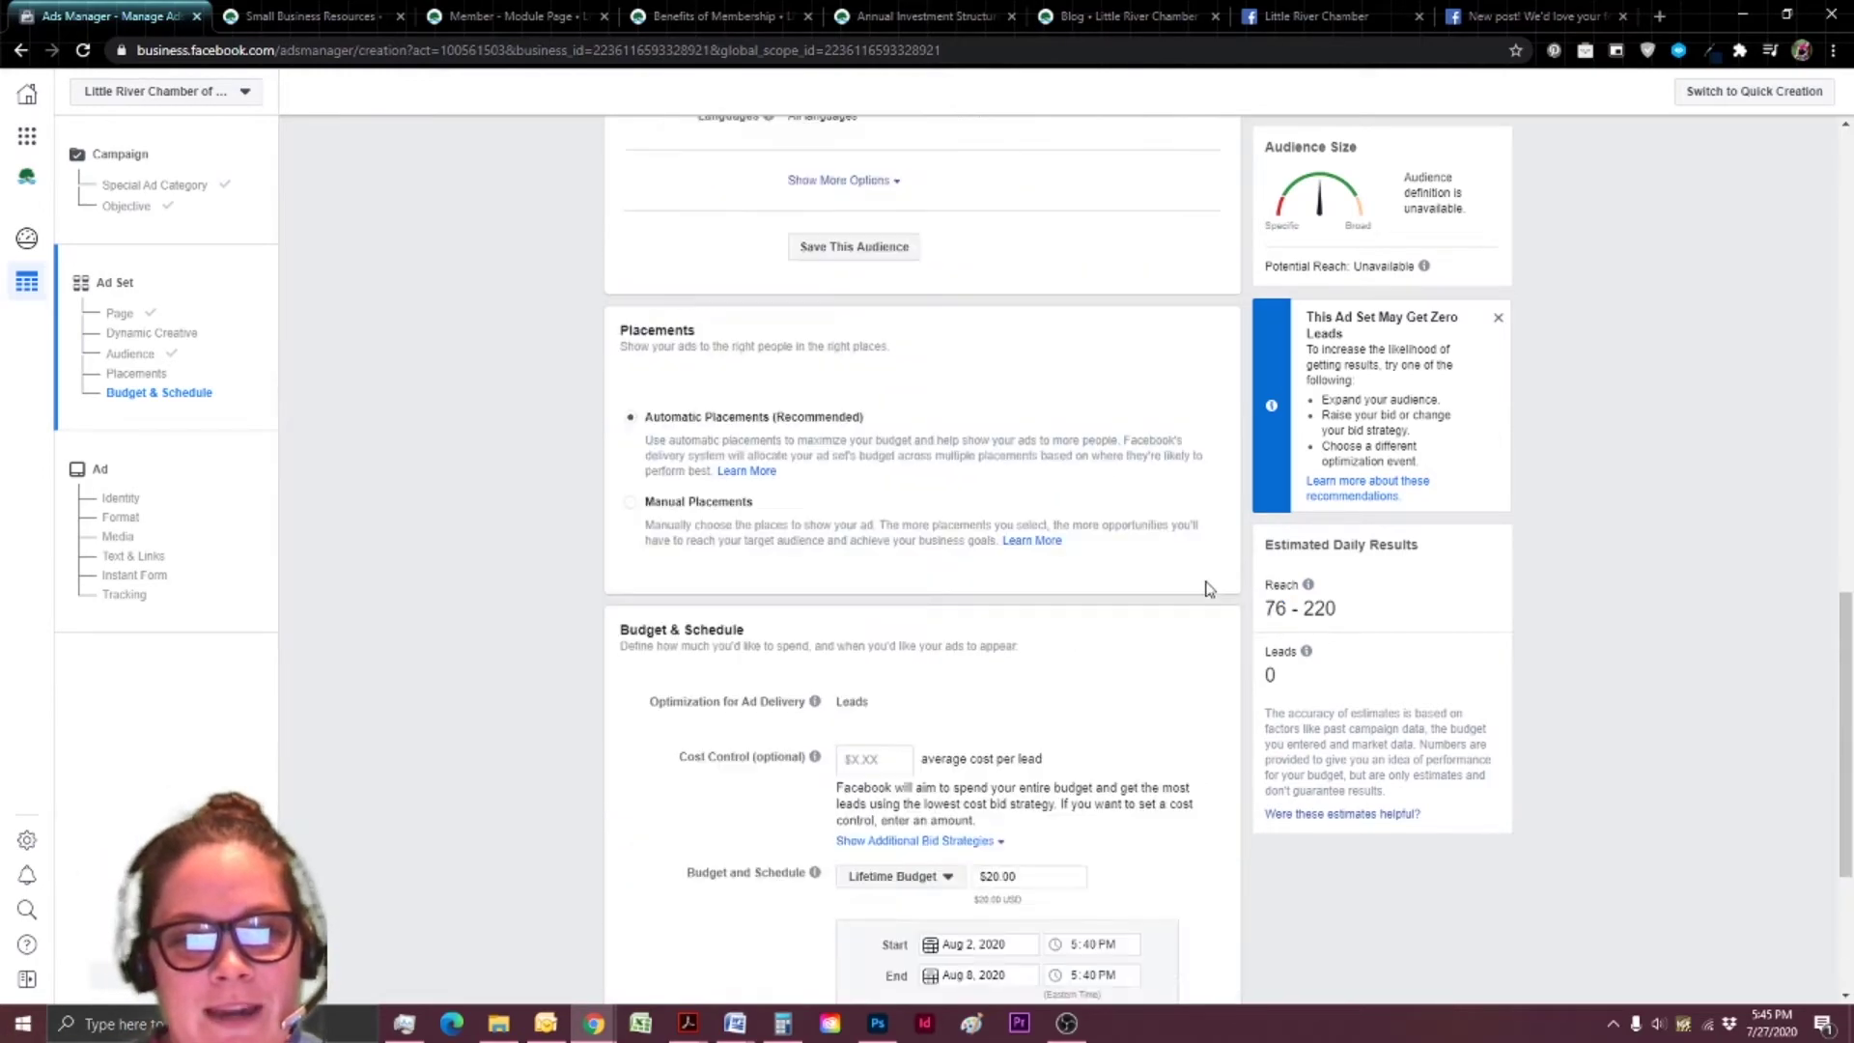
{"action": "scroll", "coordinate": [1050, 439], "scroll_direction": "up", "scroll_amount": 3}
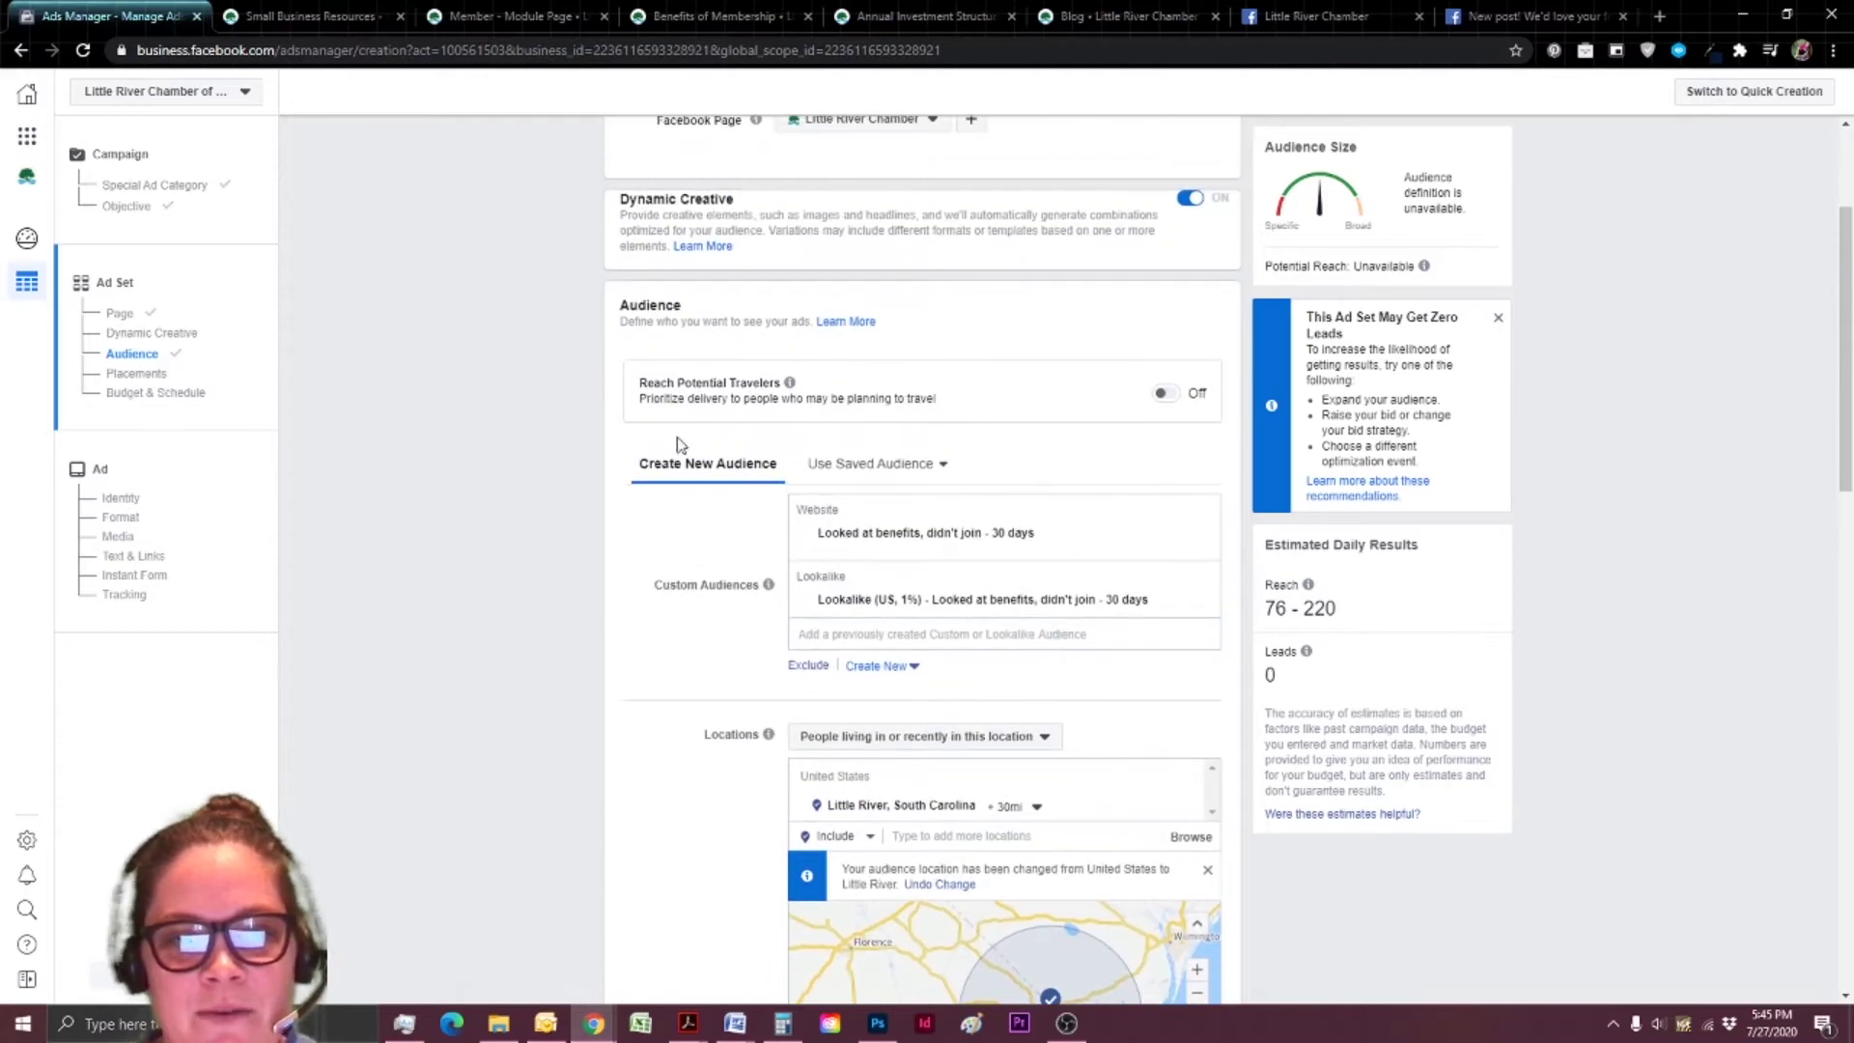
{"action": "scroll", "coordinate": [759, 534], "scroll_direction": "down", "scroll_amount": 1}
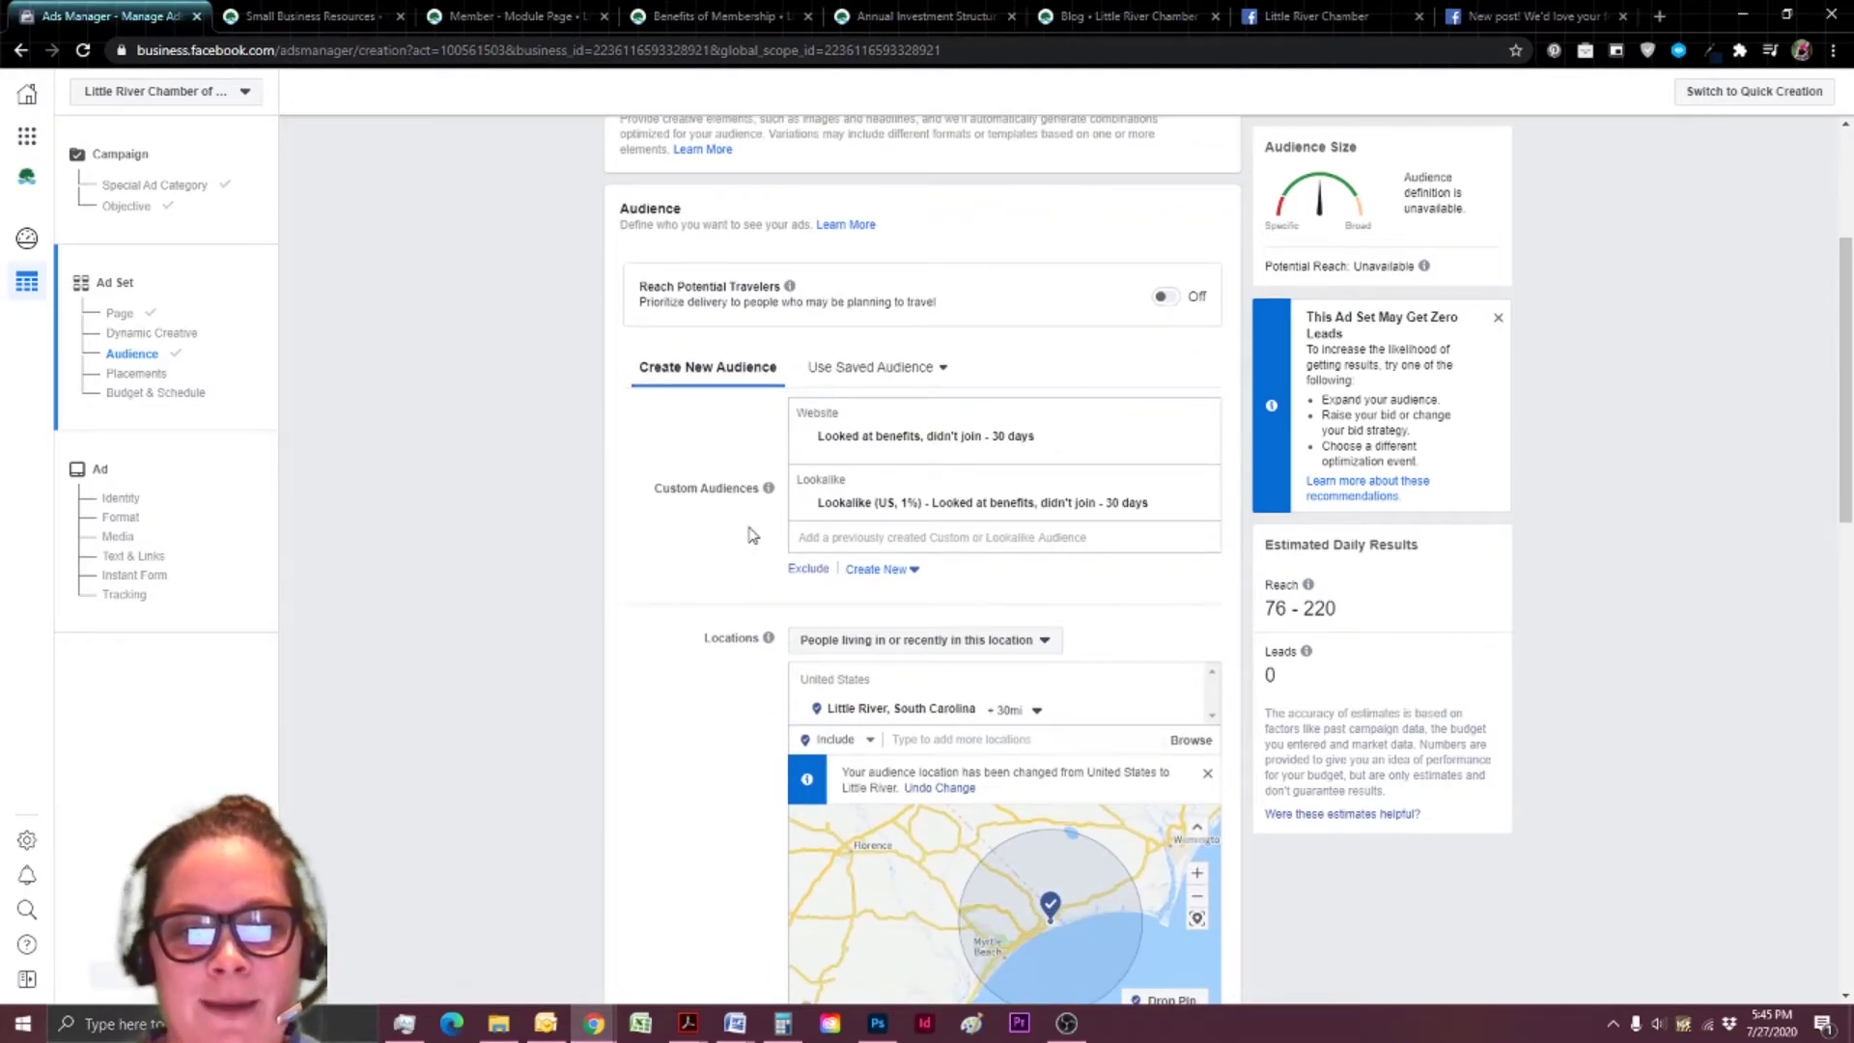
{"action": "scroll", "coordinate": [749, 386], "scroll_direction": "down", "scroll_amount": 5}
{"action": "scroll", "coordinate": [740, 376], "scroll_direction": "up", "scroll_amount": 5}
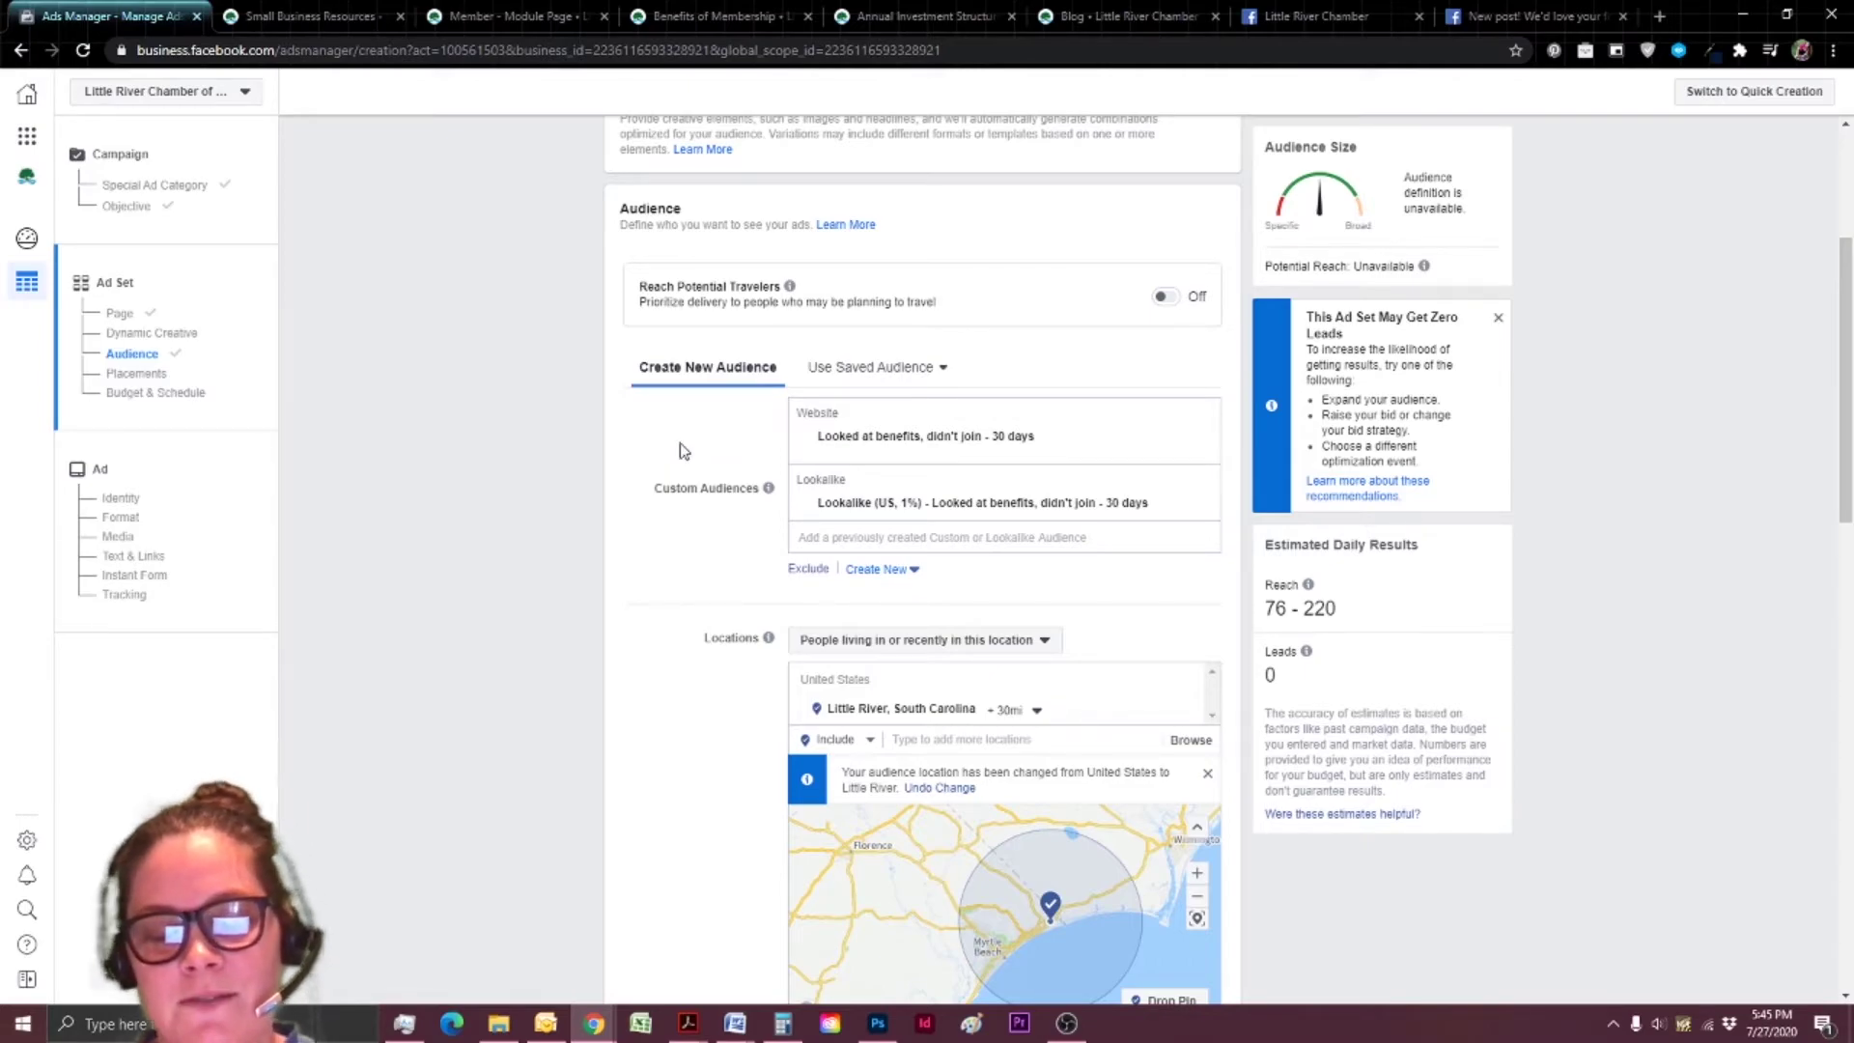
{"action": "scroll", "coordinate": [681, 521], "scroll_direction": "down", "scroll_amount": 8}
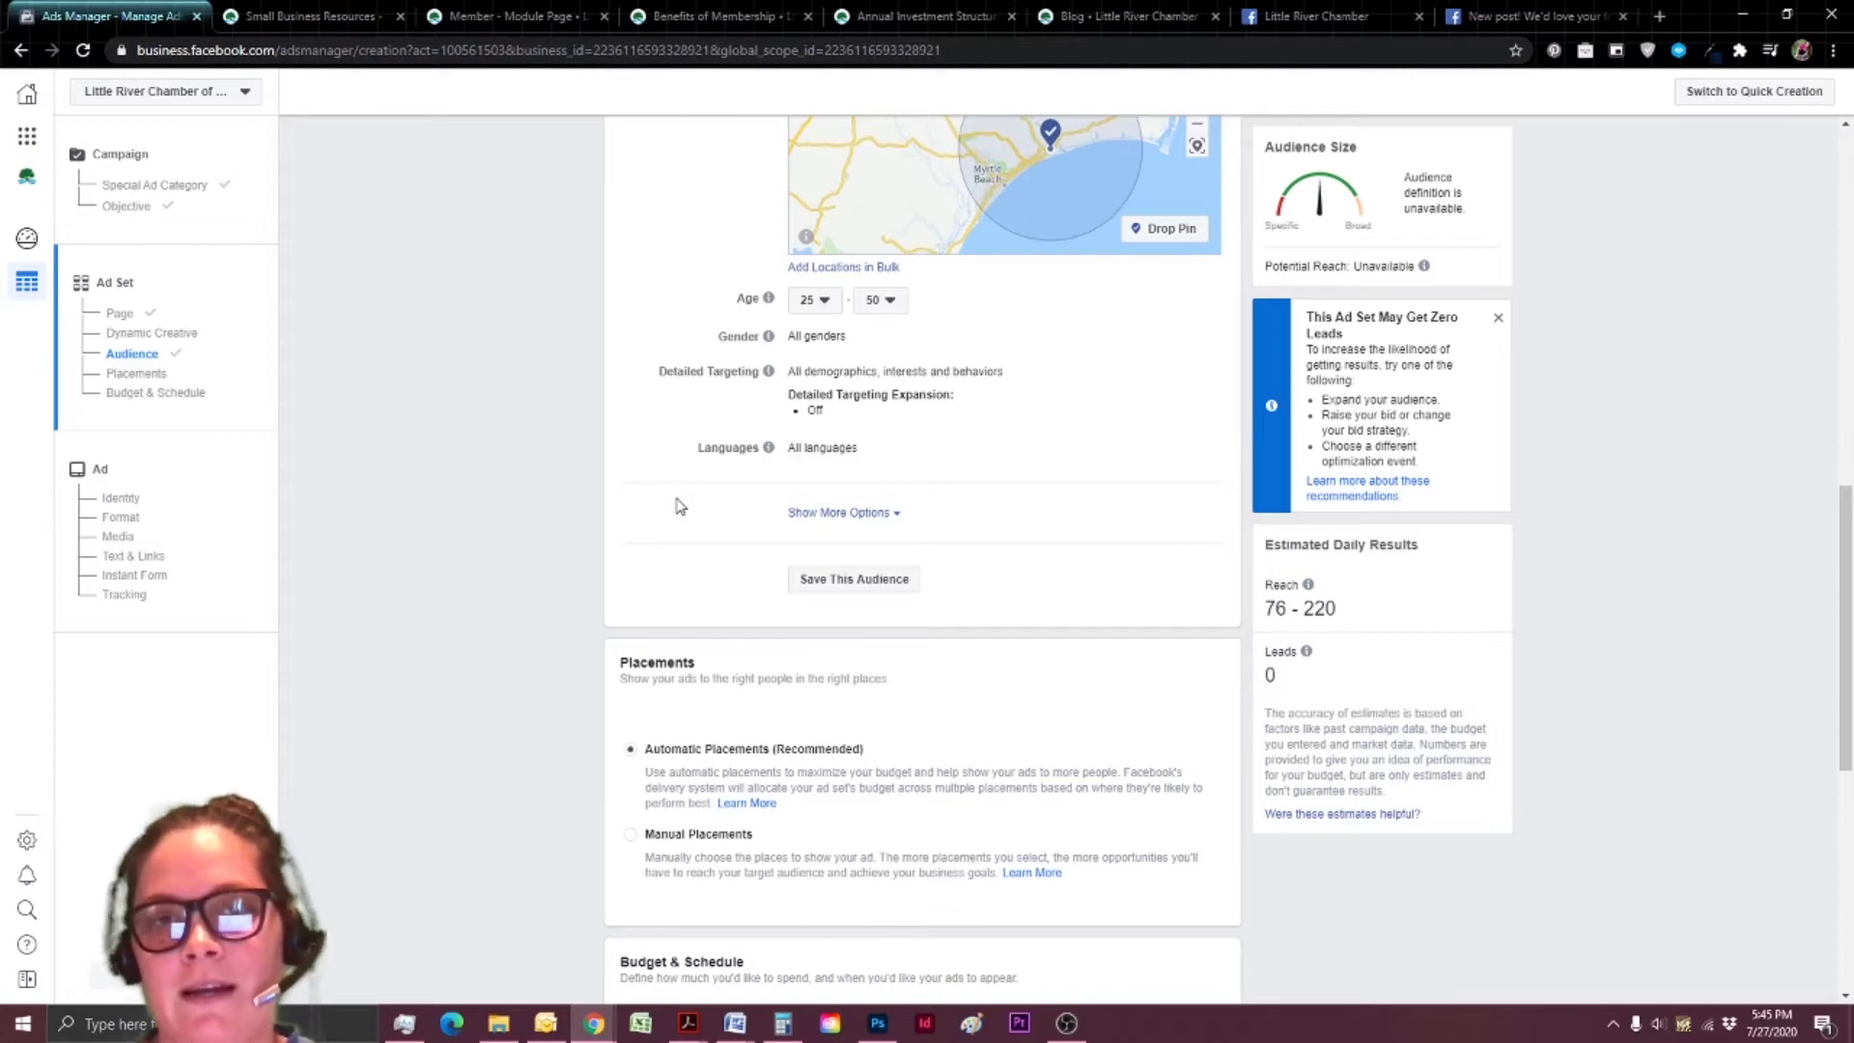
{"action": "scroll", "coordinate": [680, 505], "scroll_direction": "down", "scroll_amount": 7}
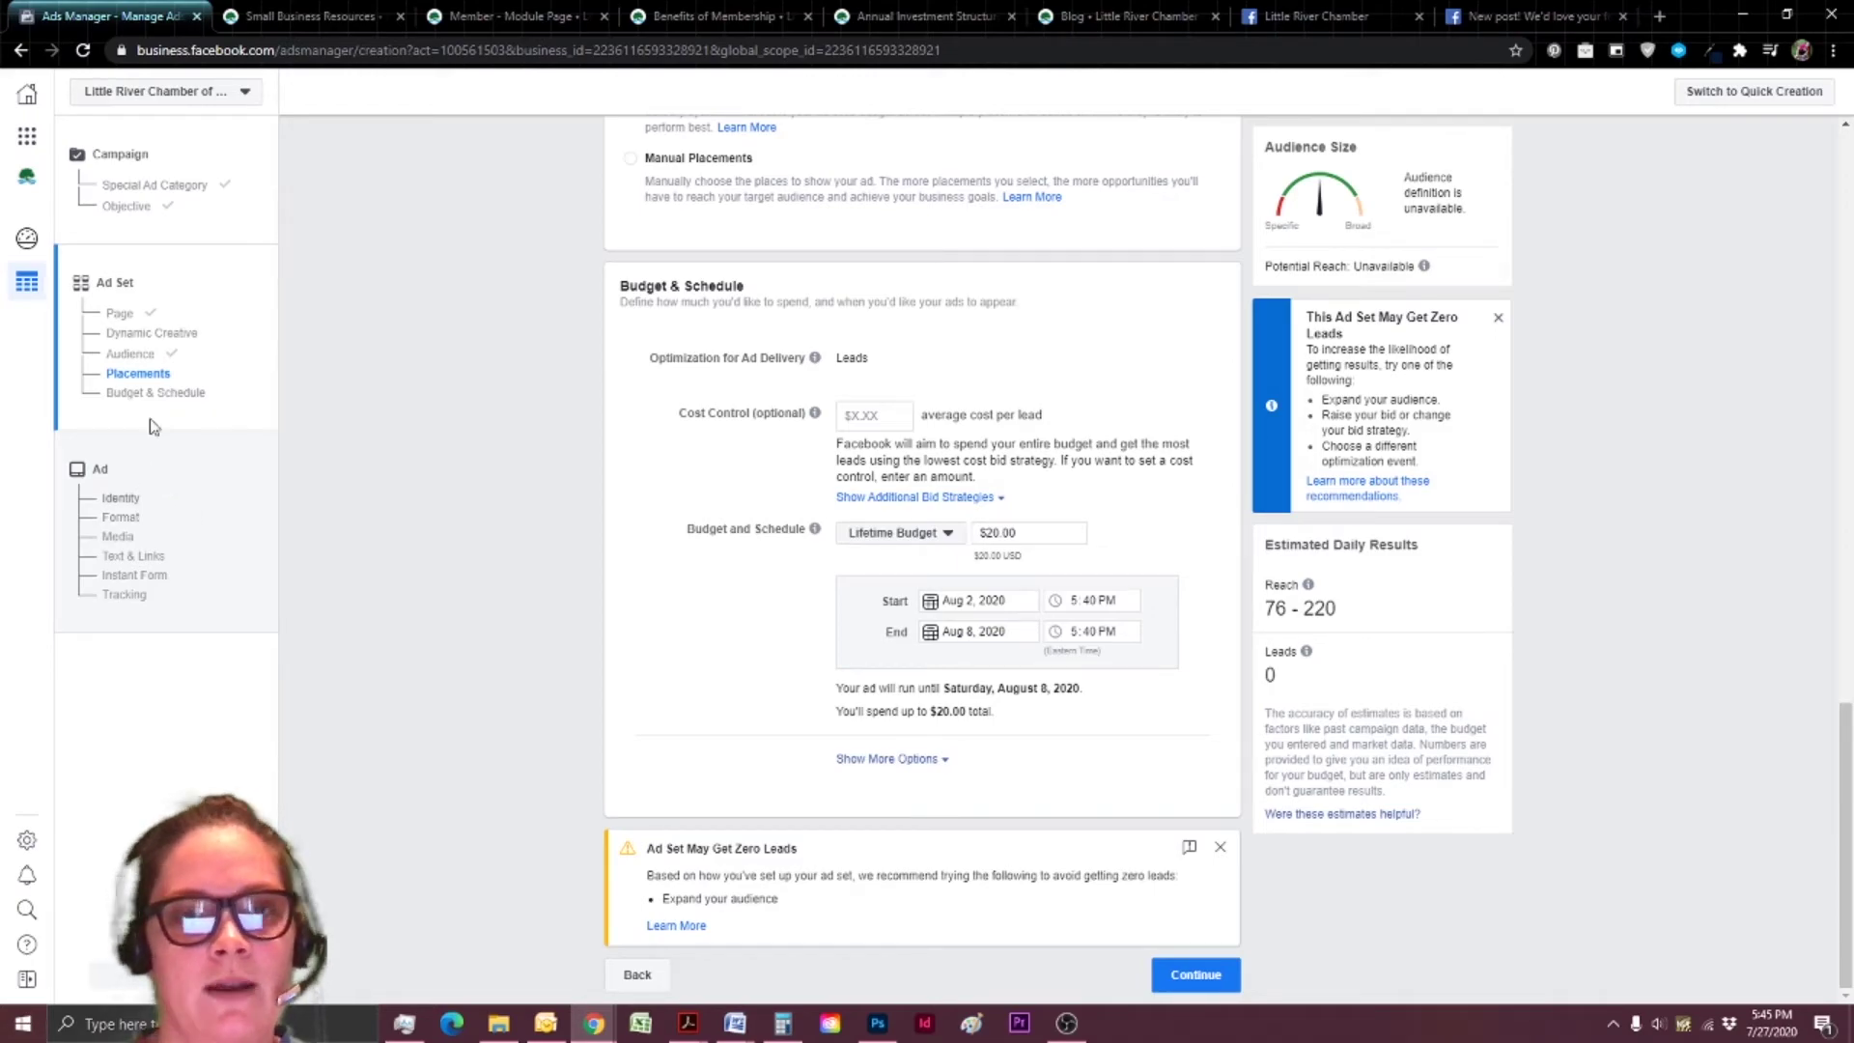
{"action": "left_click", "coordinate": [131, 210]}
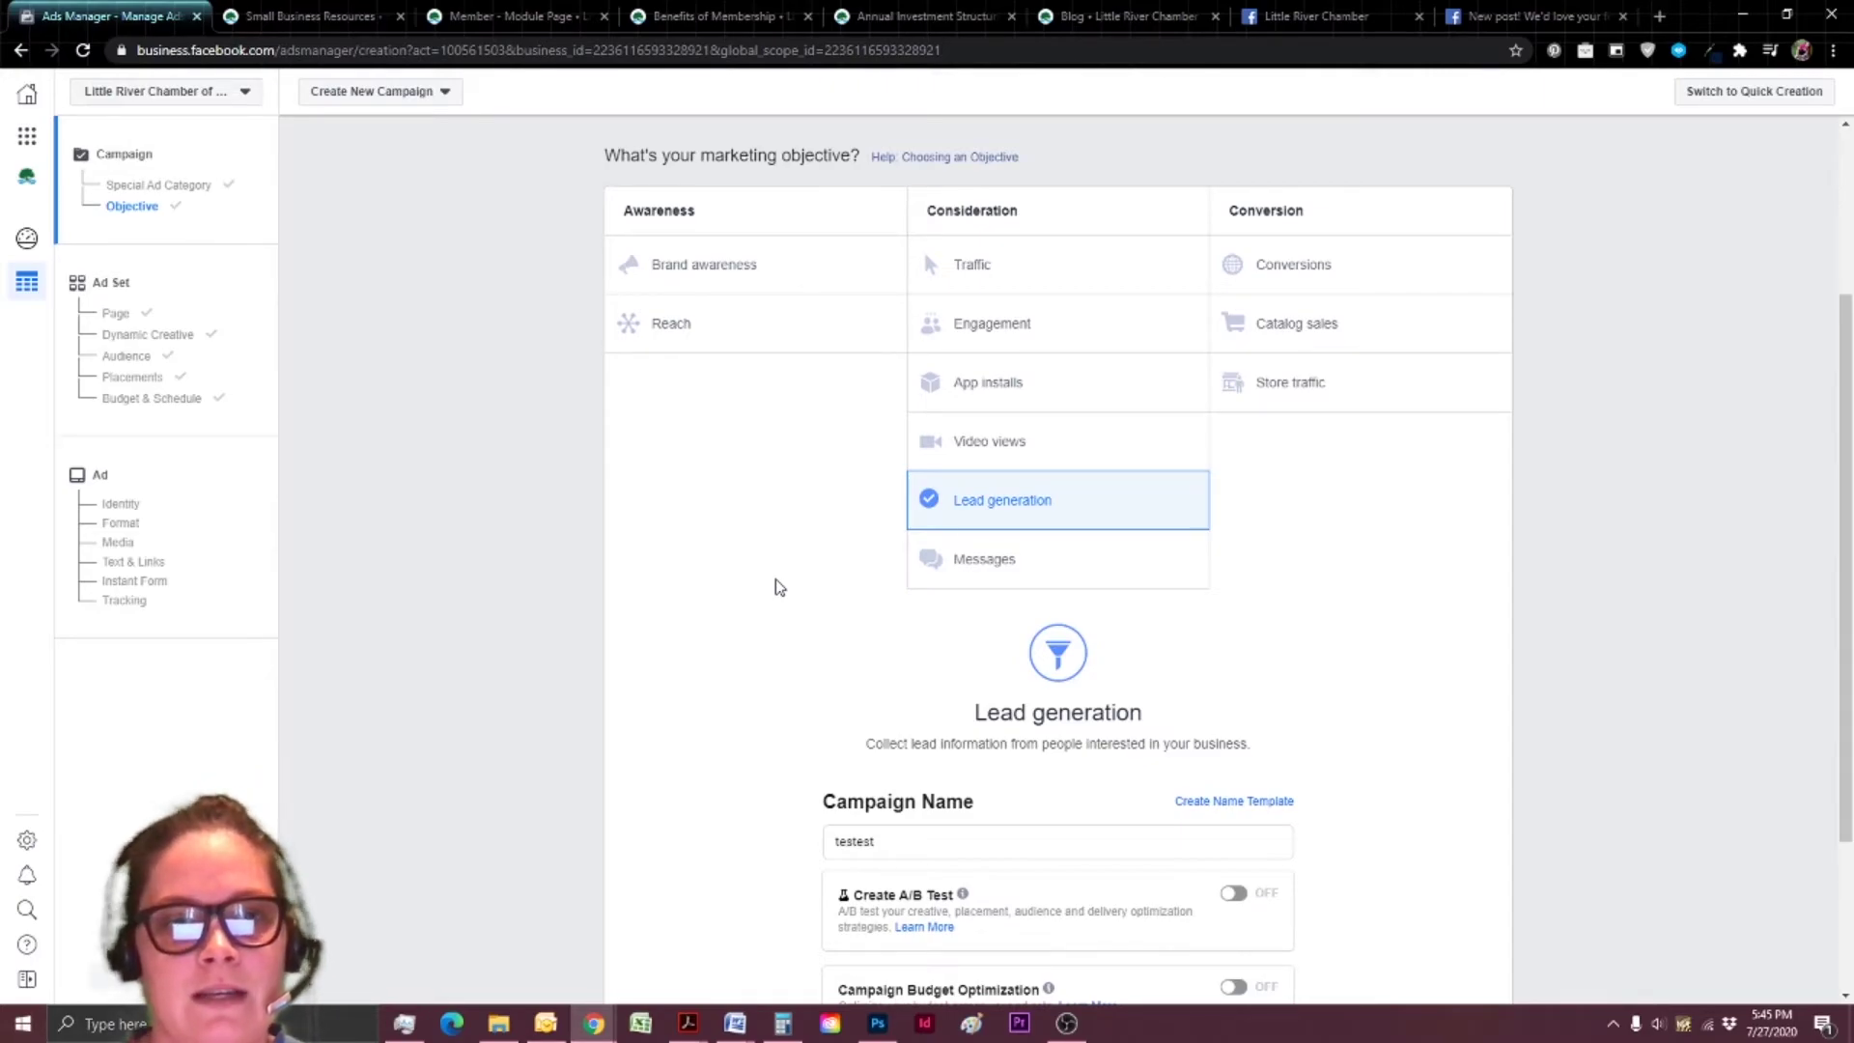
Check the objective info tips, then return to the ad set's Placements settings.
{"action": "mouse_move", "coordinate": [882, 326]}
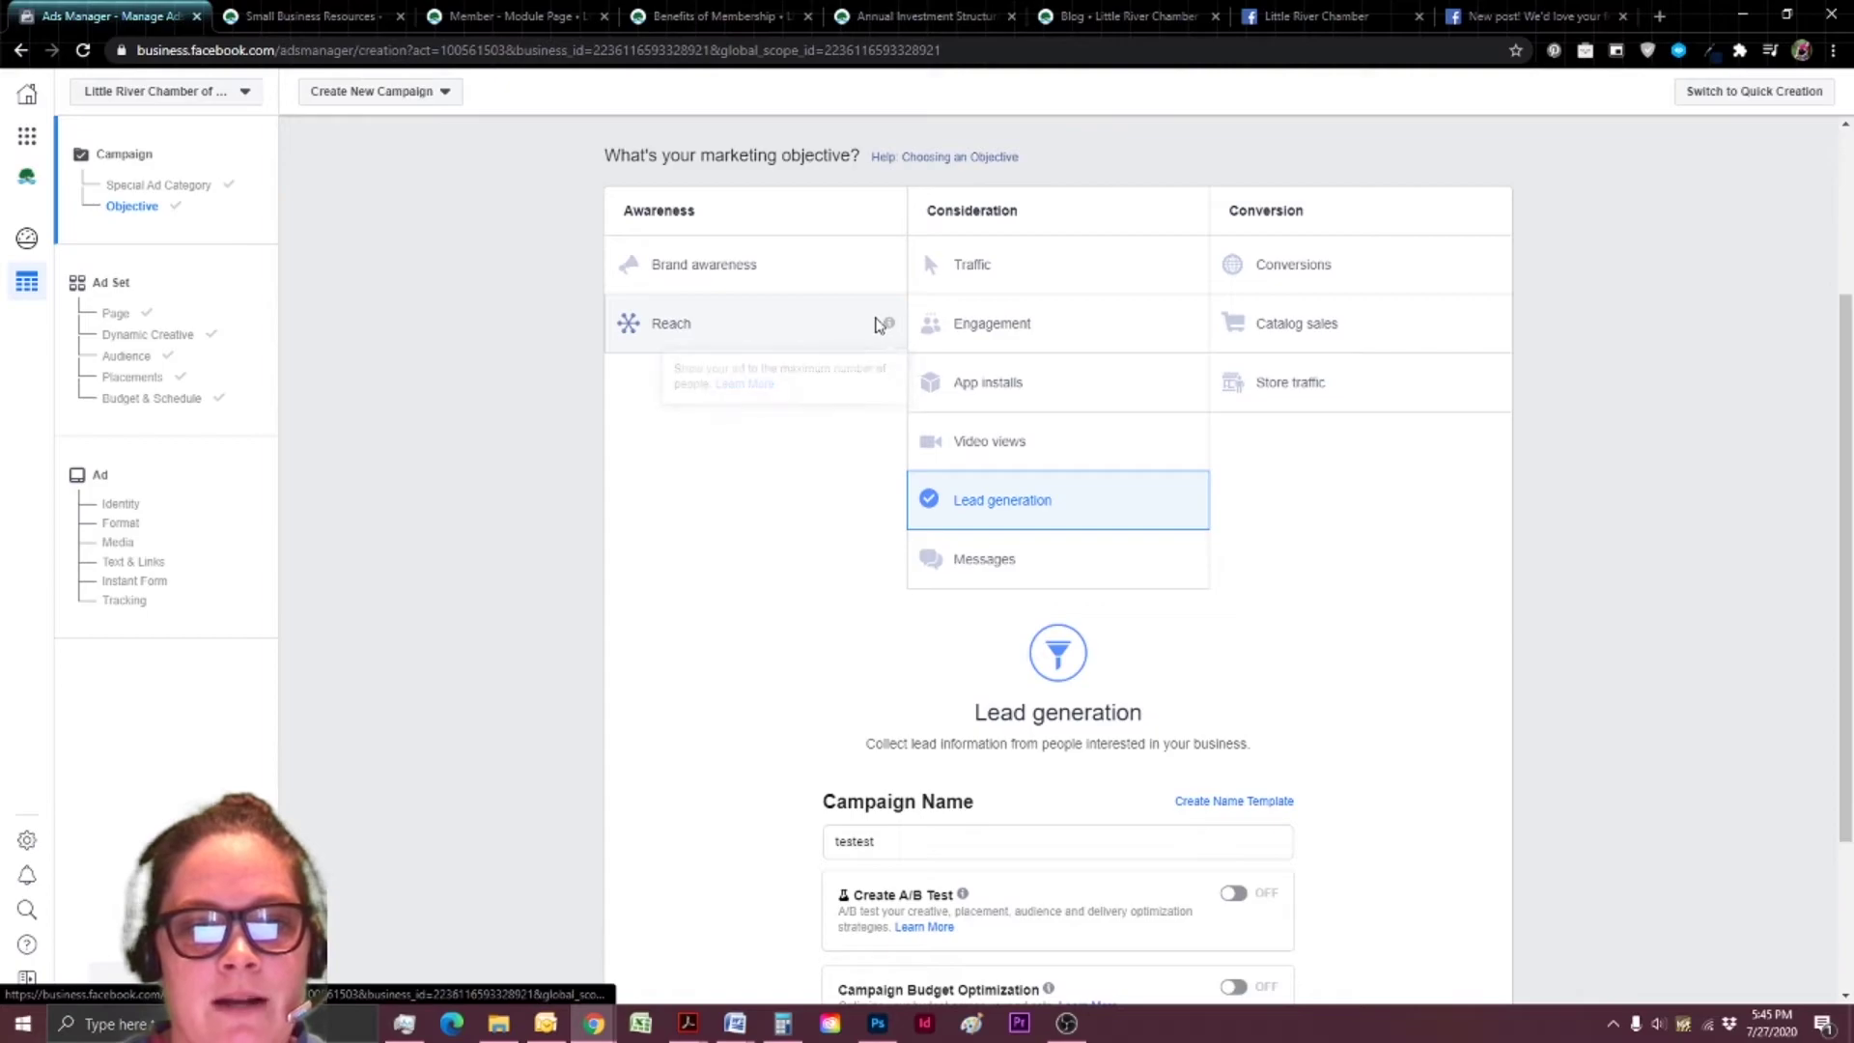
{"action": "mouse_move", "coordinate": [893, 265]}
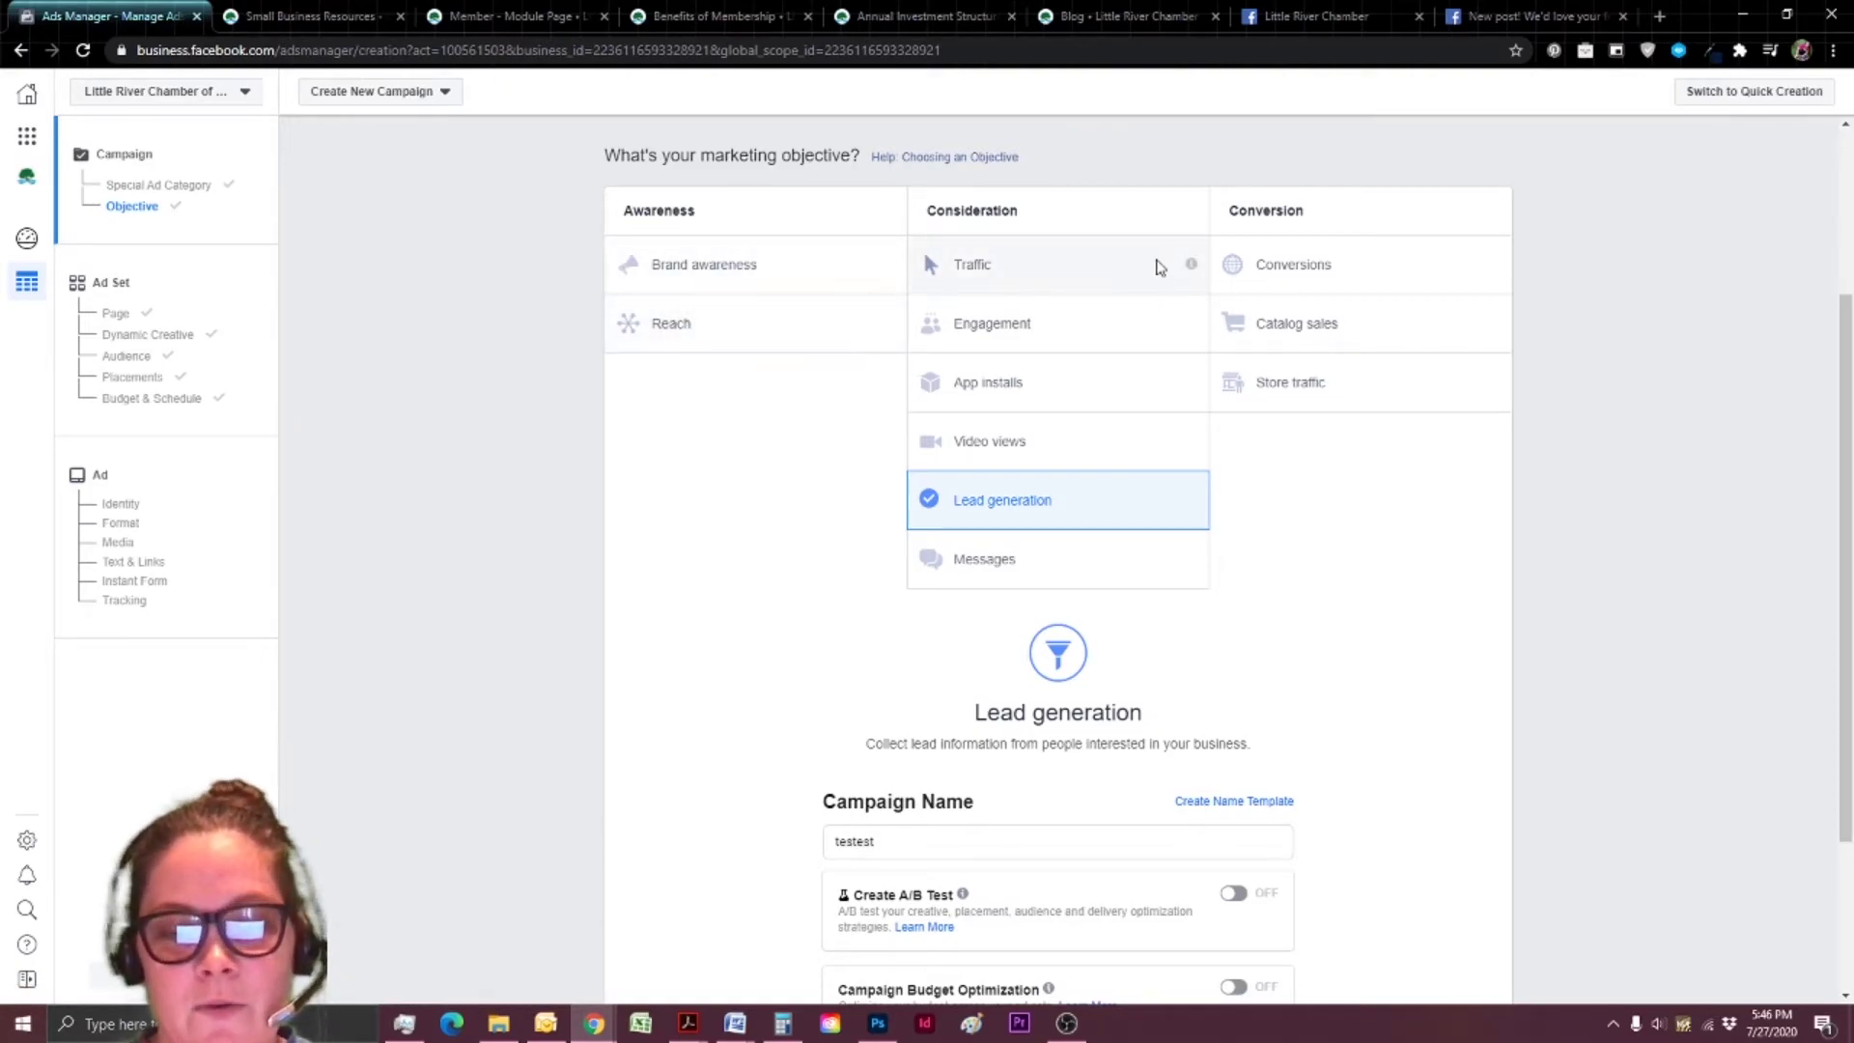
{"action": "mouse_move", "coordinate": [1192, 268]}
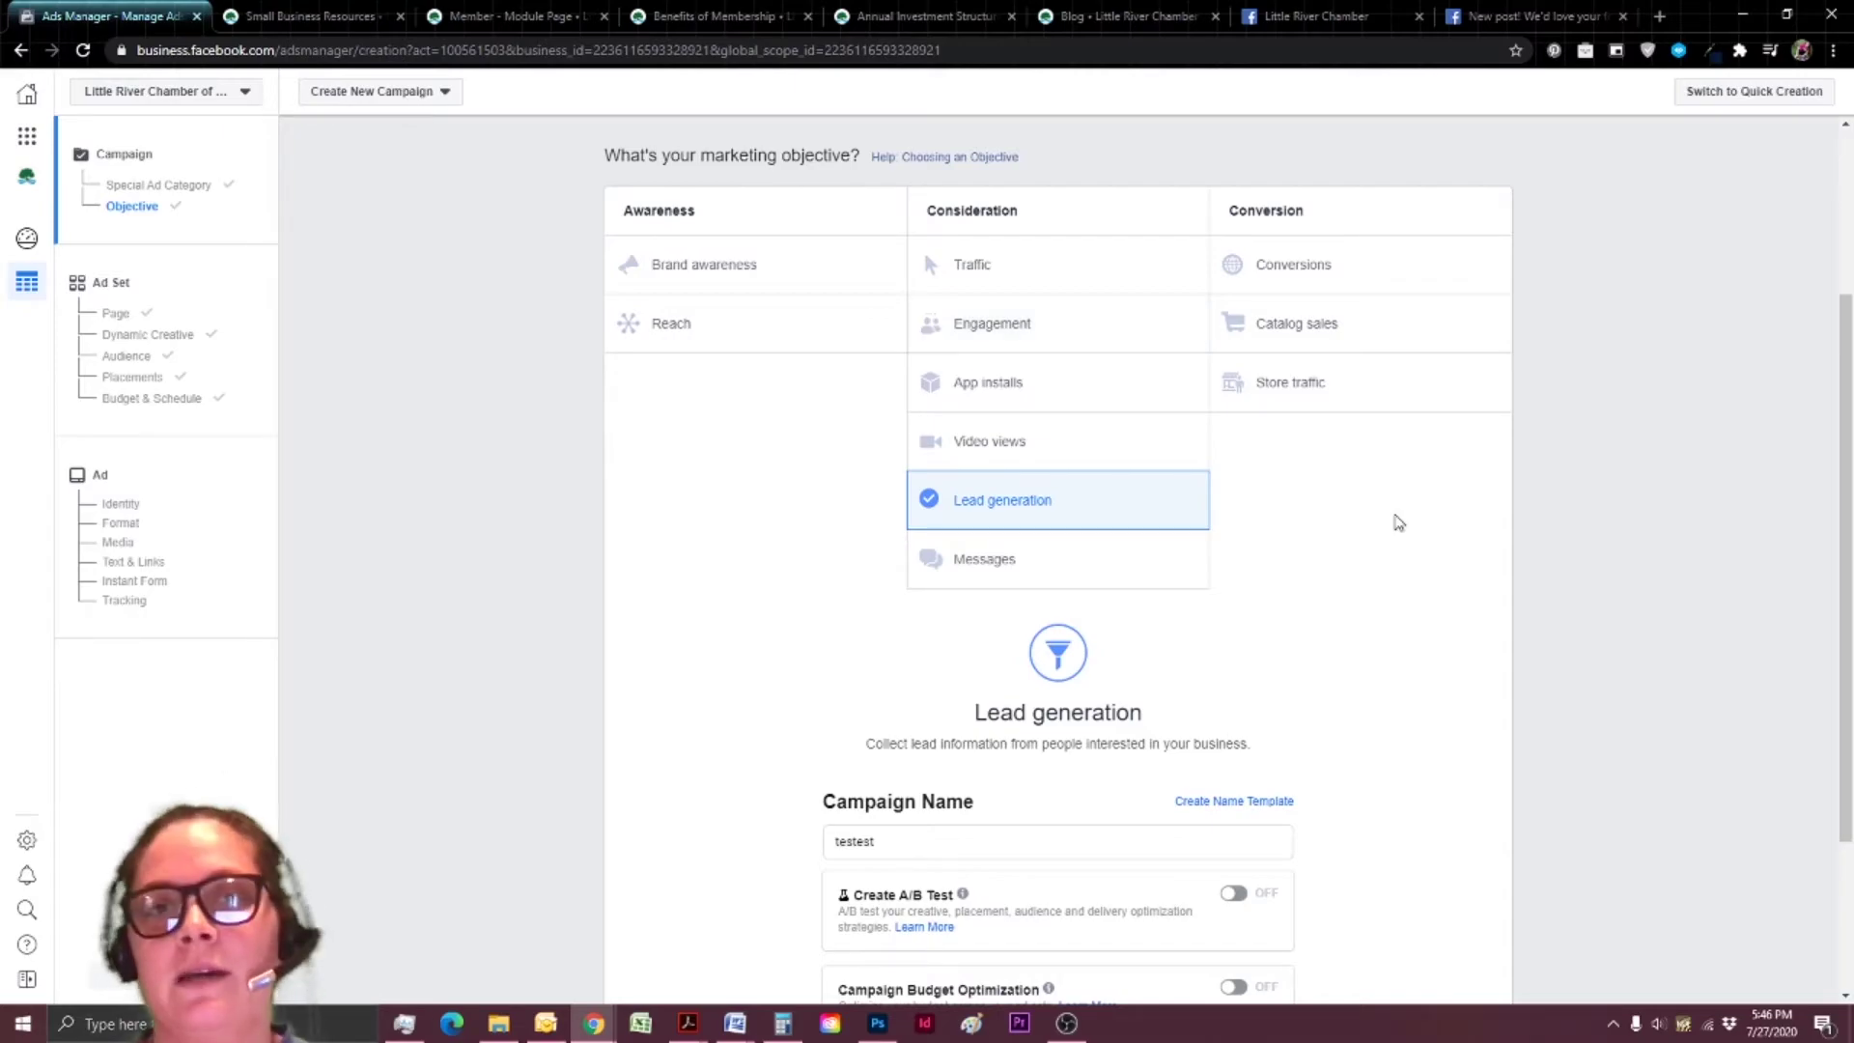
{"action": "left_click", "coordinate": [224, 375]}
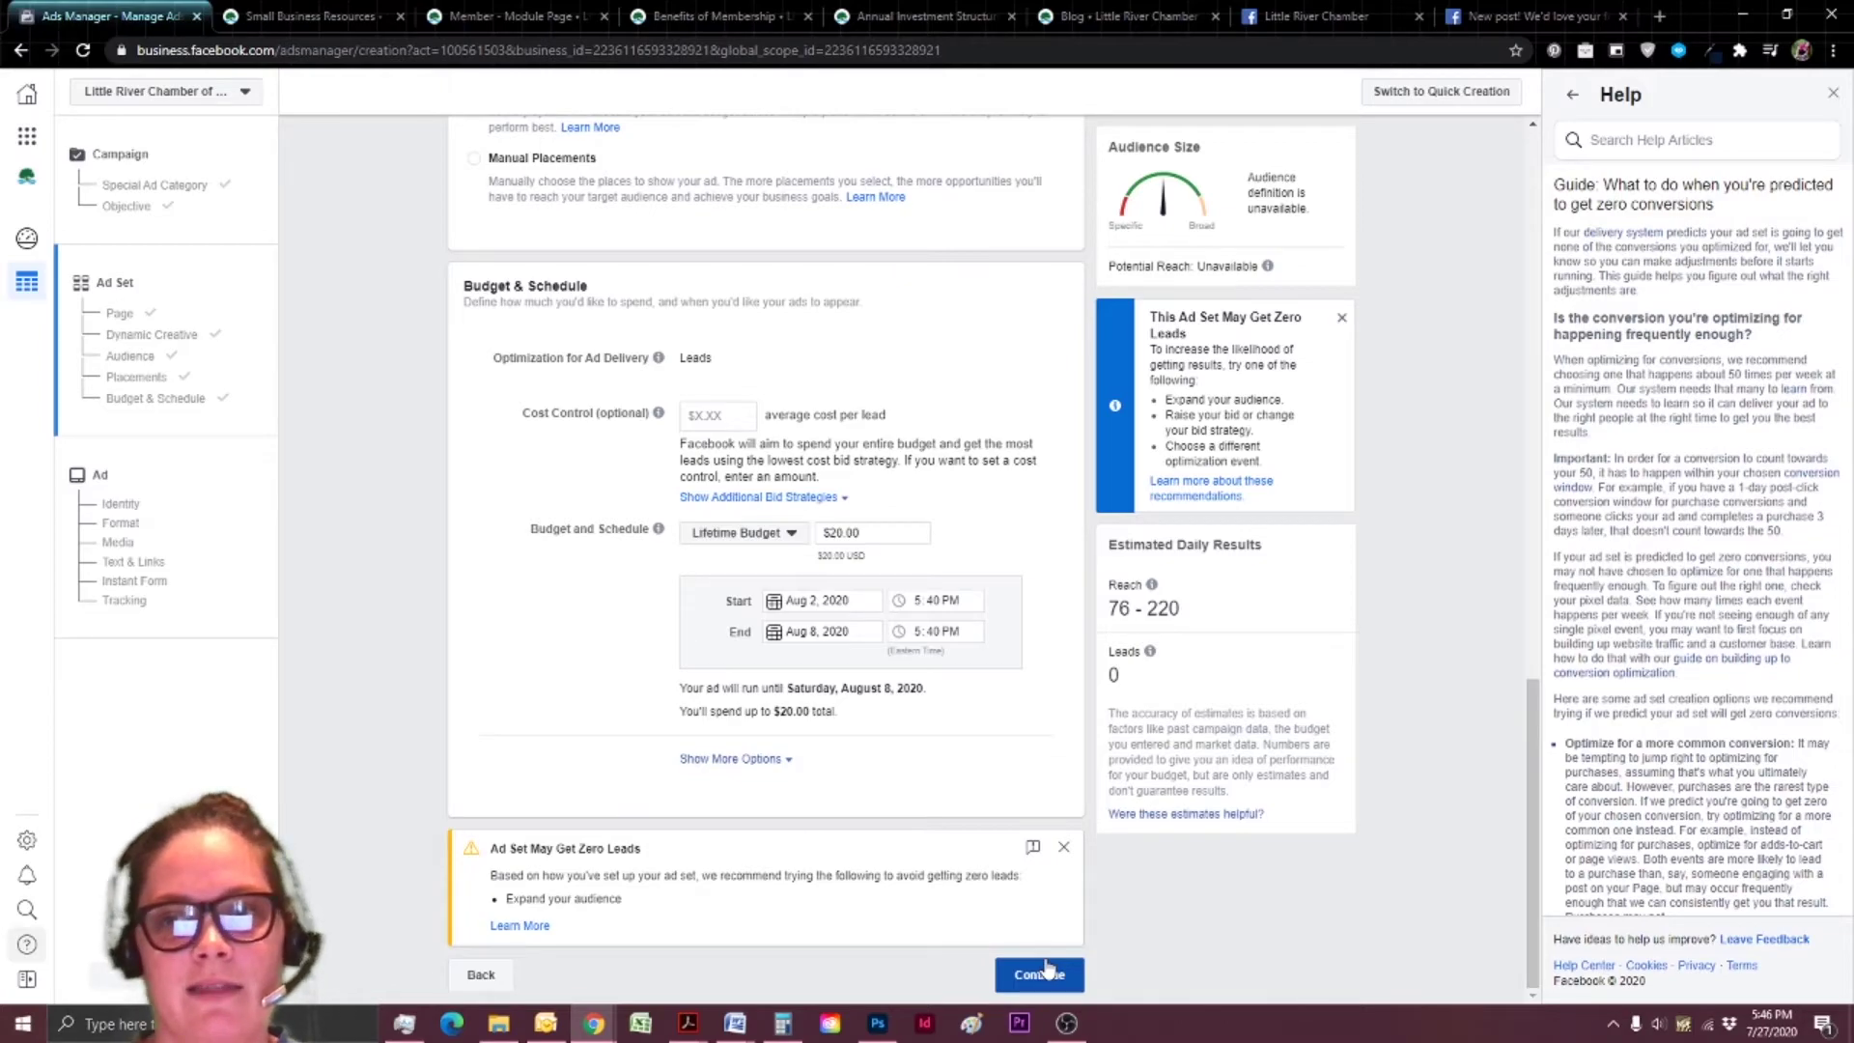
Continue from the ad set to the Ad setup step.
{"action": "left_click", "coordinate": [1044, 970]}
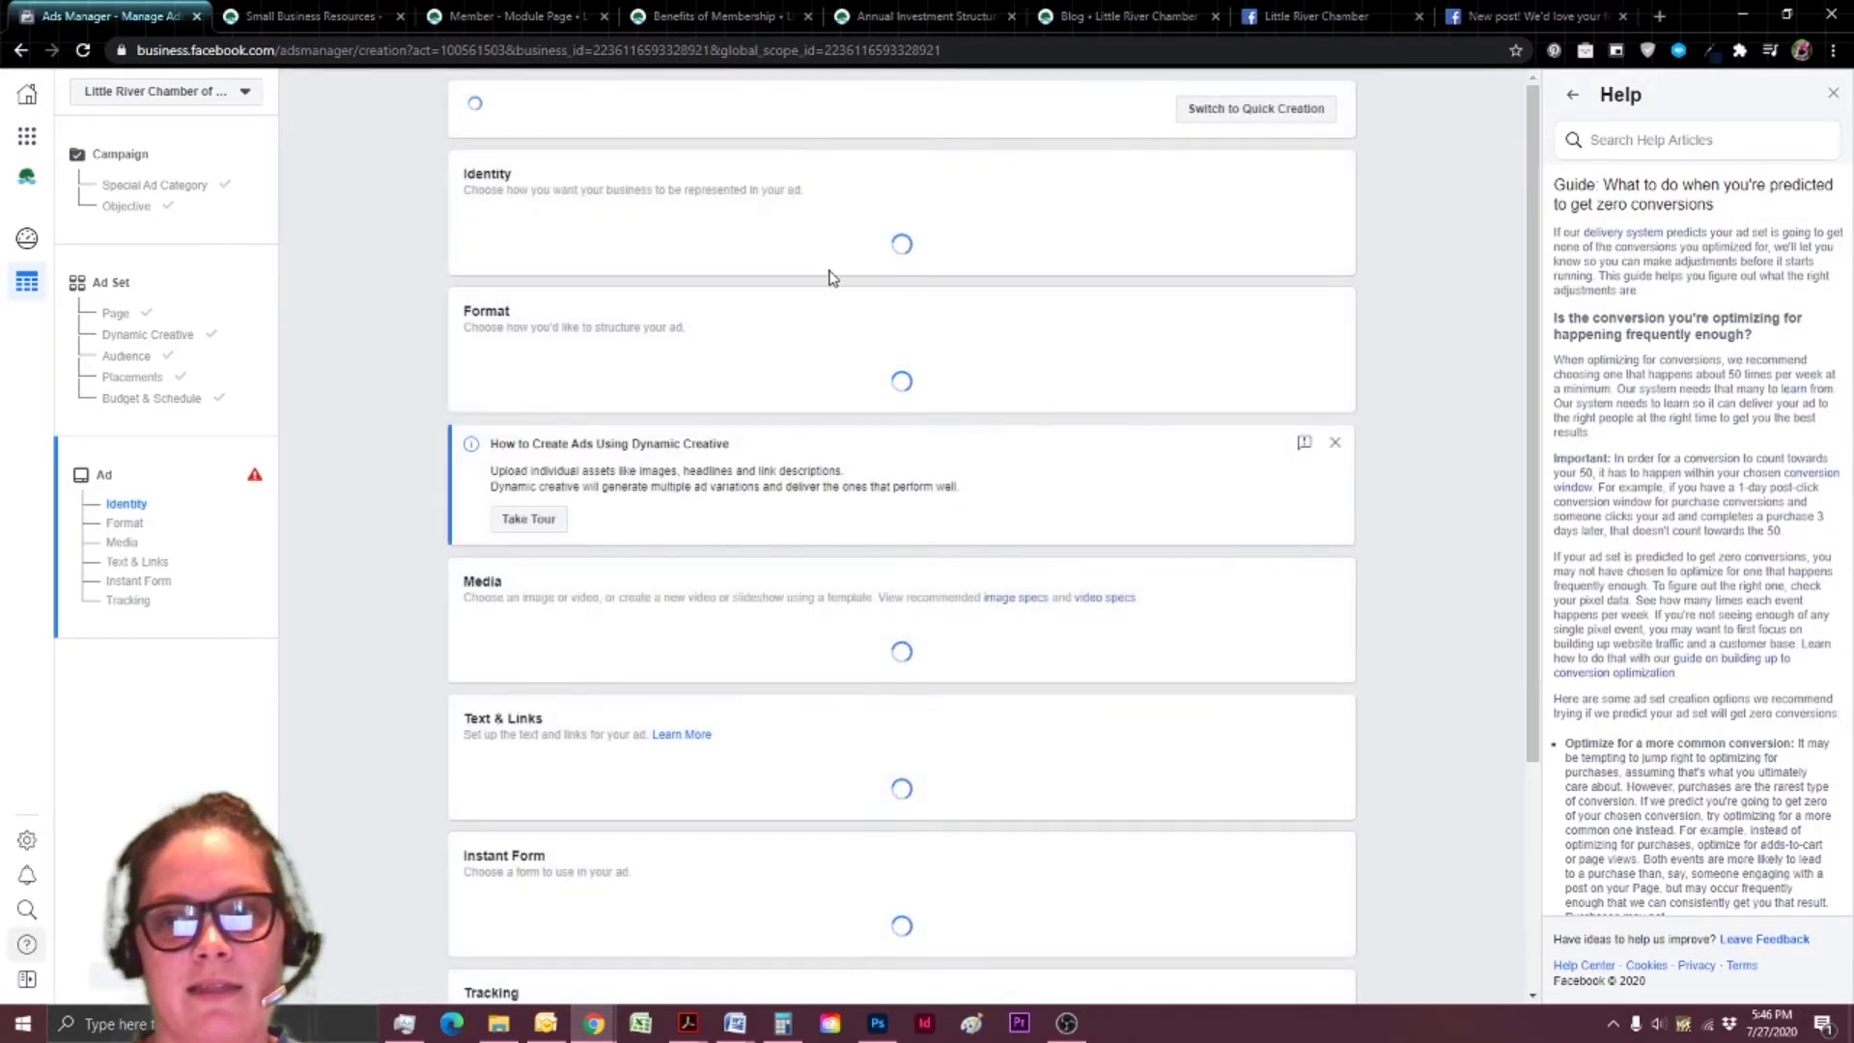